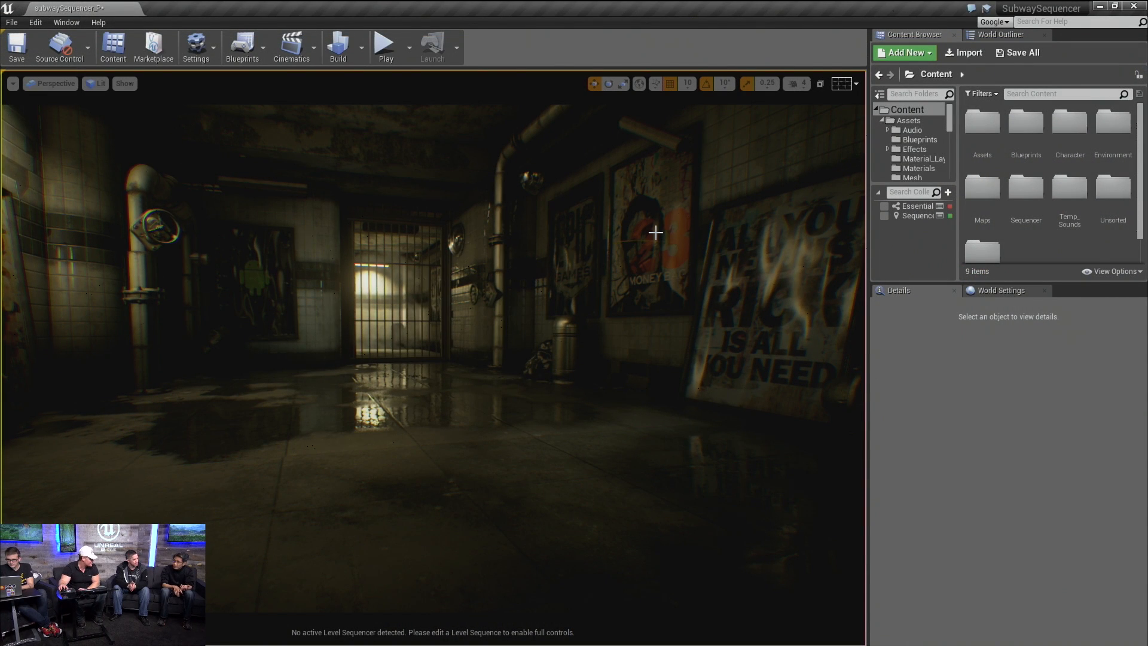
Step: Create a level sequence named asdf in the Content folder and place an instance of it in the level
drag(509, 371, 436, 453)
drag(551, 388, 551, 388)
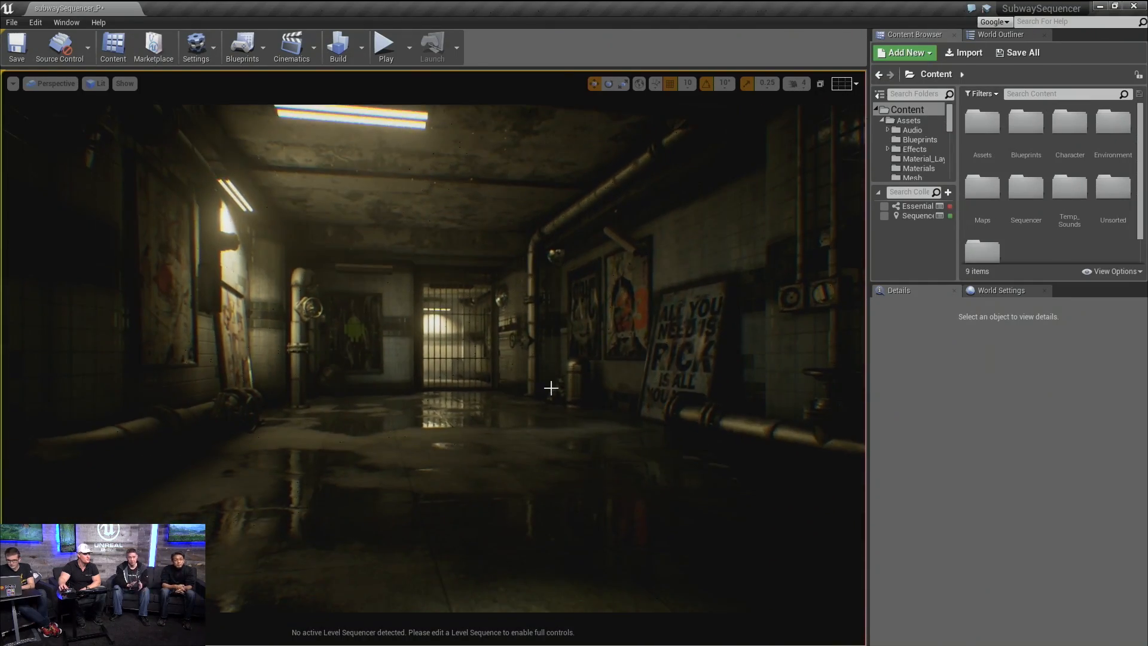
click(311, 50)
click(316, 48)
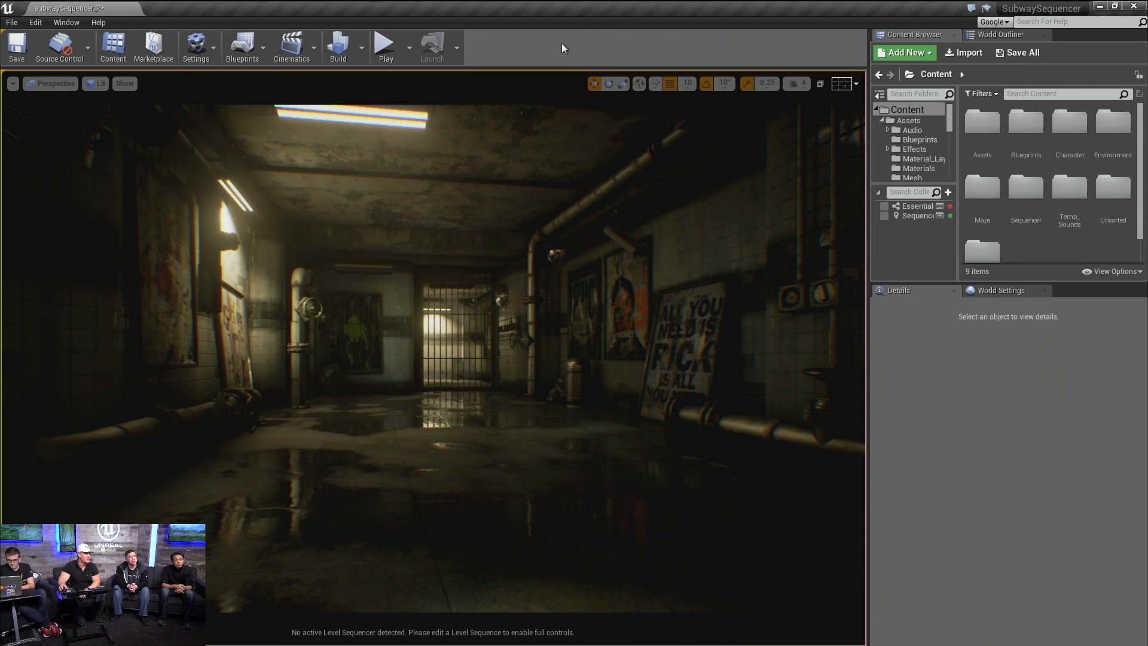
click(311, 46)
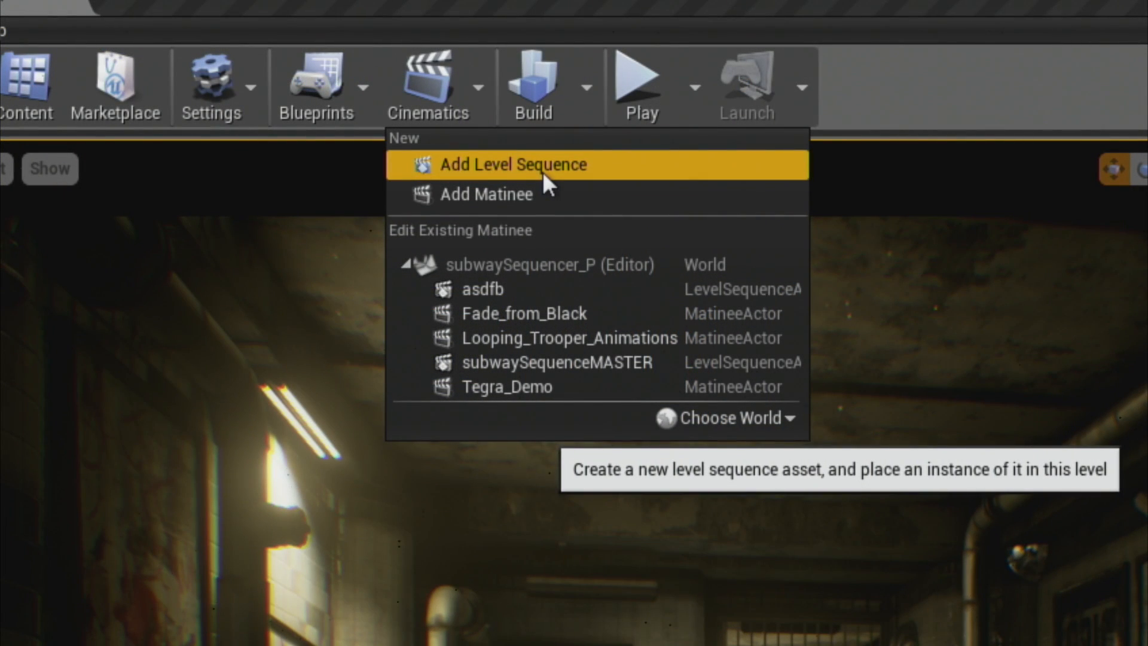
click(543, 165)
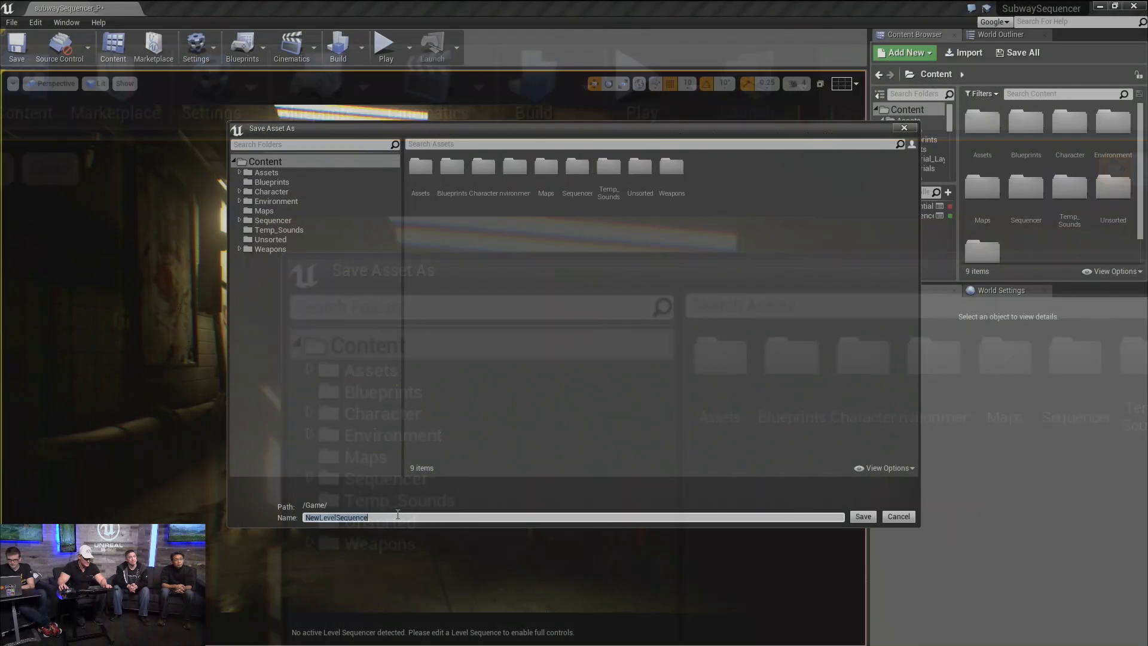
text(asdf)
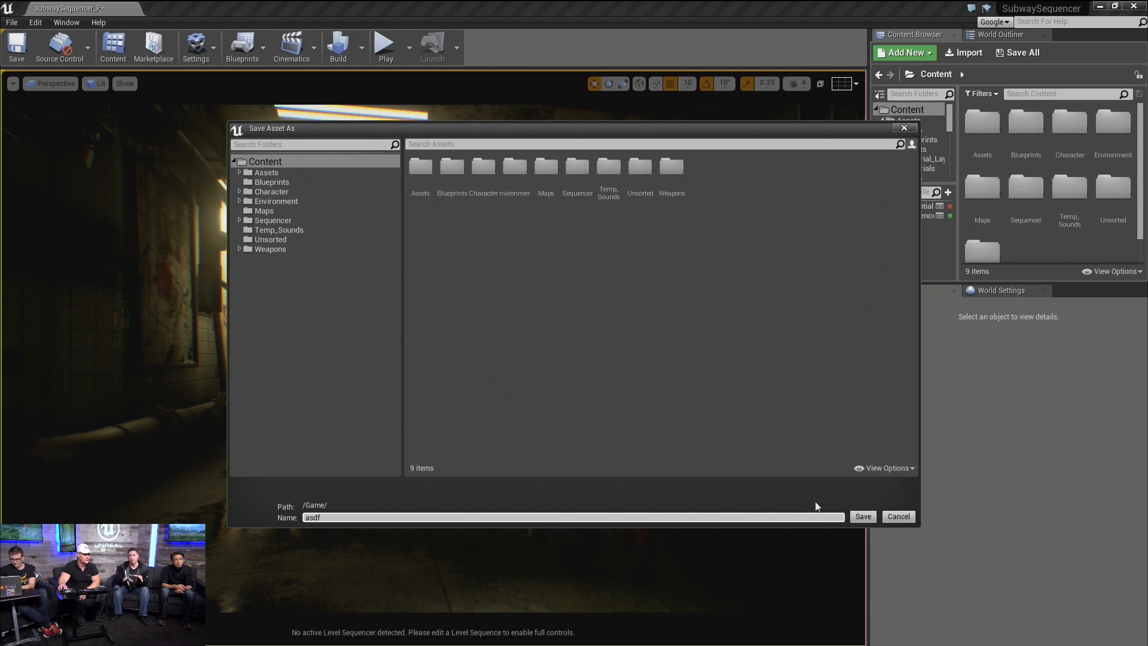
click(861, 517)
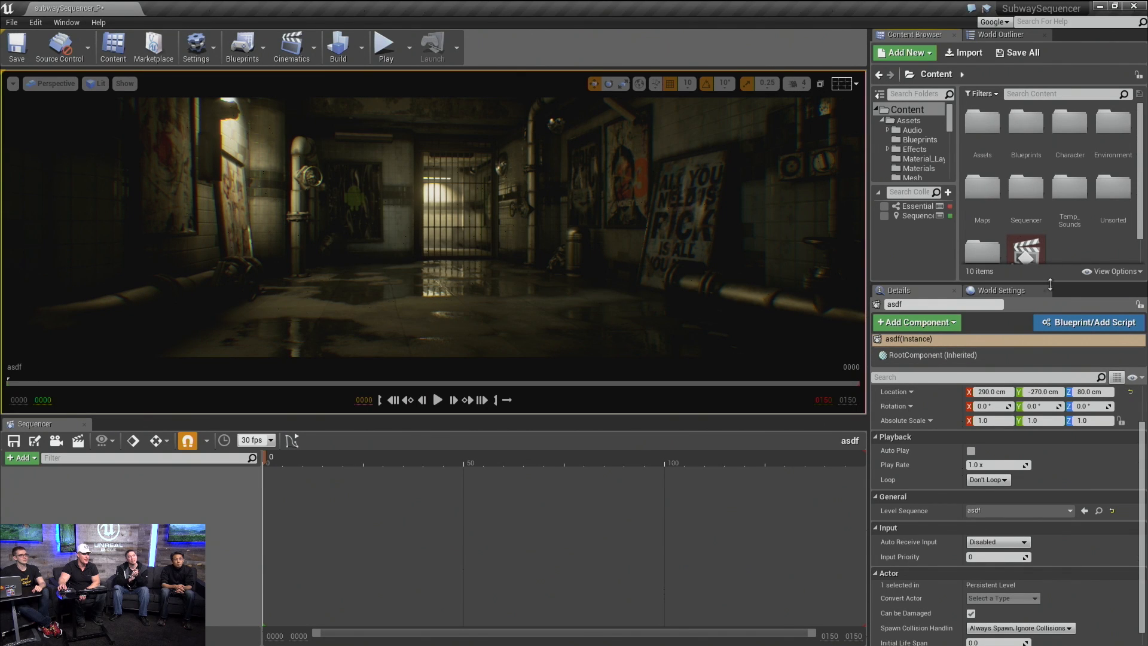
Step: Enlarge the content browser, select the asdf asset, and show the contents of the Sequencer collection
drag(1050, 291, 1049, 337)
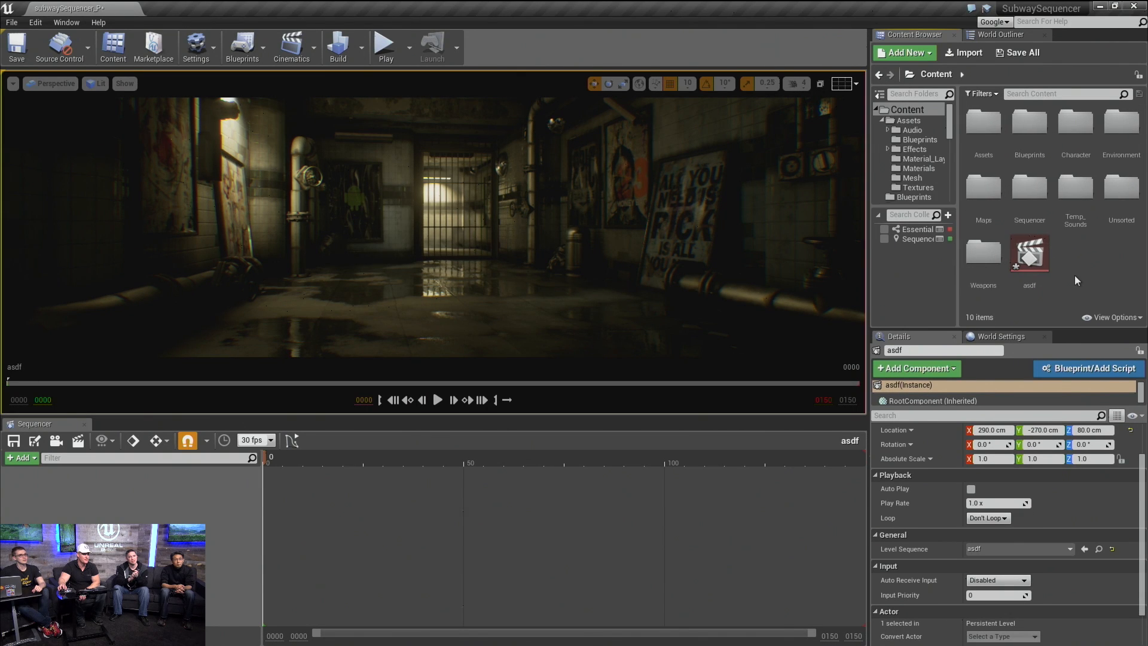
click(1032, 250)
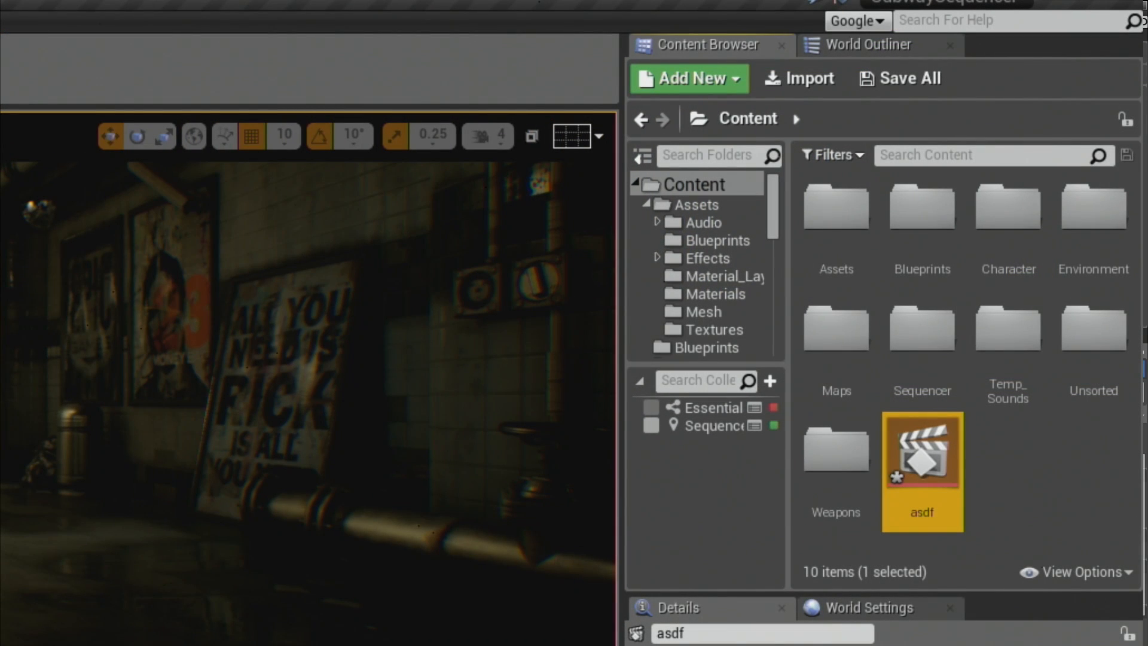
click(717, 426)
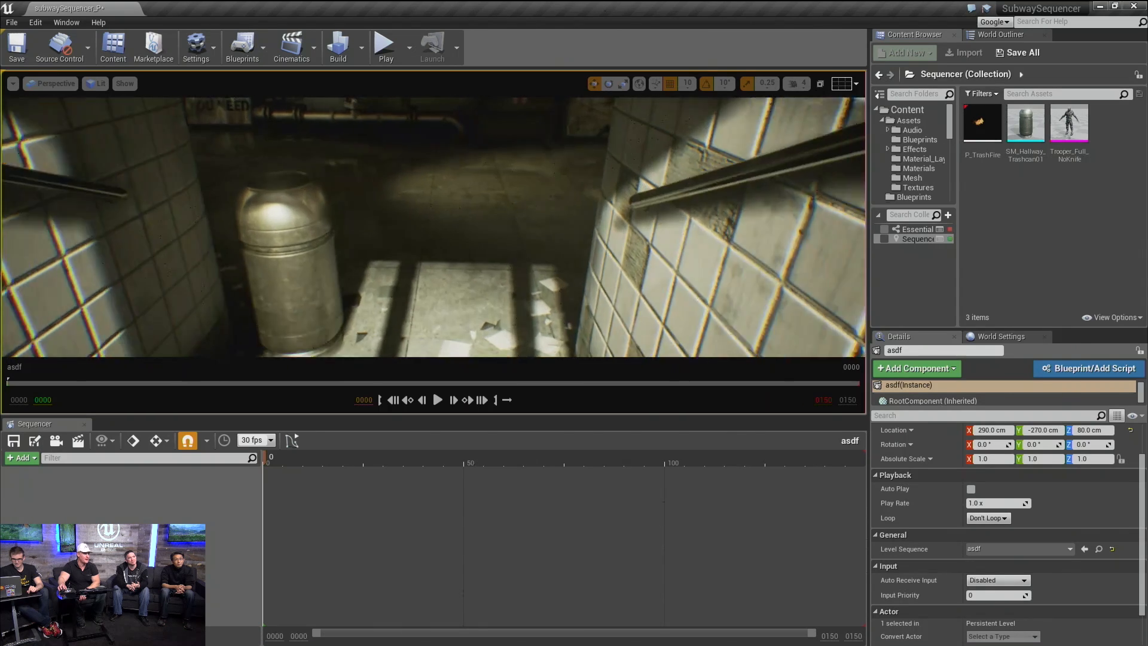
Step: Place Trooper_Full_NoKnife on the floor beside the trashcan and rotate it -90 degrees about the vertical axis
drag(1069, 126, 448, 289)
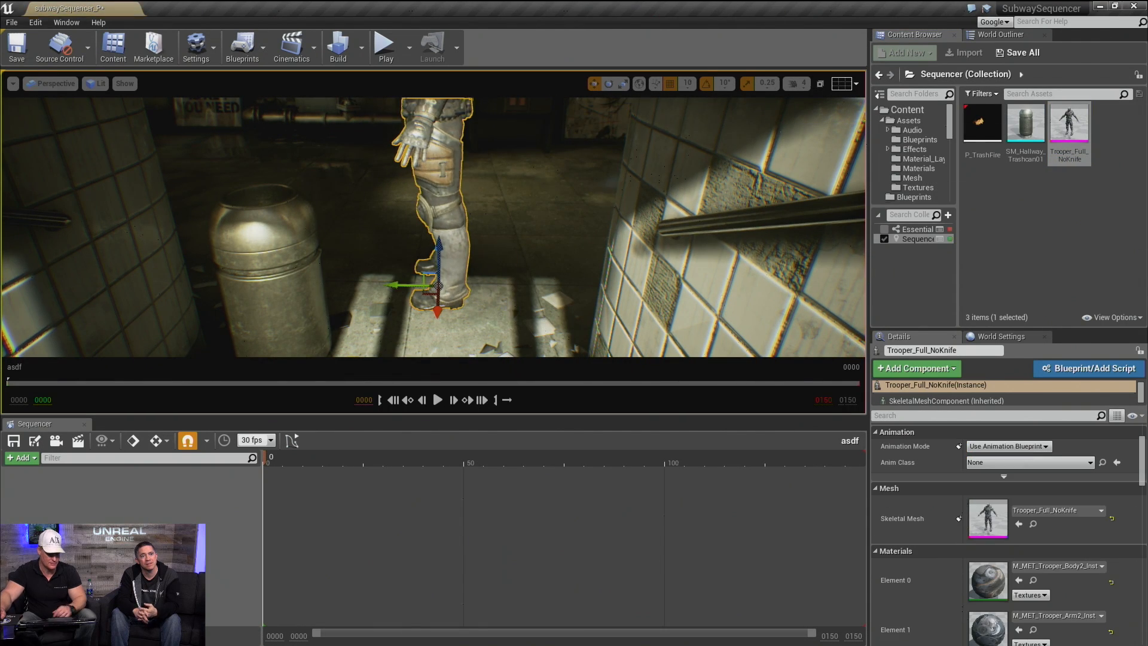
right_drag(448, 289, 413, 281)
right_drag(450, 360, 450, 359)
key(e)
drag(489, 349, 430, 356)
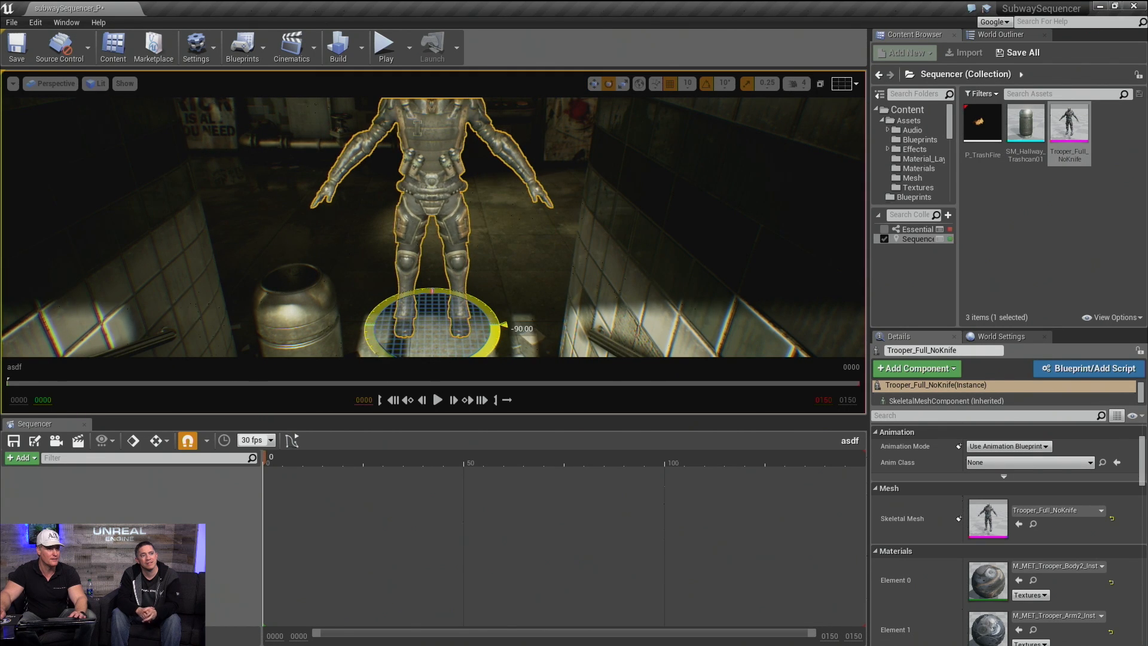
right_drag(532, 287, 533, 287)
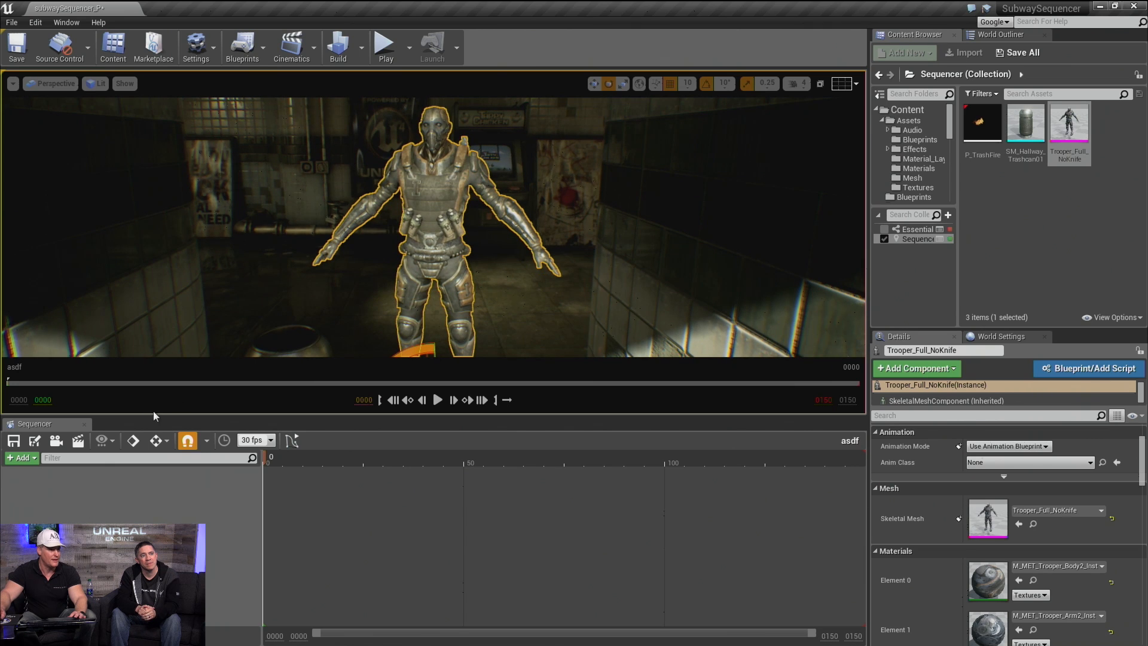
Step: Add the Trooper_Full_NoKnife actor to the asdf sequence
click(25, 458)
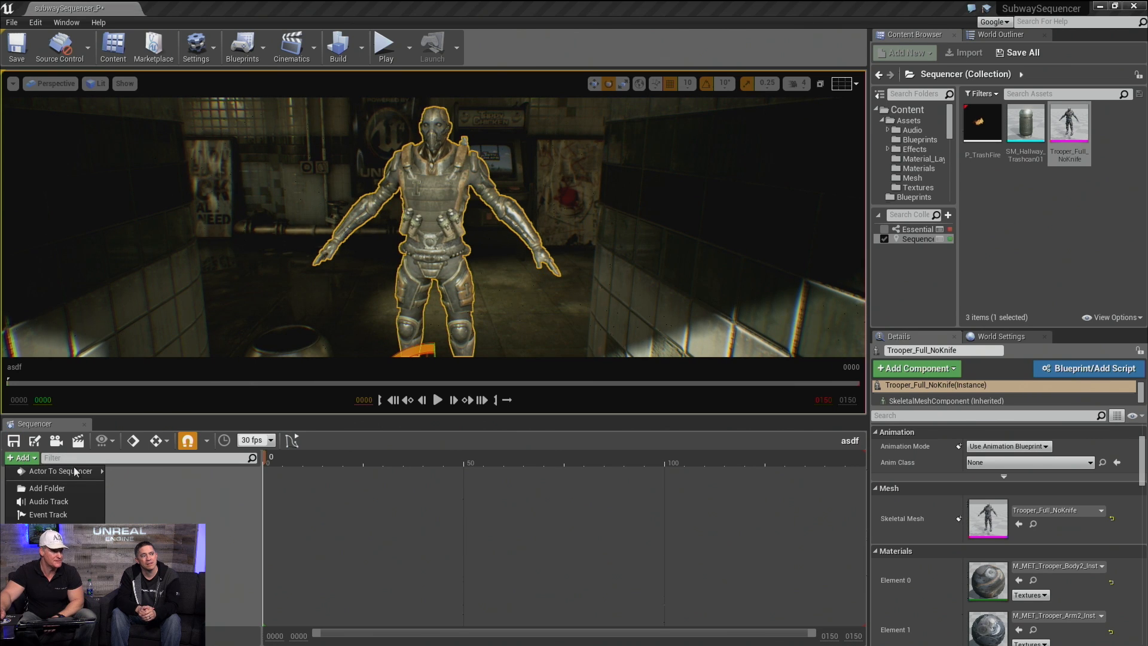
mouse_move(75, 472)
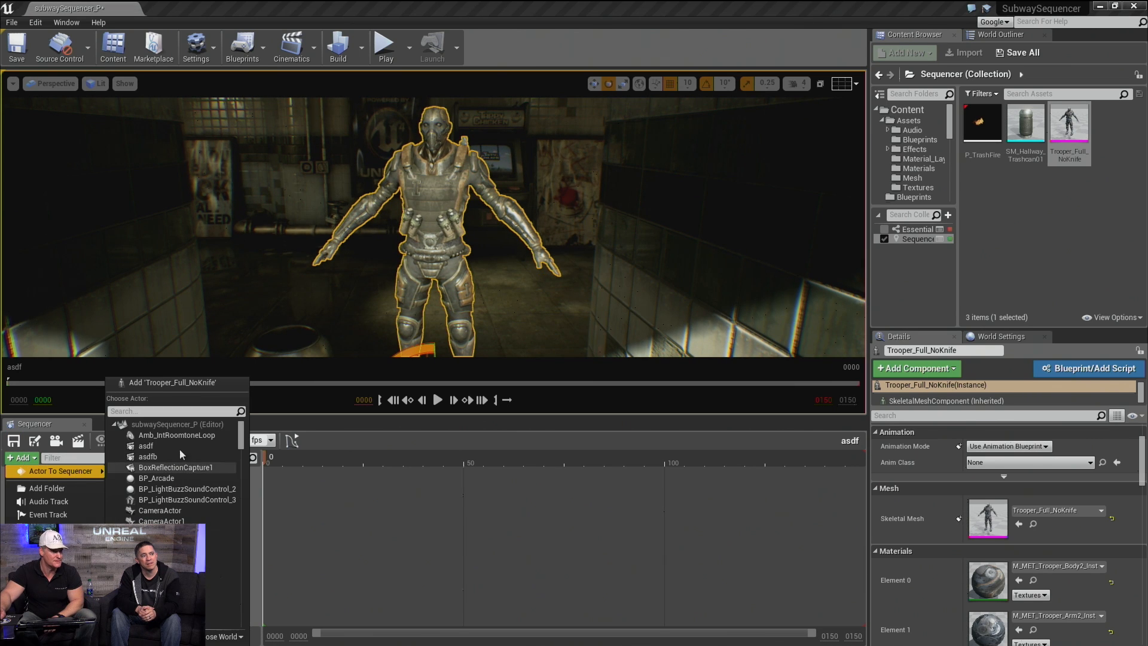
click(190, 383)
scroll(460, 530, down, 3)
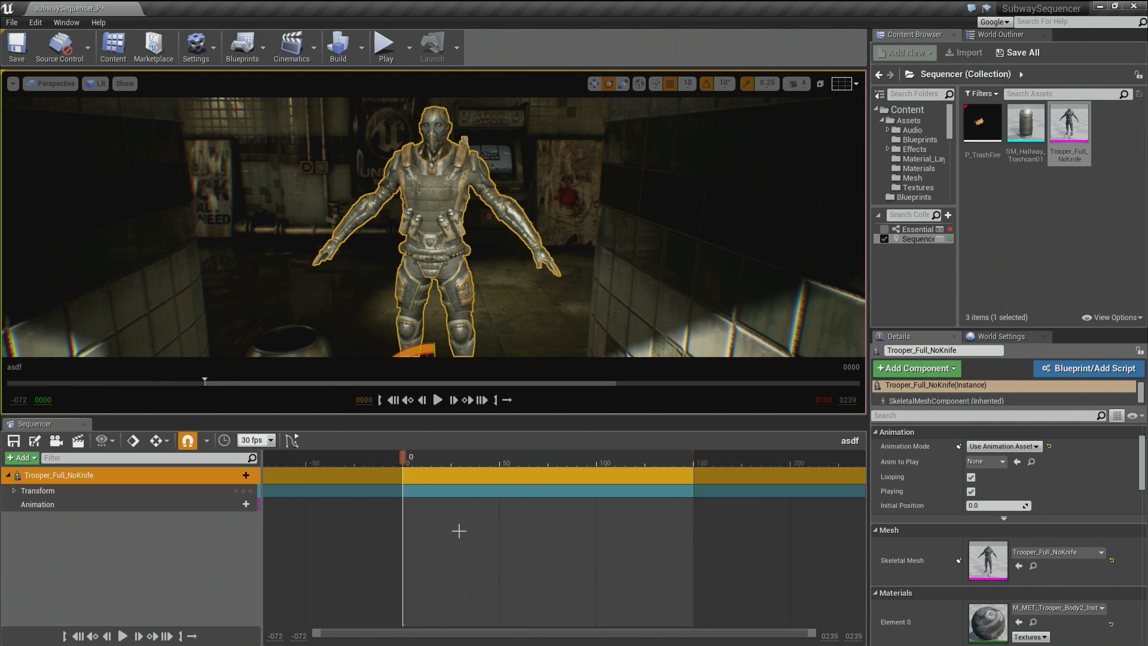
scroll(459, 530, down, 3)
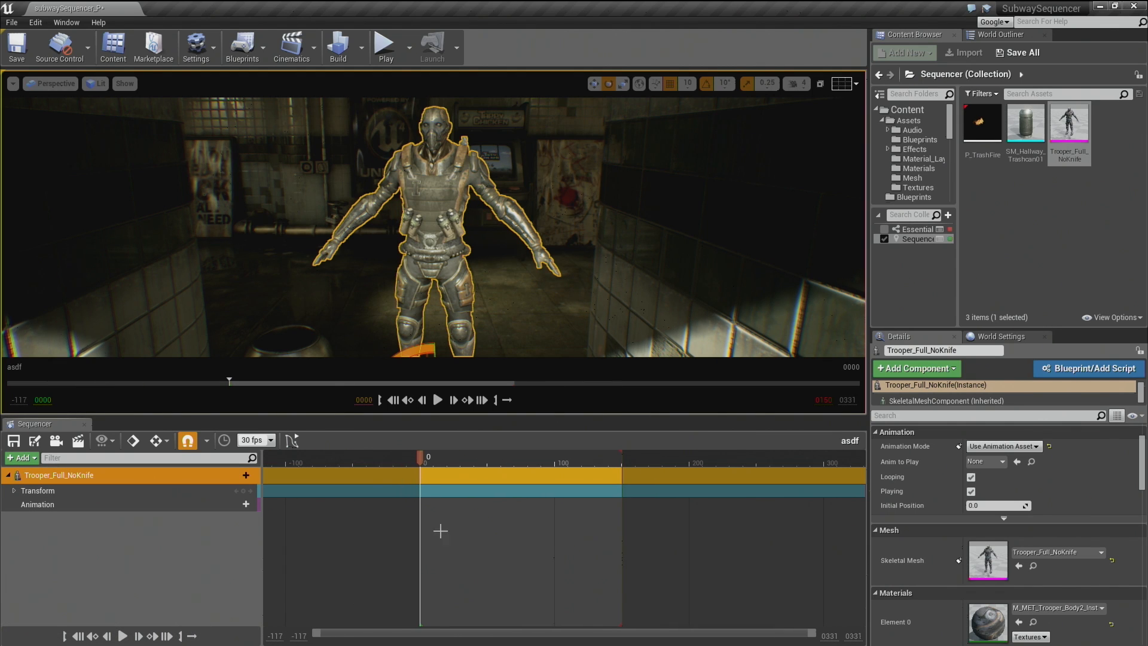
Step: Assign the TDemo_Part6_T7_Loop animation to the trooper's Animation track at frame 0
click(235, 504)
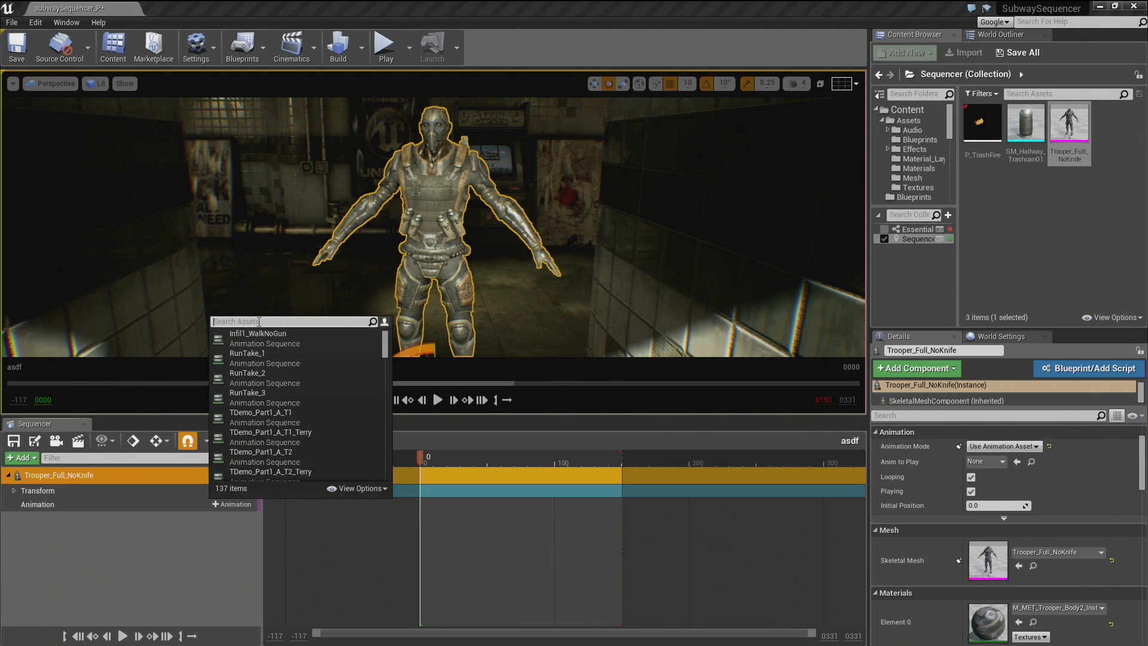
text(loop)
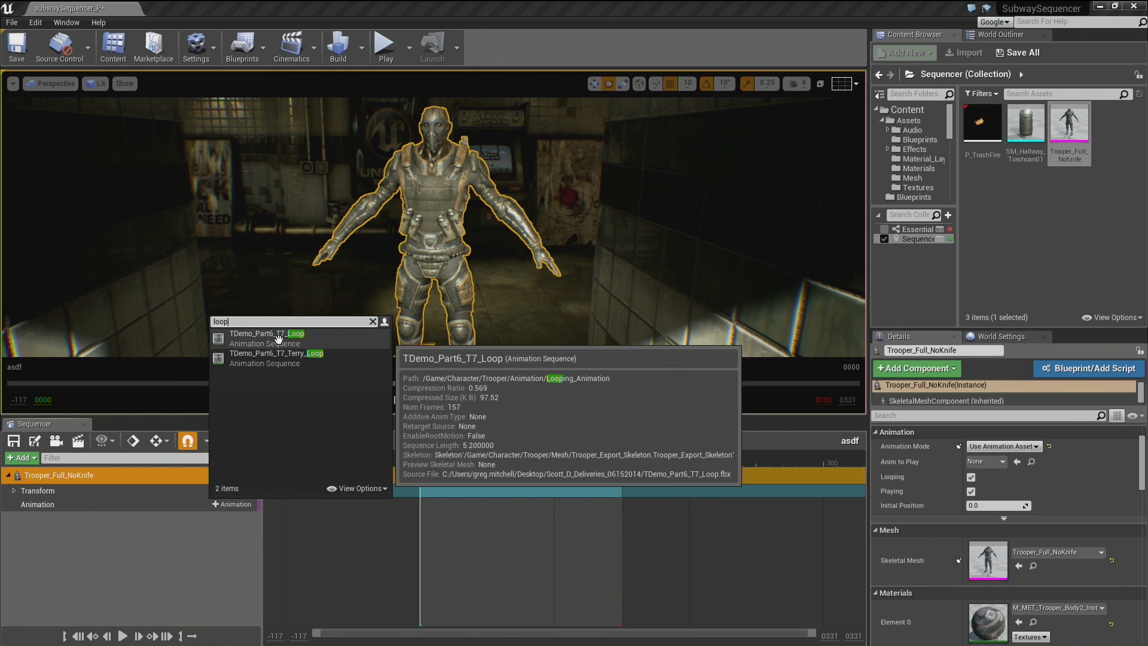
click(280, 338)
right_drag(490, 242, 471, 271)
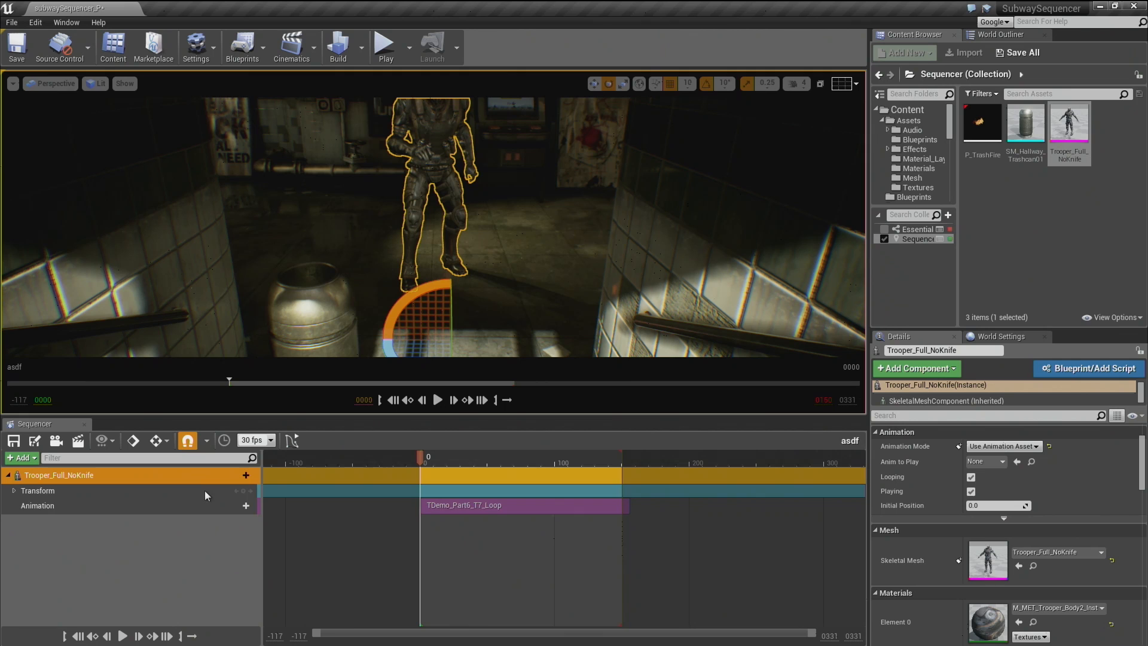
Step: Reposition the trooper in the scene and key its Transform track at frame 0
click(108, 495)
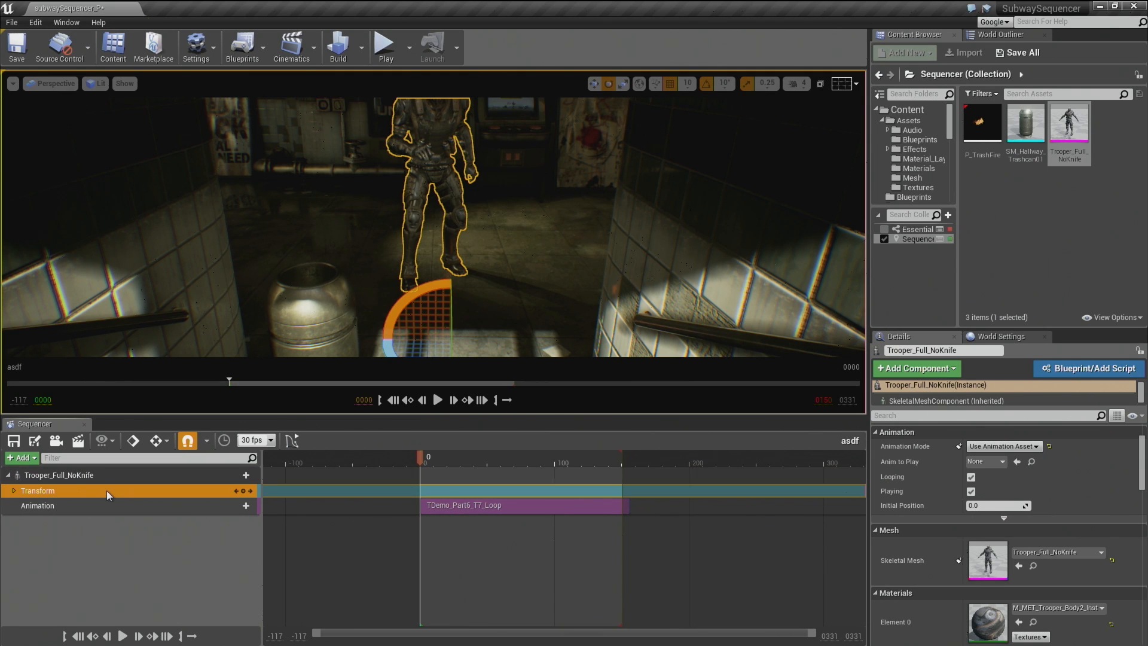
right_drag(500, 328, 512, 308)
key(r)
key(w)
drag(484, 309, 530, 272)
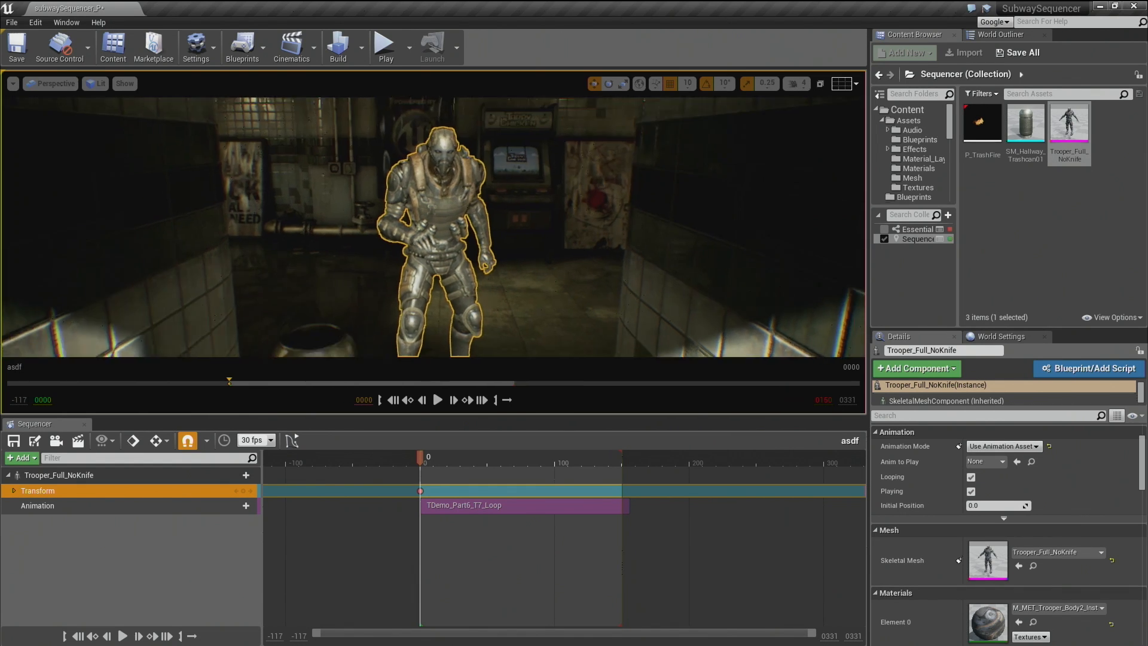
right_drag(434, 227, 434, 228)
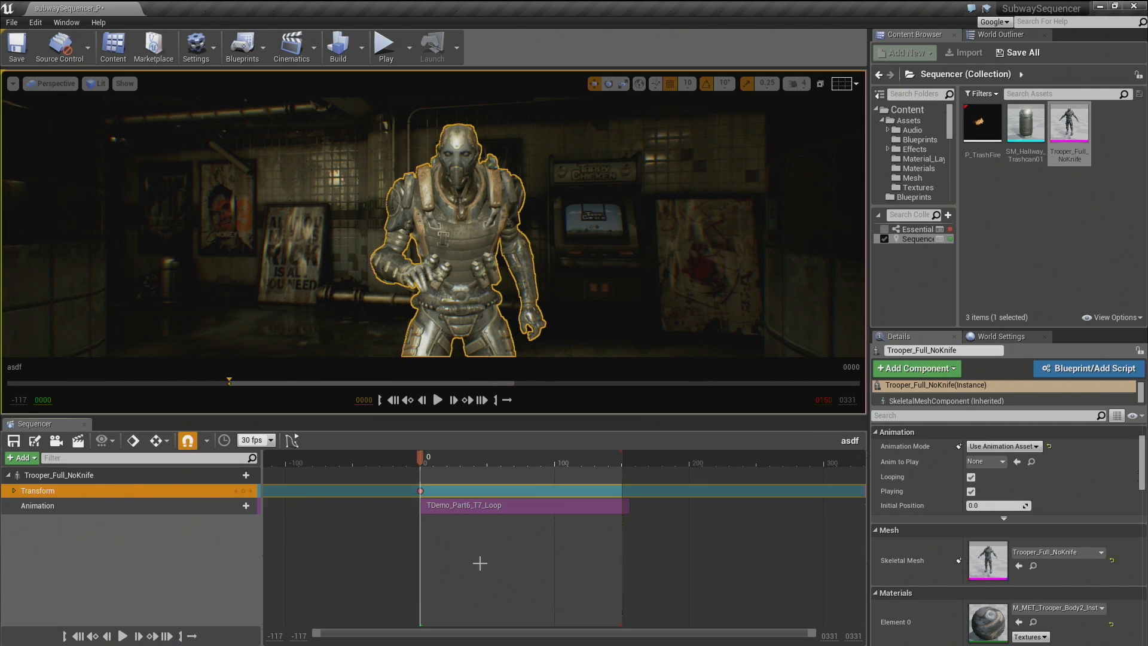
Step: Play and scrub the sequence to preview the trooper's looping animation, ending at frame 17
right_drag(535, 568, 486, 565)
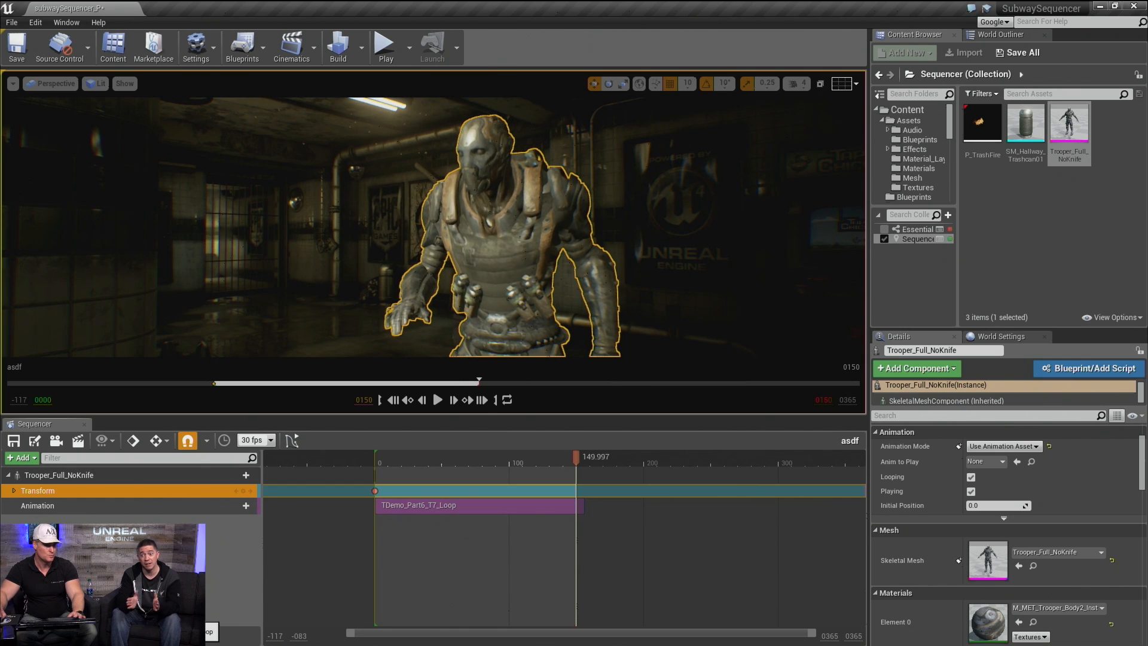
drag(510, 454, 367, 467)
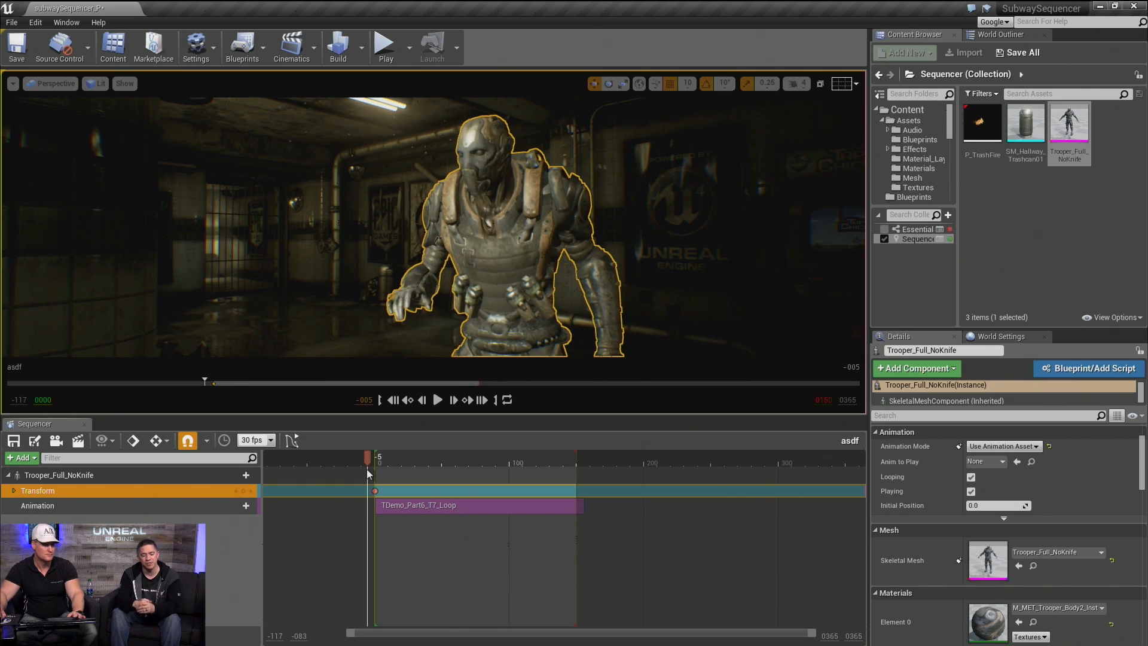
key(space)
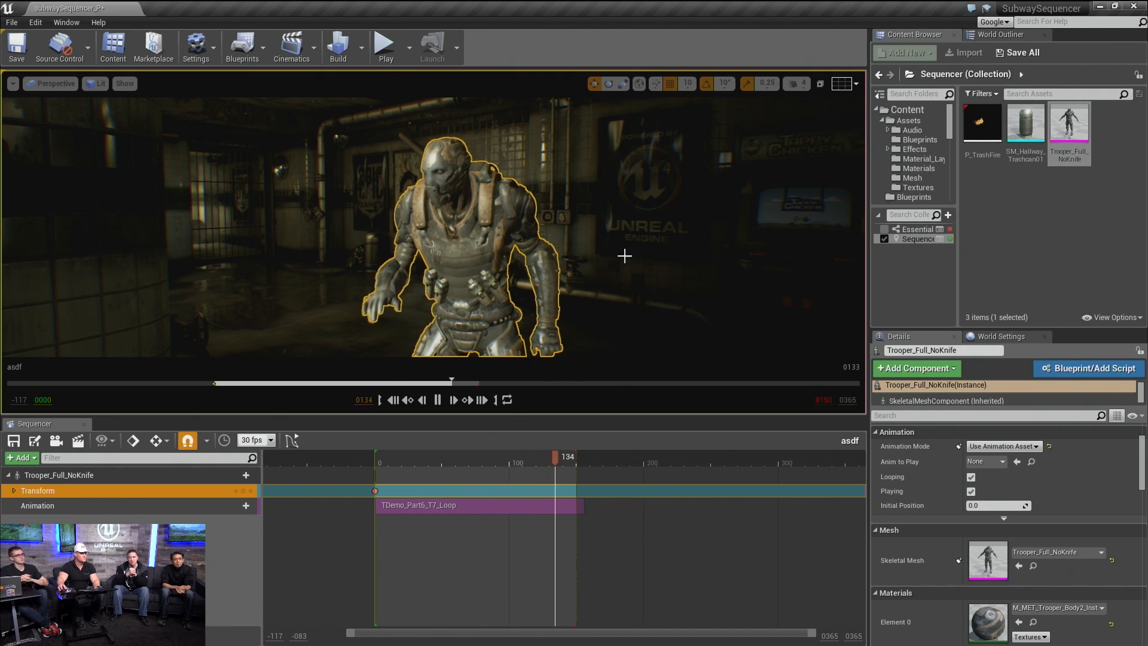
drag(428, 460, 397, 464)
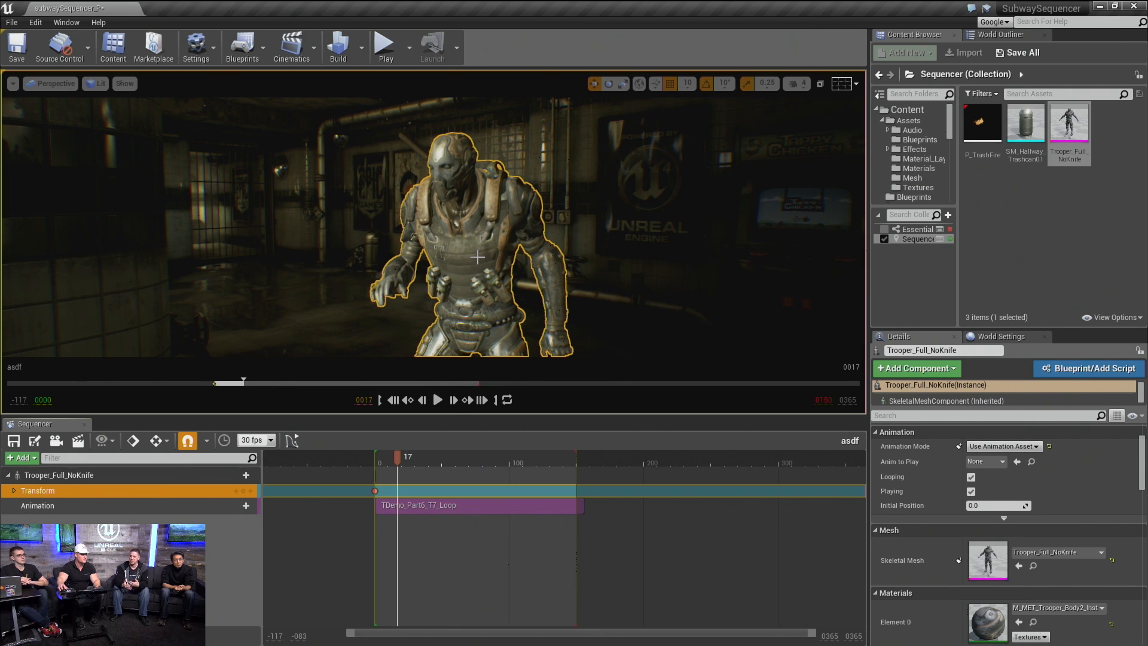
Step: Delete the trooper from the level and remove its Trooper_Full_NoKnife tracks from the sequence
click(60, 475)
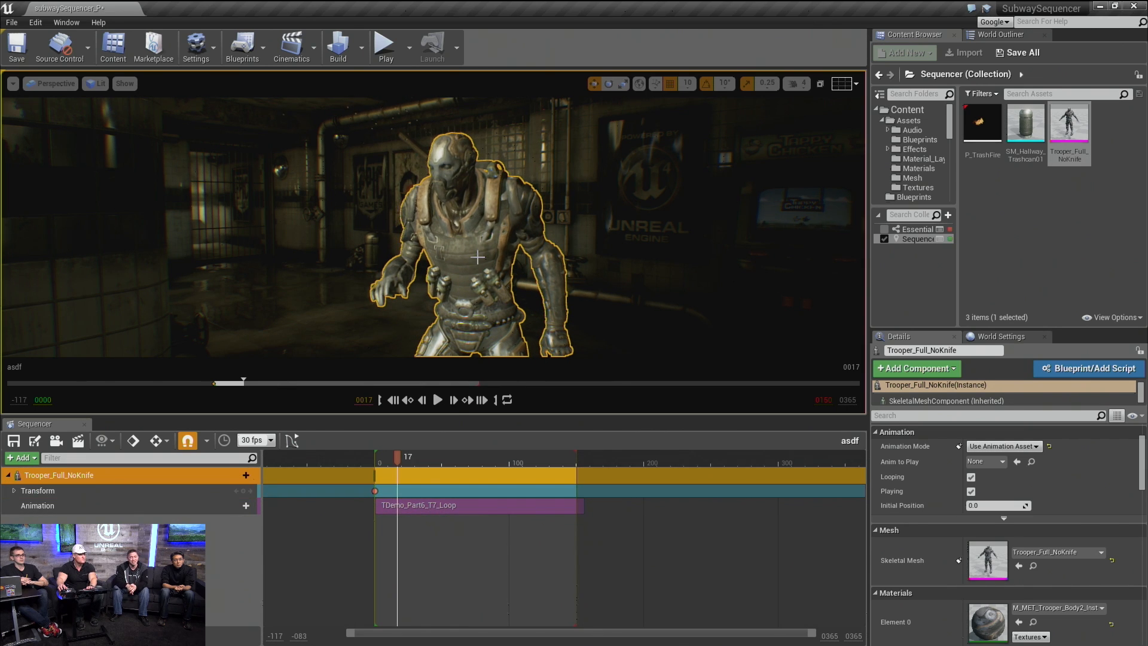
key(Delete)
click(133, 478)
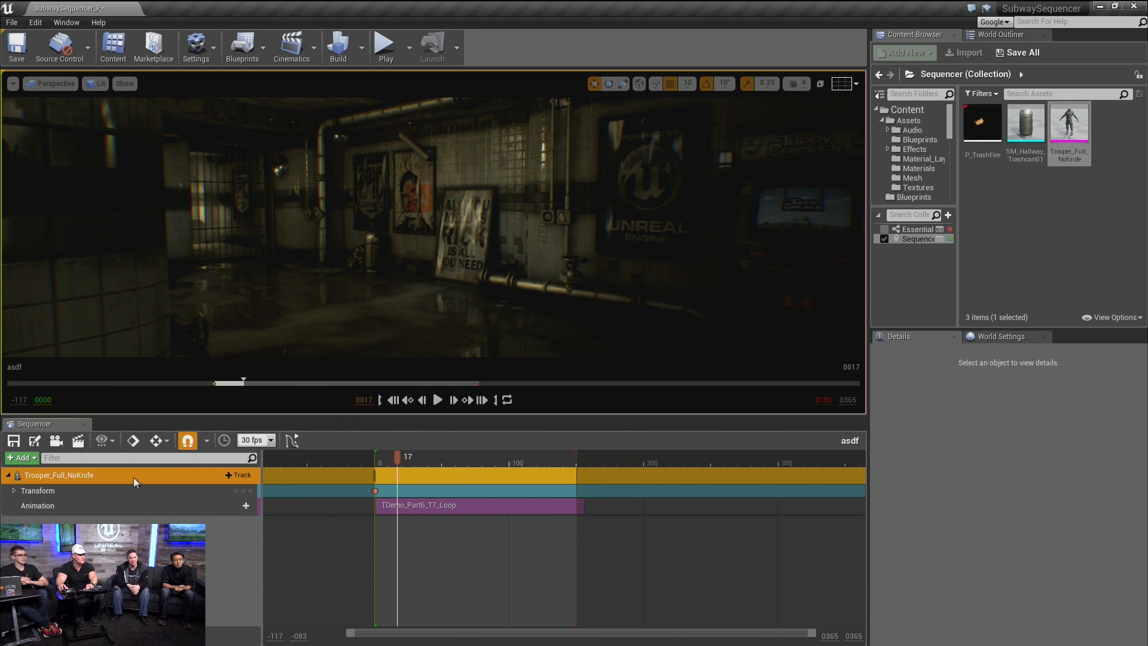
key(Delete)
Step: Place SM_Hallway_Trashcan01 on the hallway floor in front of the barred gate and frame it in the view
mouse_move(559, 331)
right_down()
mouse_move(616, 331)
mouse_move(553, 340)
right_up()
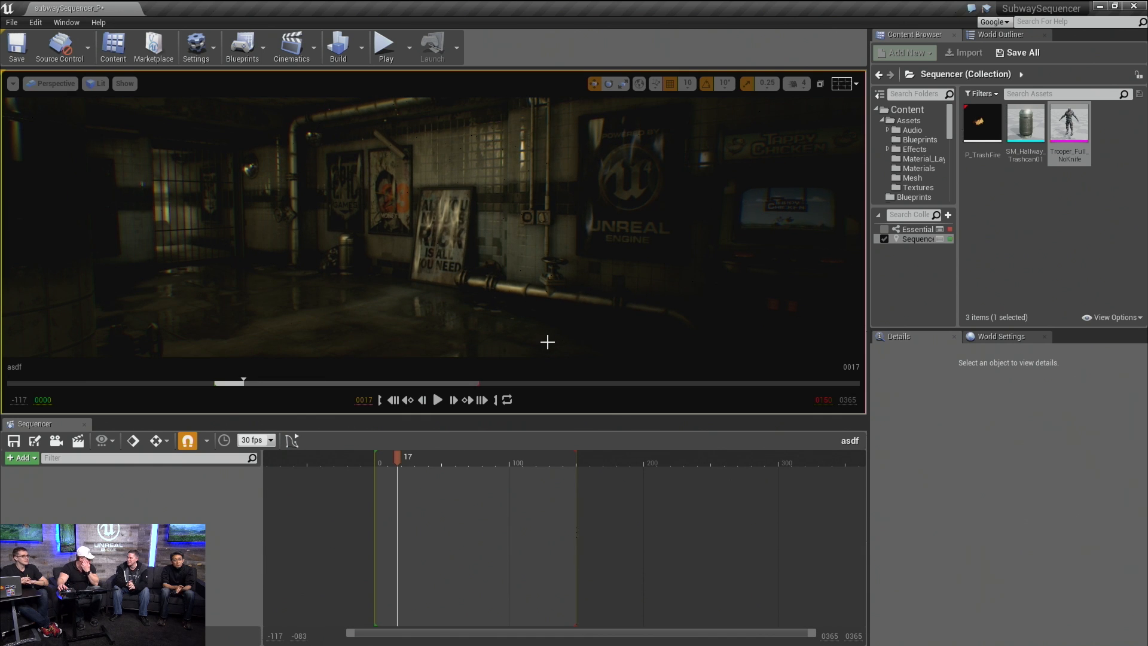
right_drag(548, 341, 721, 333)
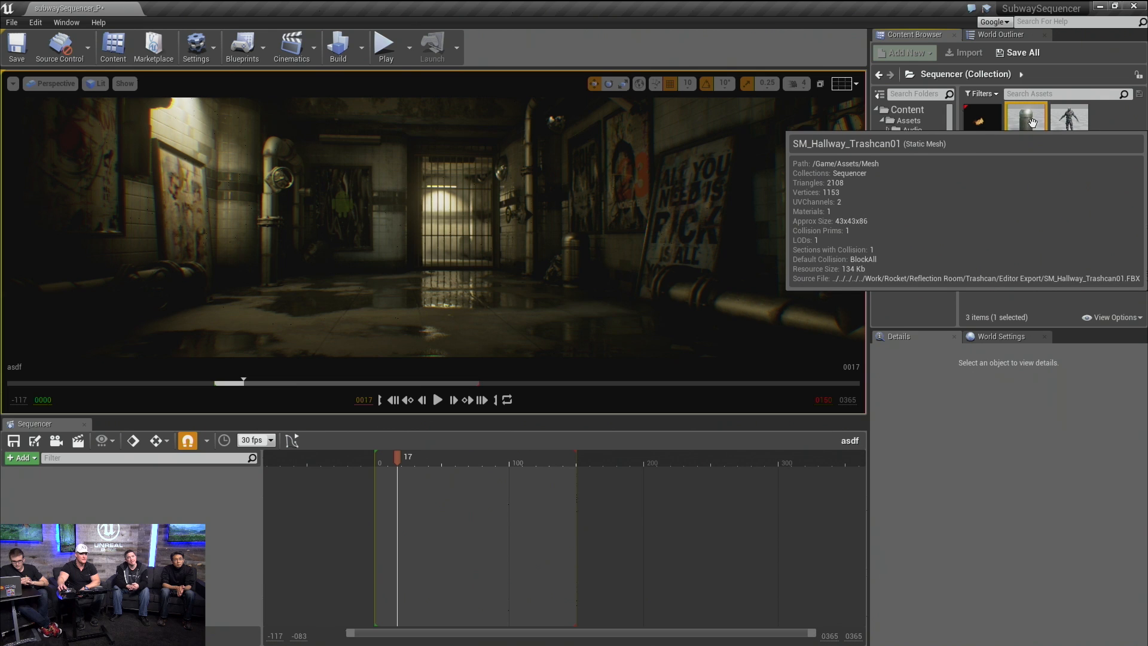
drag(1025, 125, 455, 329)
key(f)
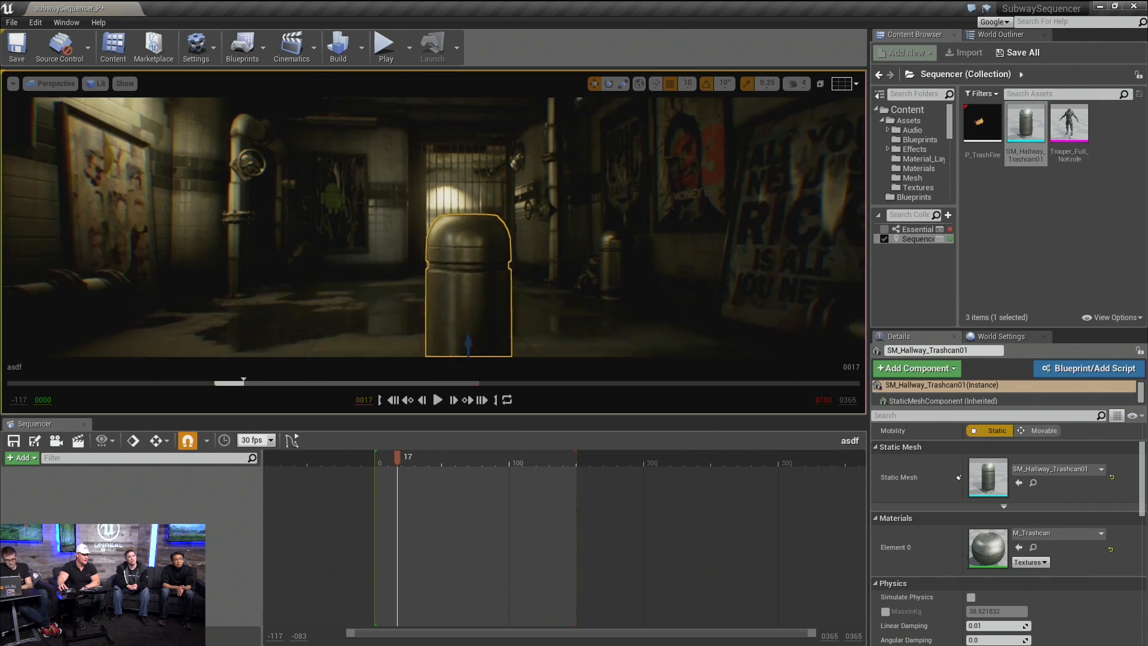
right_drag(546, 329, 567, 334)
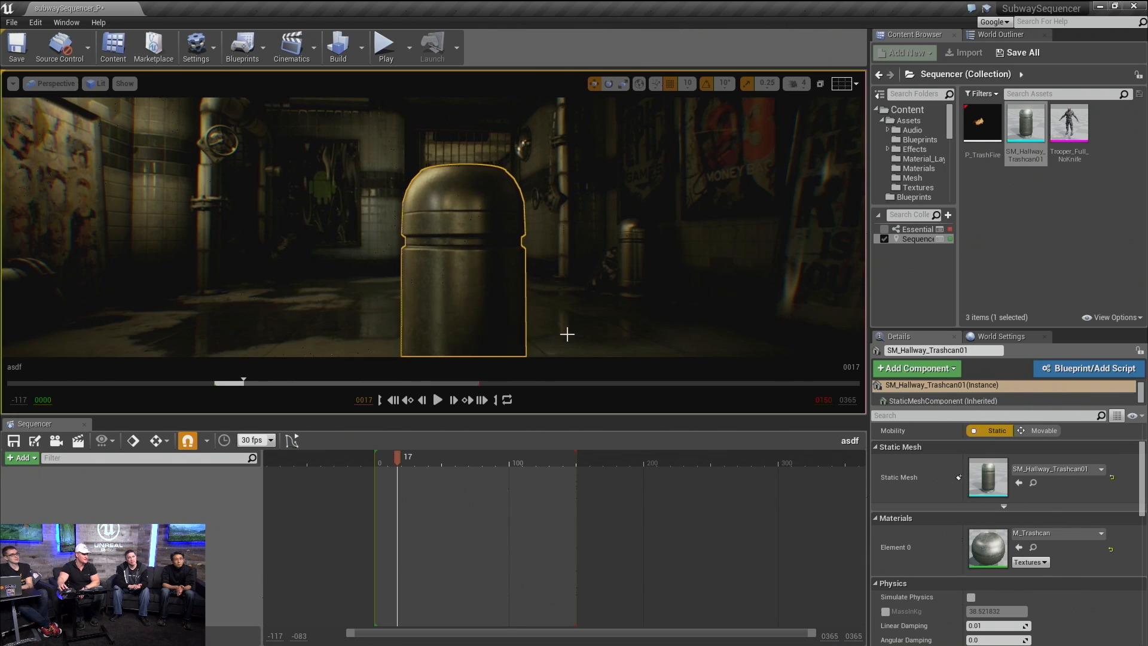
right_drag(354, 310, 353, 310)
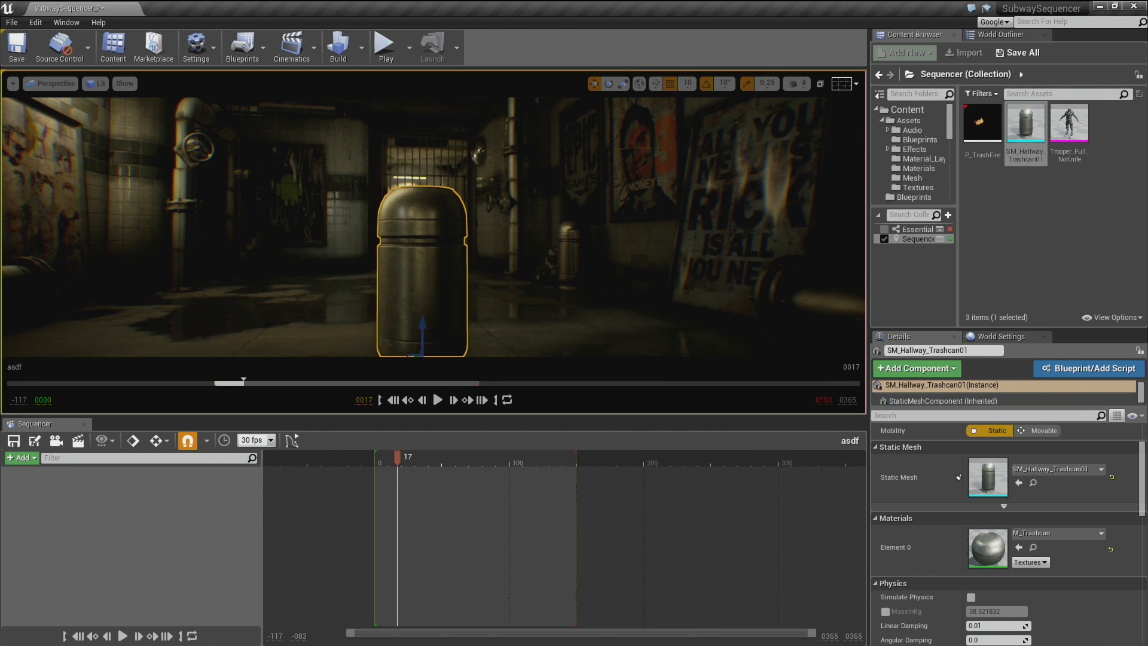
Step: Create a cine camera with a camera cut in the sequence from the current view of the trashcan and show its settings
click(78, 441)
right_drag(361, 310, 371, 305)
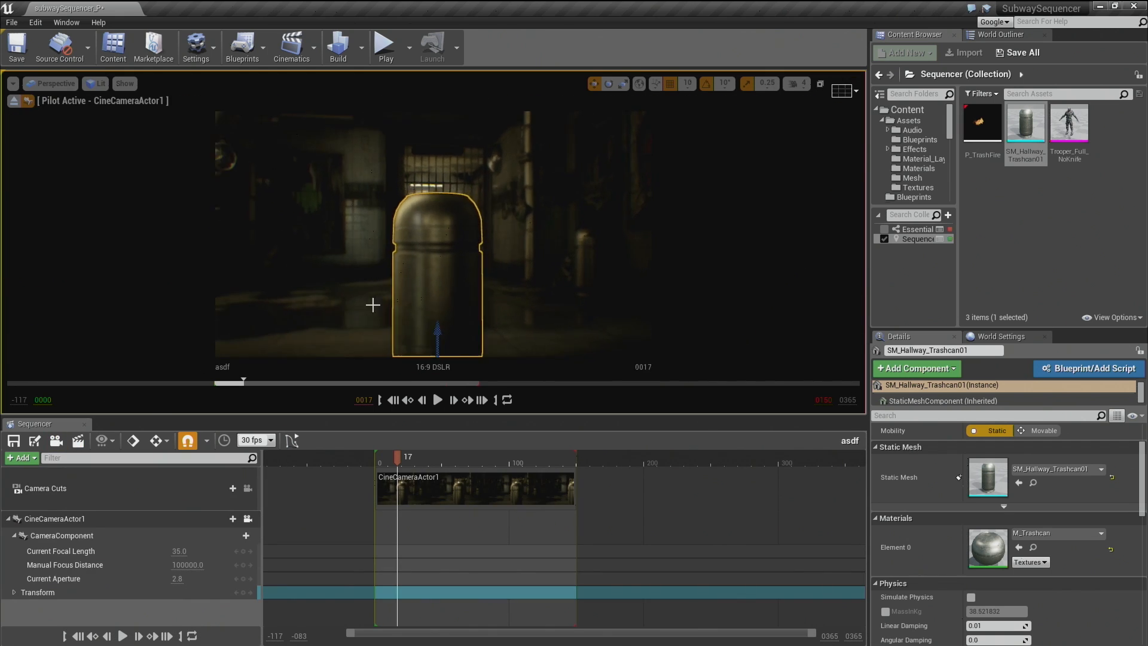
click(145, 519)
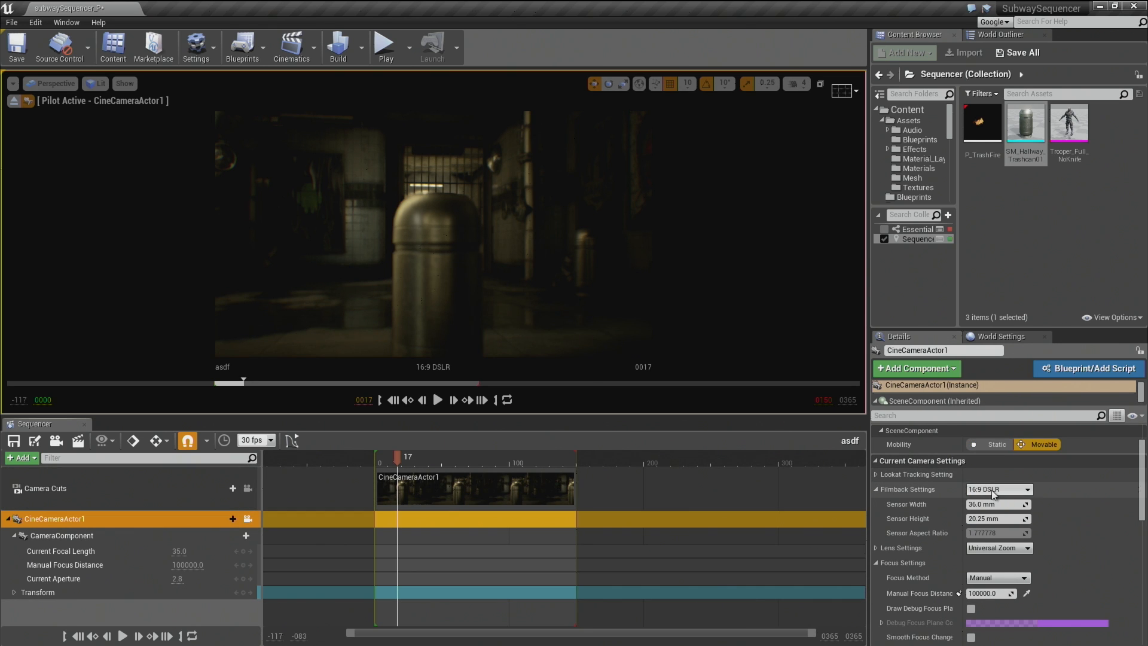
Step: Set the cine camera's filmback to the Super 35mm preset and change its sensor height to 14 mm
click(1013, 492)
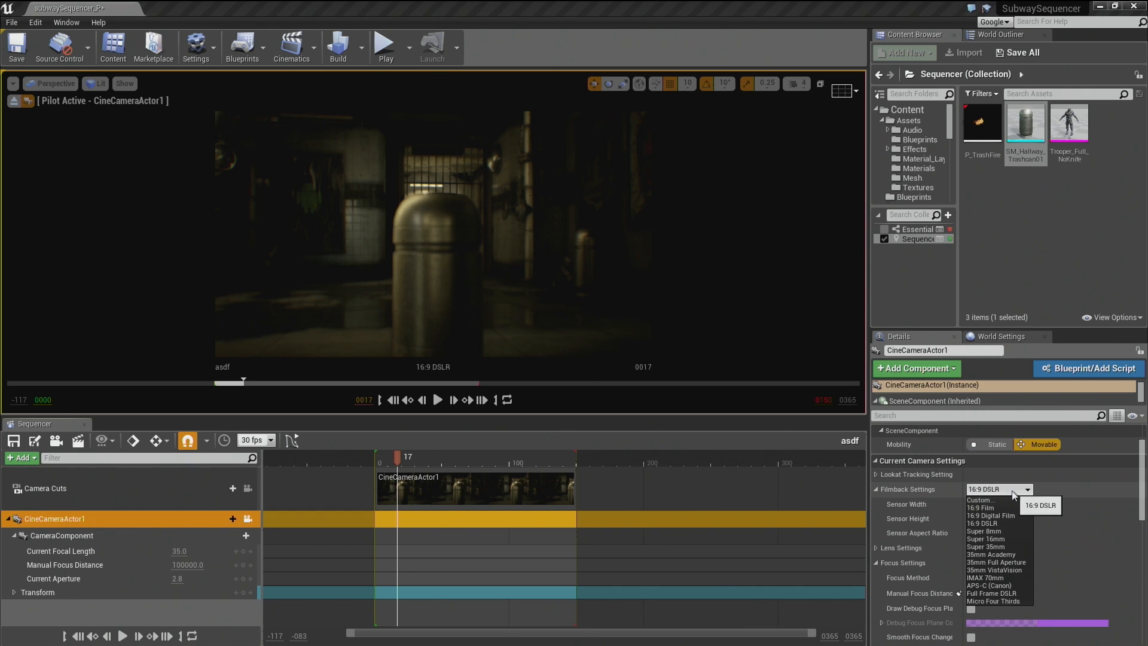
click(999, 548)
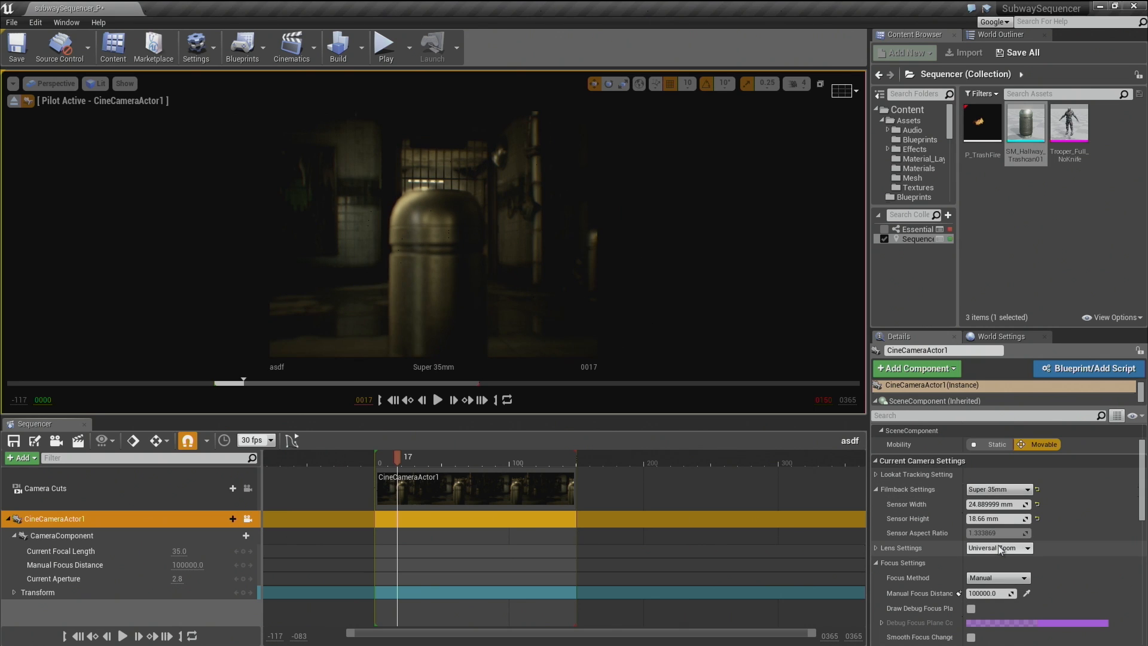
click(994, 519)
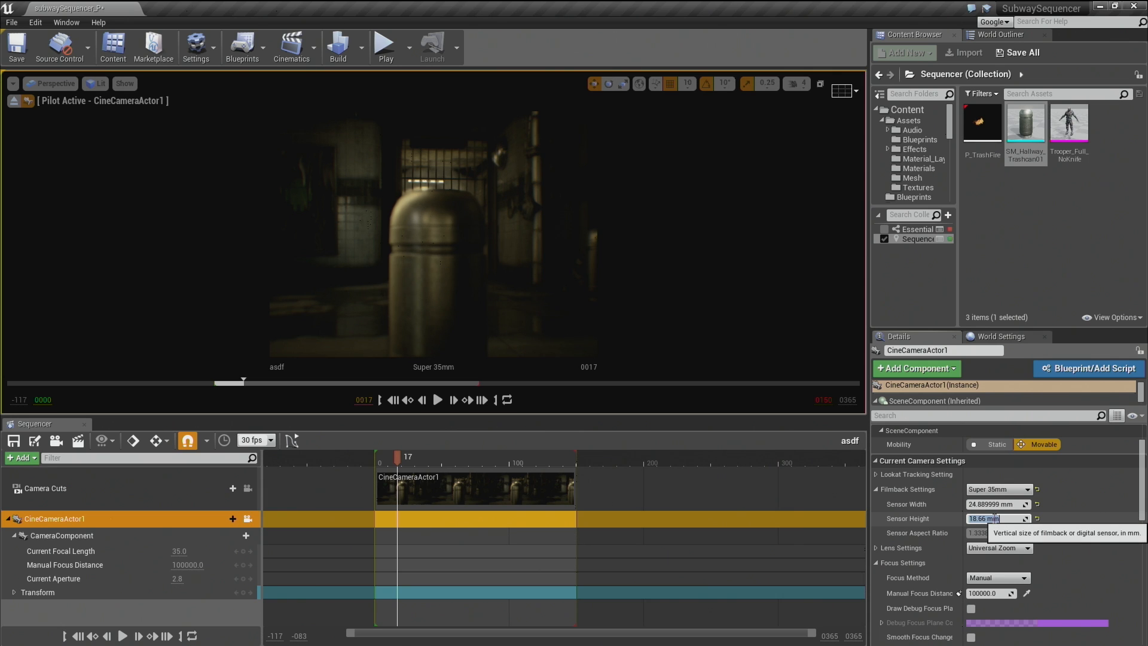
key(Return)
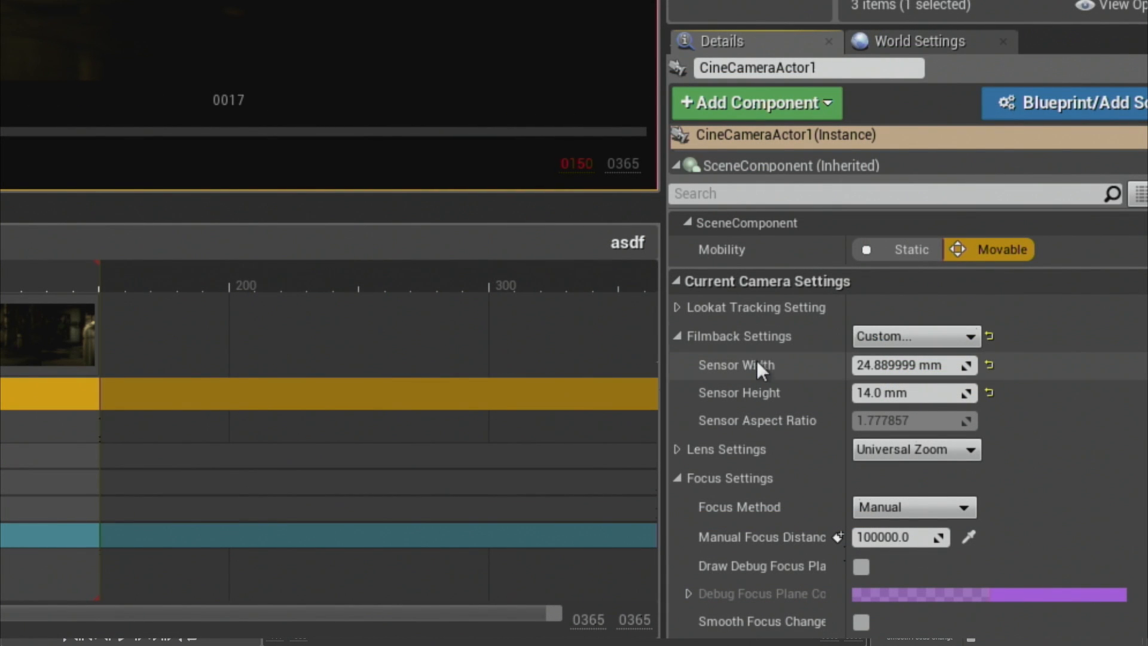
click(914, 338)
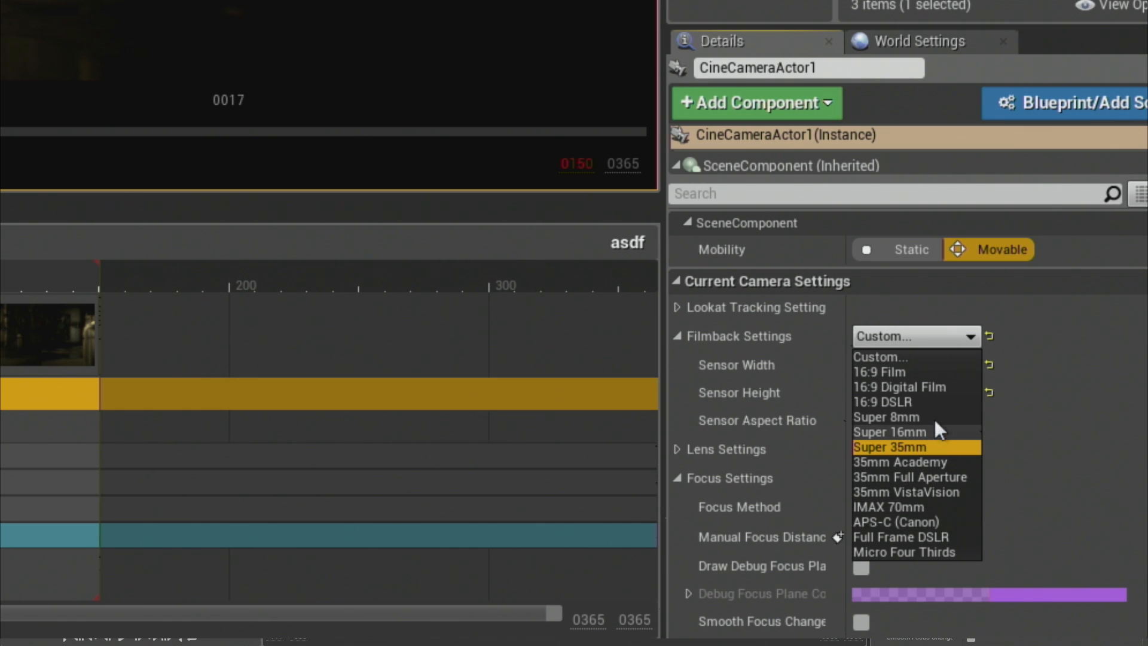
click(931, 336)
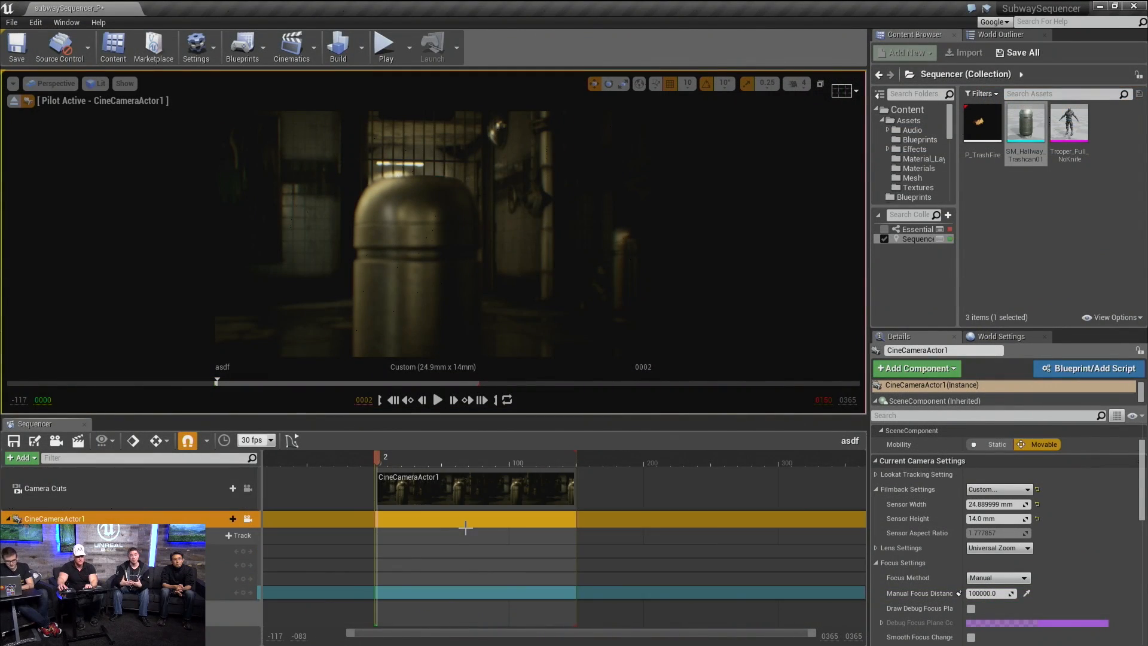
Step: At frame 0, key the camera's transform and reframe the shot with the trashcan centred and the valve pipe and barred gate behind it
key(Left)
key(Left)
right_drag(489, 302, 454, 305)
key(w)
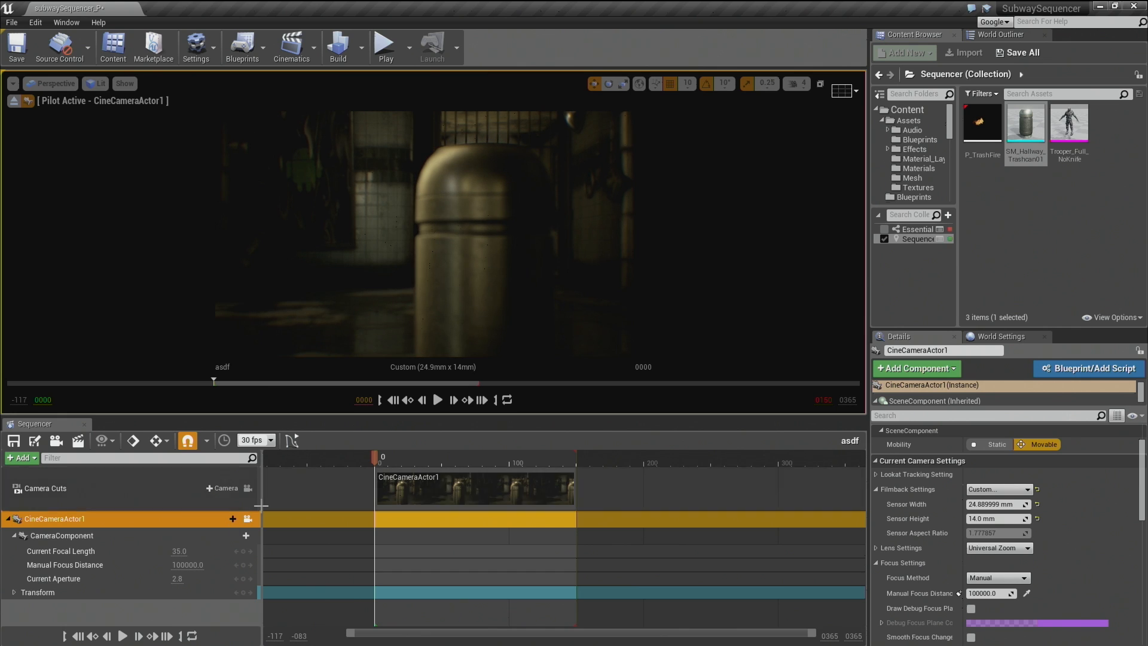
click(105, 592)
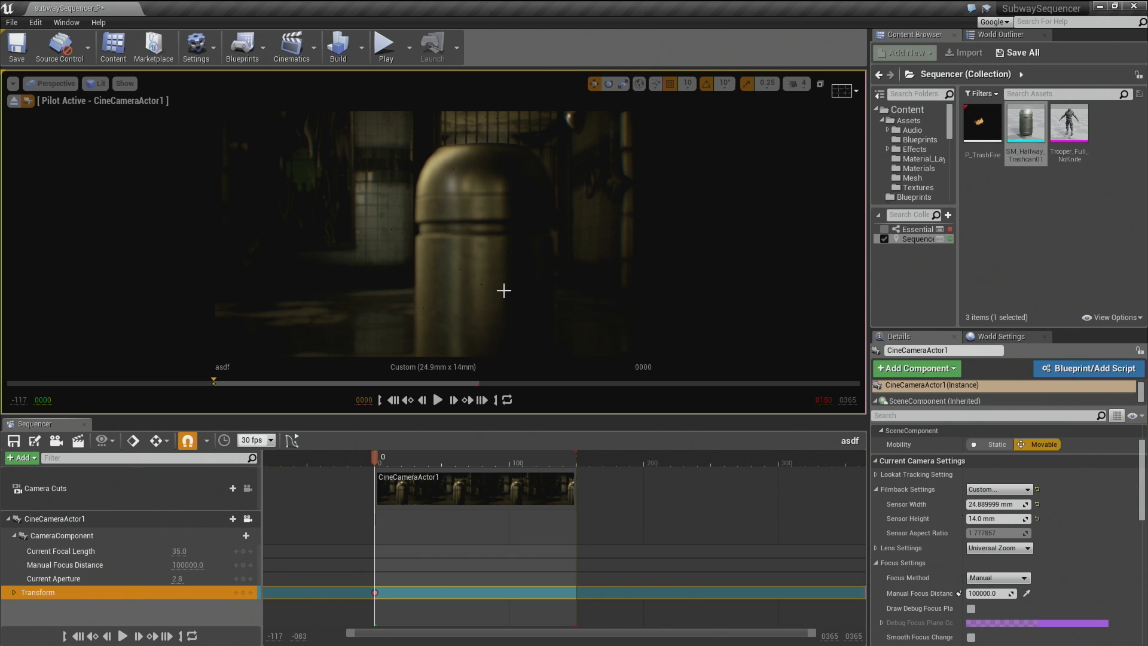
mouse_move(504, 290)
right_down()
mouse_move(520, 290)
mouse_move(481, 293)
mouse_move(521, 294)
mouse_move(503, 294)
right_up()
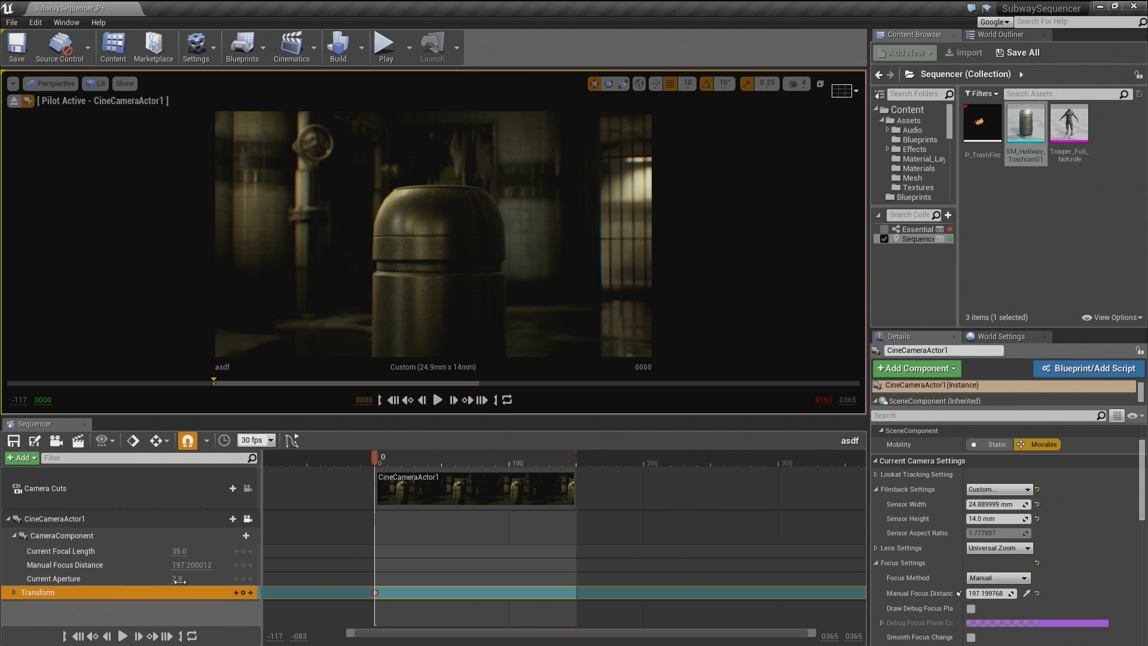
Step: Set the current aperture to 1.4 and key a manual focus distance sampled from the trashcan at frame 0
key(Return)
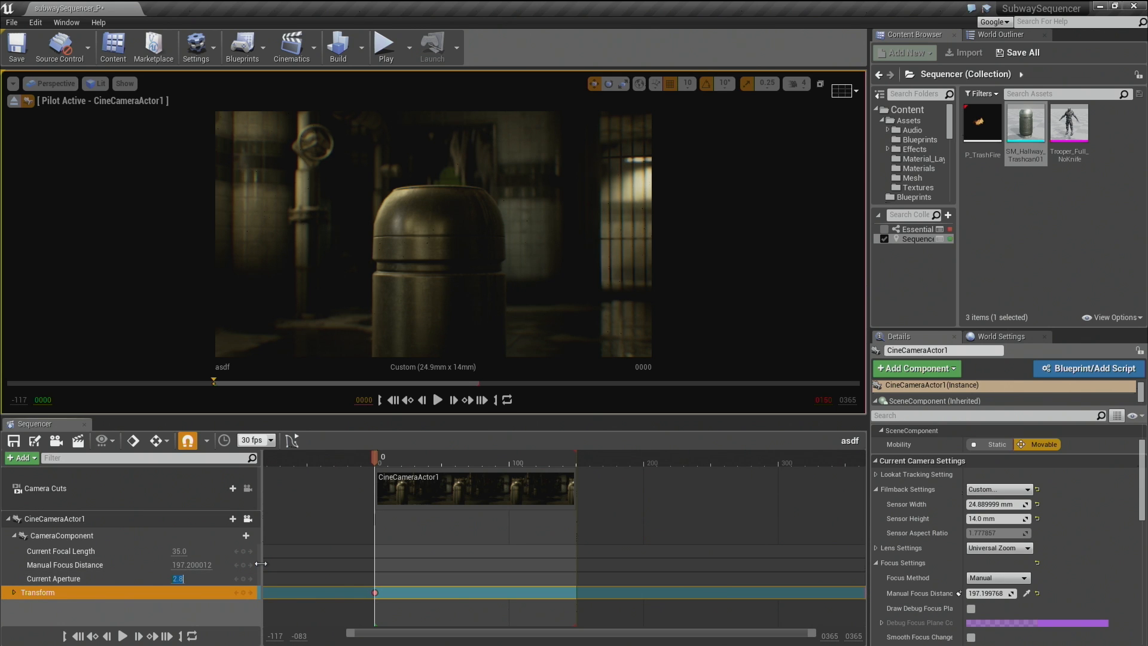
key(Return)
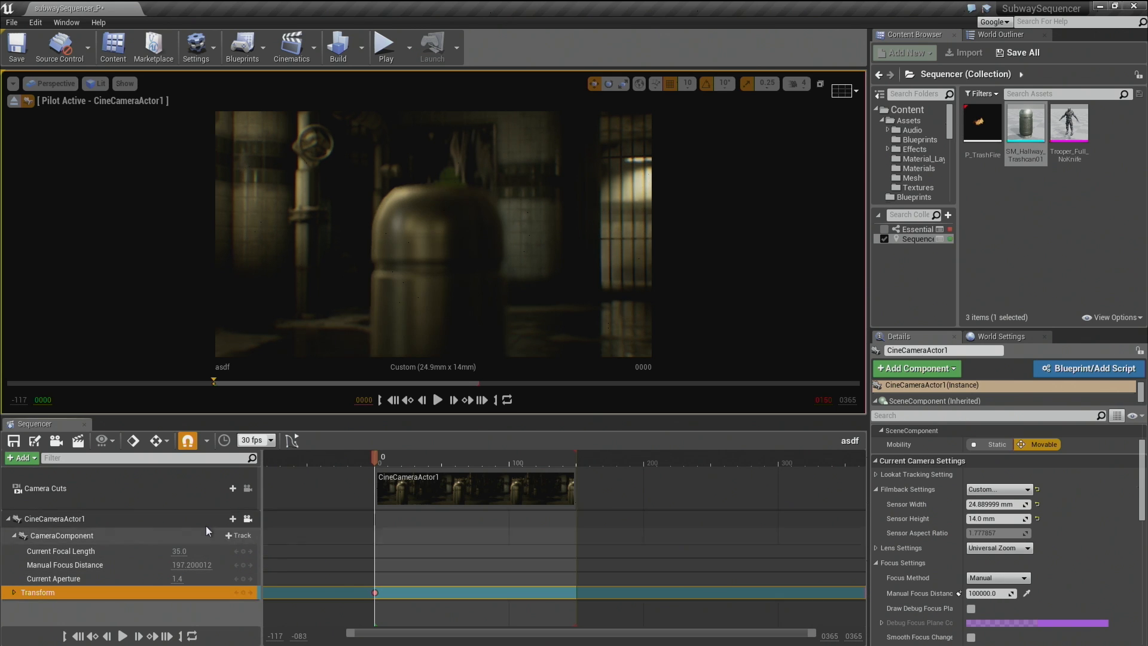
click(1027, 593)
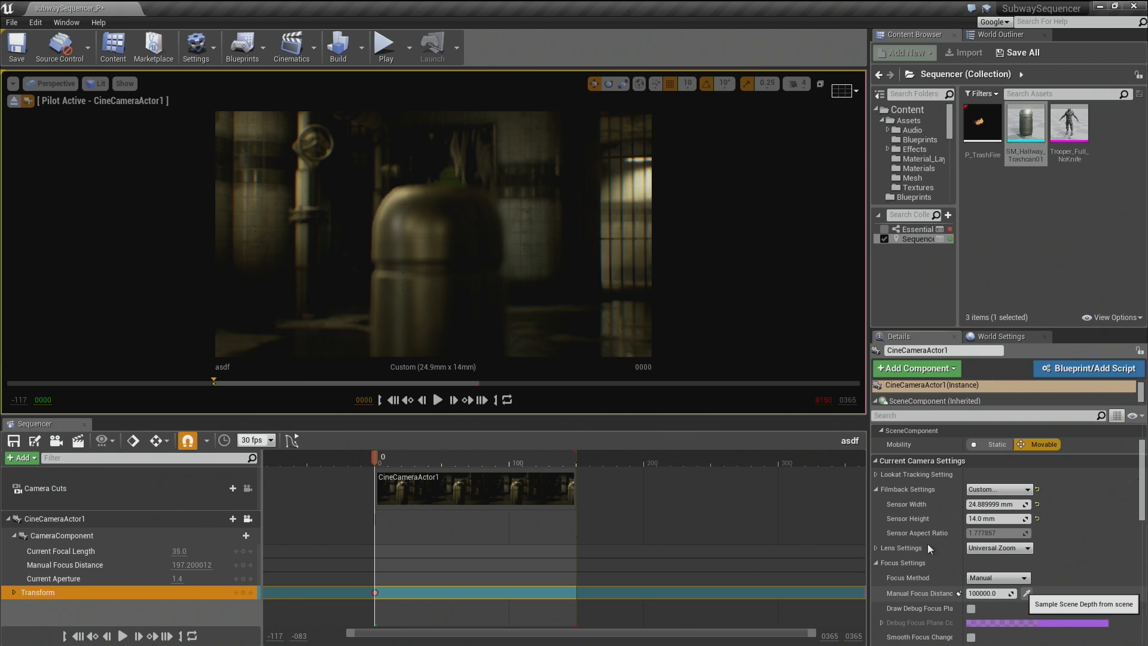
click(446, 228)
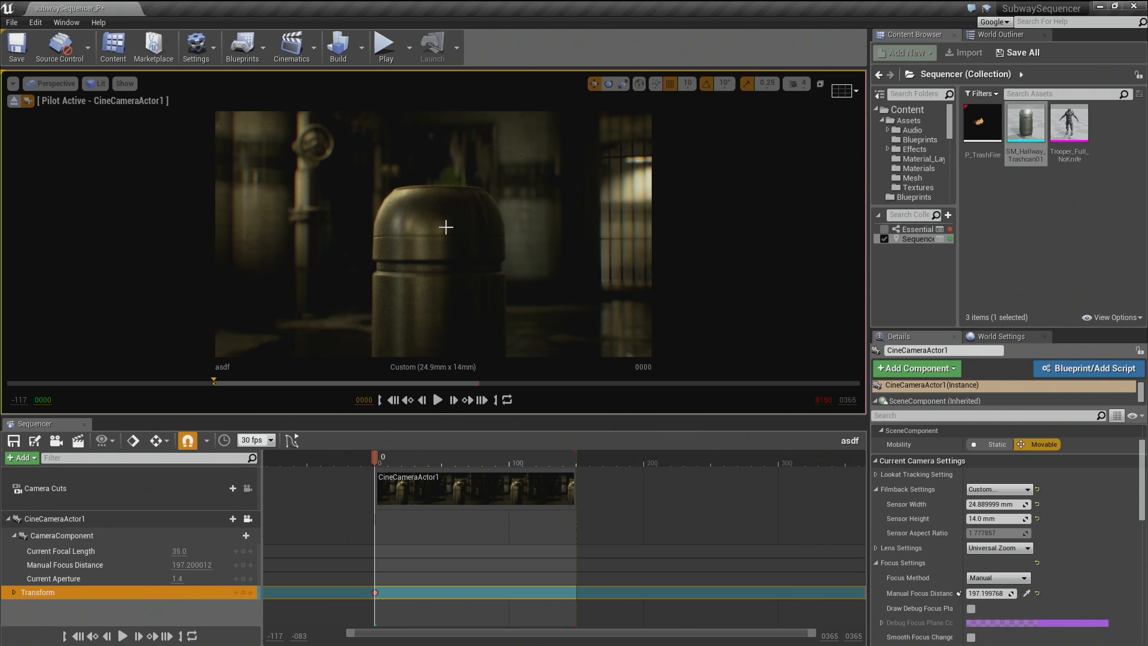
click(243, 565)
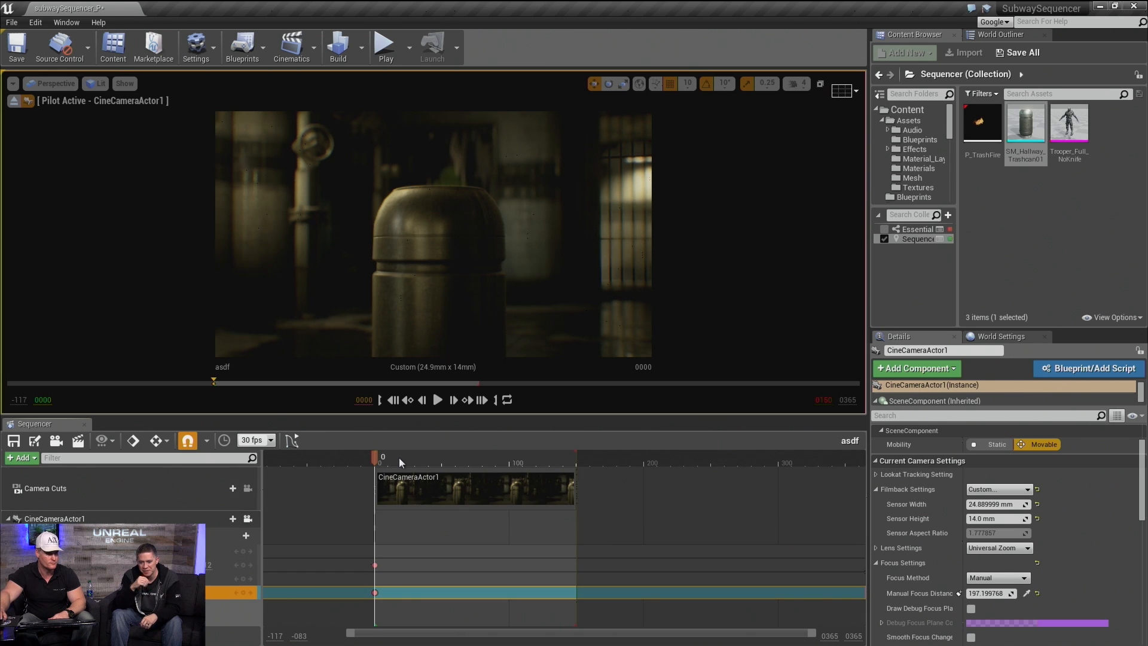
Step: At frame 145, key the camera's transform and reframe the shot so the trashcan sits lower in the image
drag(377, 457, 571, 468)
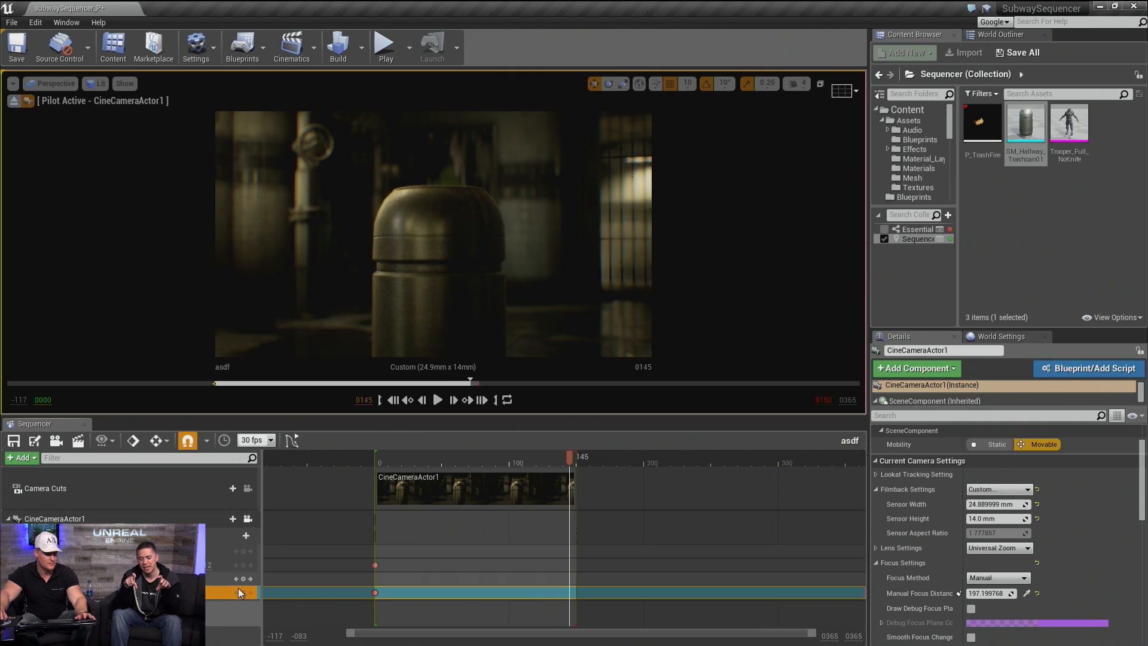
click(243, 593)
right_drag(433, 233, 385, 220)
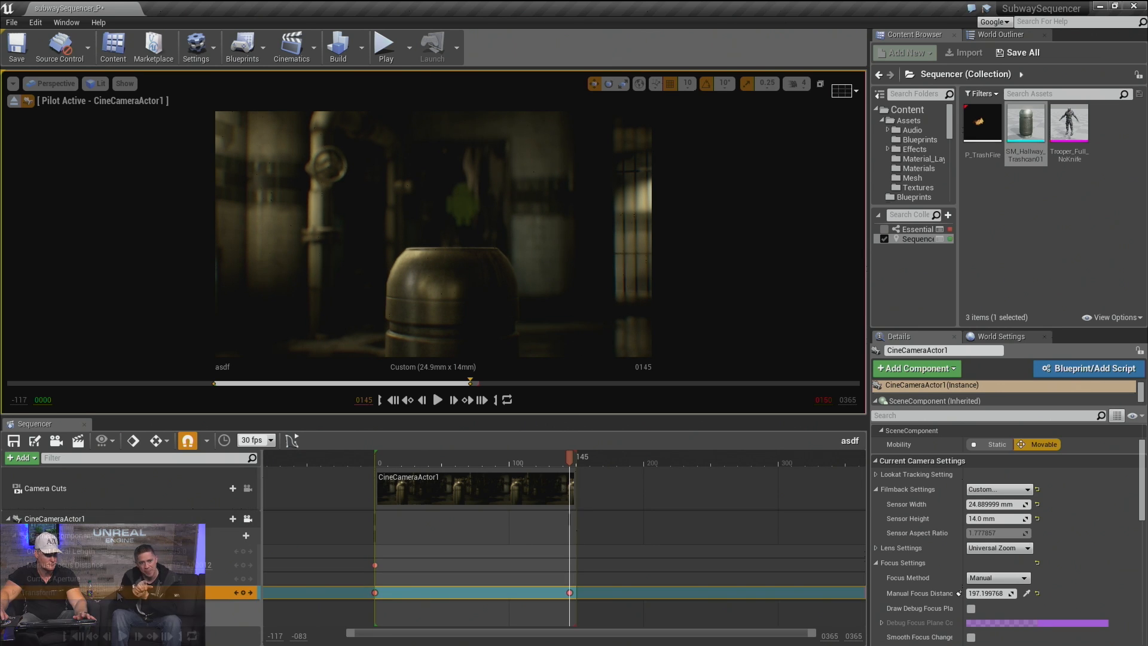
Step: Play the sequence to frame 63 and key a manual focus distance sampled from the valve wheel on the background pipe
key(space)
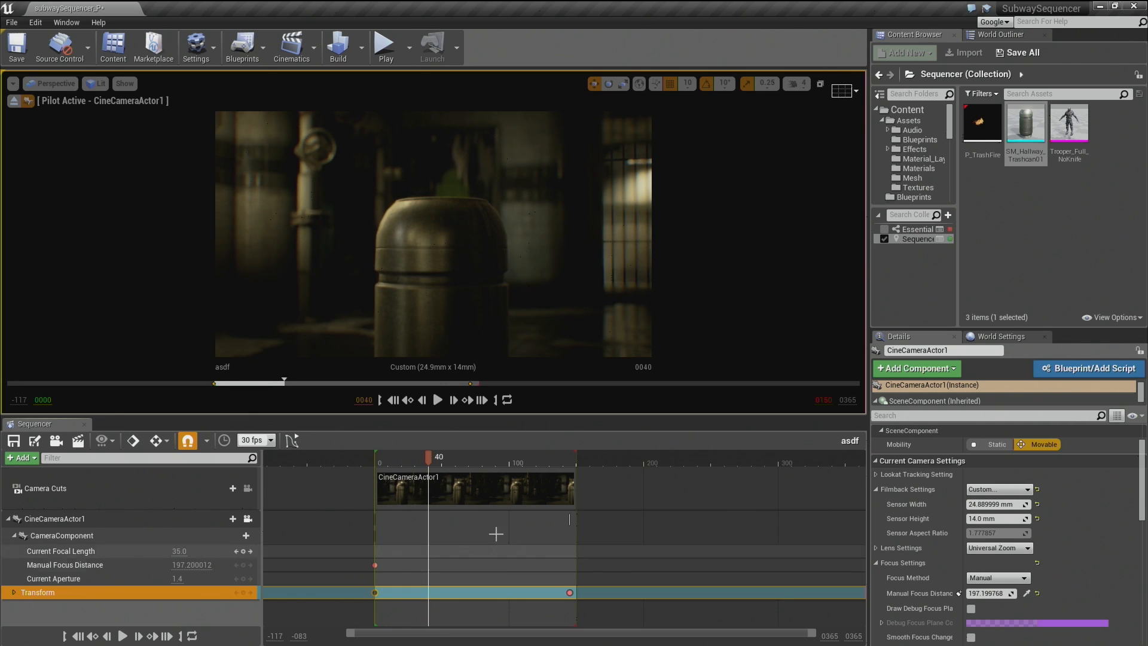
key(space)
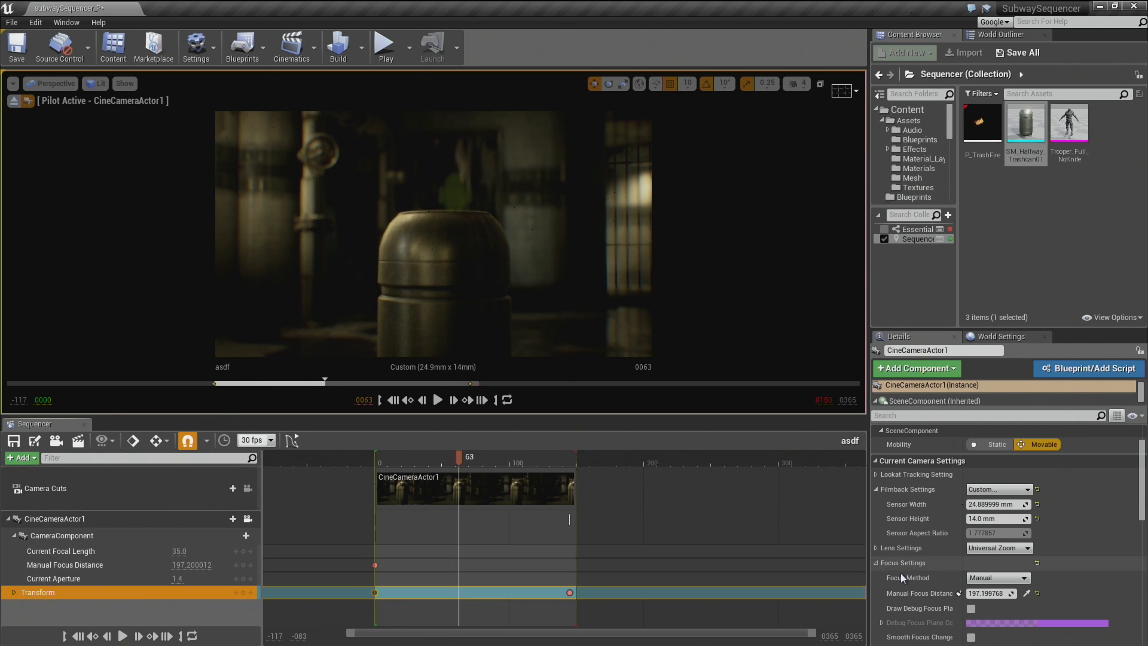
click(1026, 594)
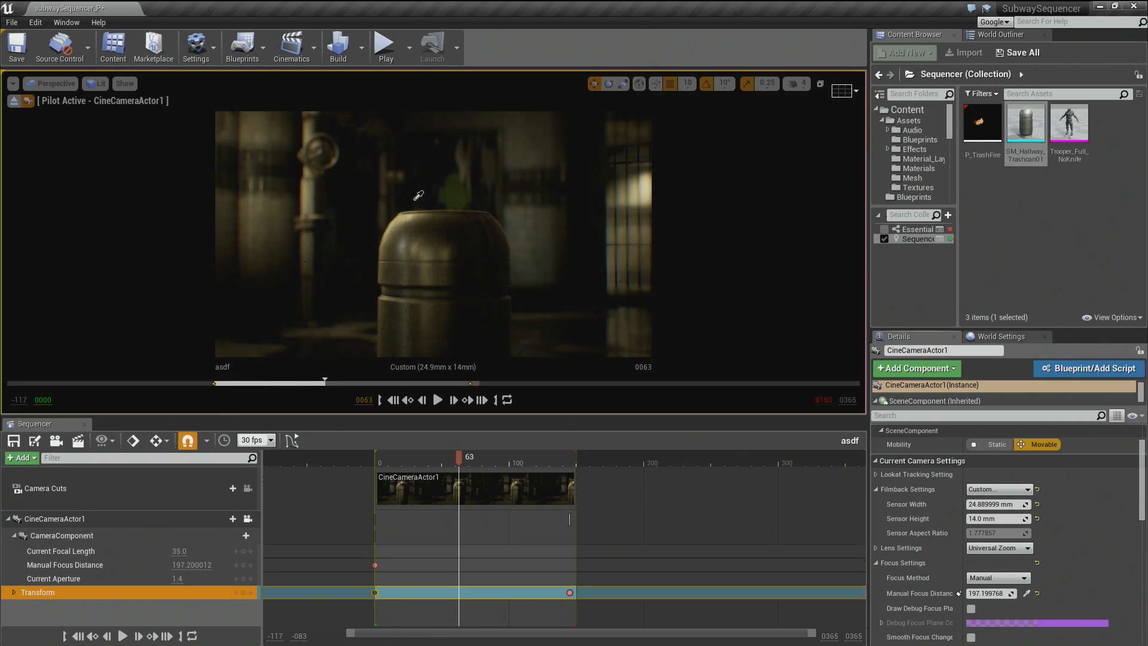
click(321, 152)
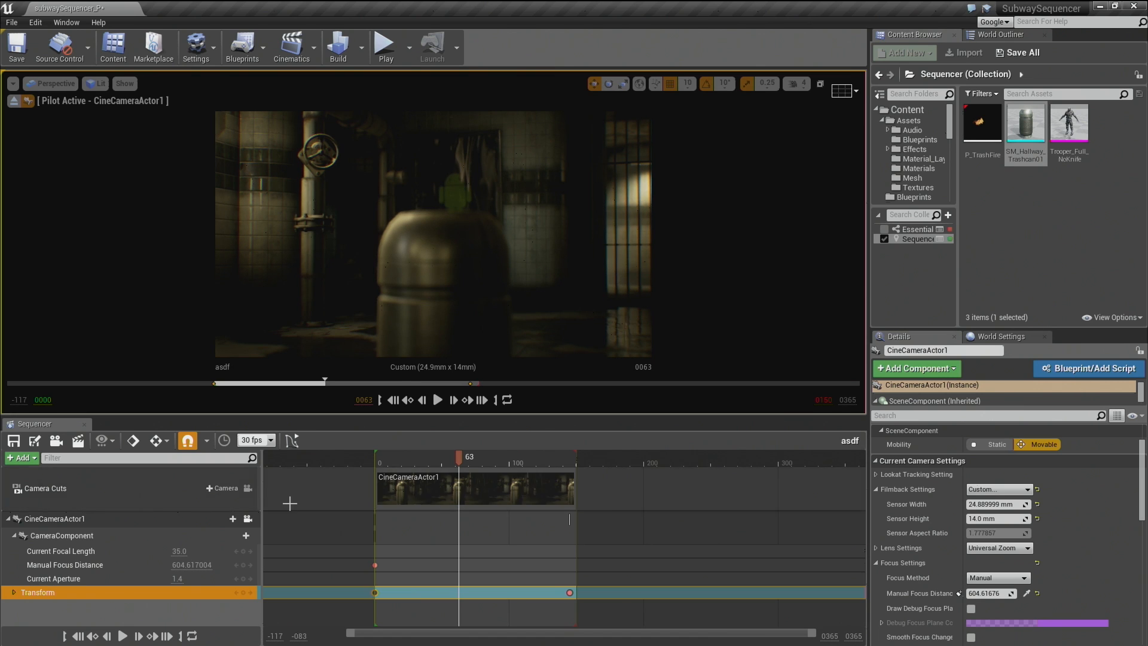
click(244, 565)
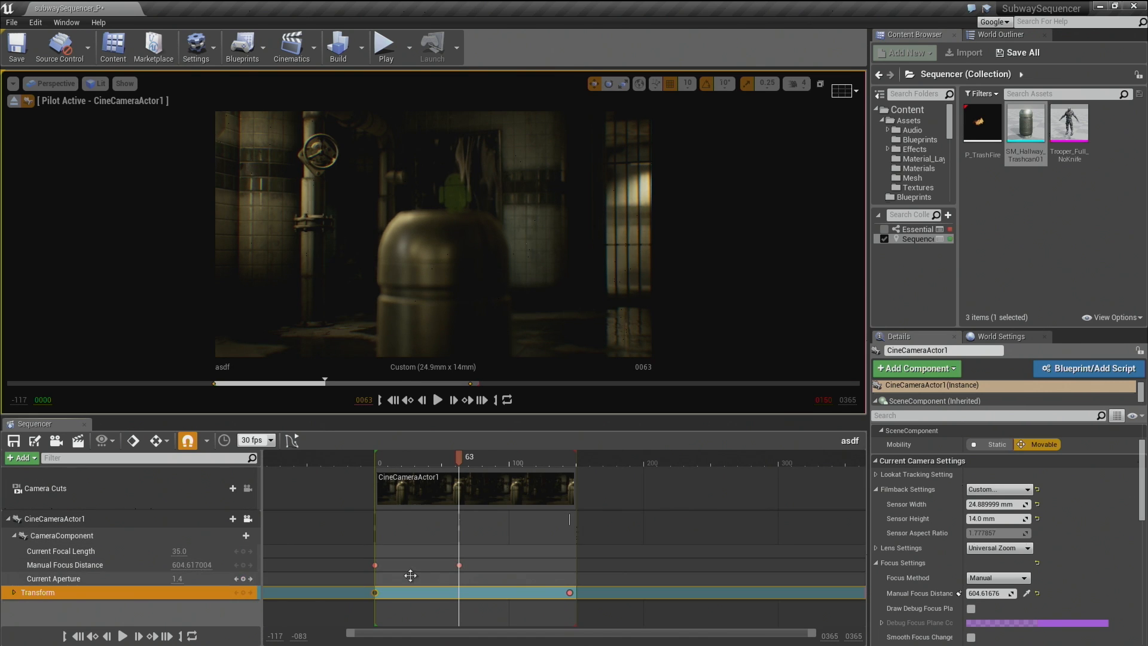
Step: Replay the sequence from frame 0 several times to review the focus pull and camera move, ending at frame 30
click(374, 565)
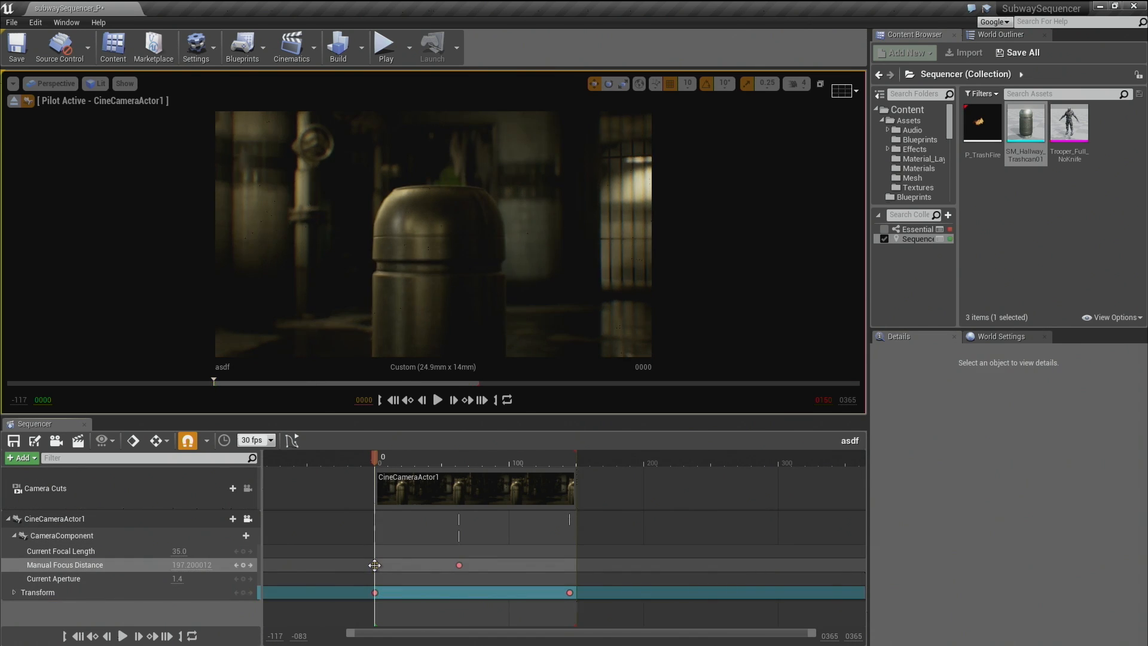
key(space)
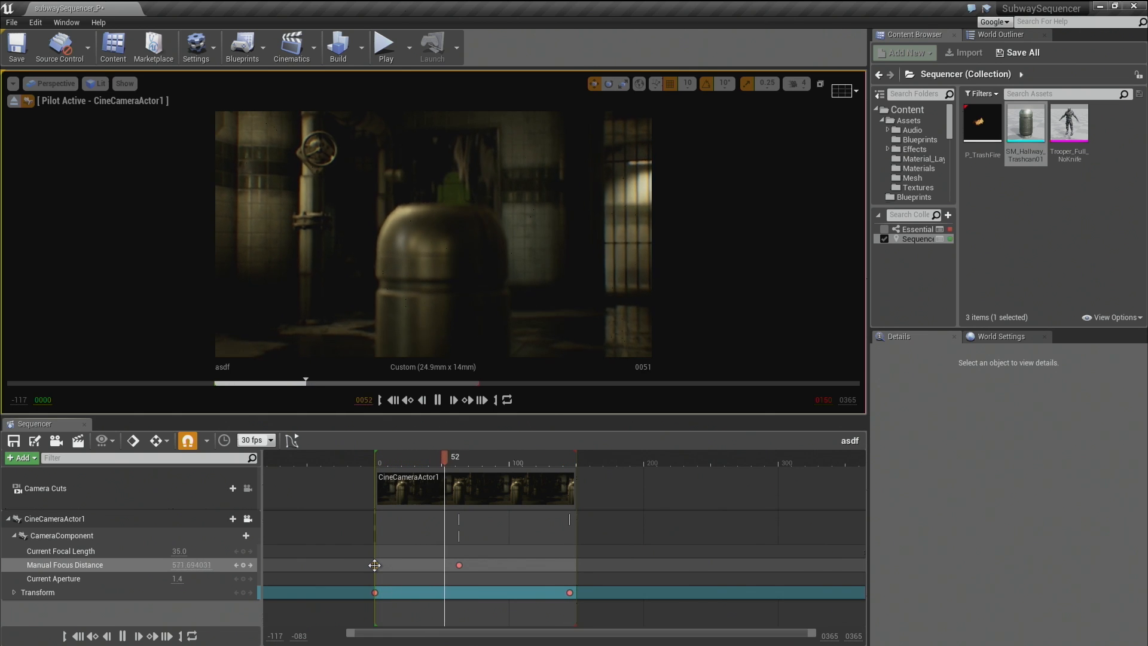
key(space)
click(377, 562)
key(space)
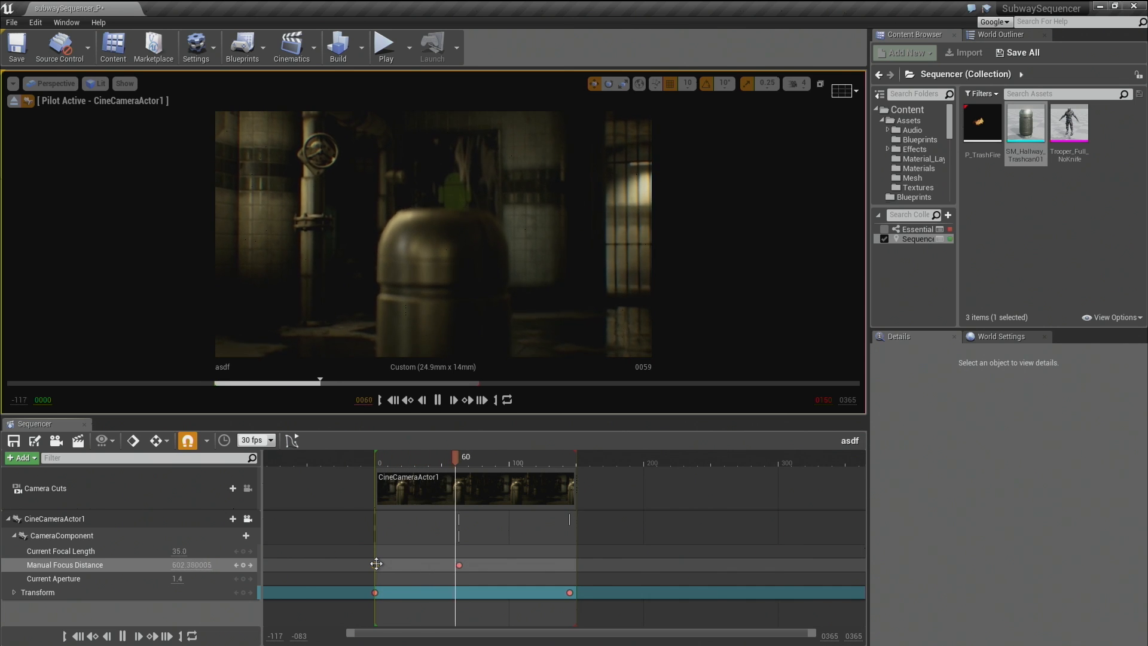
key(space)
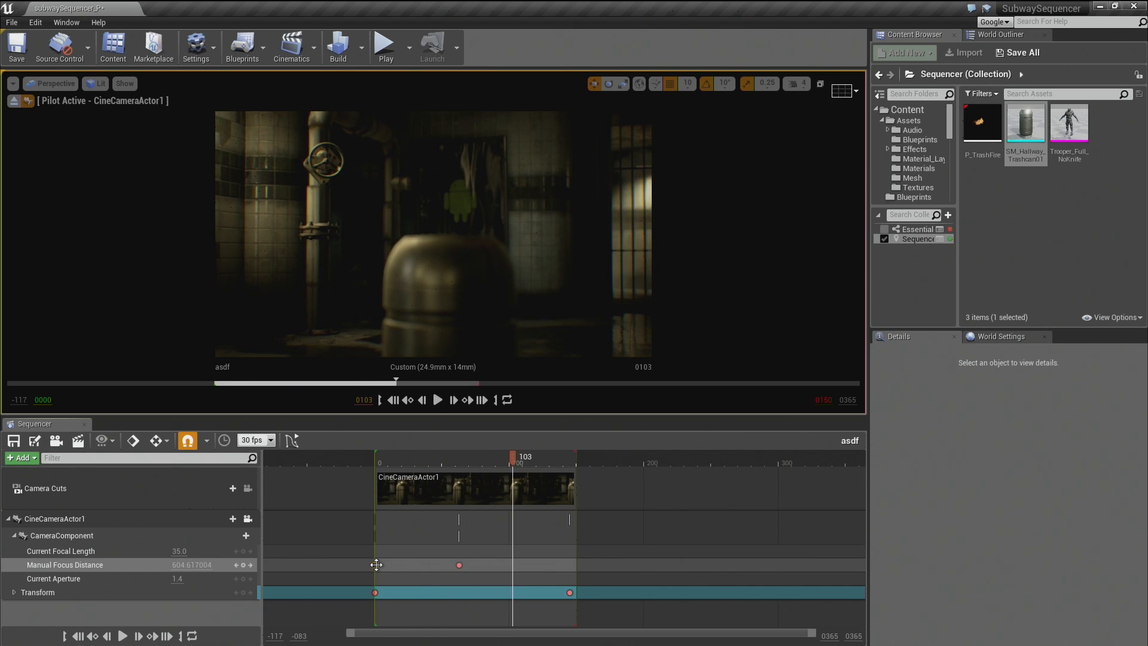
key(Up)
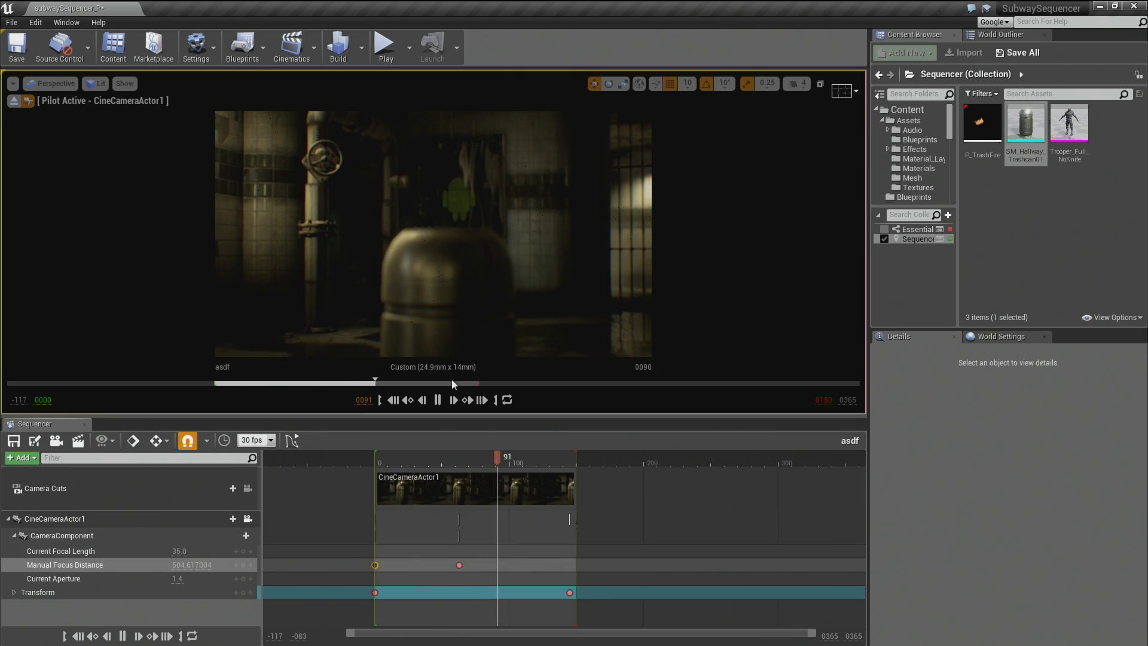
key(space)
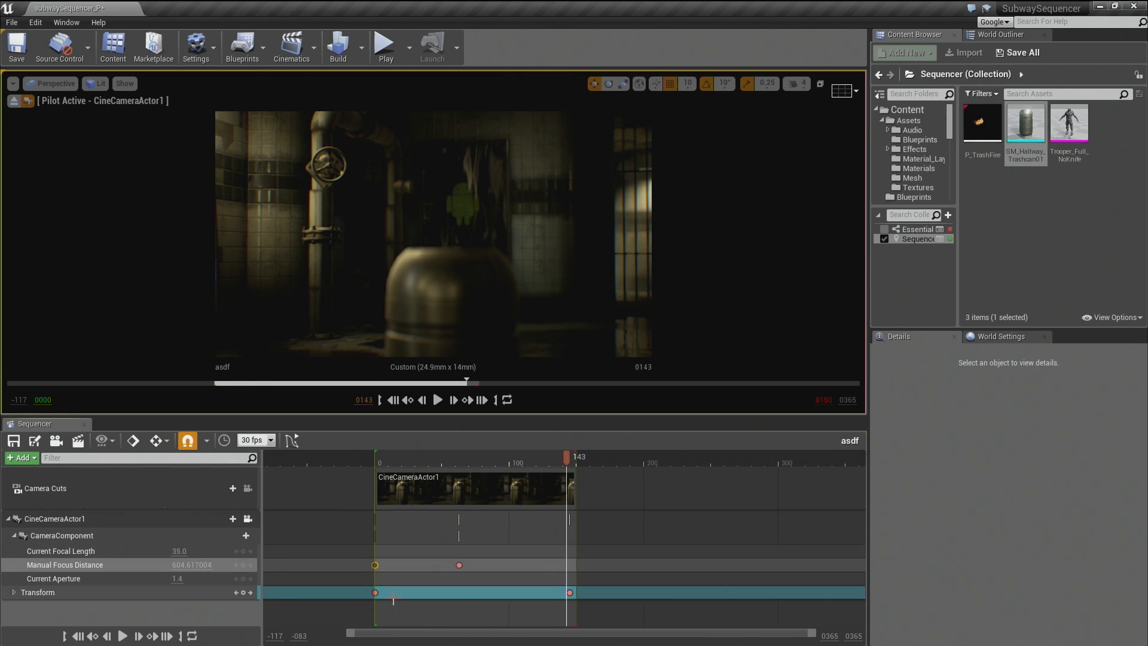
key(Up)
click(375, 592)
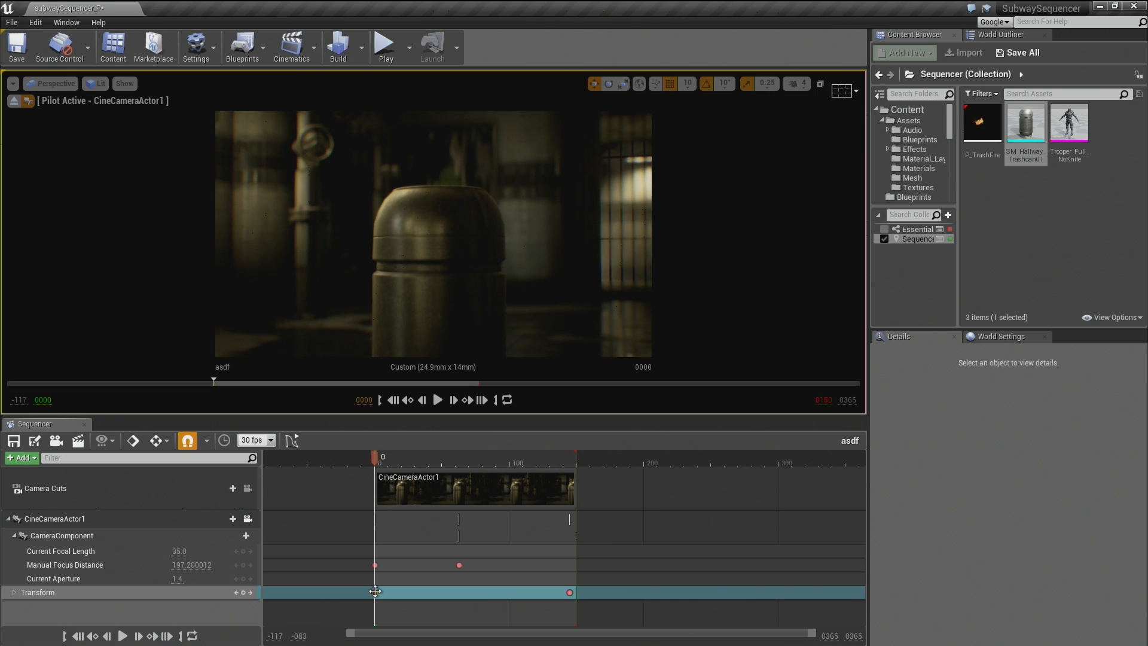
key(space)
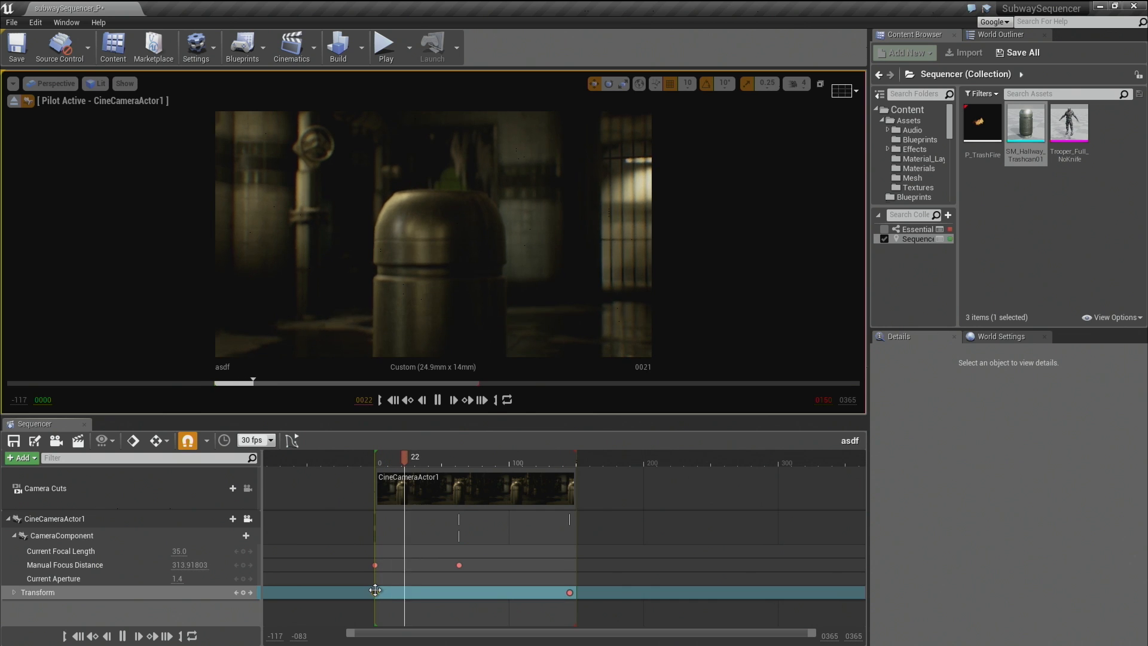
click(414, 457)
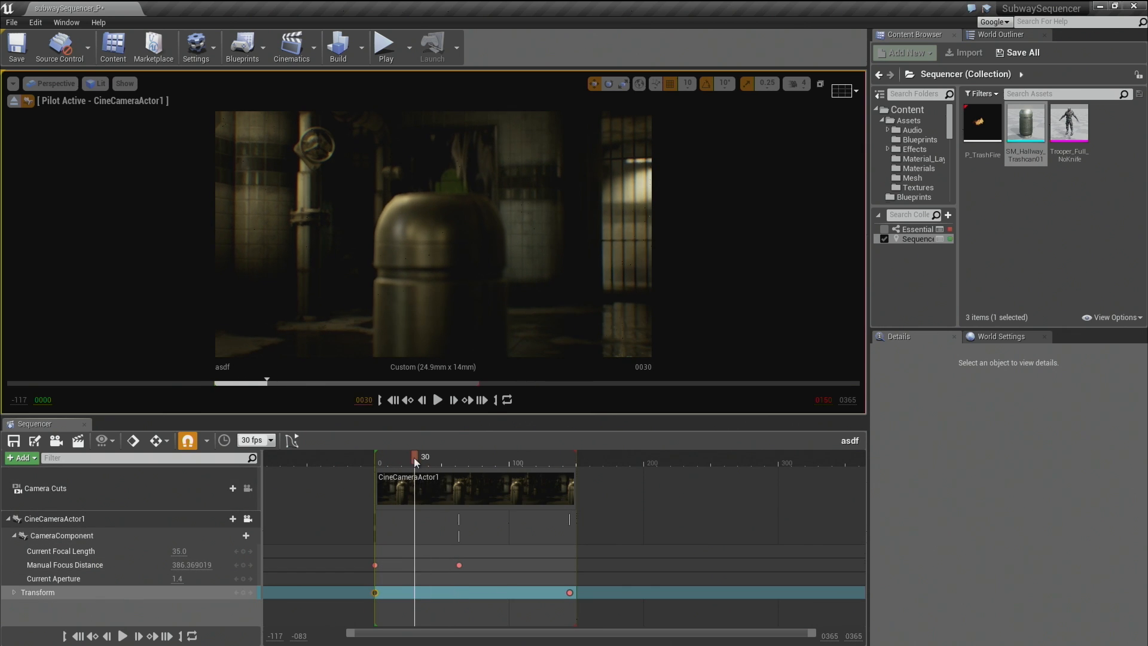
Step: Select CineCameraActor1, review its Lookat Tracking settings and enable Draw Debug Focus Plane in its focus settings
click(142, 519)
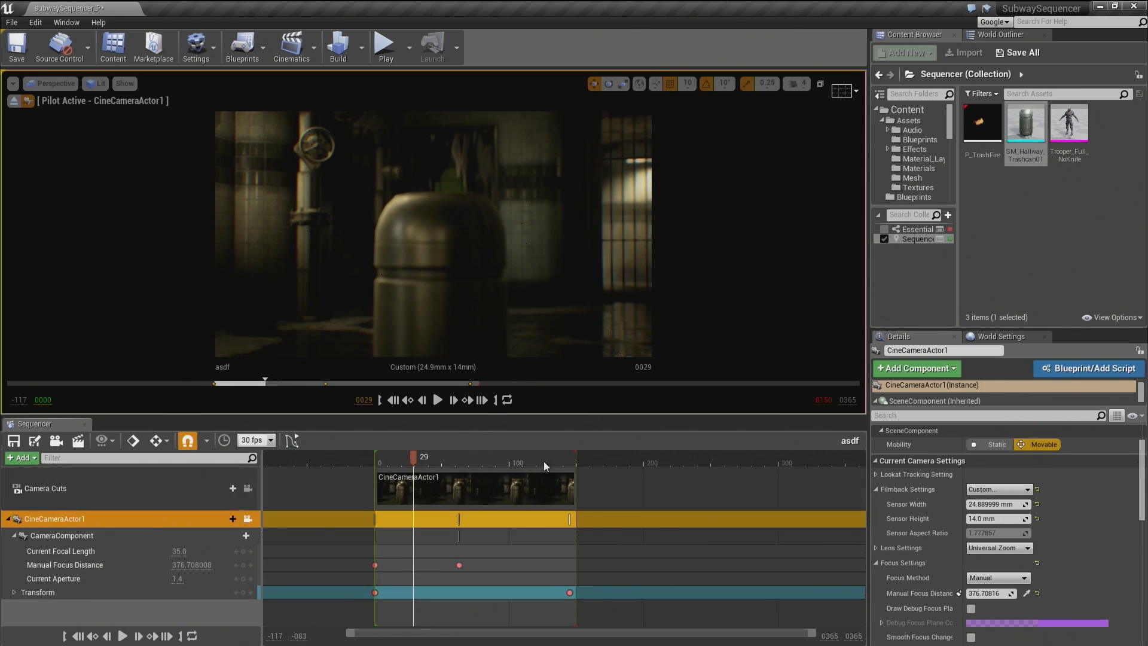
click(877, 476)
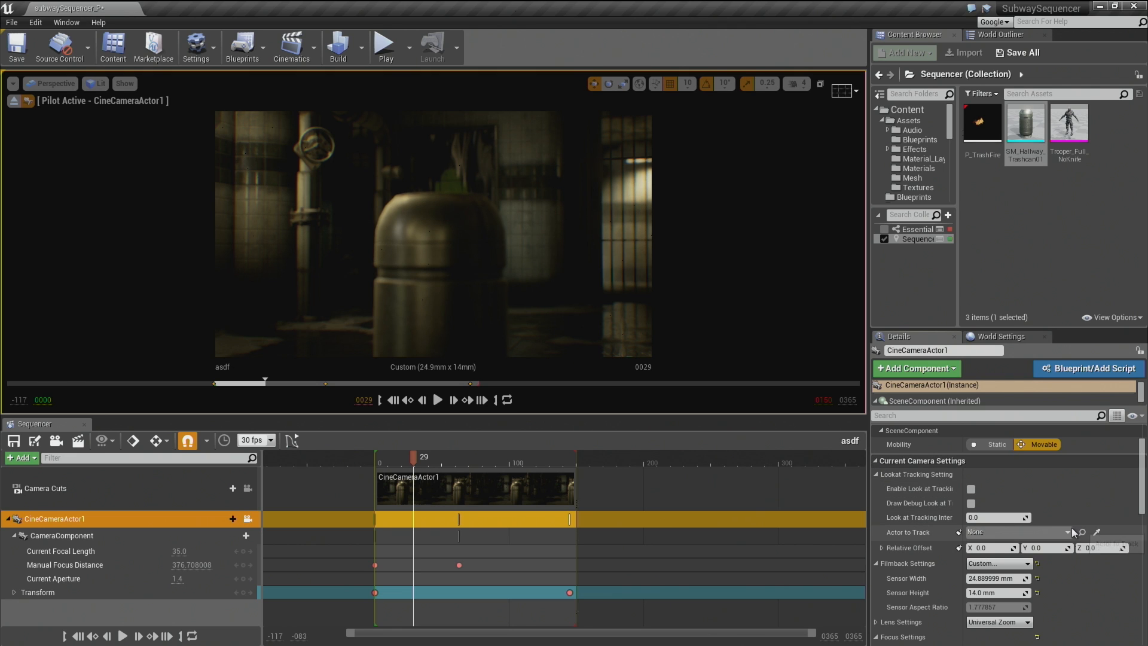
click(877, 474)
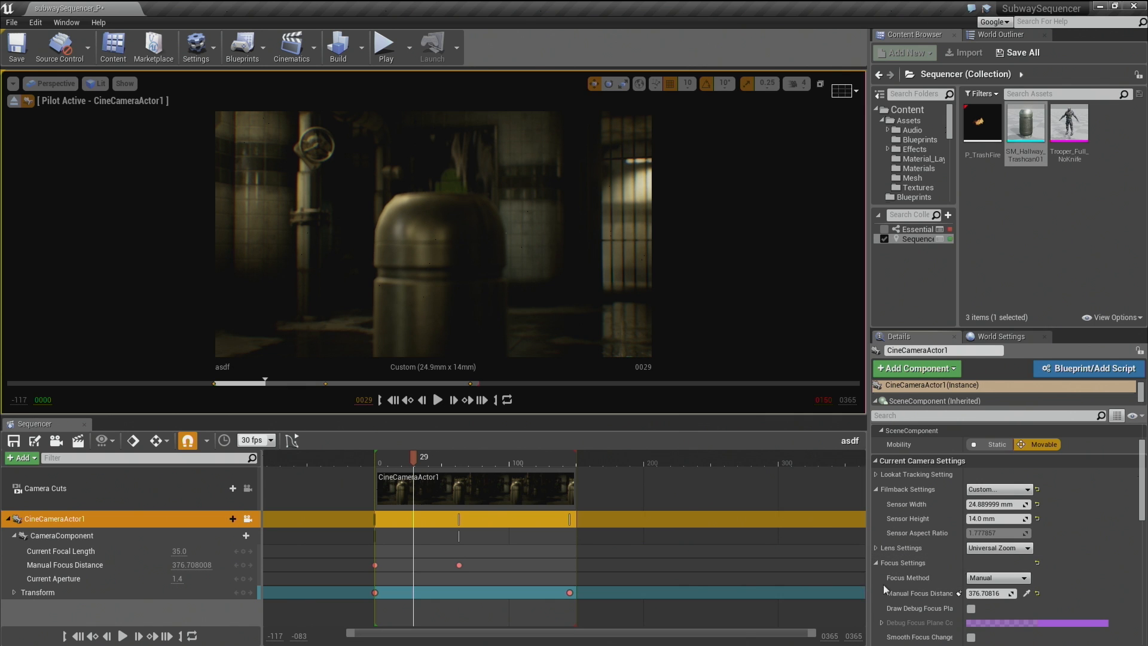
scroll(995, 584, down, 2)
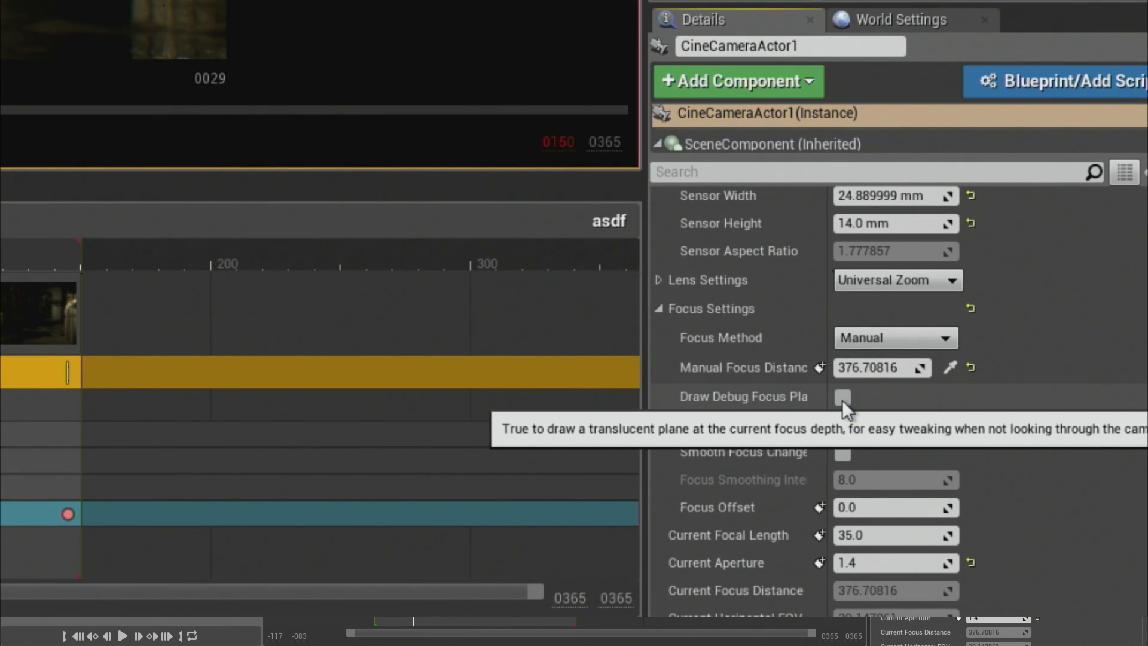
click(842, 397)
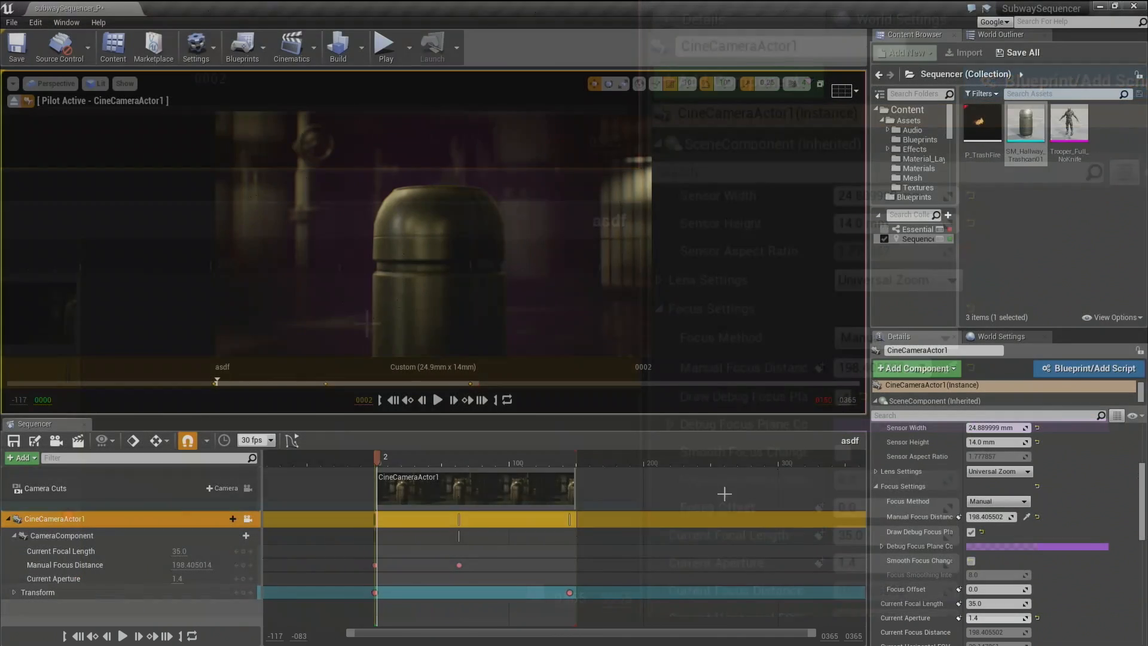
Step: Turn CineCameraActor1's Draw Debug Focus Plane off and back on to compare the shot with and without the plane
scroll(967, 485, up, 3)
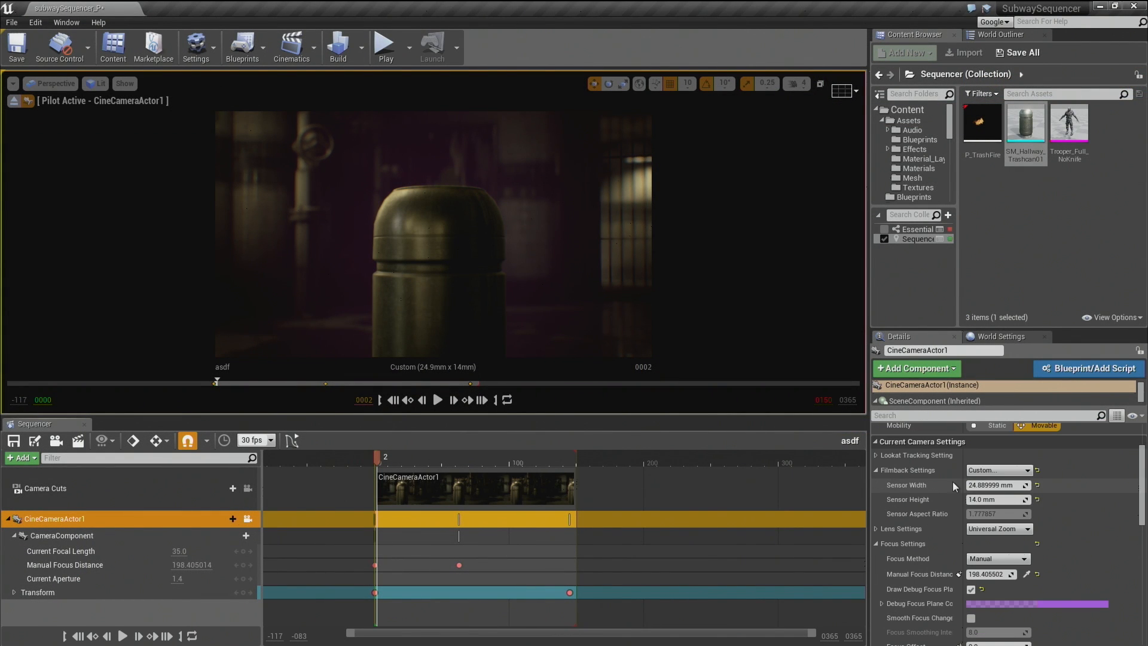
click(969, 590)
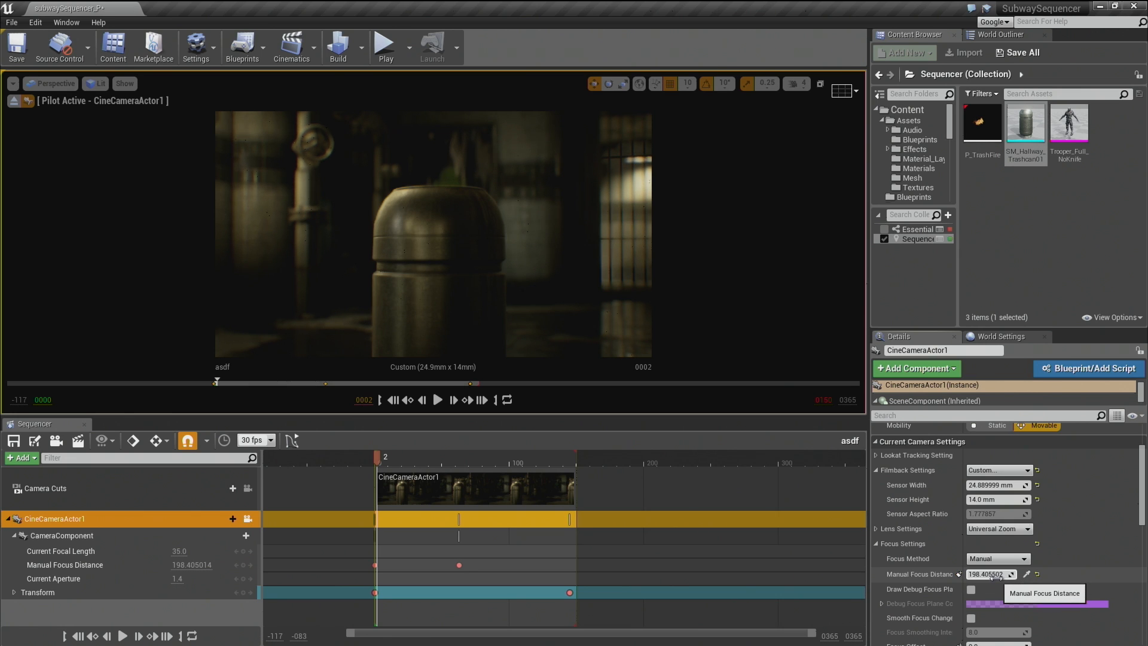
scroll(995, 576, down, 2)
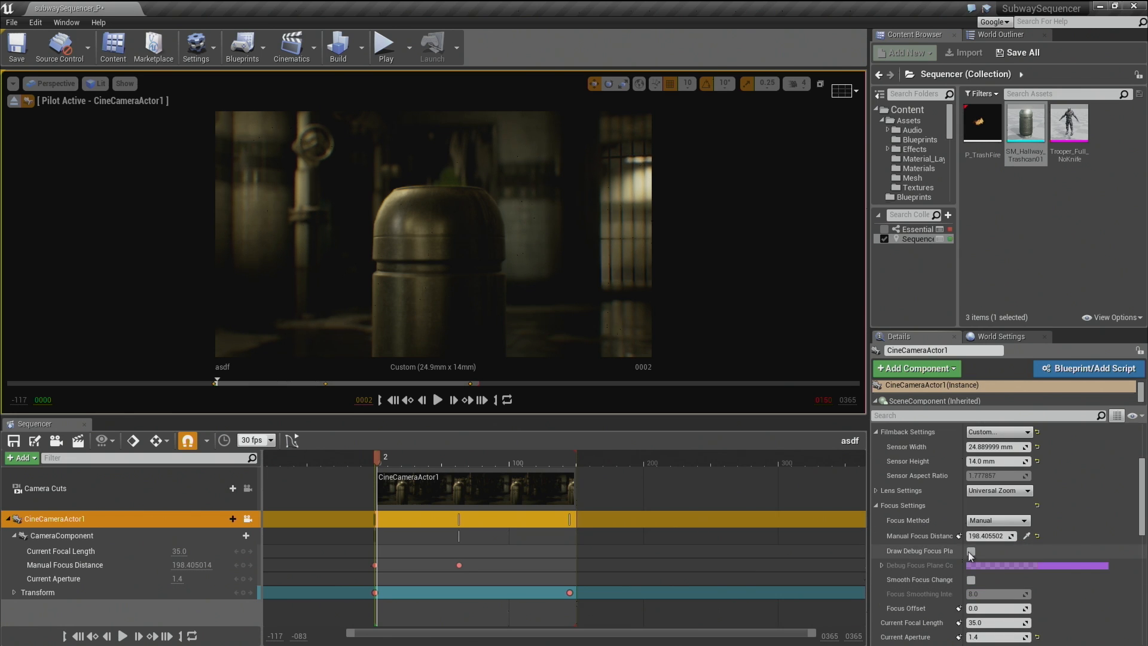
click(970, 551)
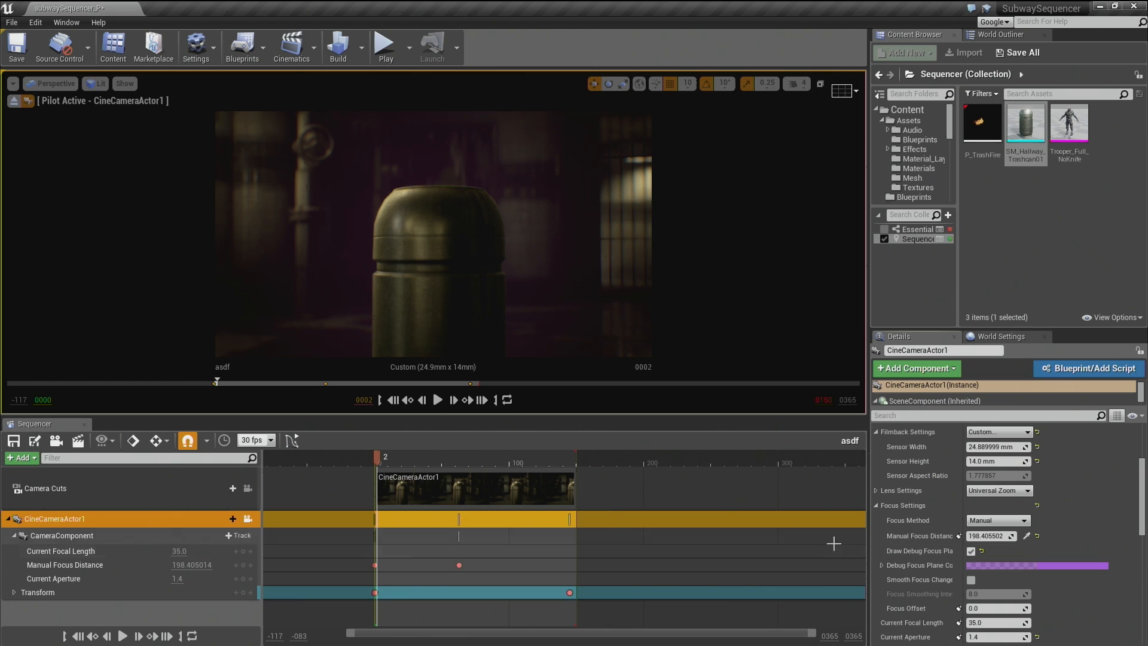
Step: Replay the sequence from the first focus key to watch the debug focus plane move, stopping at frame 91
click(372, 563)
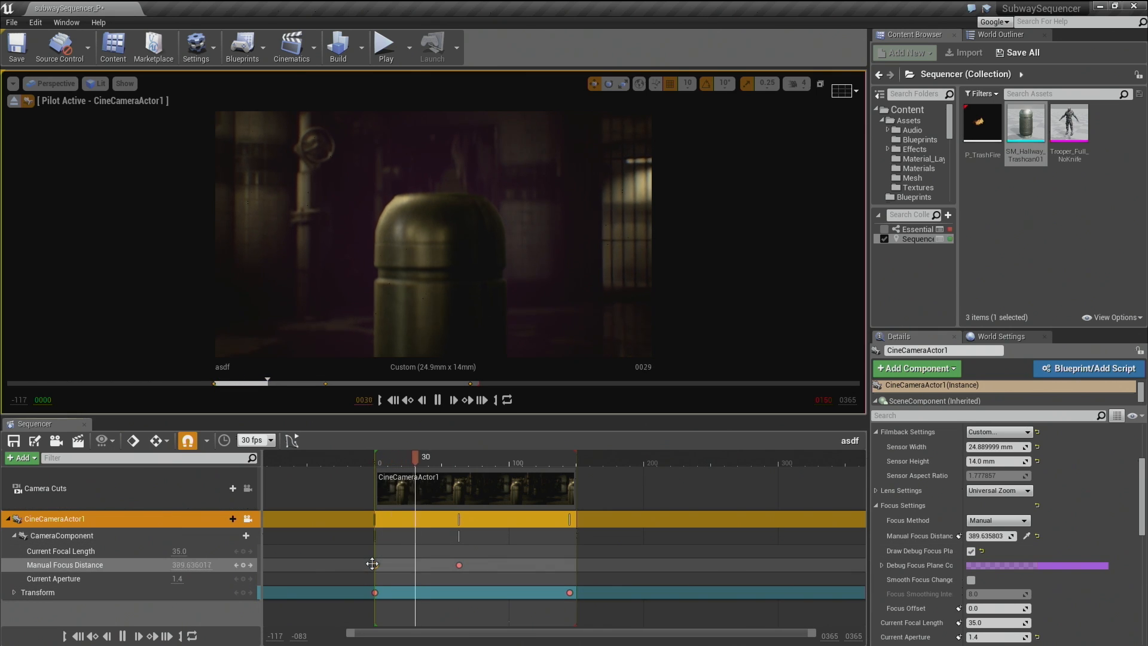
key(space)
click(377, 565)
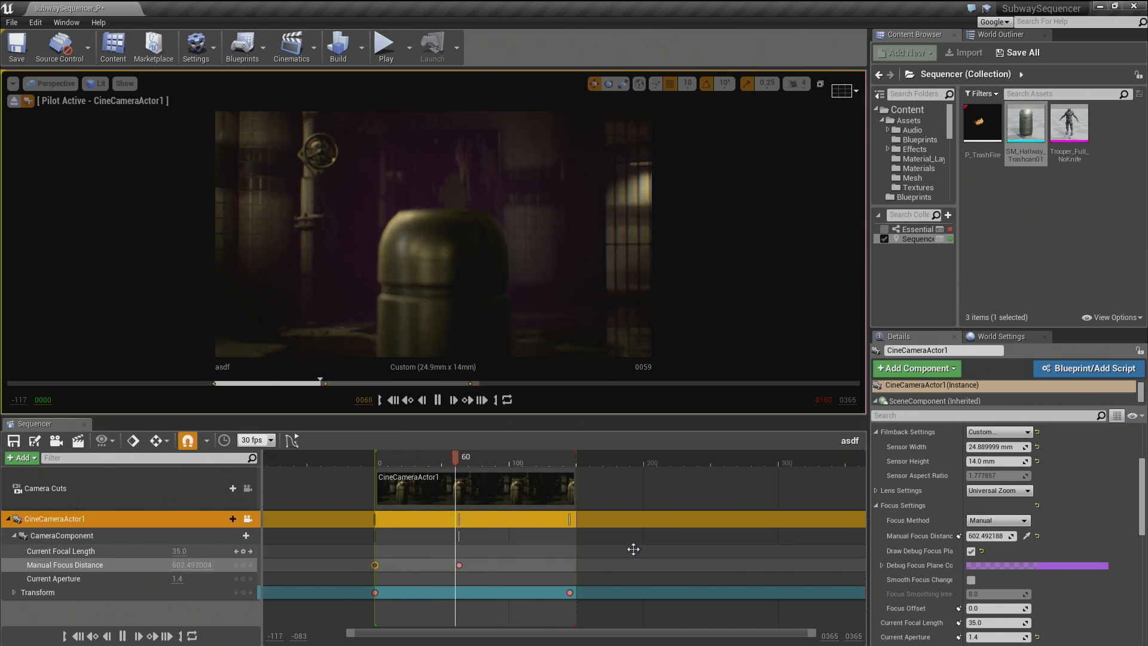
key(space)
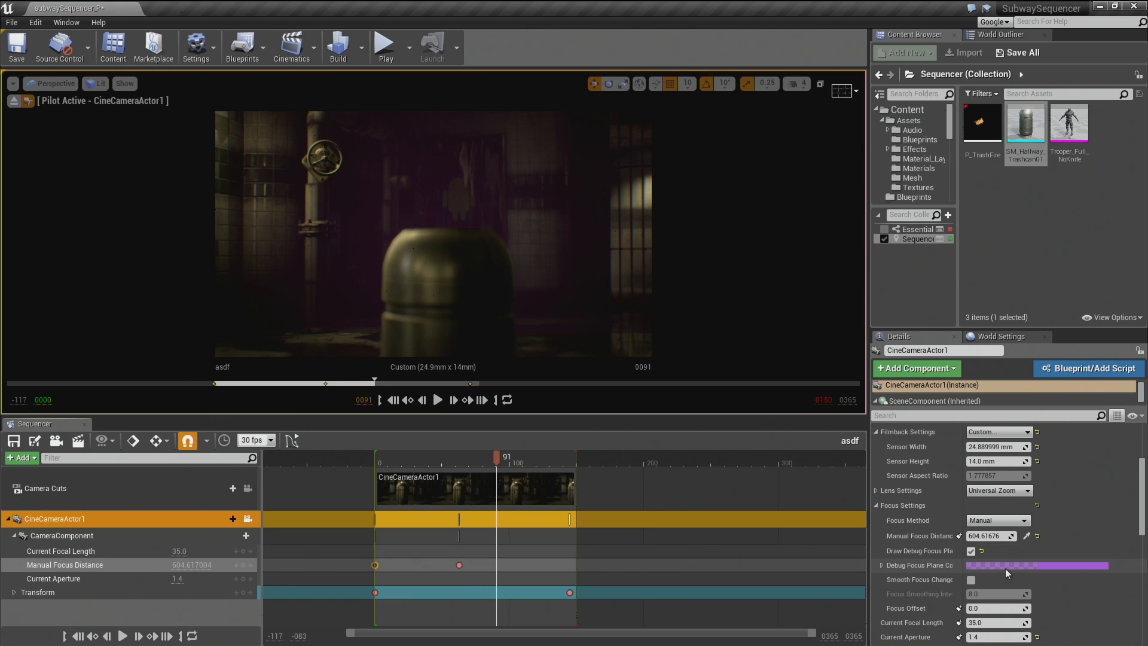
Step: Change the debug focus plane color to green with R 0.0, G 0.8 and B 0.113
click(1005, 567)
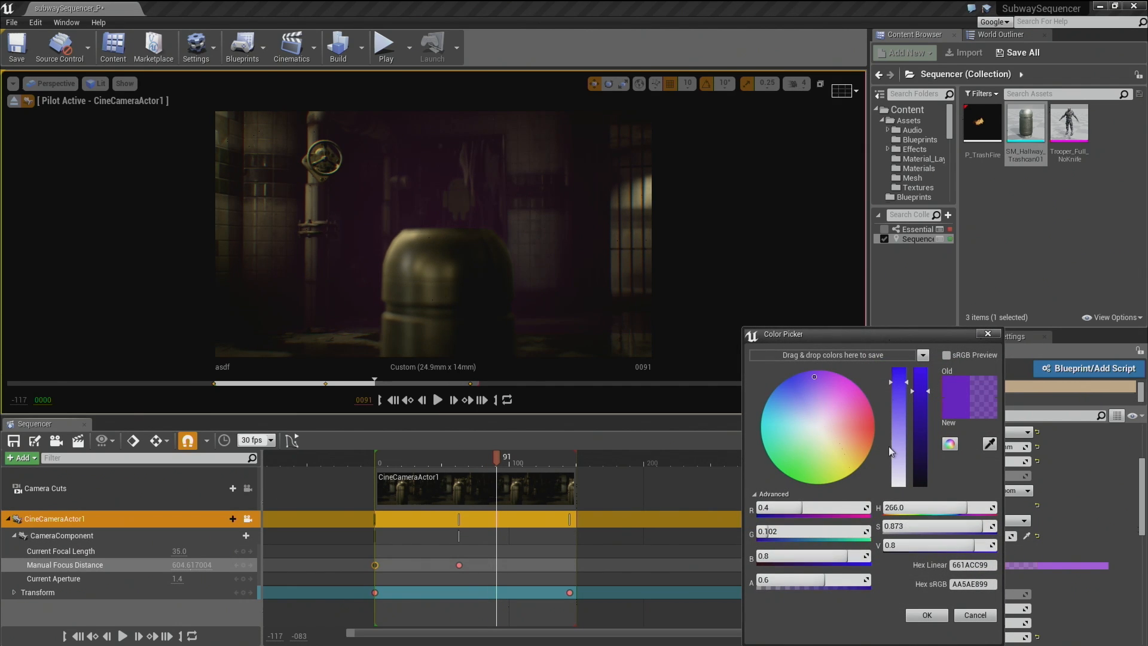
mouse_move(903, 448)
mouse_down()
mouse_move(897, 431)
mouse_move(892, 450)
mouse_up()
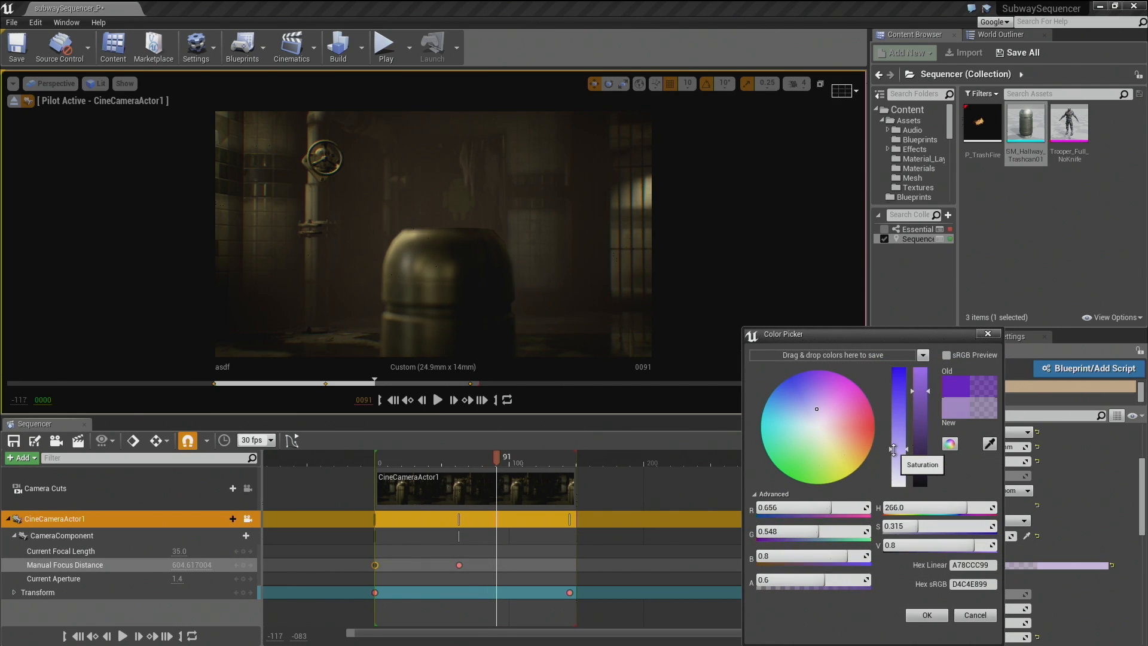
drag(823, 425, 770, 488)
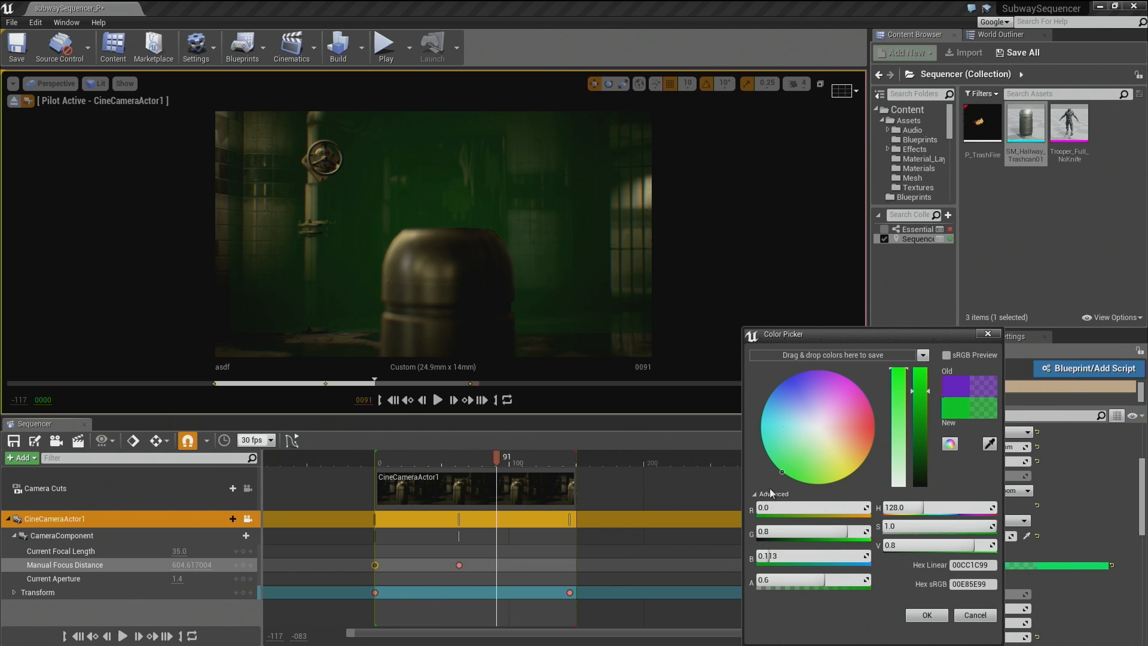
click(916, 620)
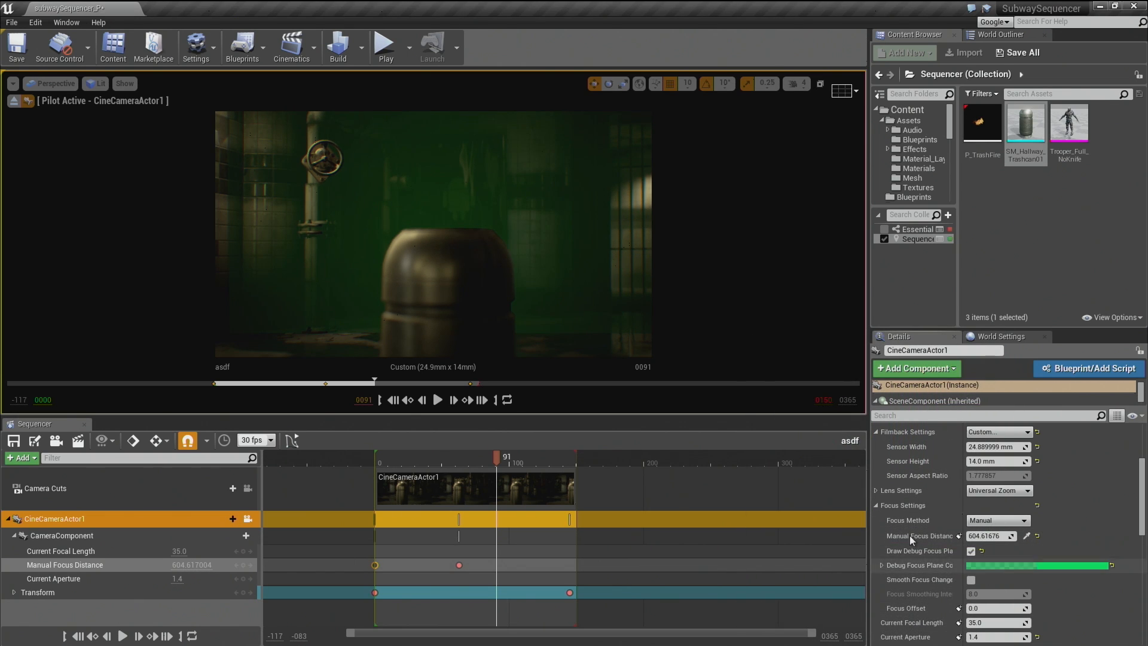
Step: Replay the focus pull several times with the green focus plane, stopping at frame 87
click(373, 562)
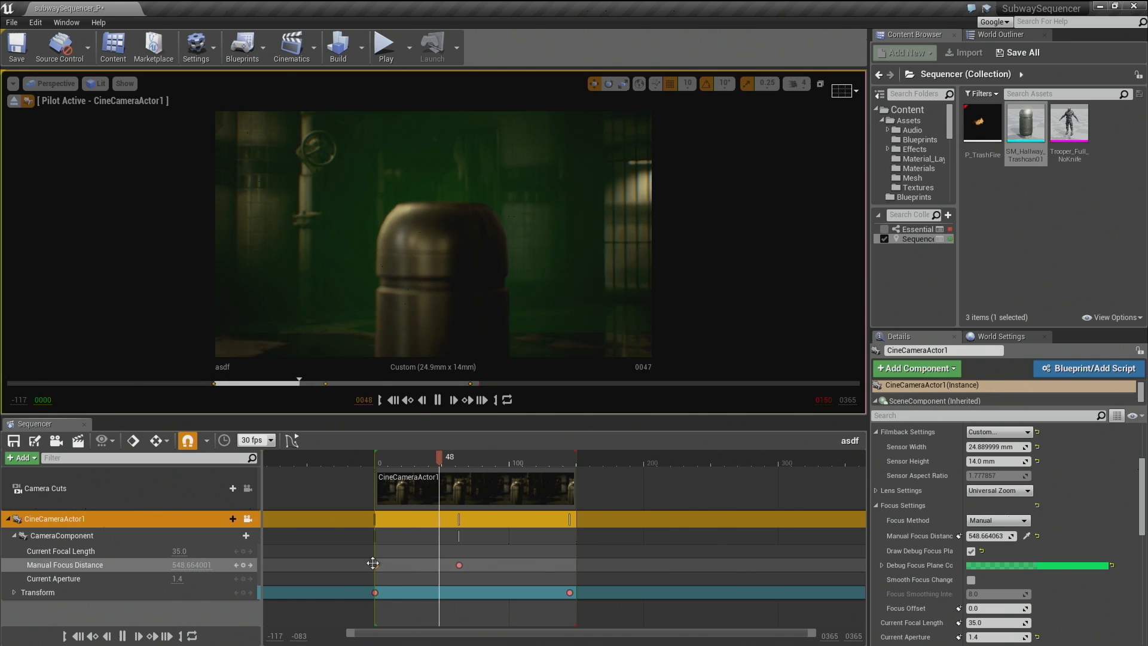
click(374, 564)
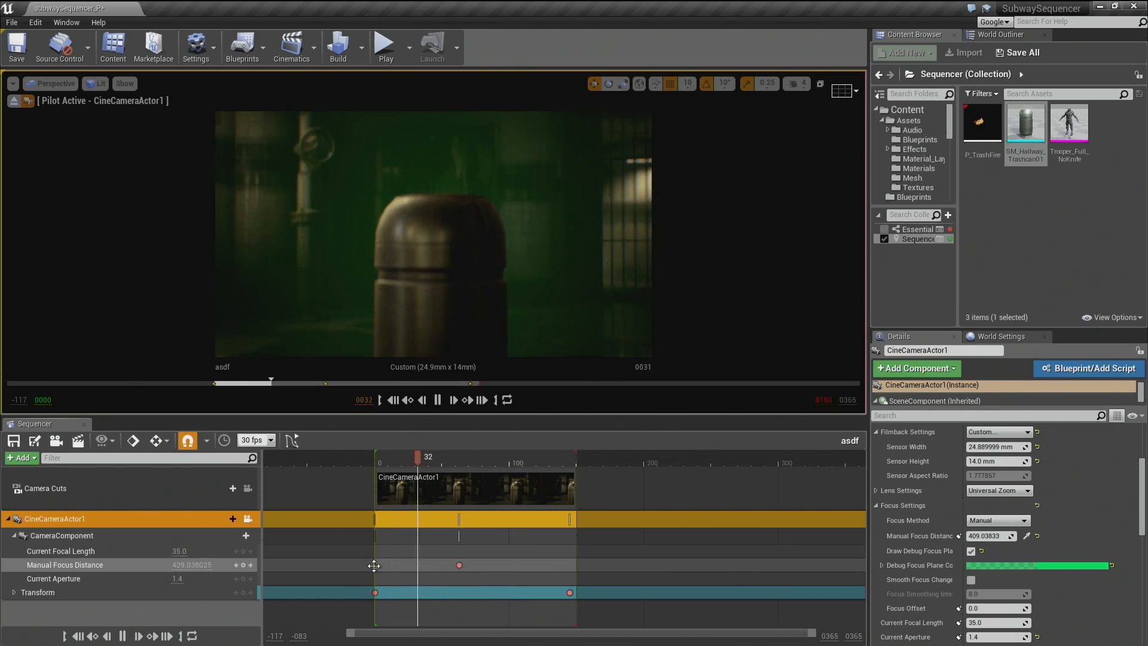
click(374, 565)
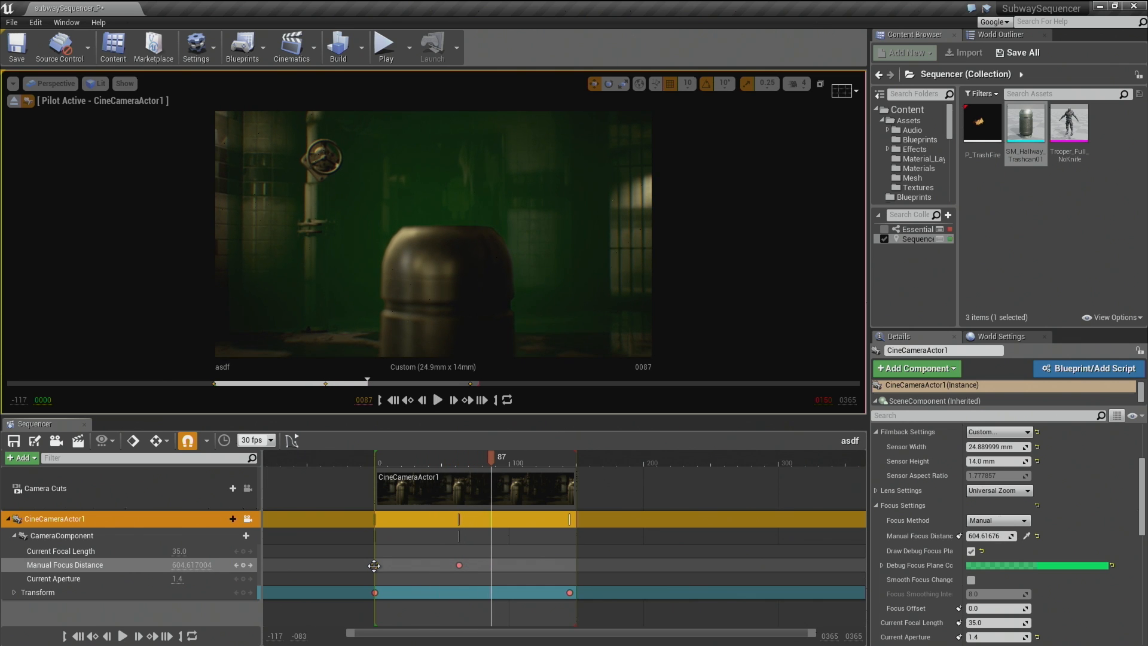
Step: Change the debug focus plane color to a pale red
click(1003, 568)
mouse_move(837, 443)
mouse_down()
mouse_move(868, 430)
mouse_move(853, 430)
mouse_up()
click(917, 619)
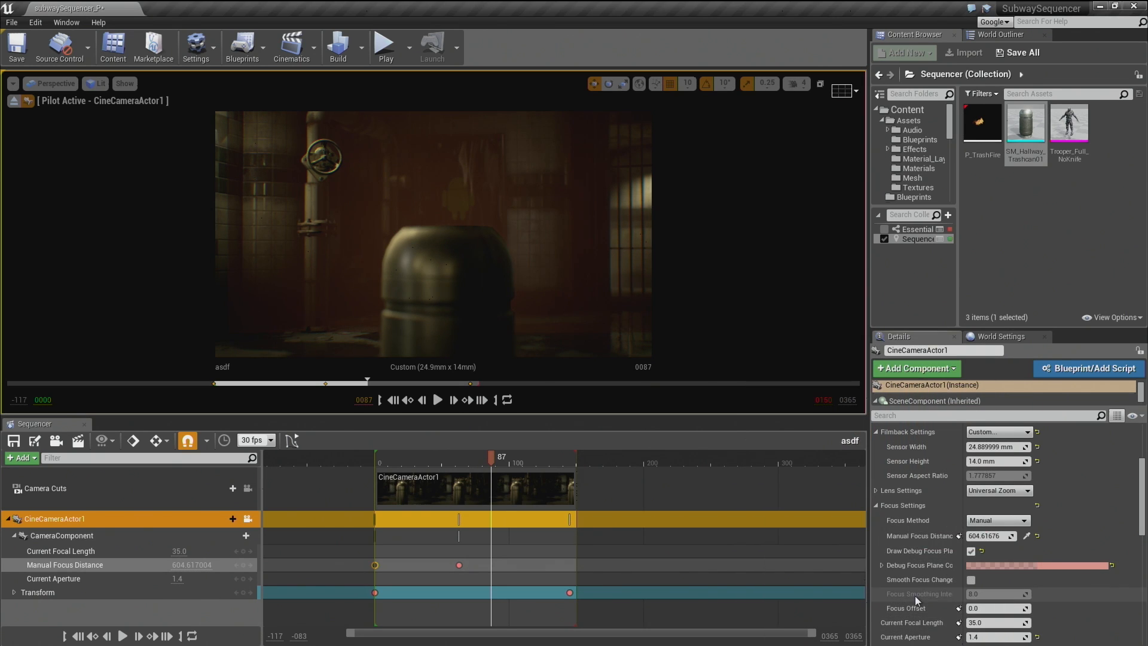
click(970, 550)
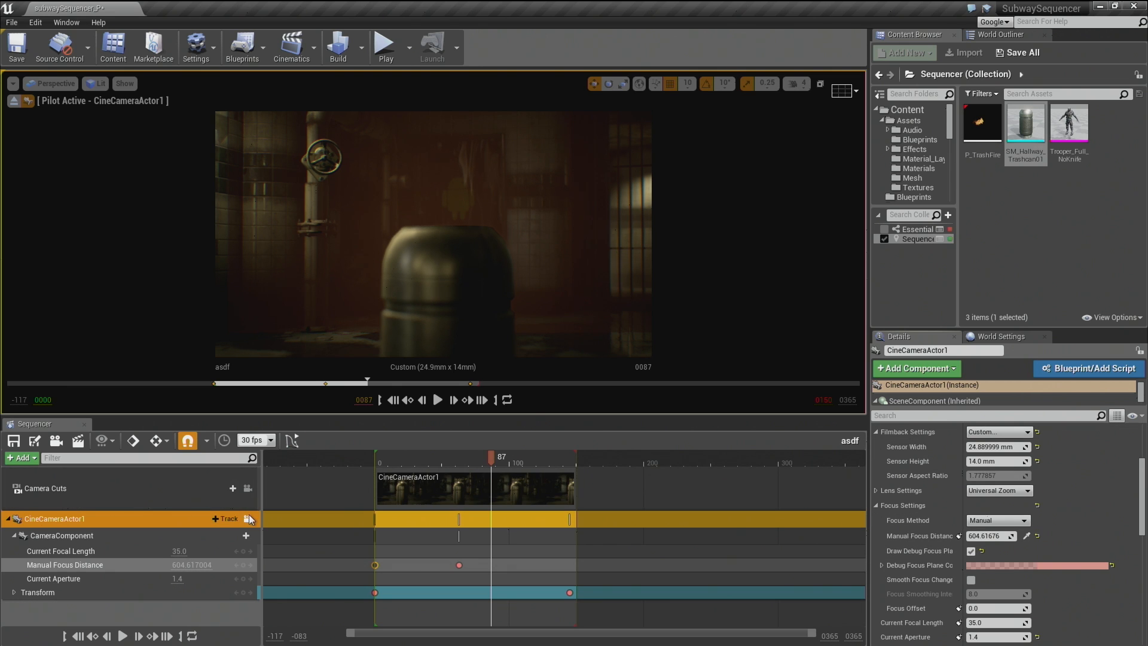
Step: Examine the focus plane from outside the camera while scrubbing to frame 39, return to CineCameraActor1's view and disable Draw Debug Focus Plane
click(247, 519)
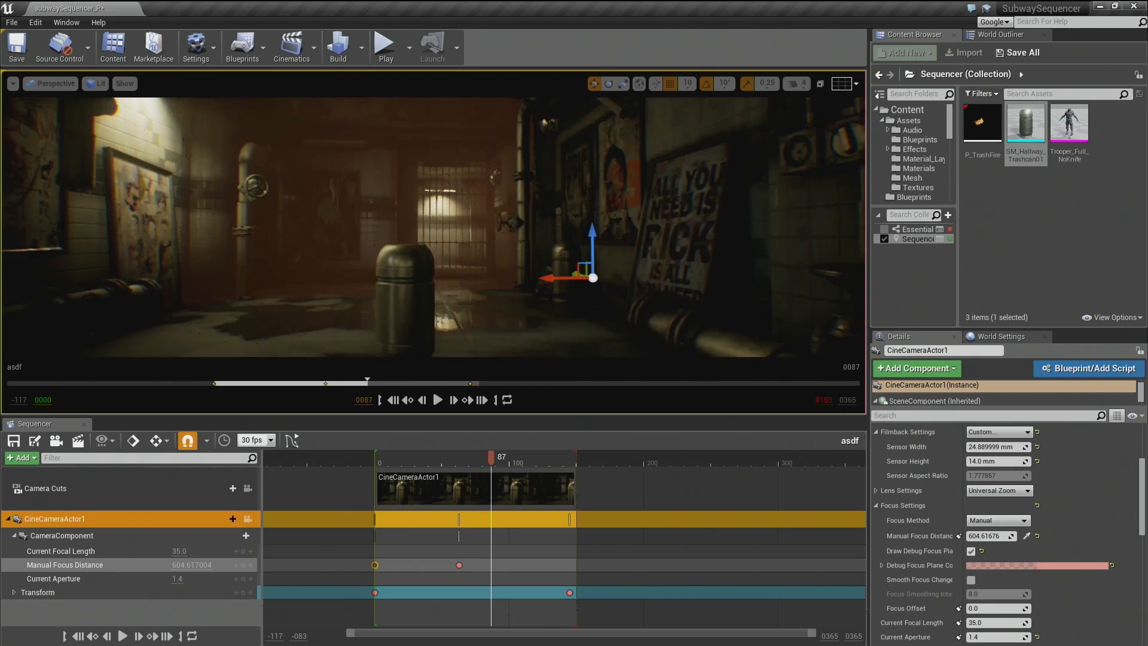
drag(491, 458, 426, 457)
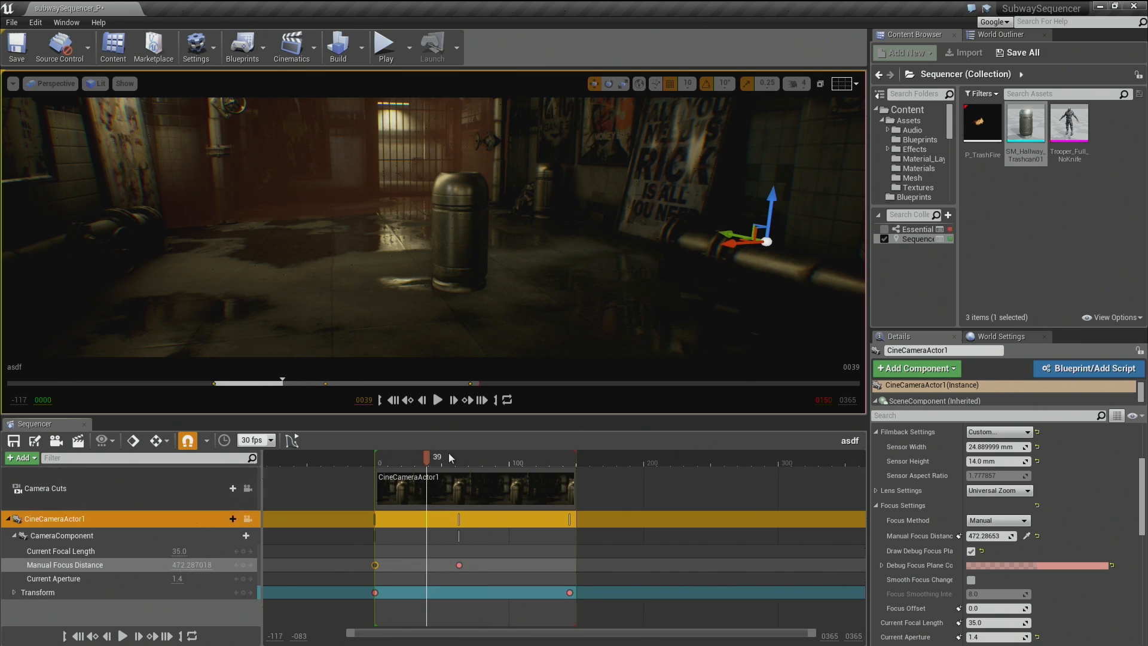
click(248, 519)
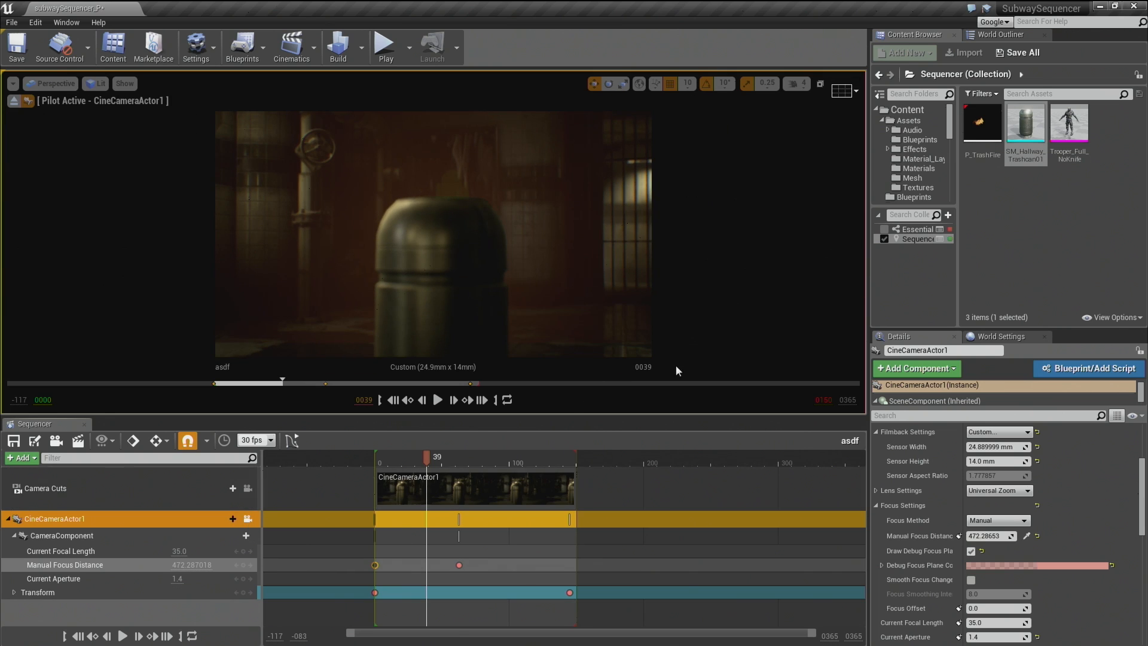
click(971, 551)
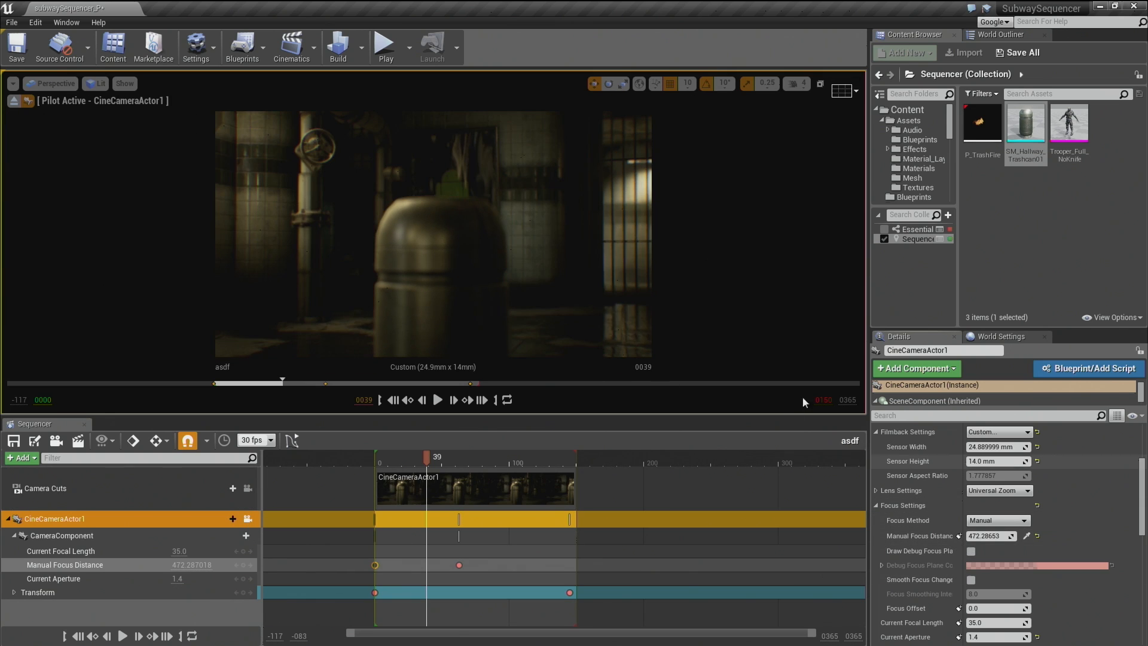
Step: Delete the foreground trashcan from the level and the CineCameraActor1 track from the asdf sequence
click(413, 257)
key(Delete)
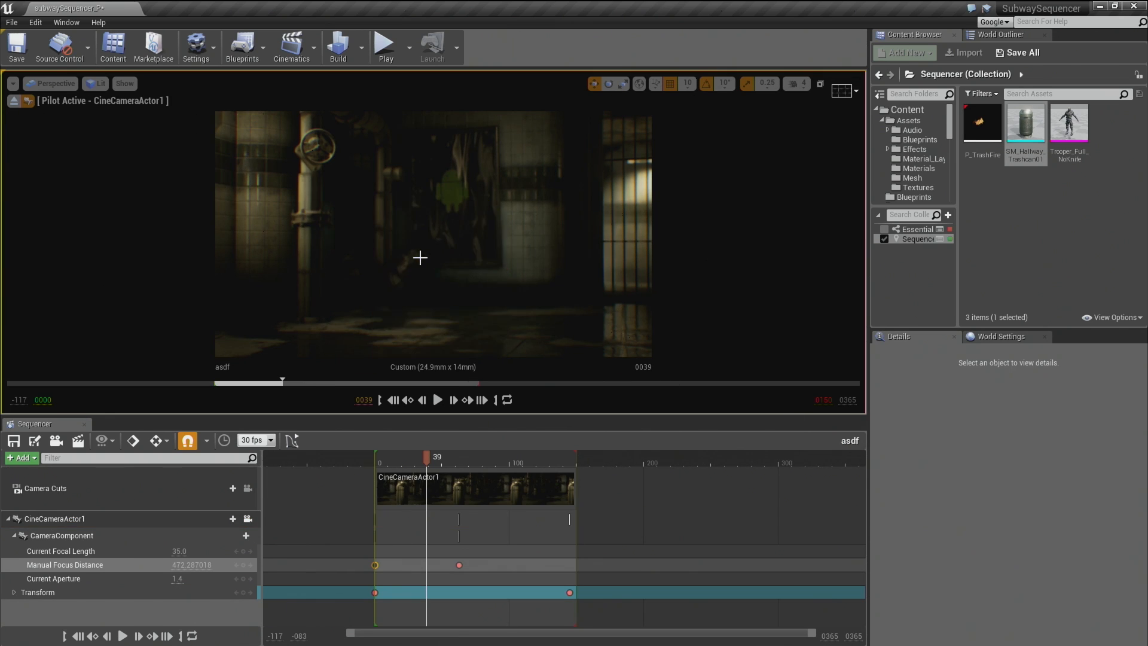
click(67, 517)
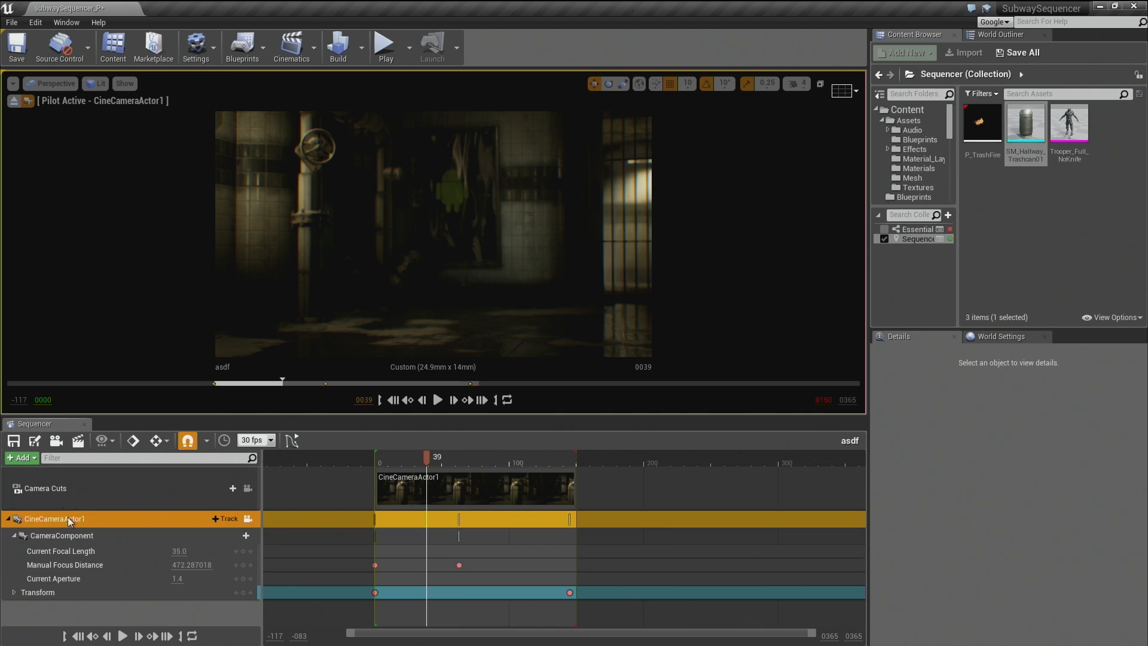
key(Delete)
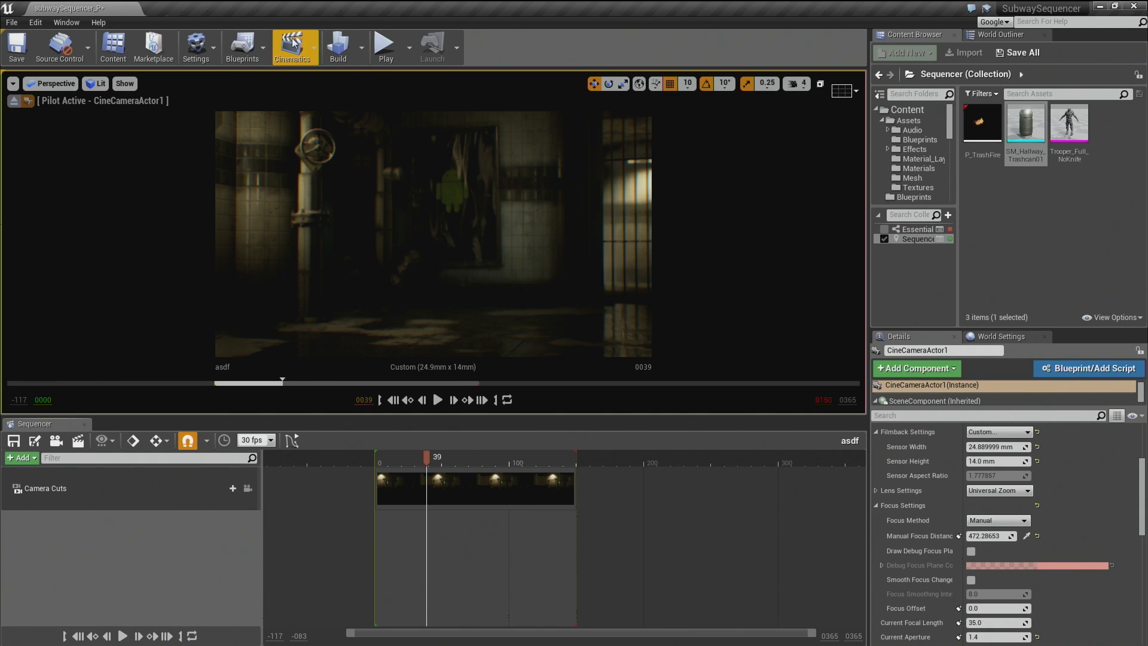
Step: Open the subwaySequenceMASTER level sequence, view it through its shot cameras and show its full range of shots in the timeline
click(309, 56)
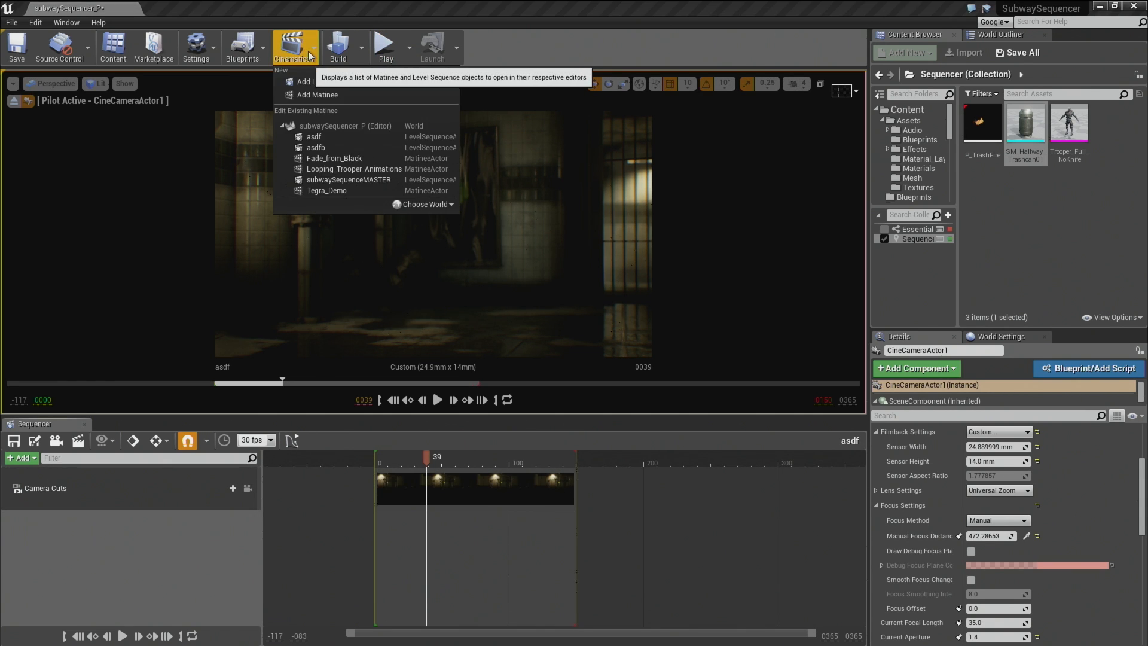
click(343, 179)
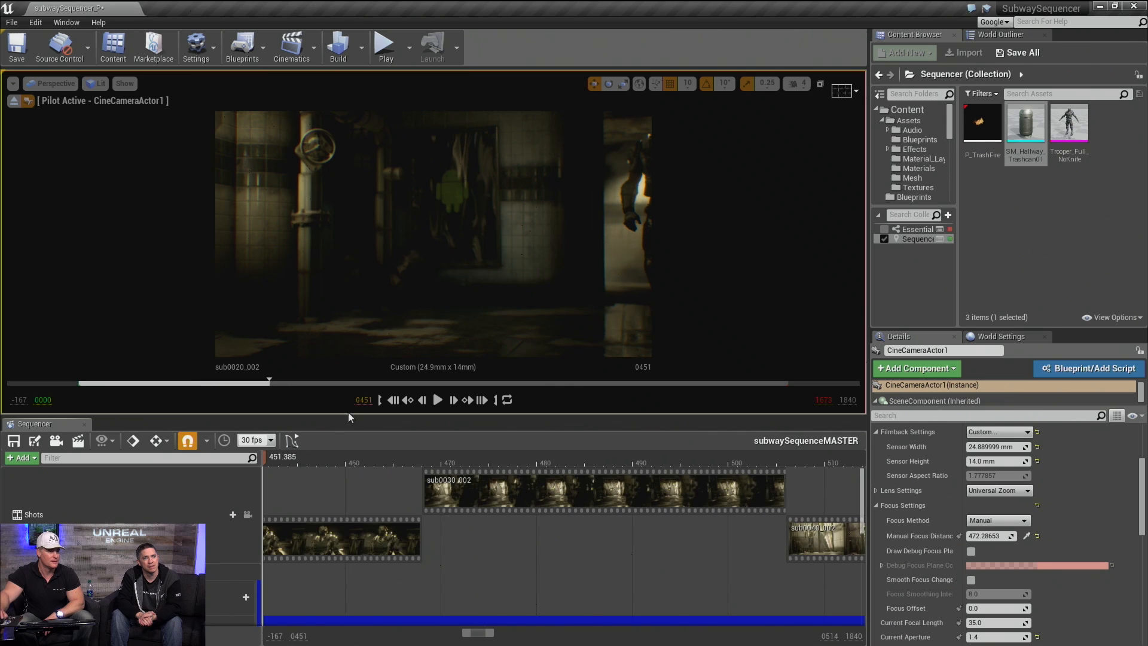
click(248, 515)
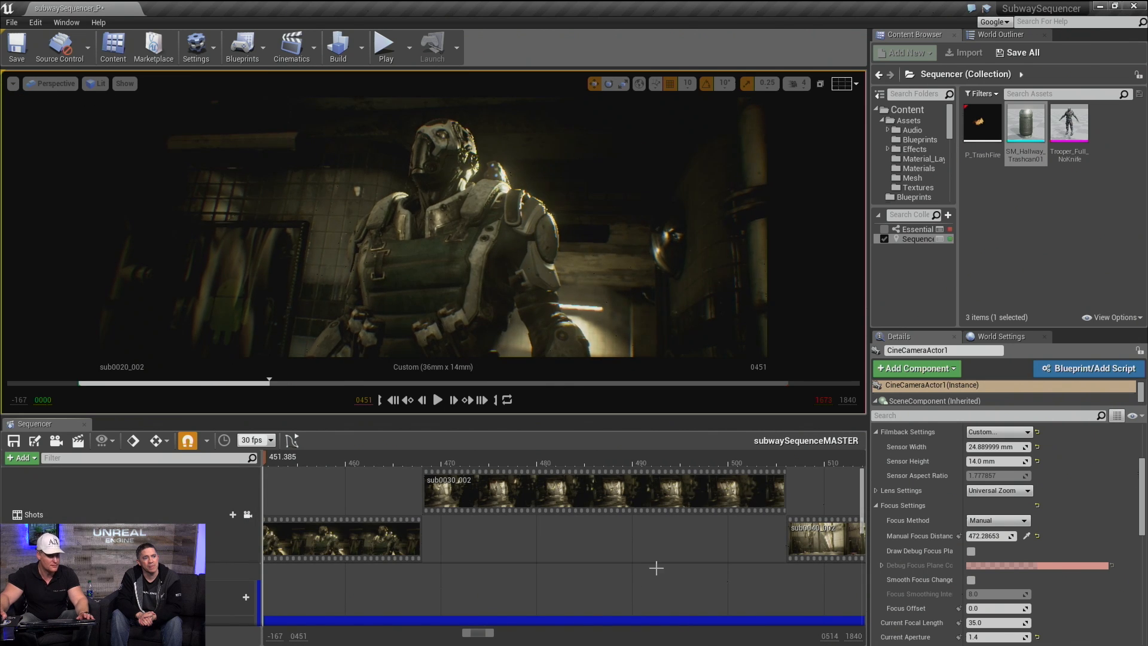
scroll(648, 553, down, 3)
scroll(599, 546, down, 6)
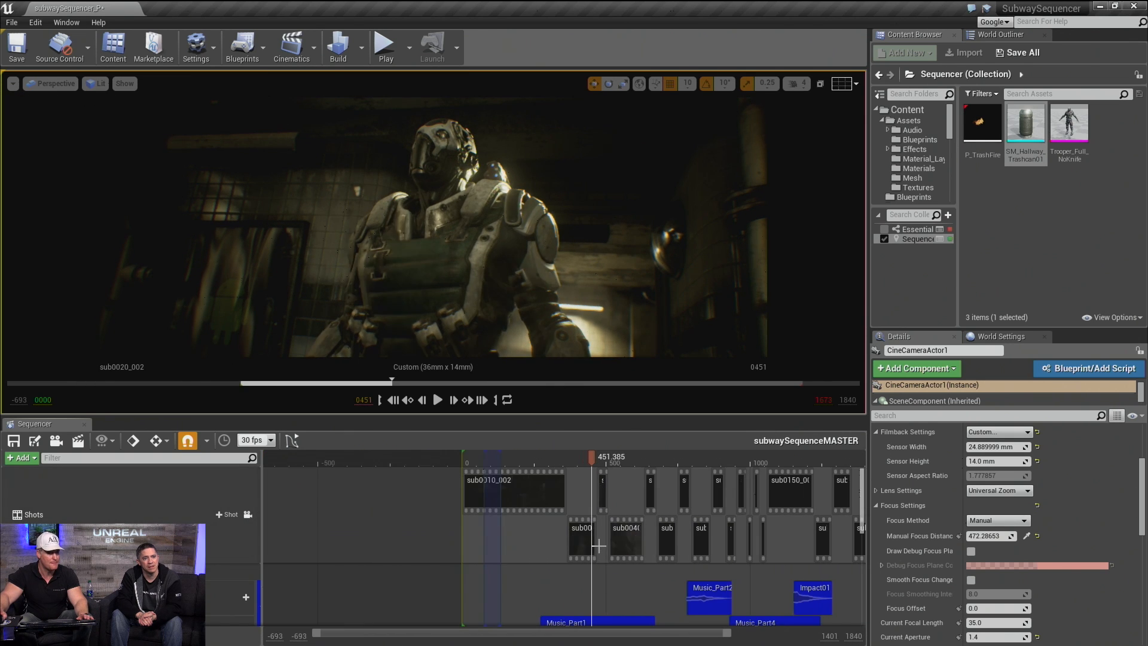
click(311, 49)
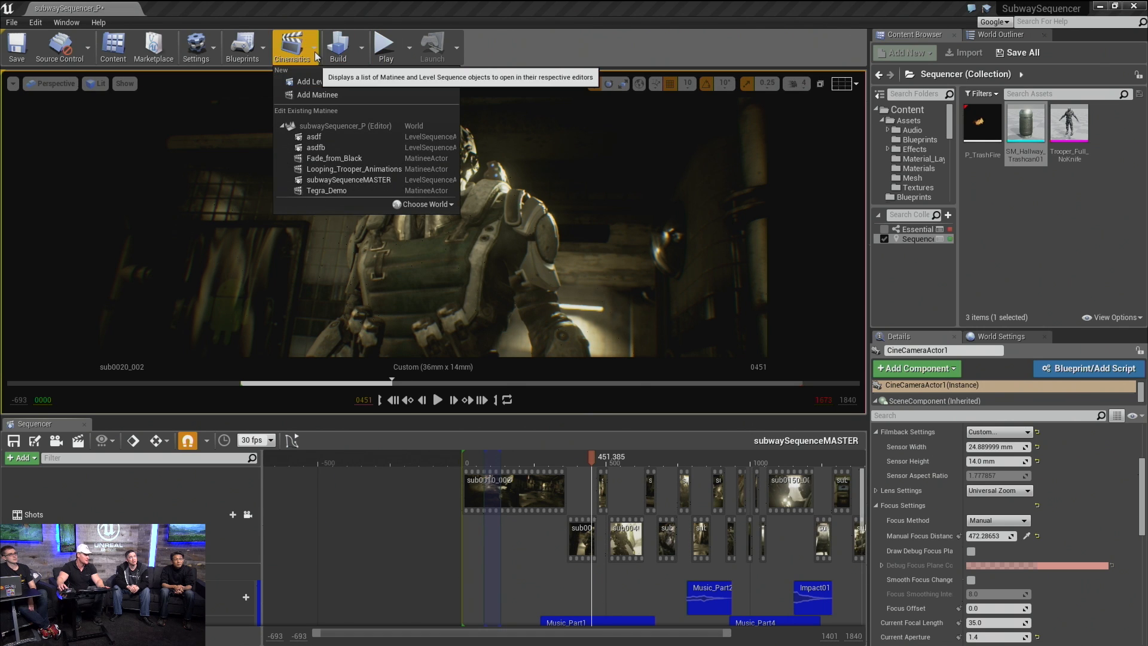
click(555, 44)
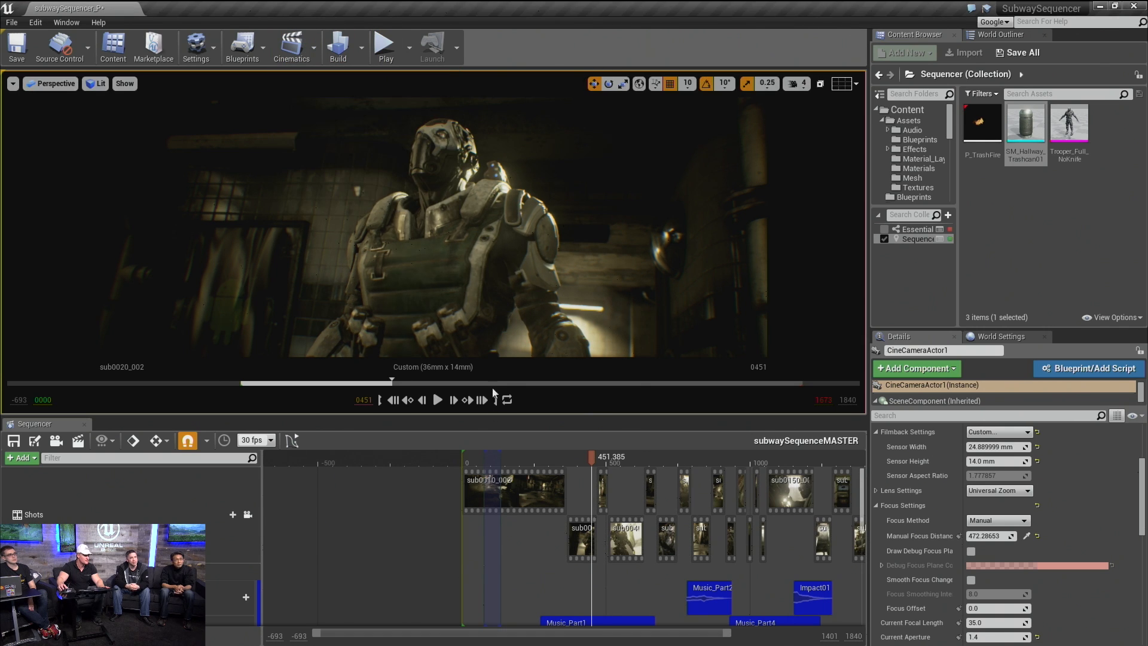
Step: Play the master sequence from frame 245 and stop at frame 316 in shot sub0010_002
mouse_move(543, 458)
mouse_down()
mouse_move(526, 458)
mouse_move(545, 463)
mouse_move(535, 466)
mouse_up()
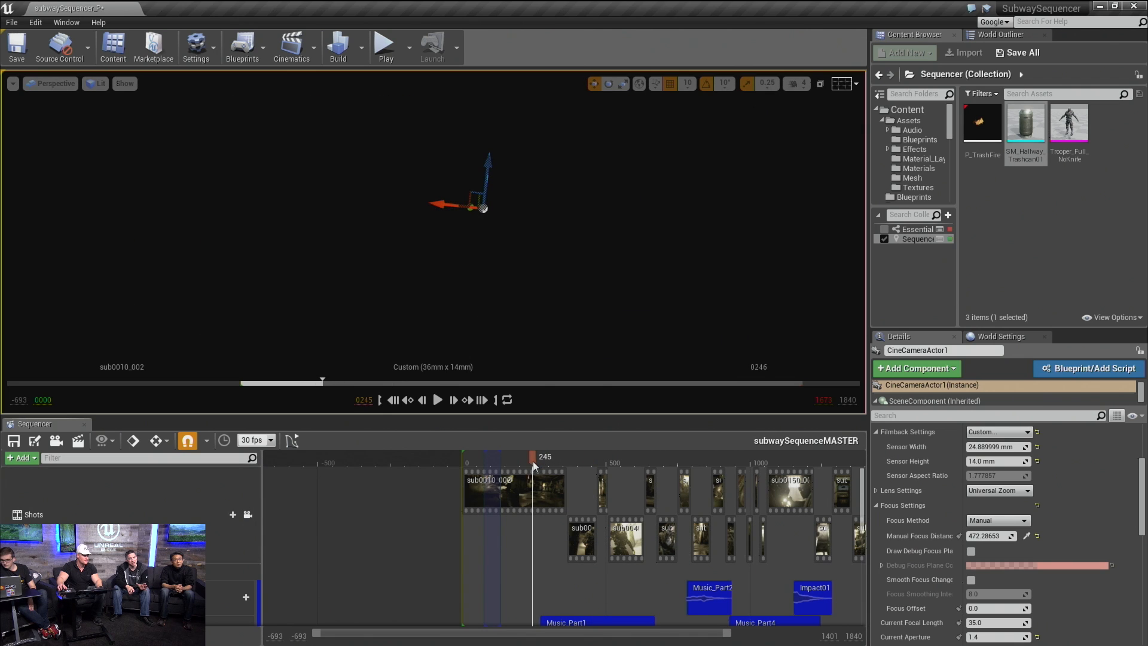
key(space)
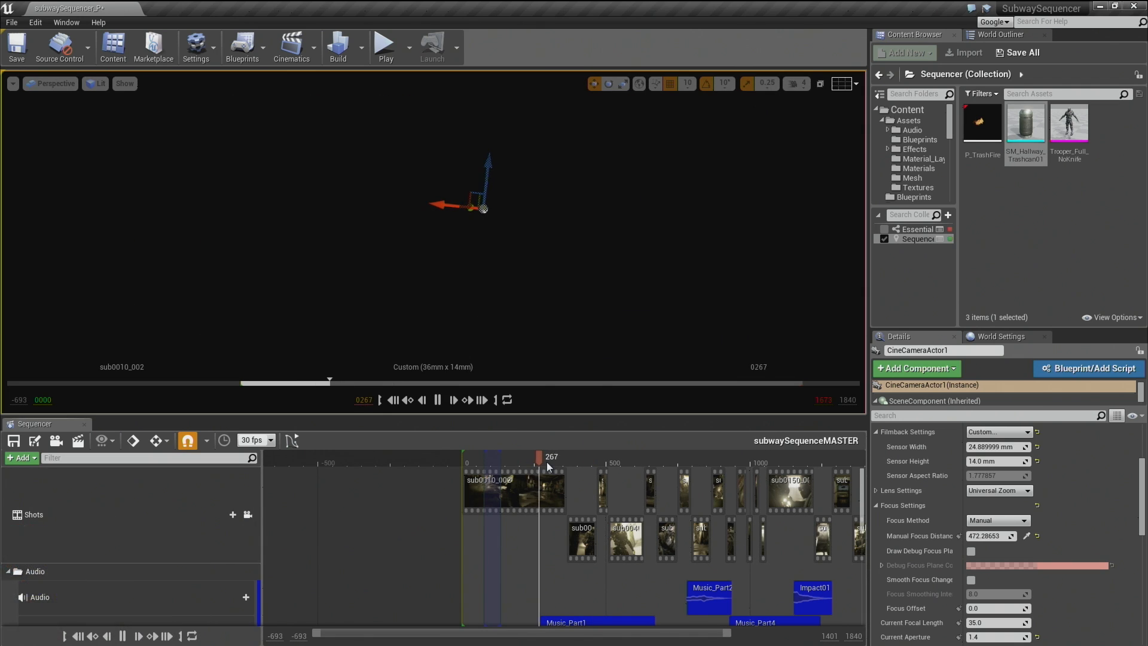
key(space)
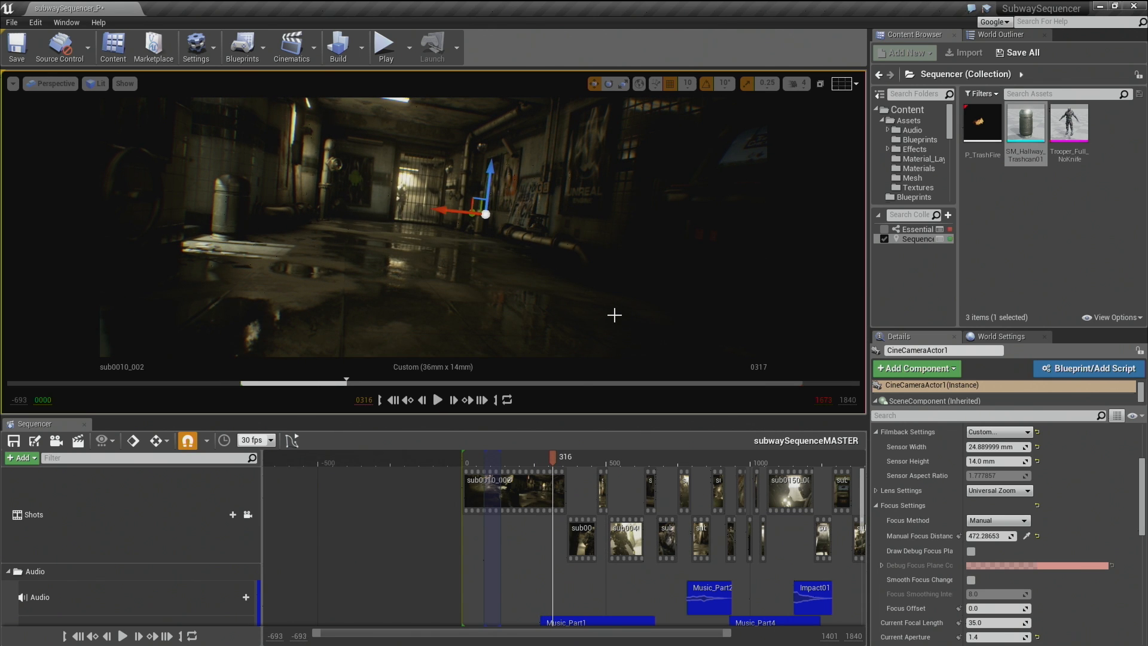
Step: Watch the master sequence in a full-screen viewport to about frame 1603, toggle looping and scrub back to frame 352
key(F11)
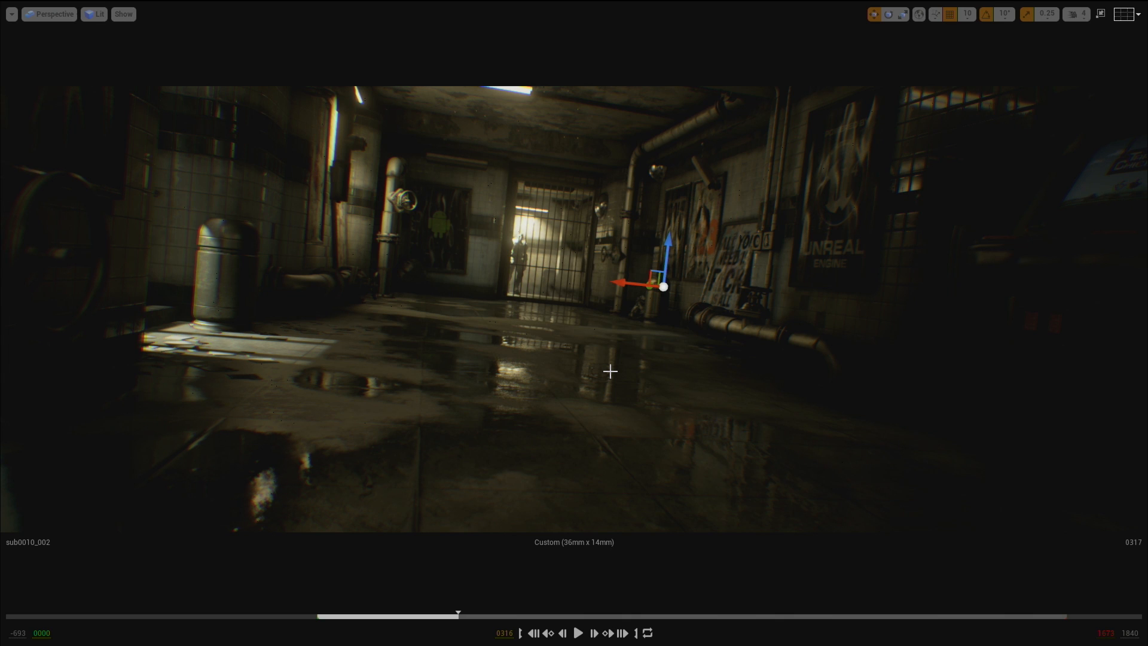
mouse_move(435, 618)
mouse_down()
mouse_move(417, 618)
mouse_move(456, 614)
mouse_move(434, 614)
mouse_up()
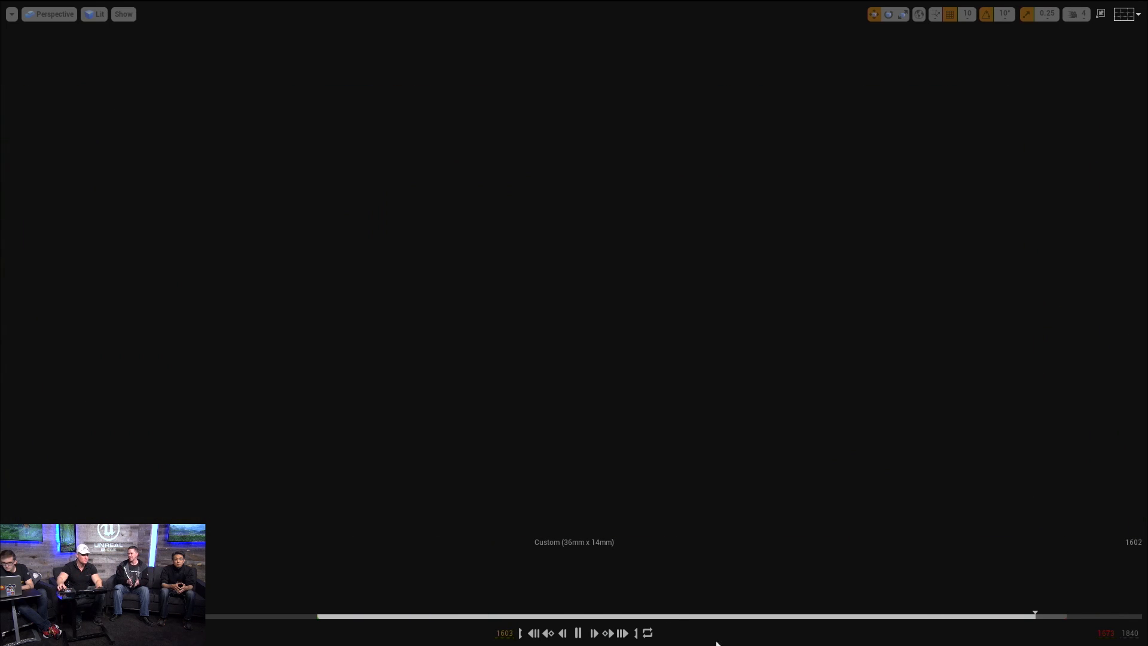
click(648, 633)
drag(597, 616, 477, 617)
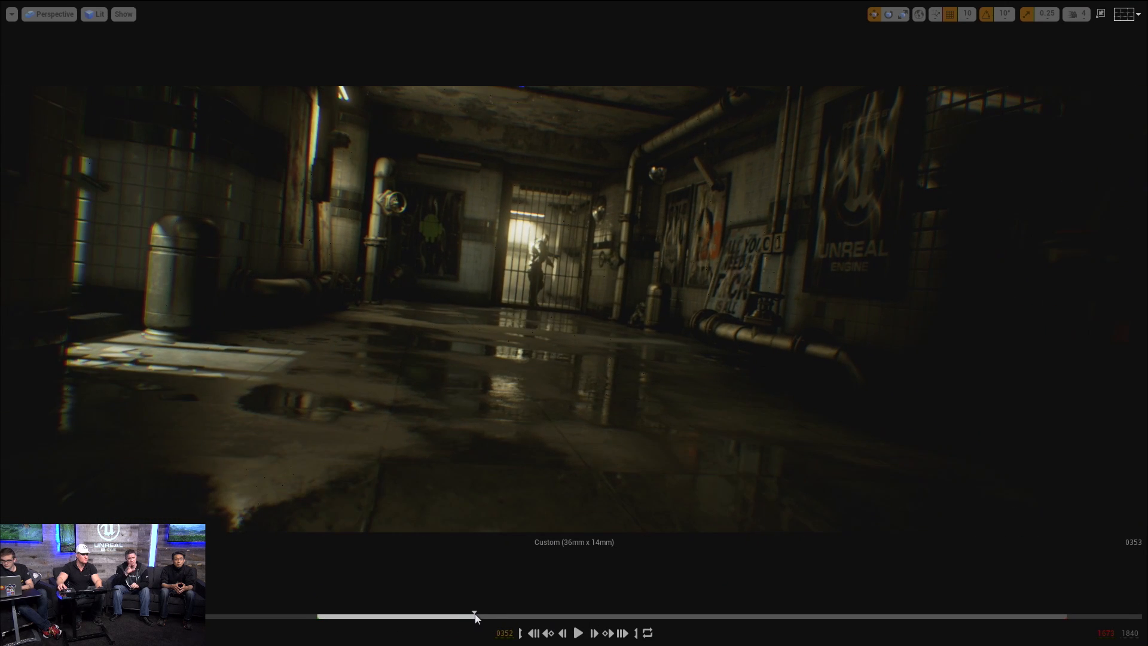
Step: Leave the full-screen viewport and scrub the master sequence to frame 540 in shot sub0040_002
click(683, 347)
key(F11)
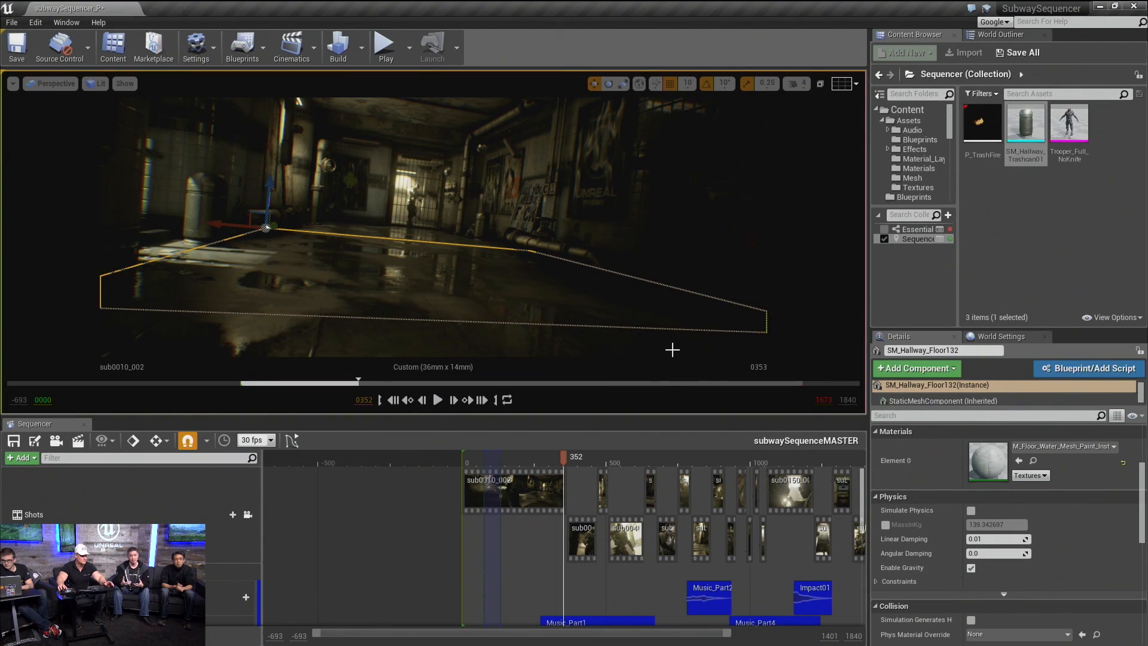
key(Escape)
drag(572, 457, 617, 456)
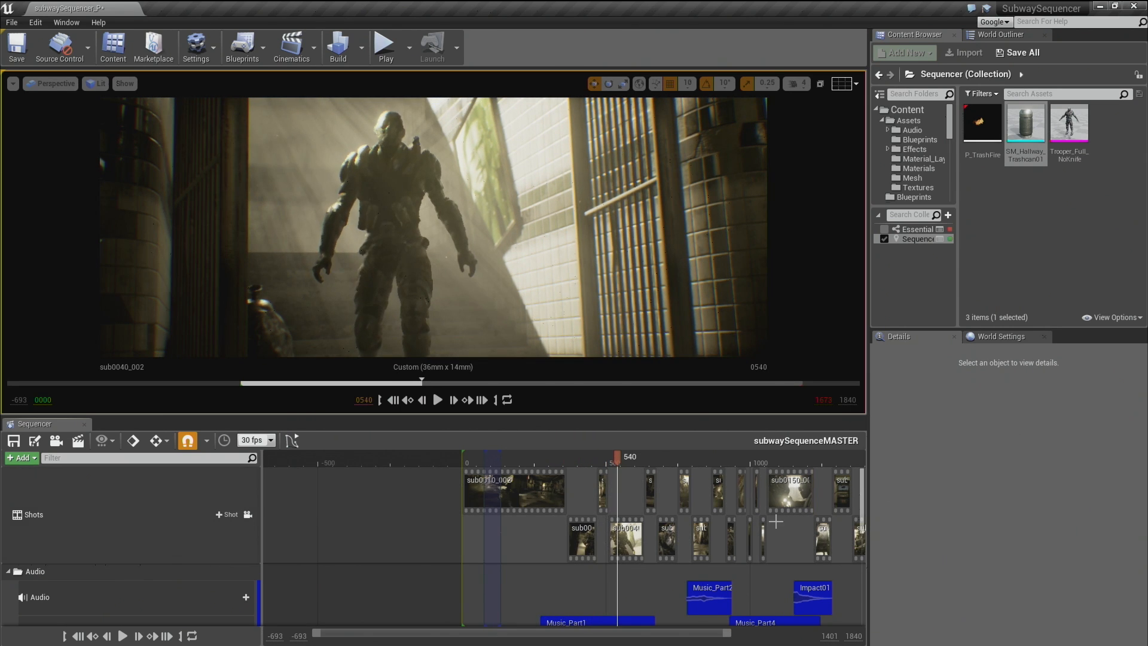
Step: Scrub through shot sub0040_002 in a close-up of the timeline and stop at frame 544
scroll(397, 515, up, 10)
right_drag(393, 470, 664, 503)
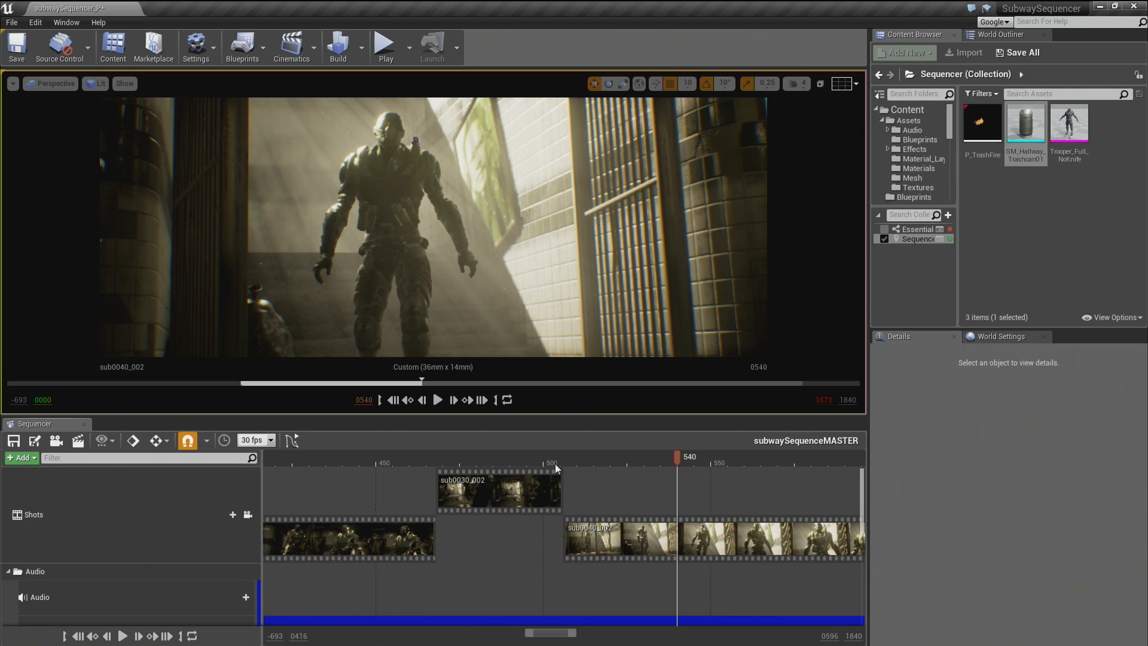
drag(566, 461, 667, 458)
scroll(660, 495, up, 3)
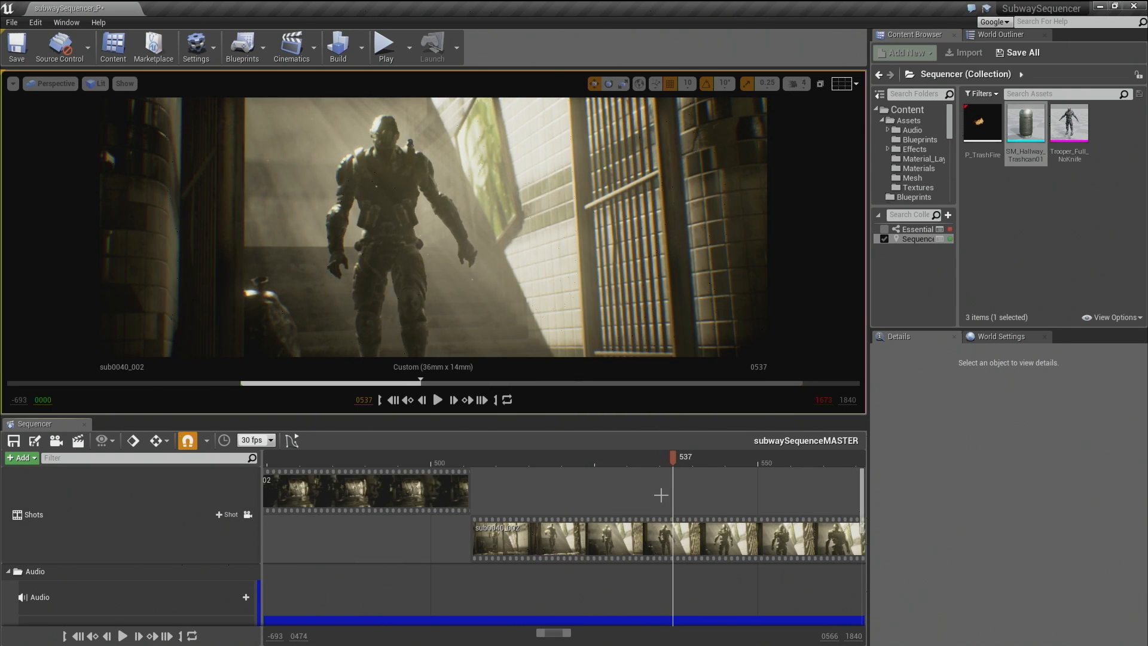
scroll(669, 494, down, 1)
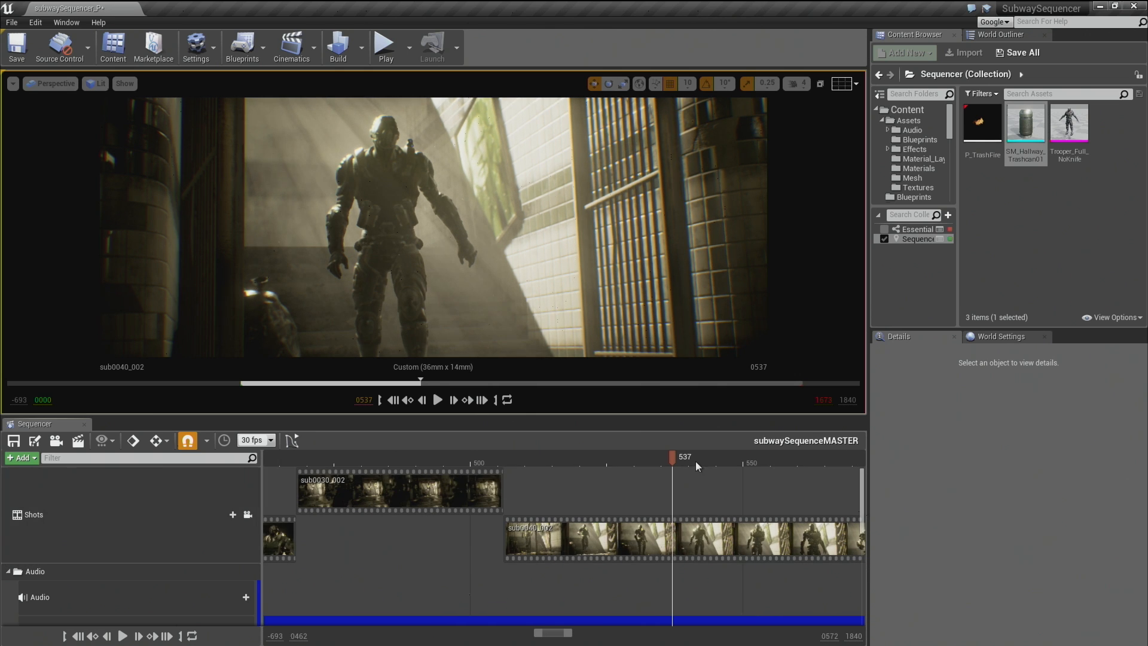
drag(673, 456, 711, 456)
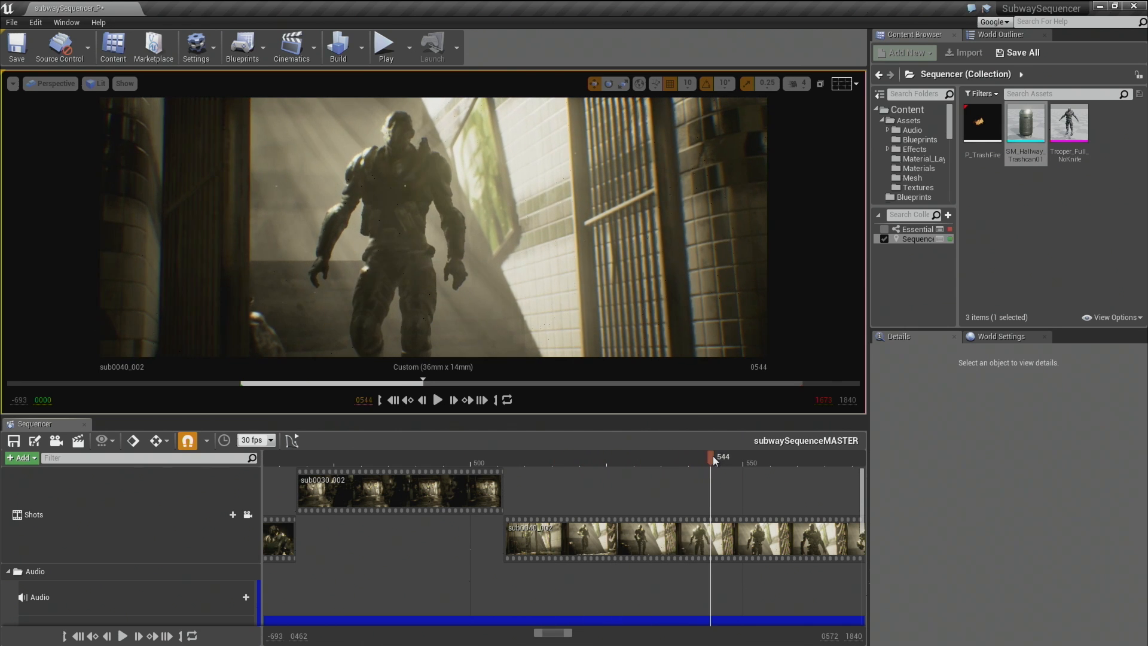
Step: Look over the master's shots and audio tracks, then open shot sub0040_002 and review its tracks down to the PROPS folder
scroll(700, 484, down, 2)
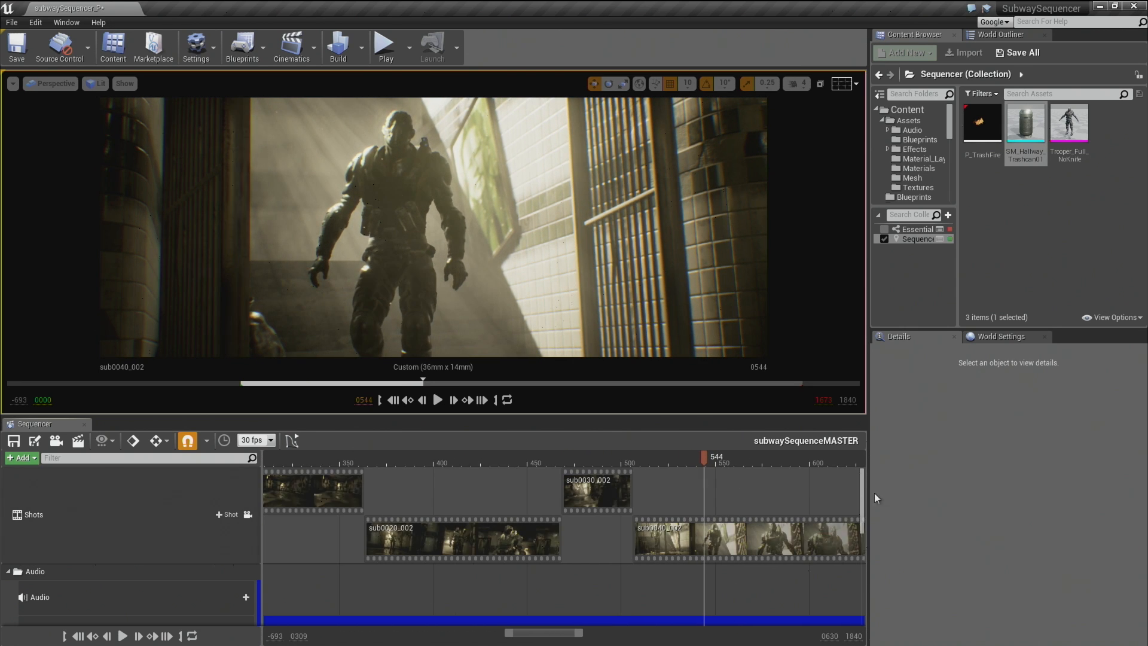
scroll(862, 501, down, 3)
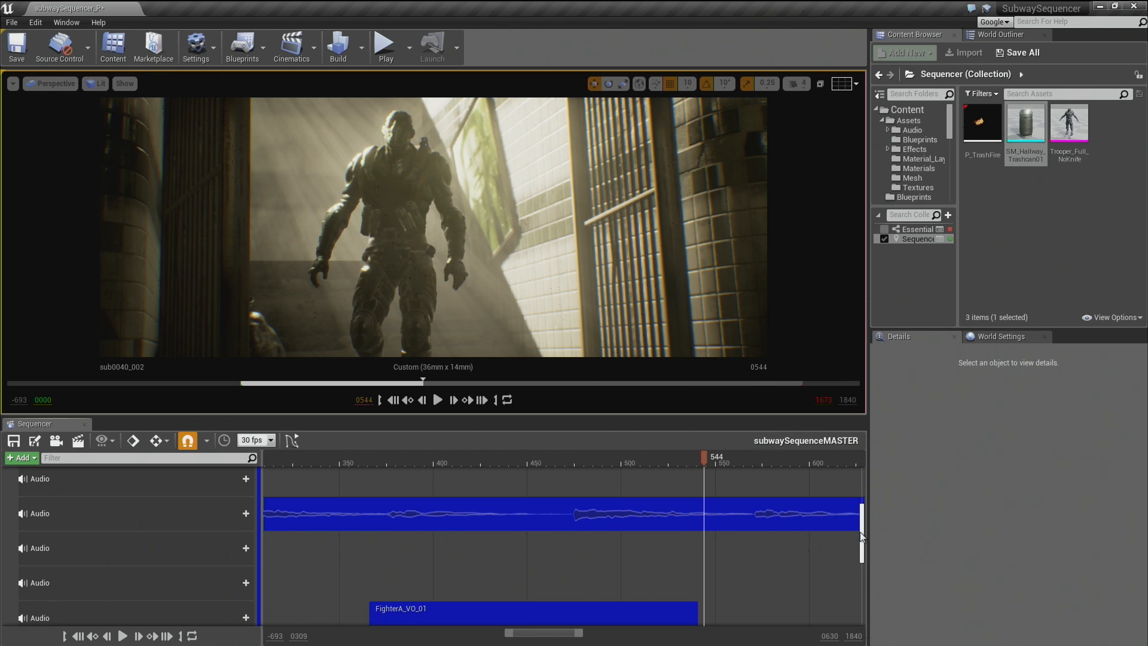
scroll(837, 505, up, 3)
double_click(724, 540)
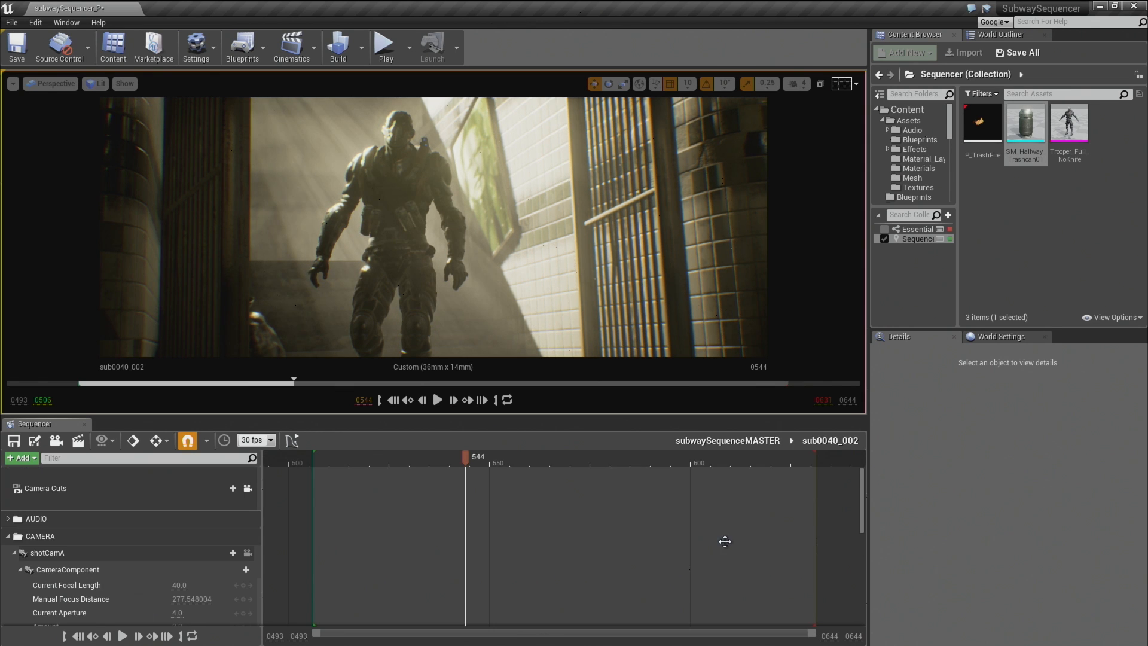
scroll(705, 526, up, 1)
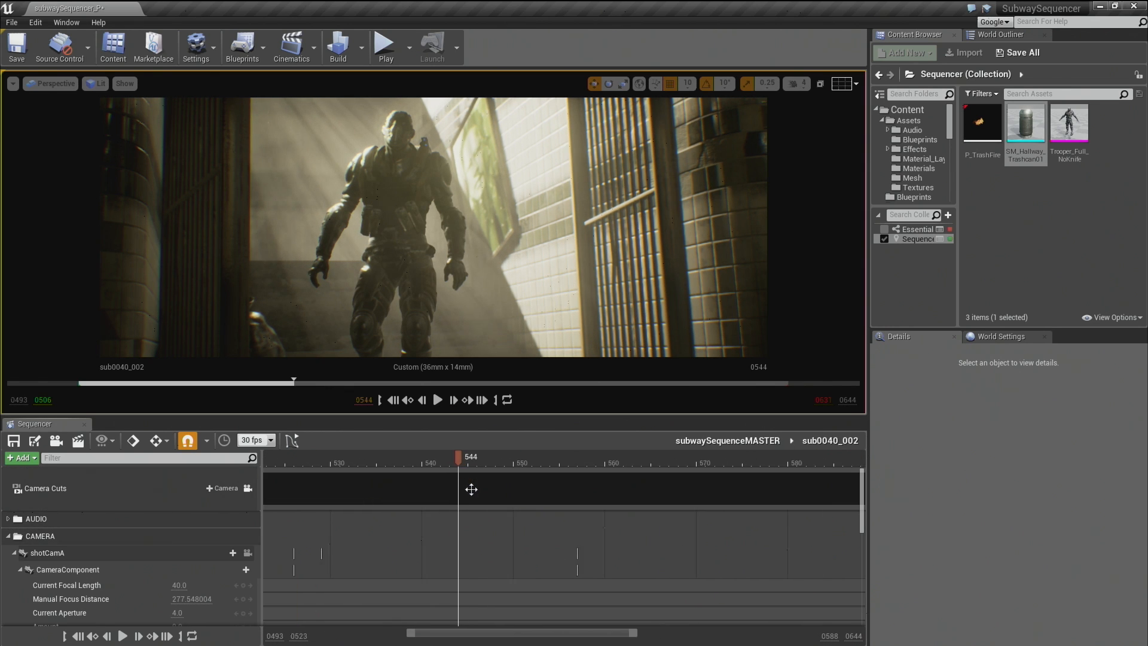
drag(864, 505, 852, 565)
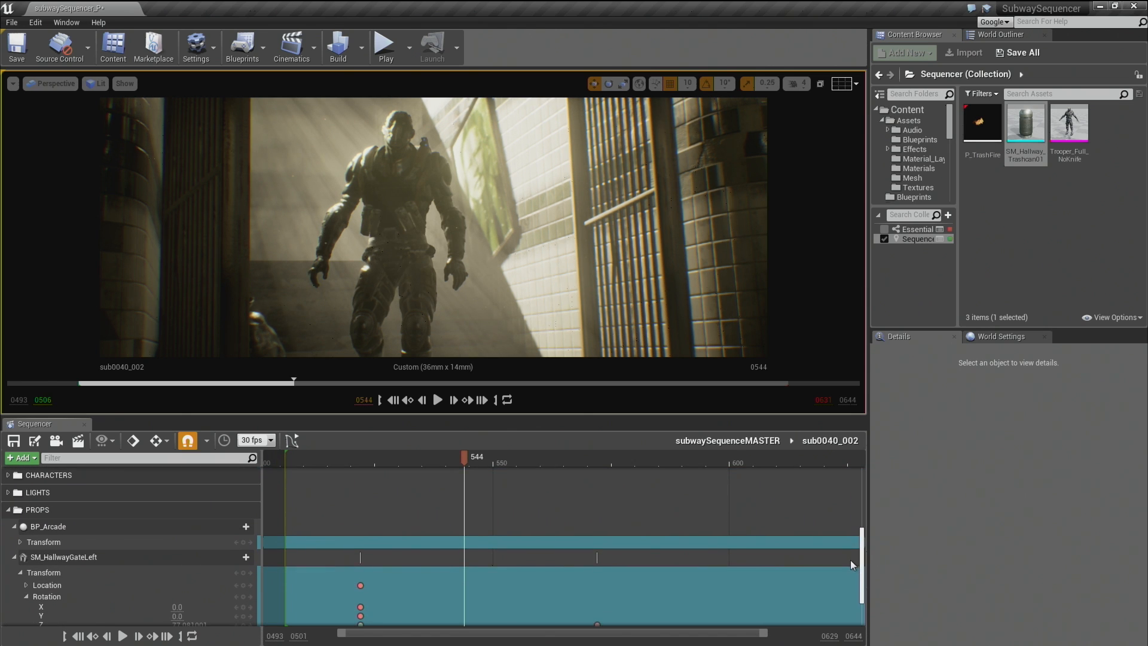
Step: Look inside the CHARACTERS folder of sub0040_002 and collapse the CHARACTERS, PROPS and CAMERA folders
double_click(102, 481)
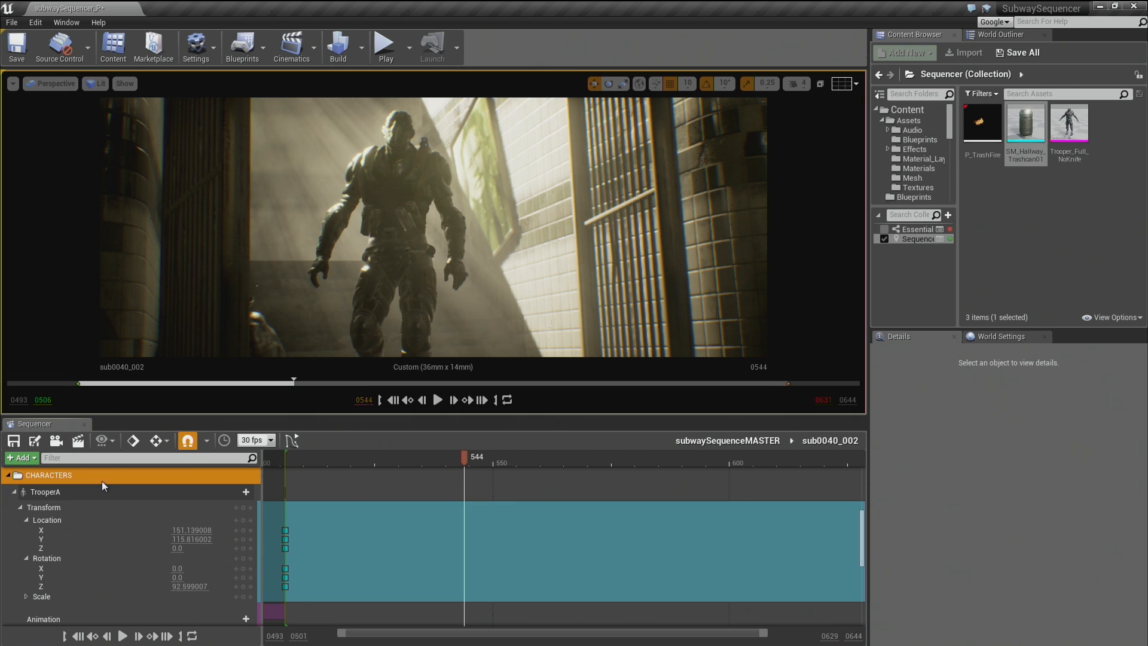
double_click(109, 481)
click(103, 492)
double_click(101, 510)
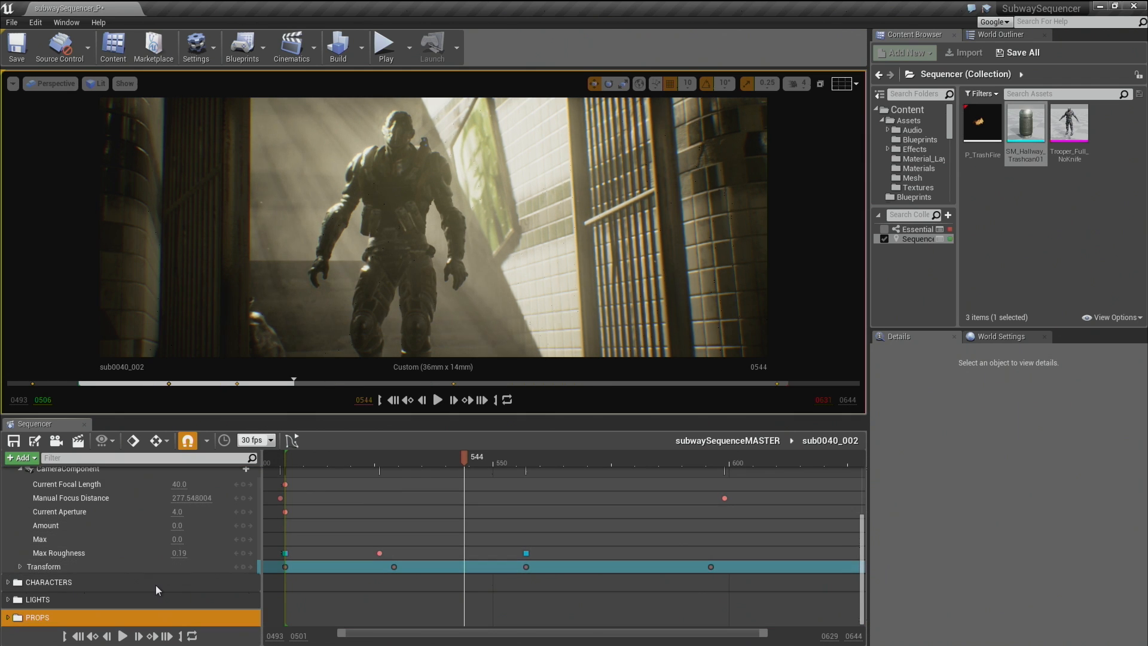
scroll(69, 547, up, 2)
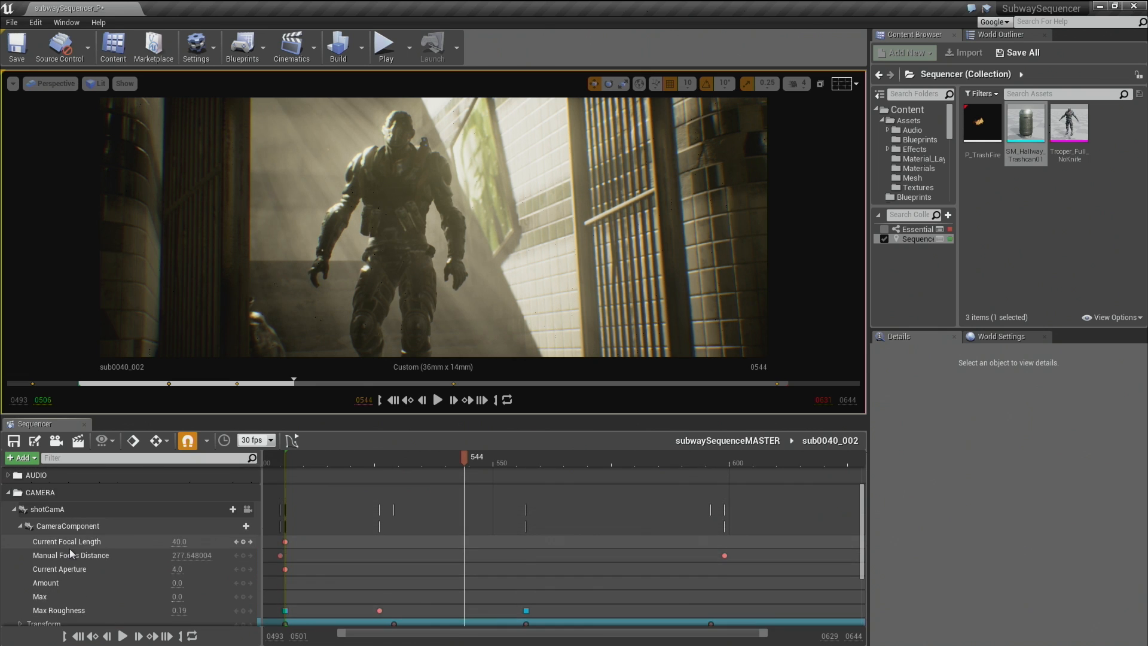
scroll(70, 547, up, 2)
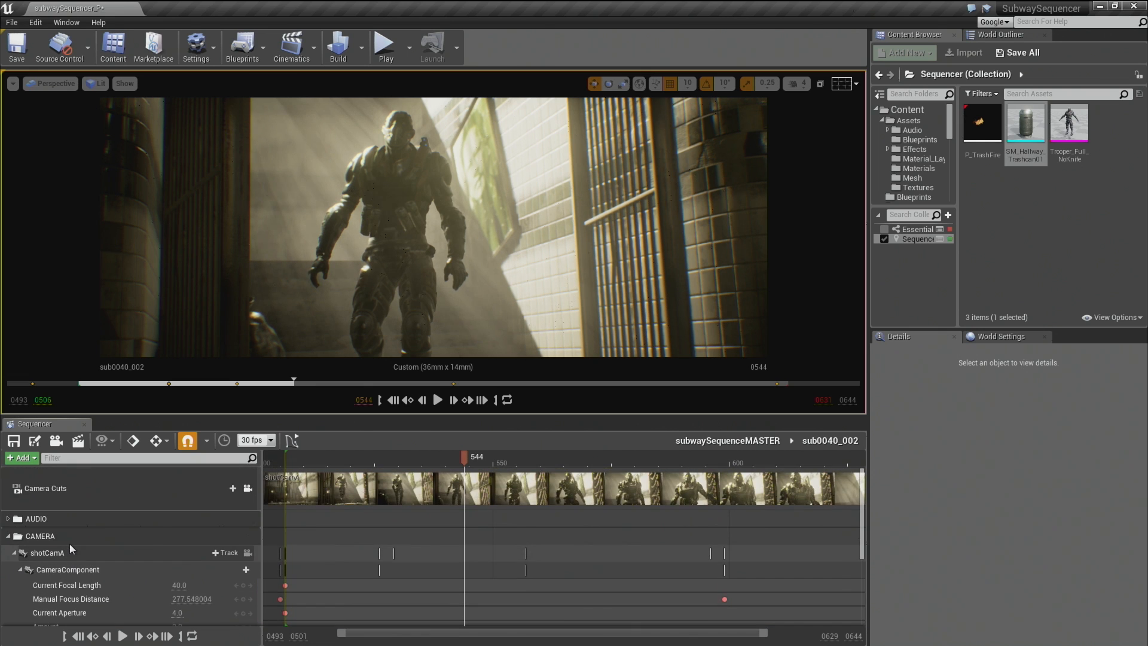
click(10, 536)
click(9, 537)
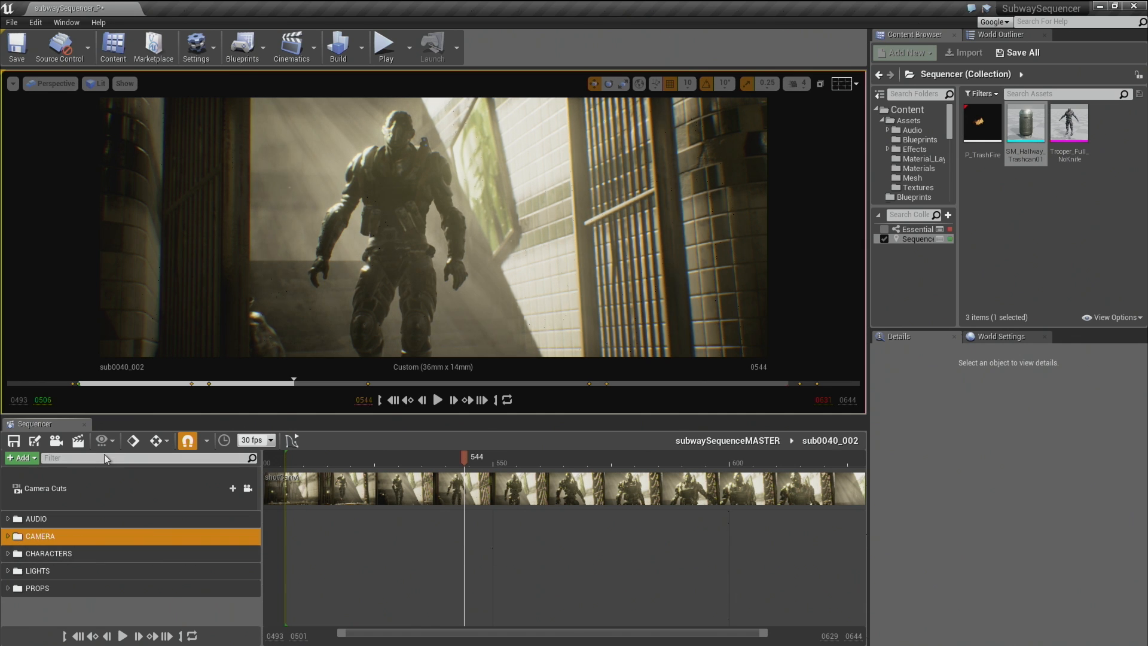
Step: Return to subwaySequenceMASTER and examine its shot layout and the audio tracks below the shots
click(768, 444)
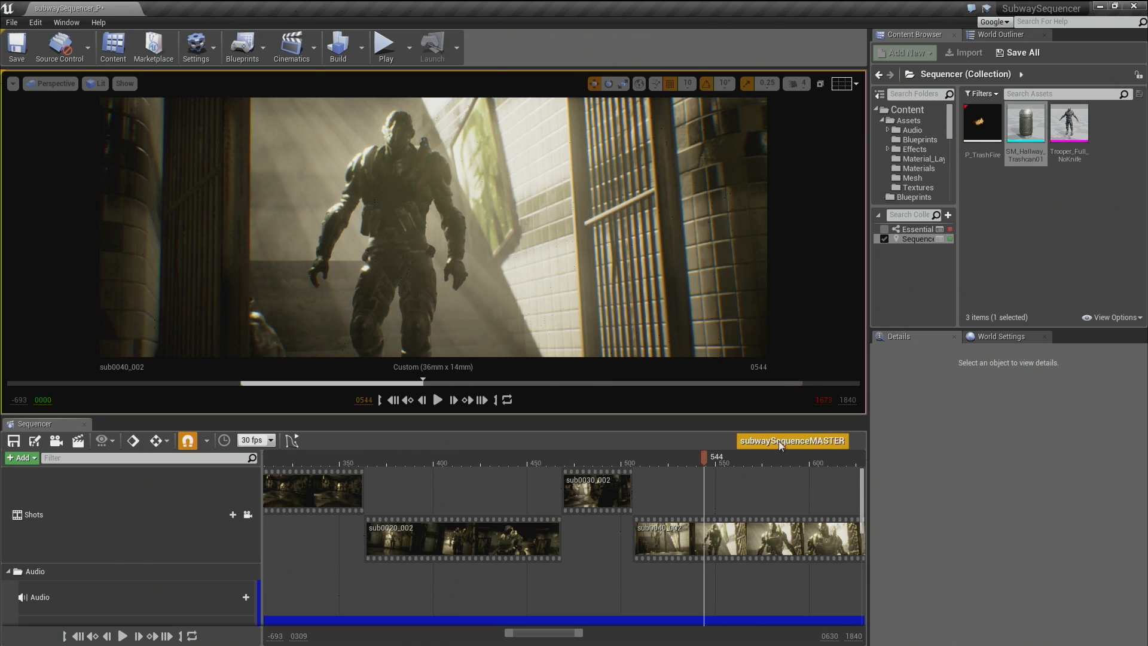
right_drag(782, 477, 644, 483)
scroll(598, 482, down, 1)
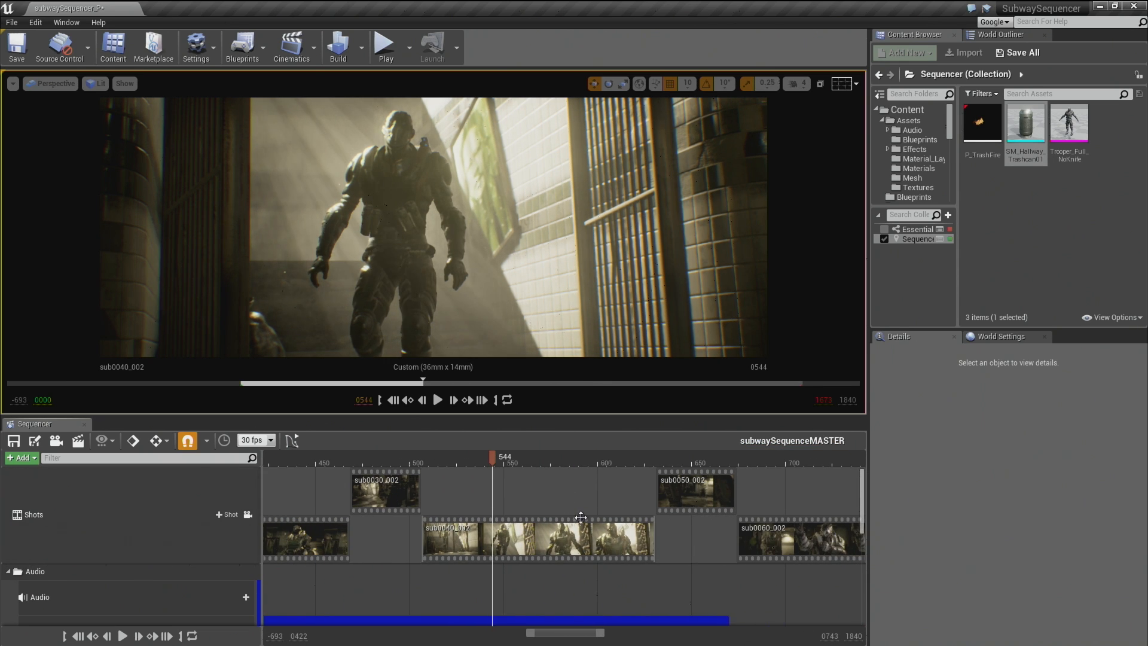
scroll(796, 501, down, 2)
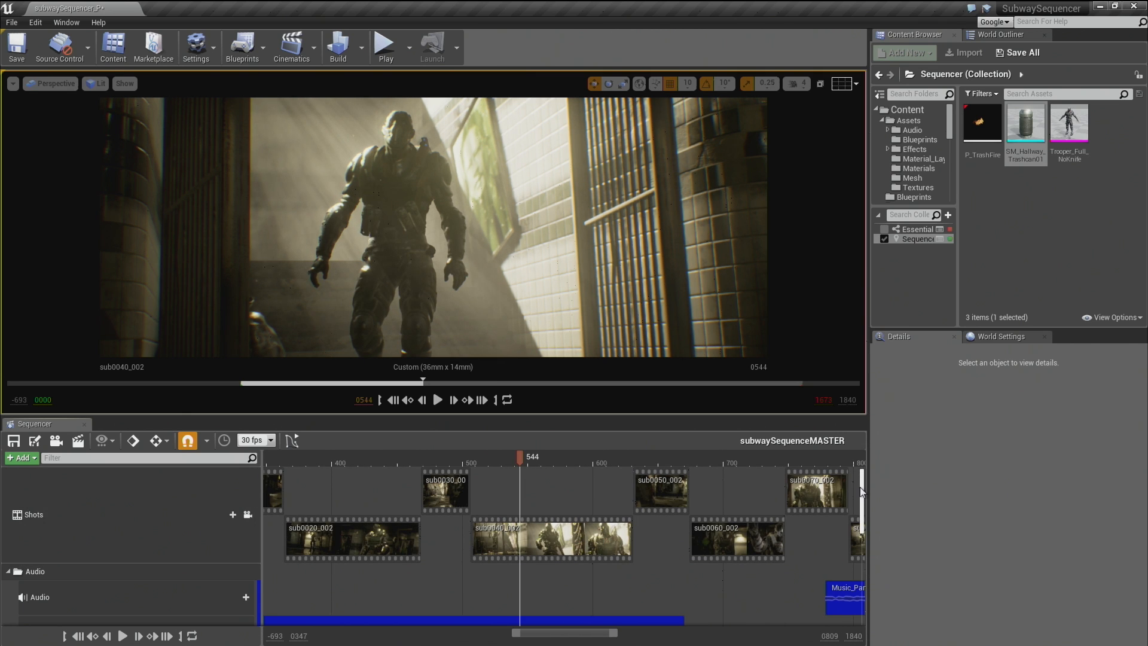
scroll(861, 491, down, 3)
scroll(861, 491, up, 3)
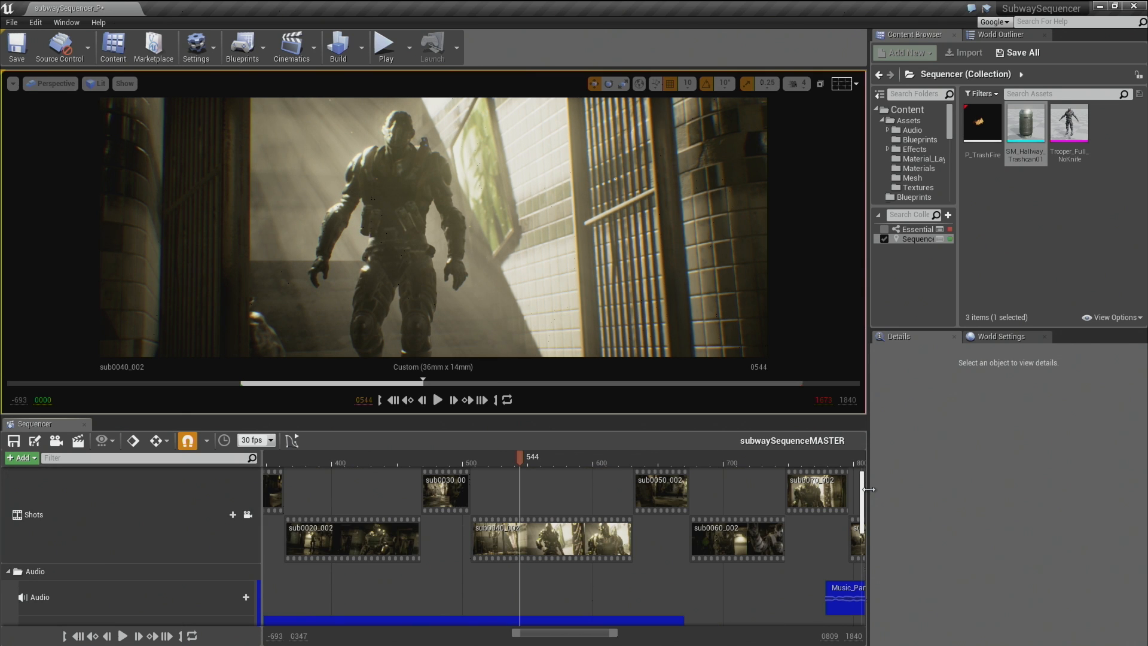
scroll(865, 499, down, 2)
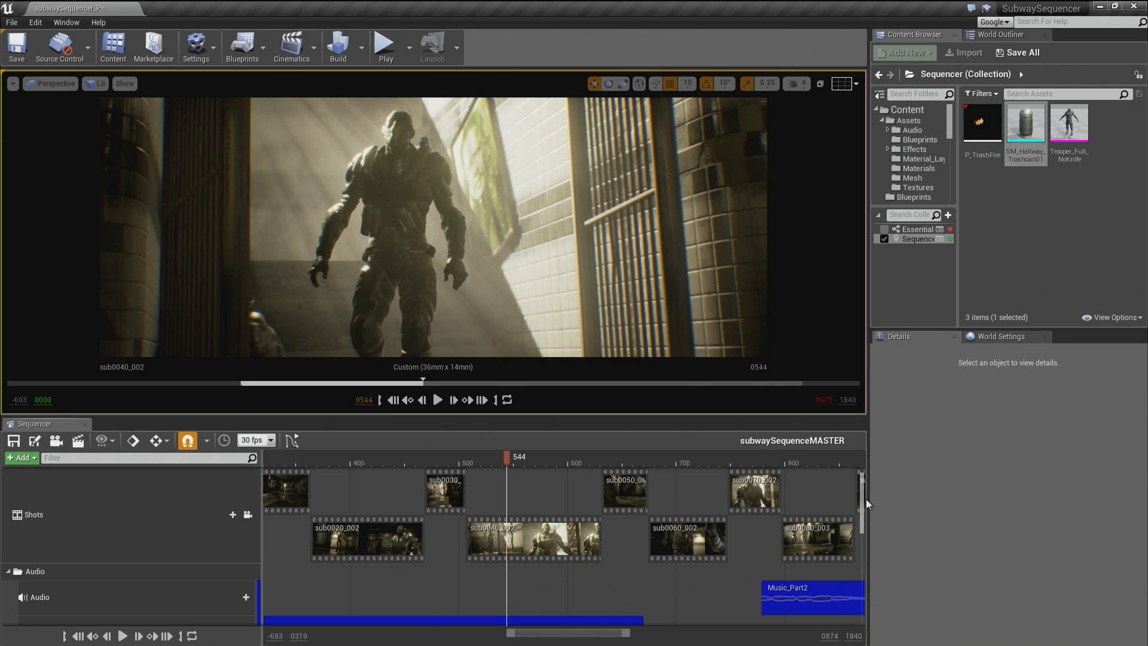
scroll(865, 499, down, 3)
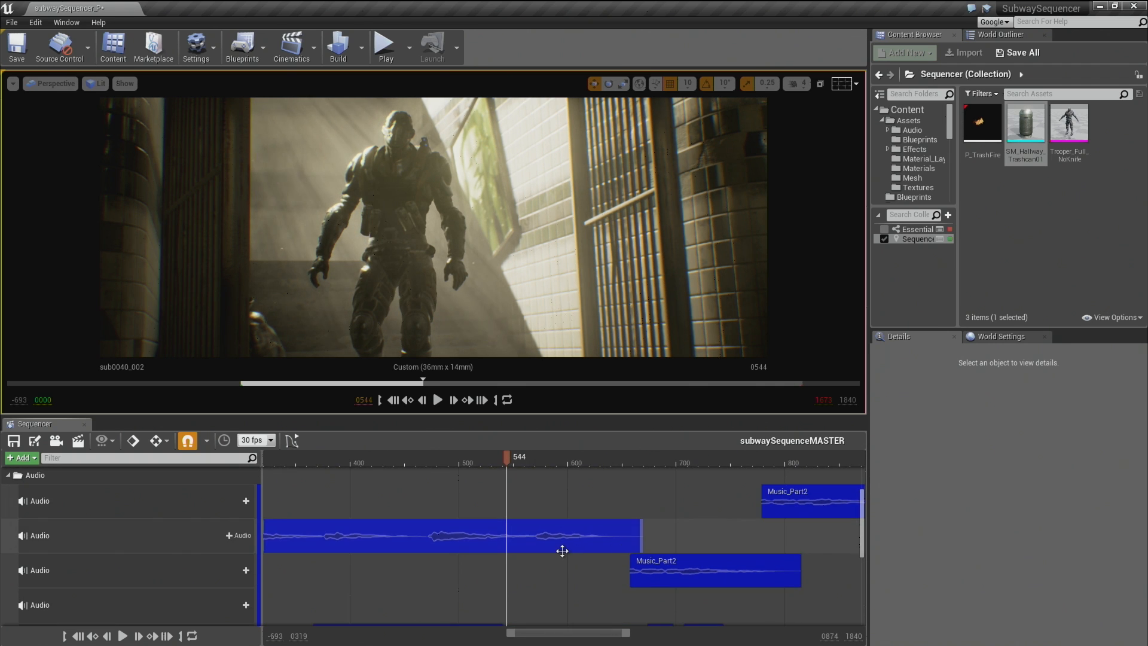
Step: Select the Music_Part1 audio section and scrub the playhead to frame 473, just before the waveform's peak
double_click(564, 551)
scroll(636, 542, up, 5)
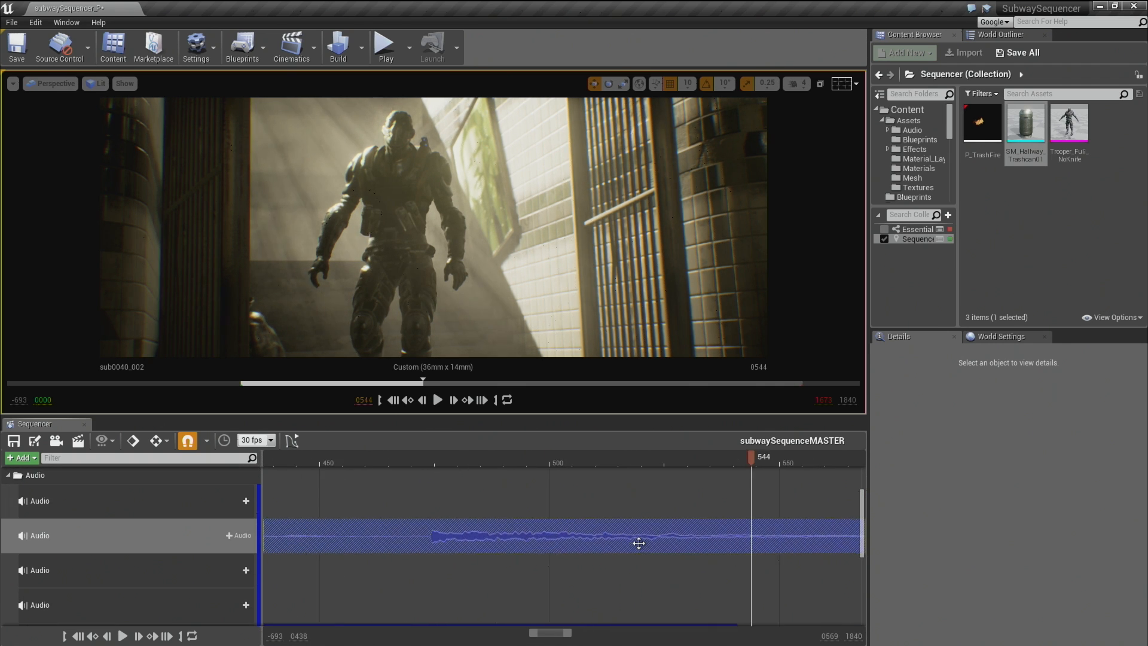
click(433, 464)
mouse_move(431, 467)
mouse_down()
mouse_move(397, 468)
mouse_move(445, 458)
mouse_move(428, 464)
mouse_up()
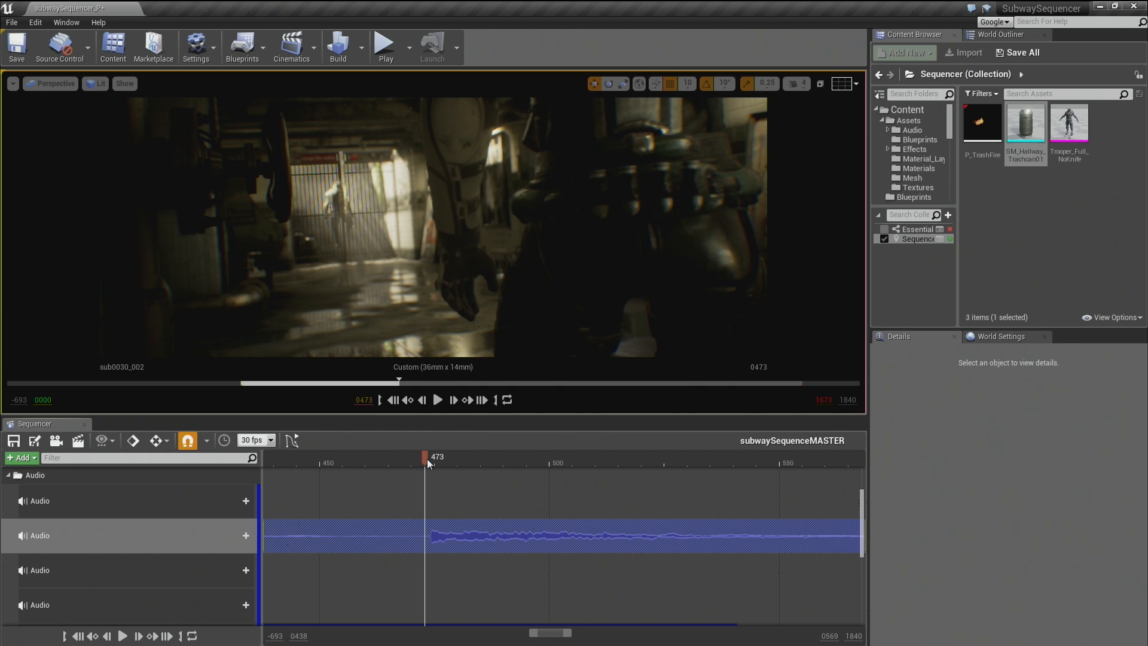
scroll(480, 525, down, 3)
scroll(480, 525, down, 2)
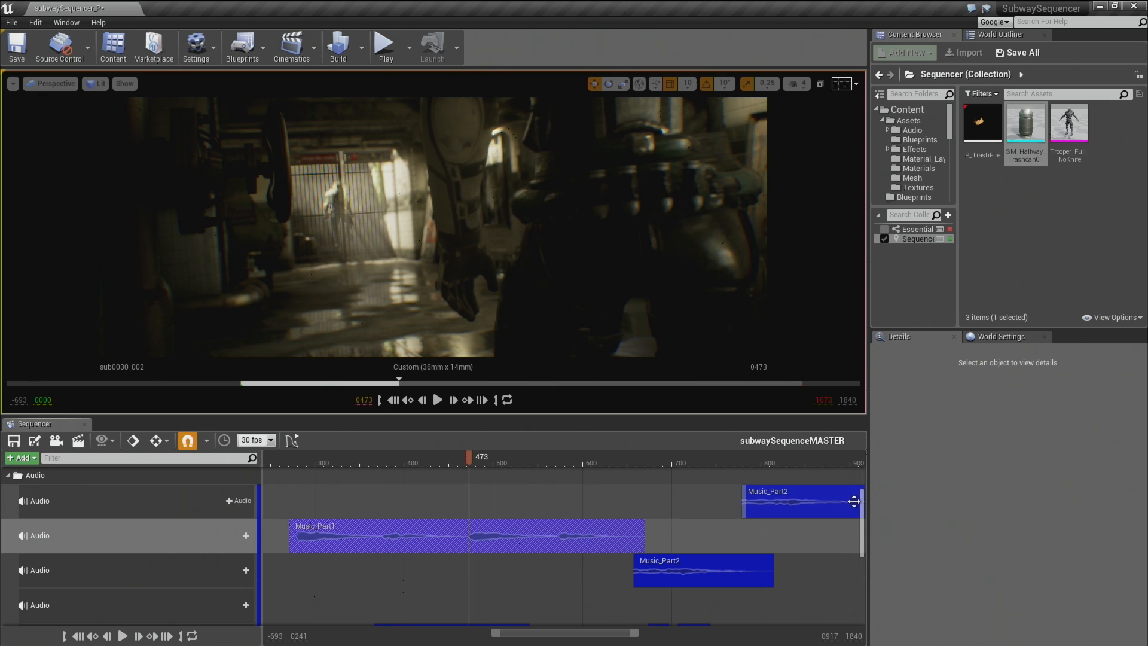
Step: Open shot sub0030_002 with the playhead at frame 487 and locate its sequence asset in the Content Browser
scroll(863, 501, up, 3)
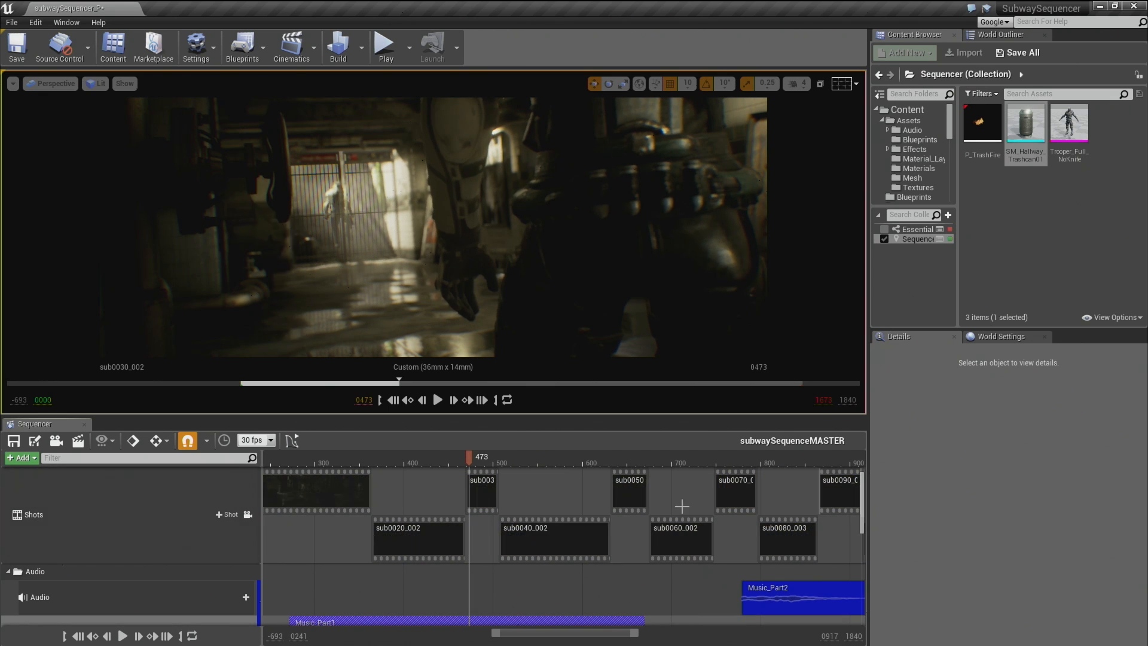
click(573, 526)
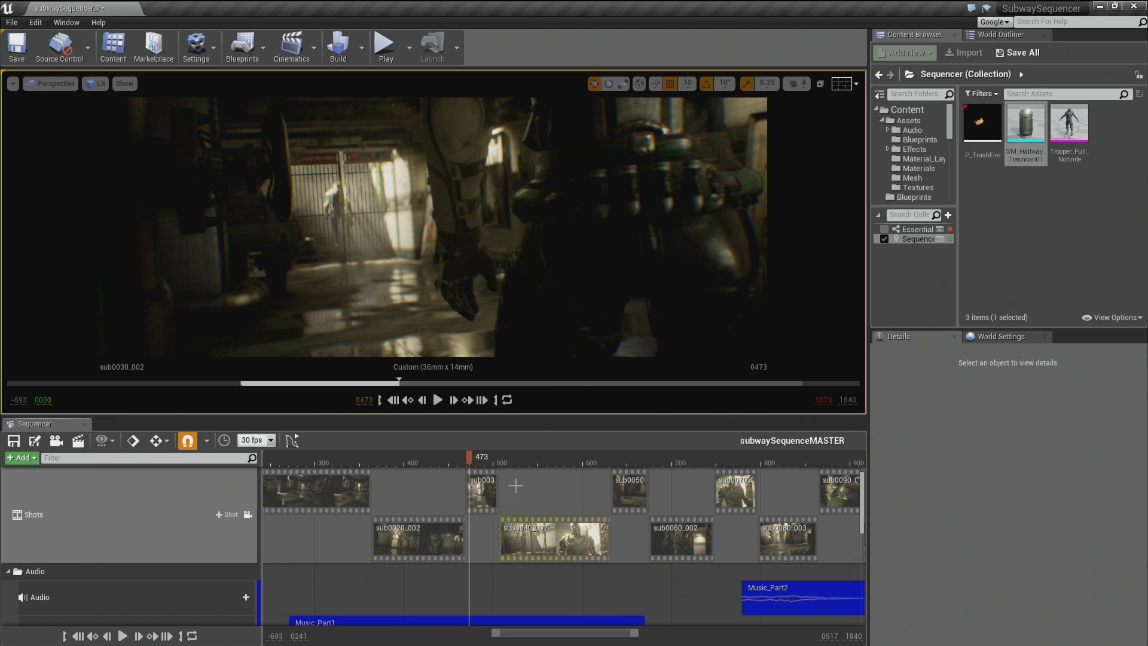
click(482, 458)
double_click(482, 495)
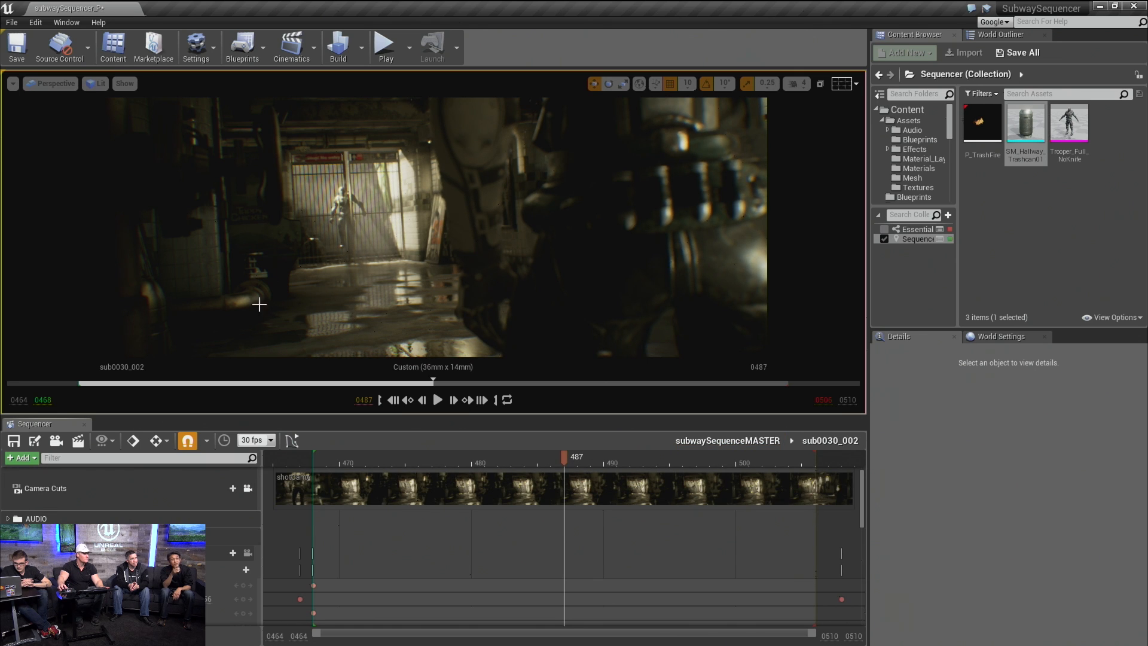
click(116, 443)
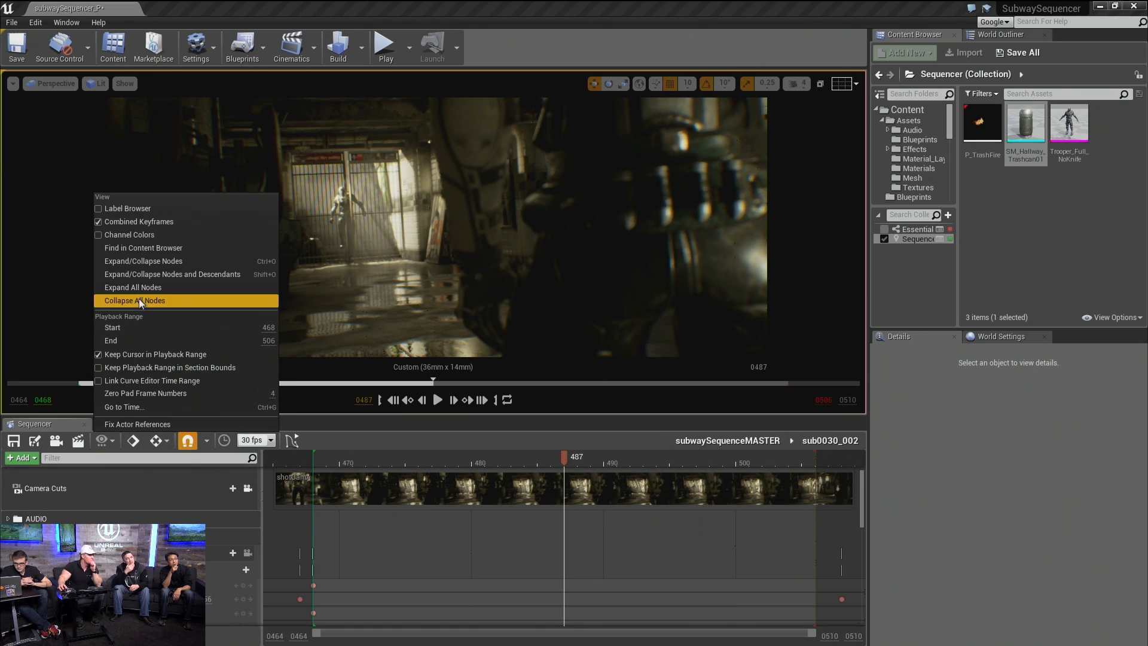
click(152, 246)
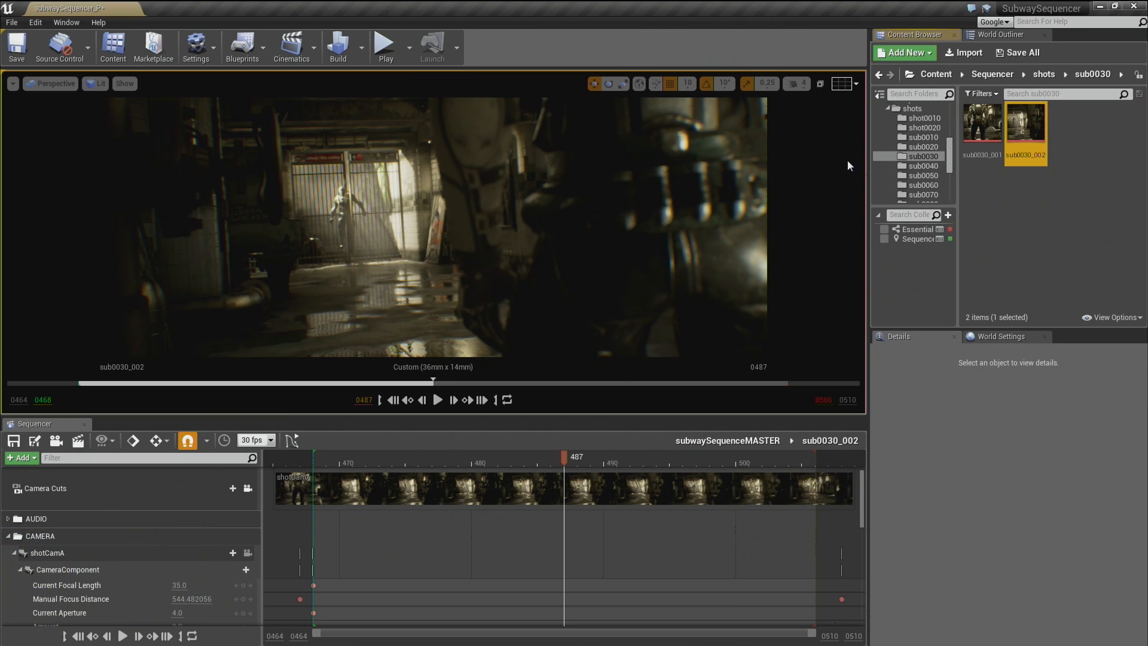
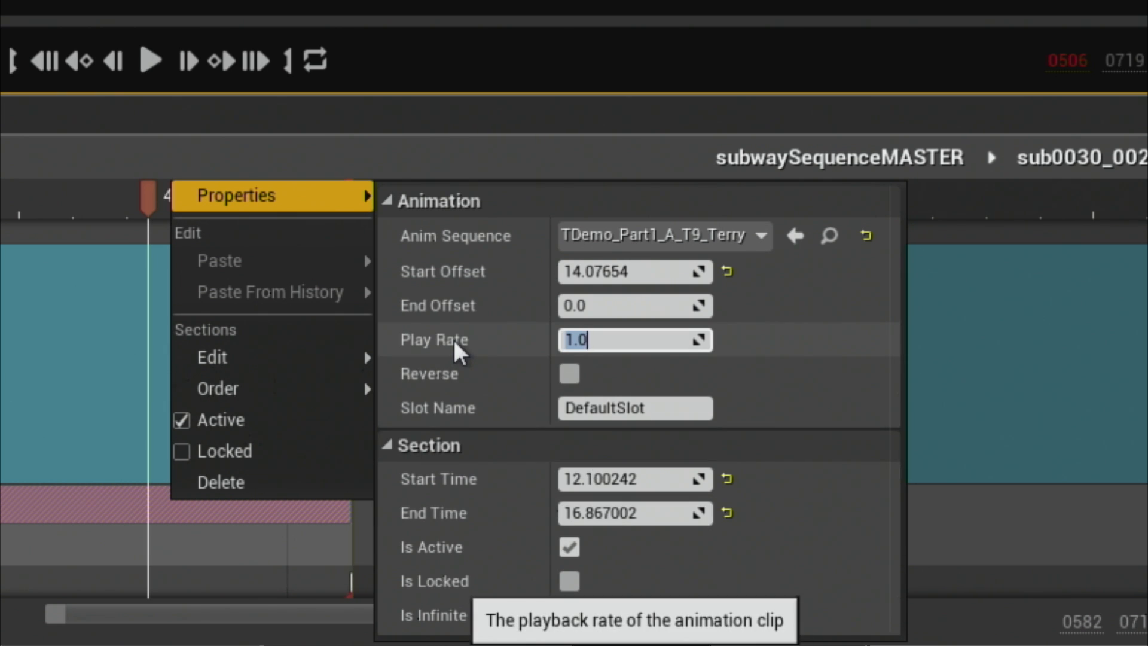
Step: Split TrooperA's TDemo_Part1_A_T9_Terry animation section at frame 487
key(Return)
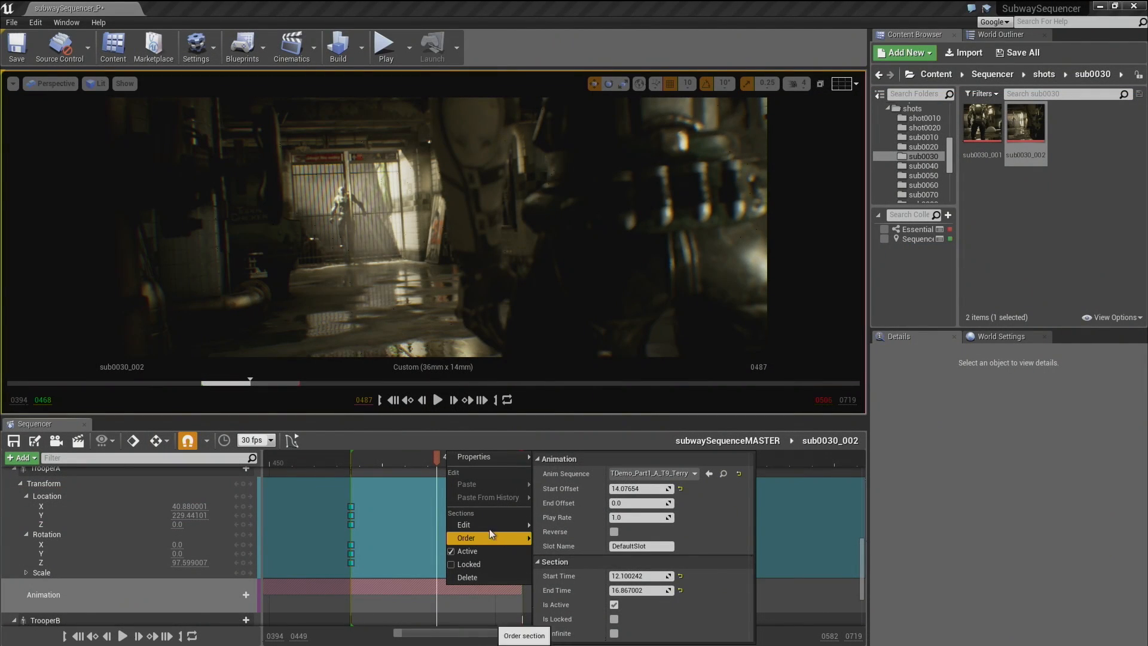
mouse_move(489, 526)
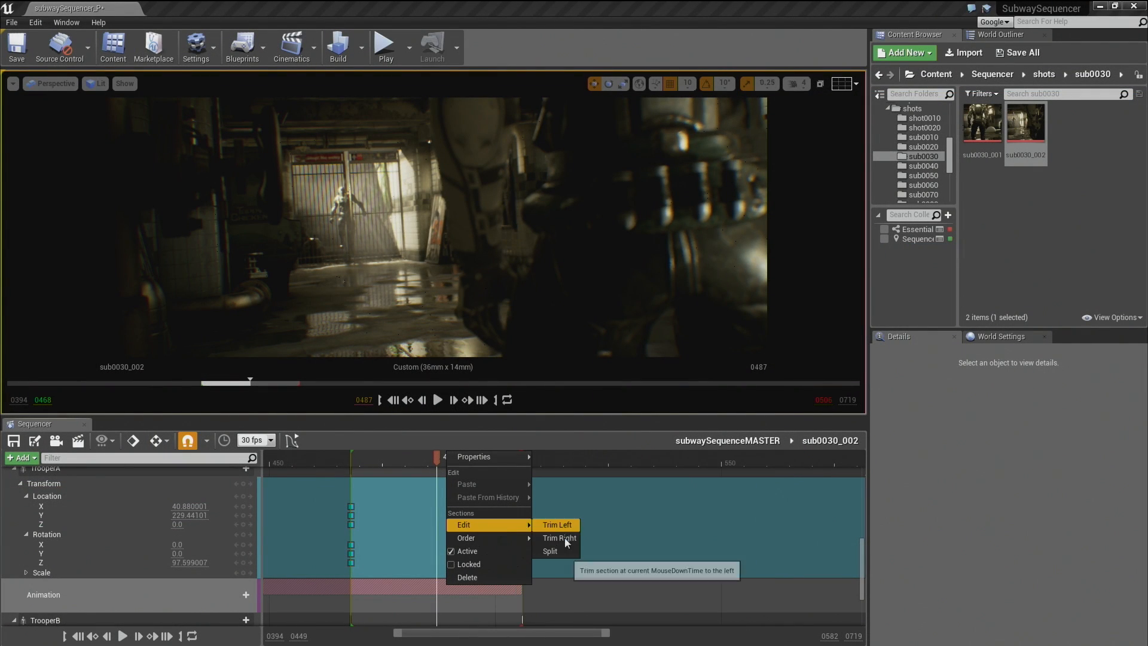
click(562, 552)
mouse_move(465, 586)
mouse_down()
mouse_move(595, 586)
mouse_move(328, 592)
mouse_move(394, 592)
mouse_up()
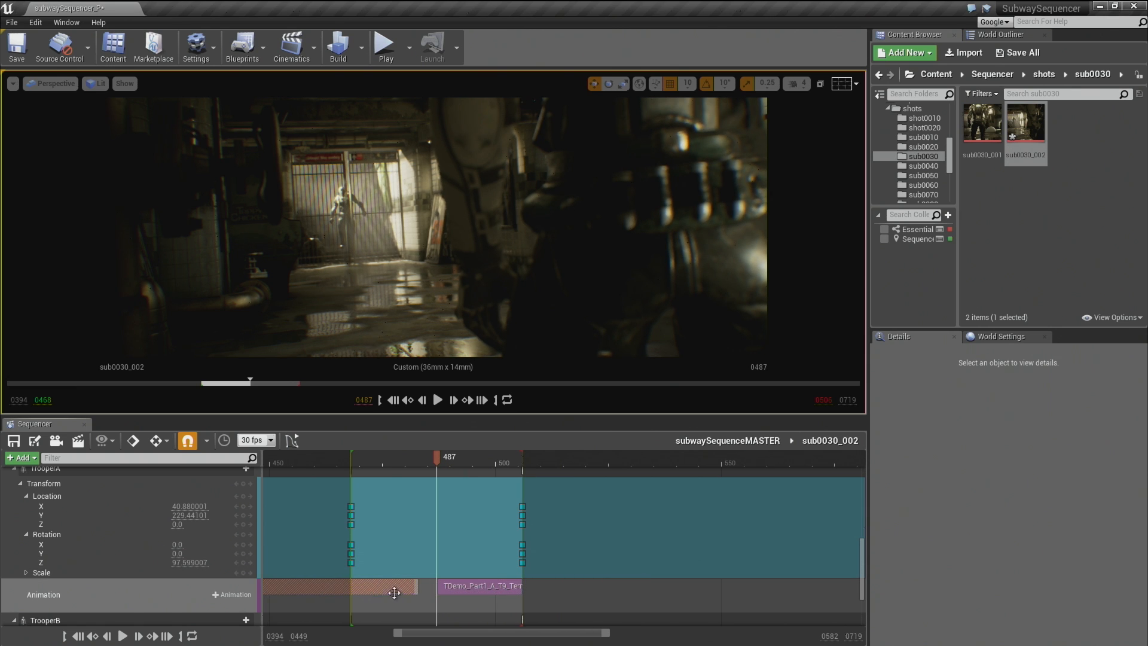
Step: Inspect the properties of the animation section after the split, including its Start Offset and Play Rate, and look over the rest of the track
right_click(495, 586)
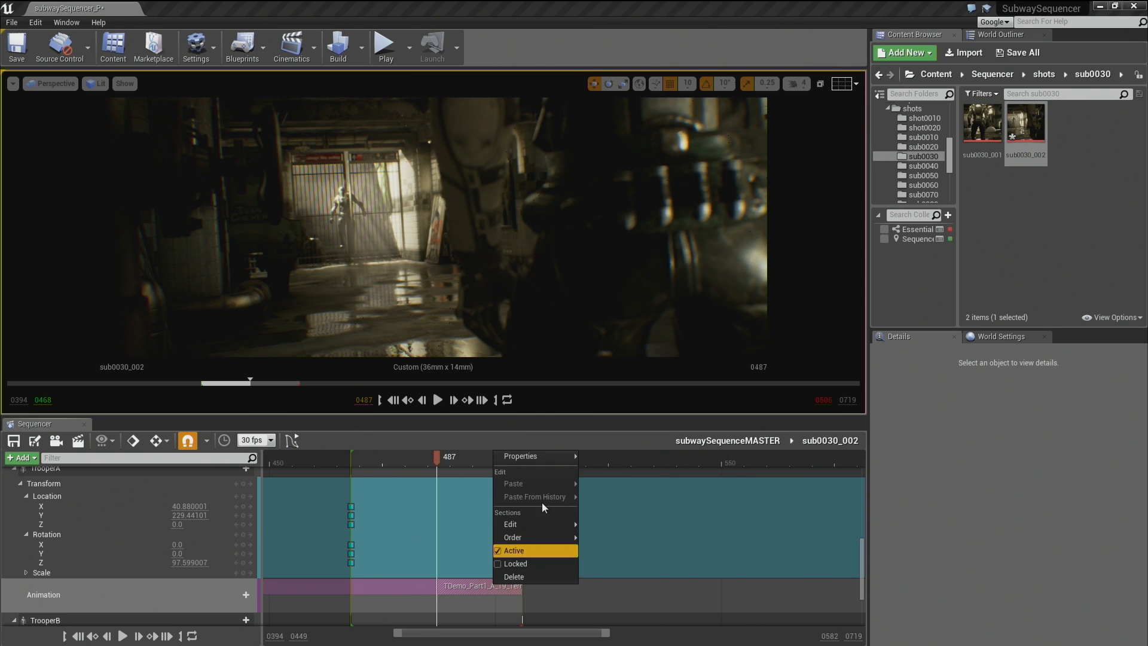
mouse_move(550, 457)
click(666, 517)
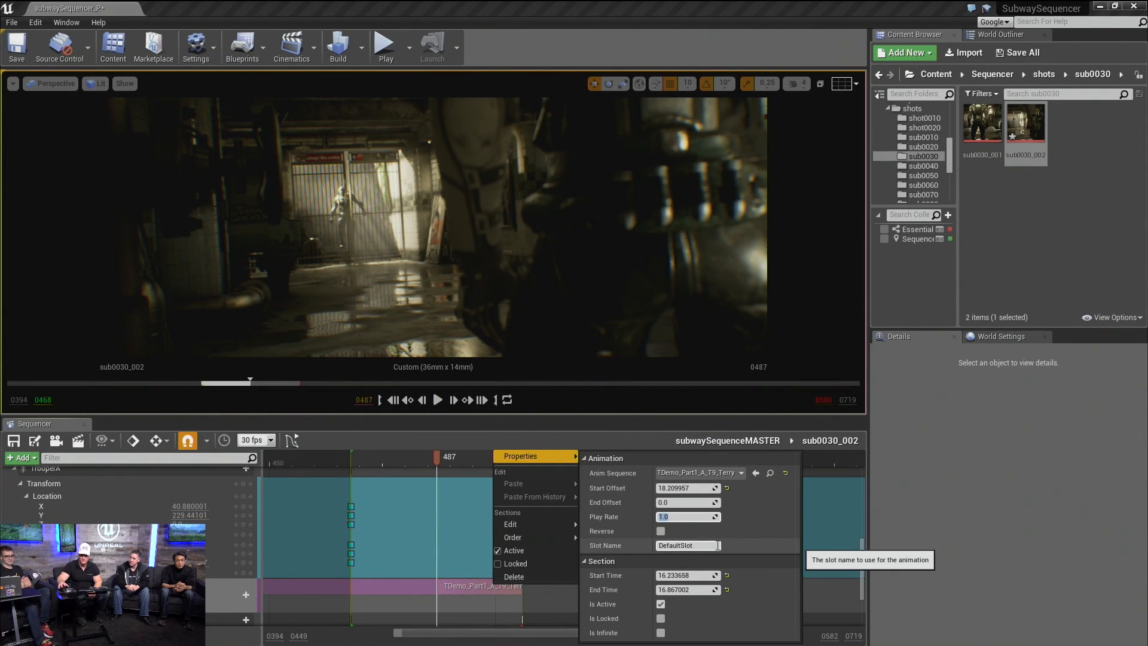
click(842, 542)
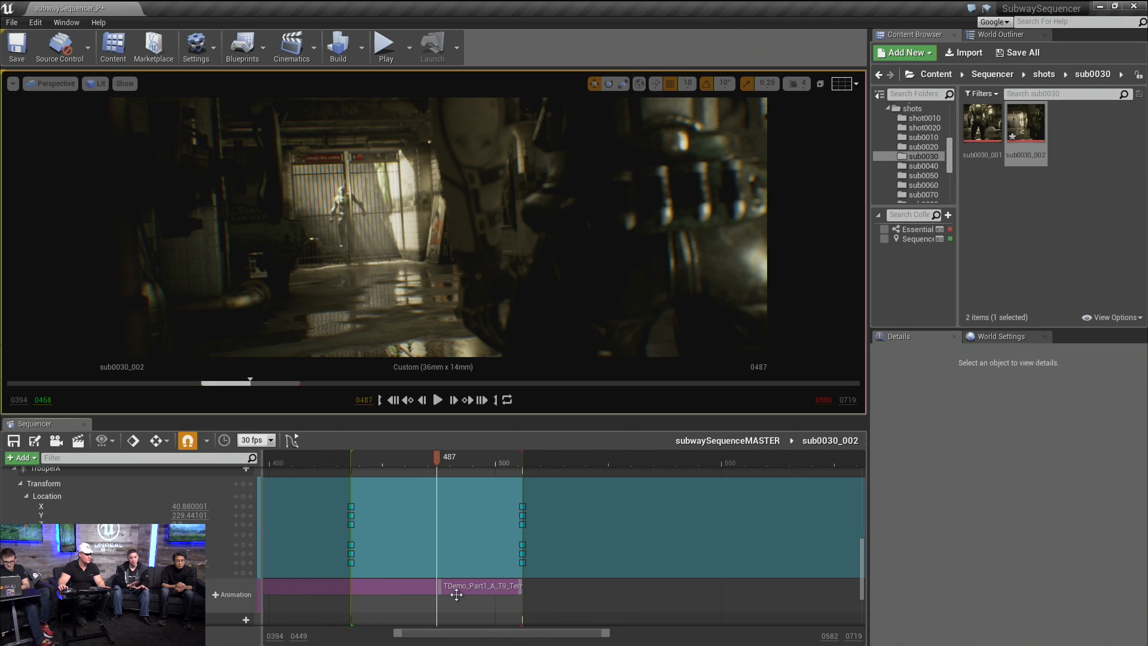
ctrl+scroll(456, 594, down, 3)
ctrl+scroll(457, 594, down, 1)
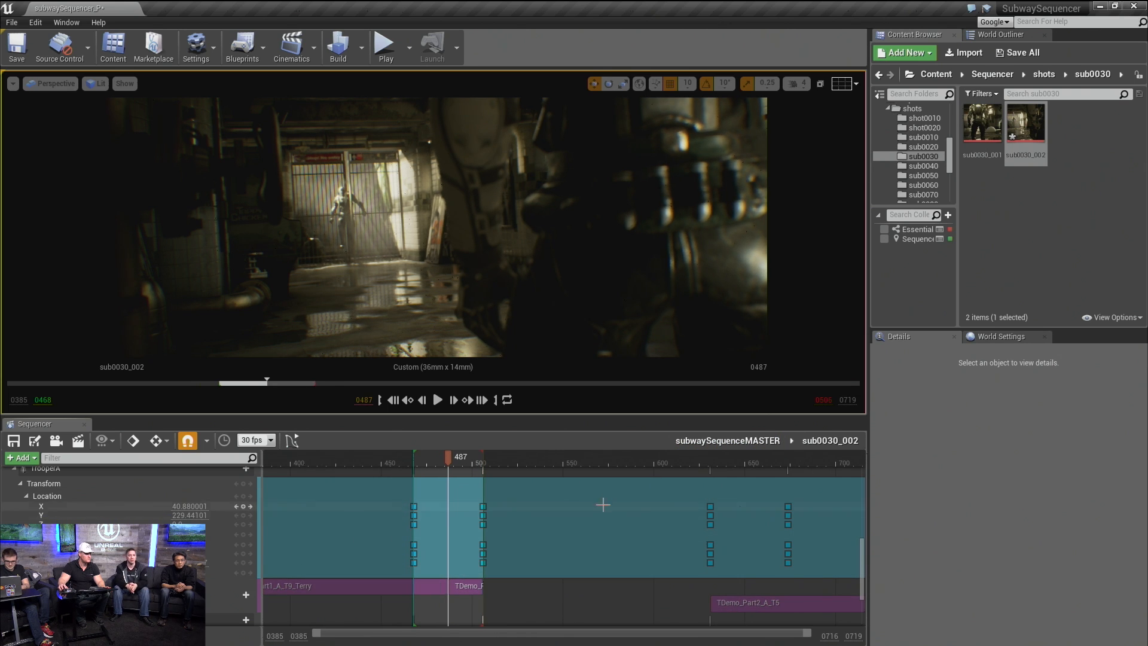
Step: Return to subwaySequenceMASTER and select the P_SparkBurst8 track below the audio and Fade tracks
click(718, 440)
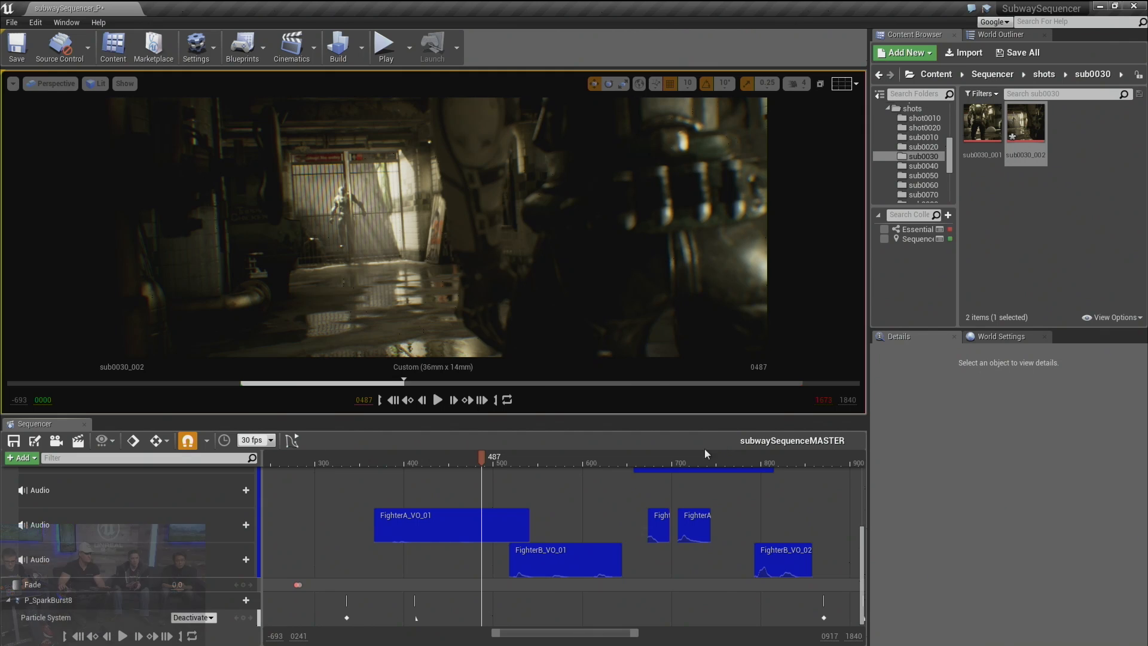
ctrl+scroll(605, 506, up, 2)
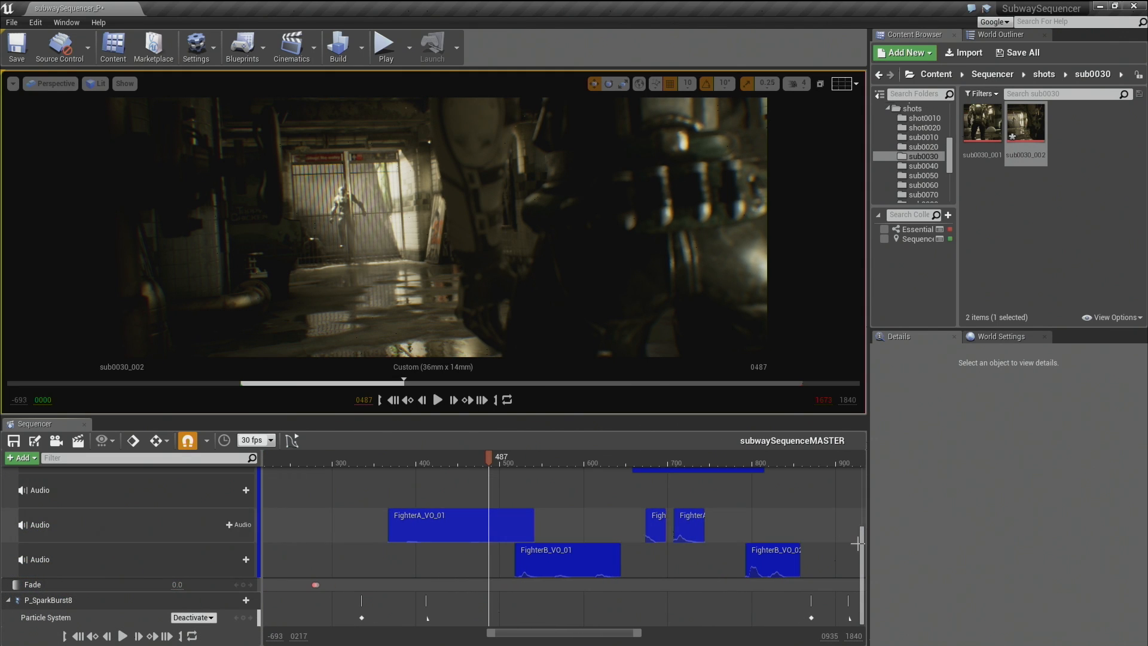
mouse_move(861, 551)
mouse_down()
mouse_move(865, 487)
mouse_move(855, 568)
mouse_up()
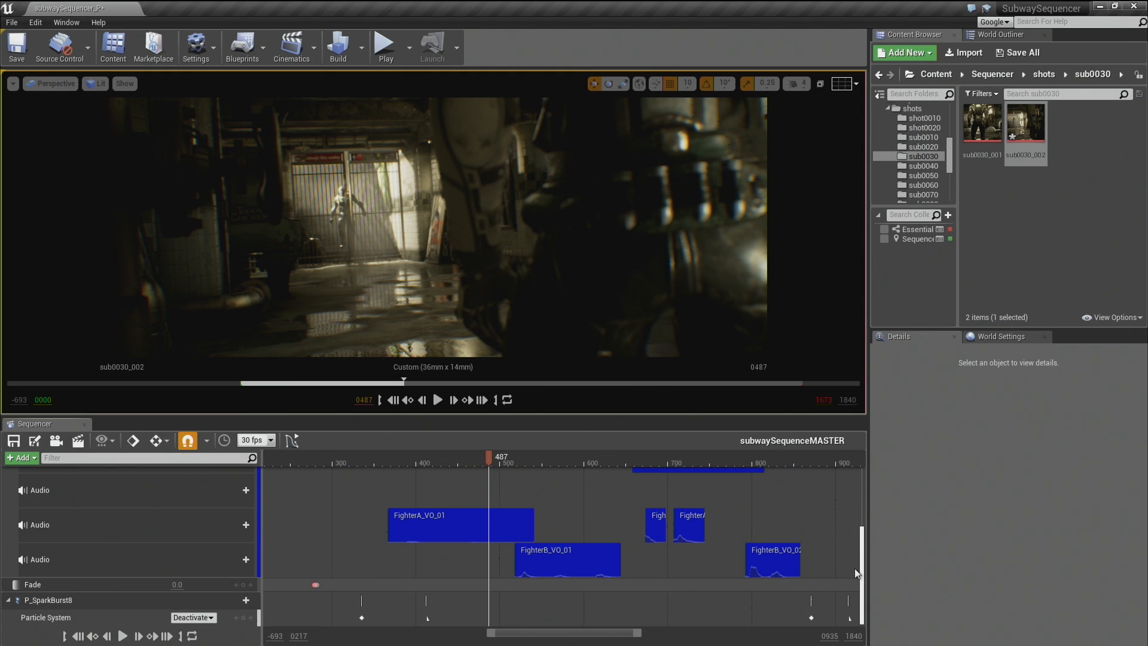
click(103, 604)
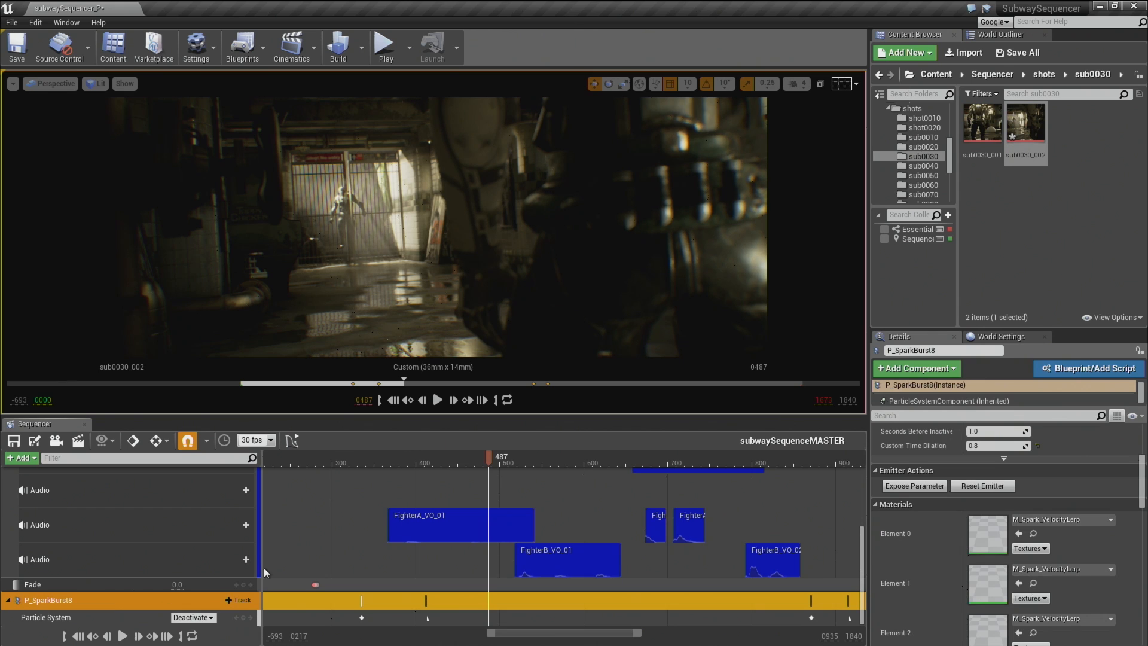
Step: Play the master sequence from frame 265, restart it just before the Fade key, and stop at frame 509
click(302, 457)
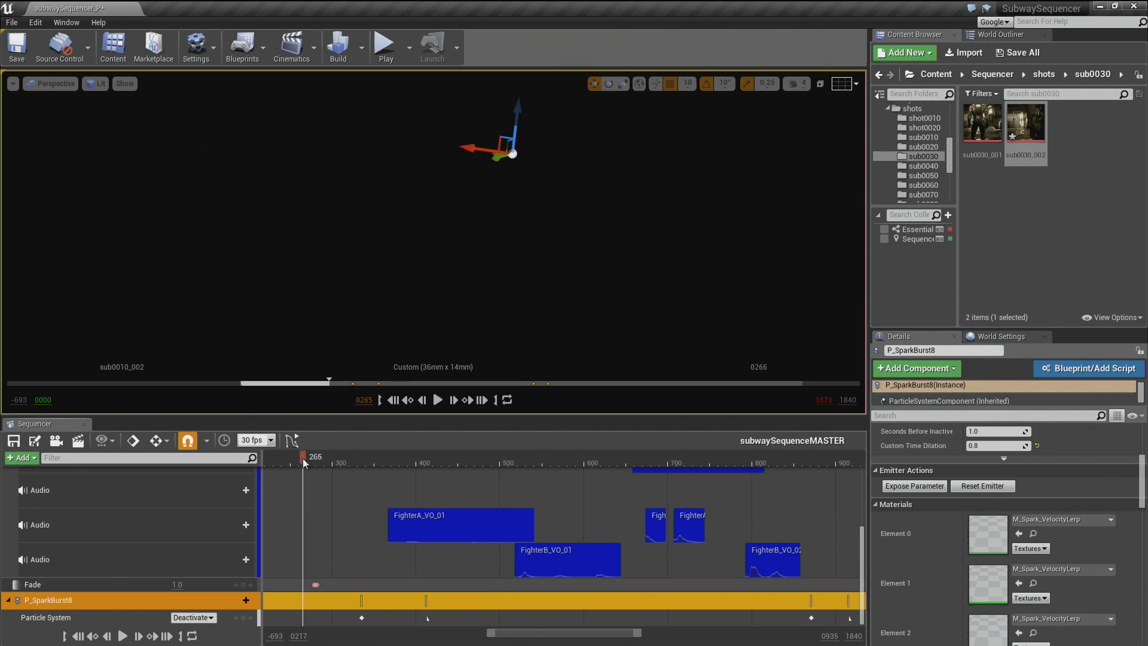
ctrl+scroll(396, 482, down, 3)
key(space)
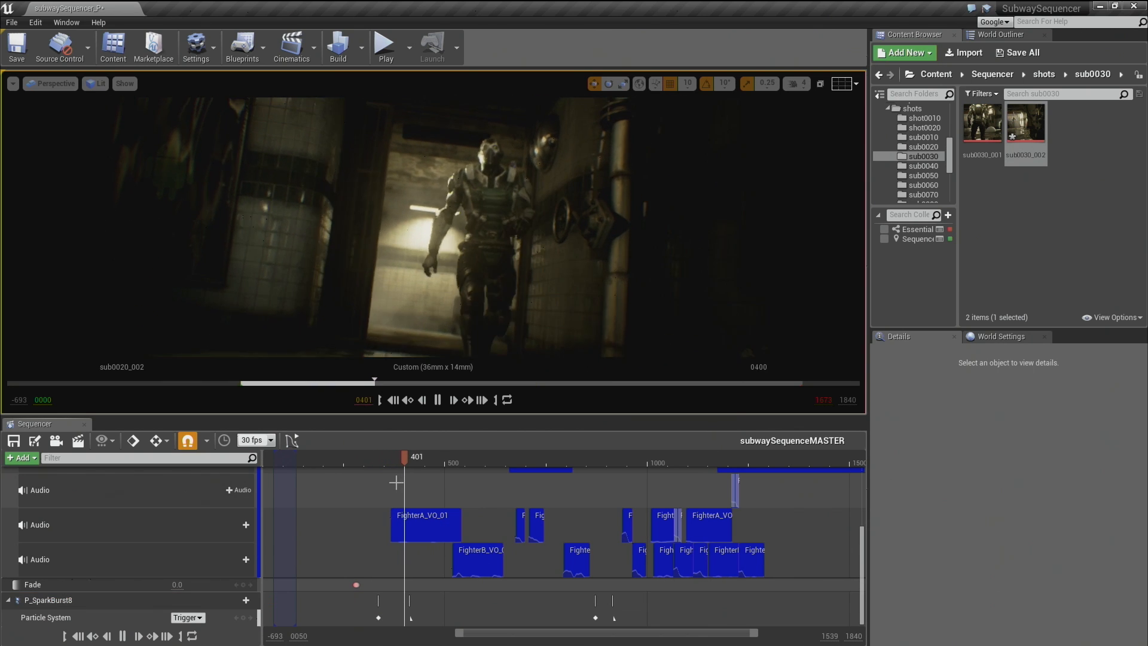
drag(422, 460, 345, 467)
key(space)
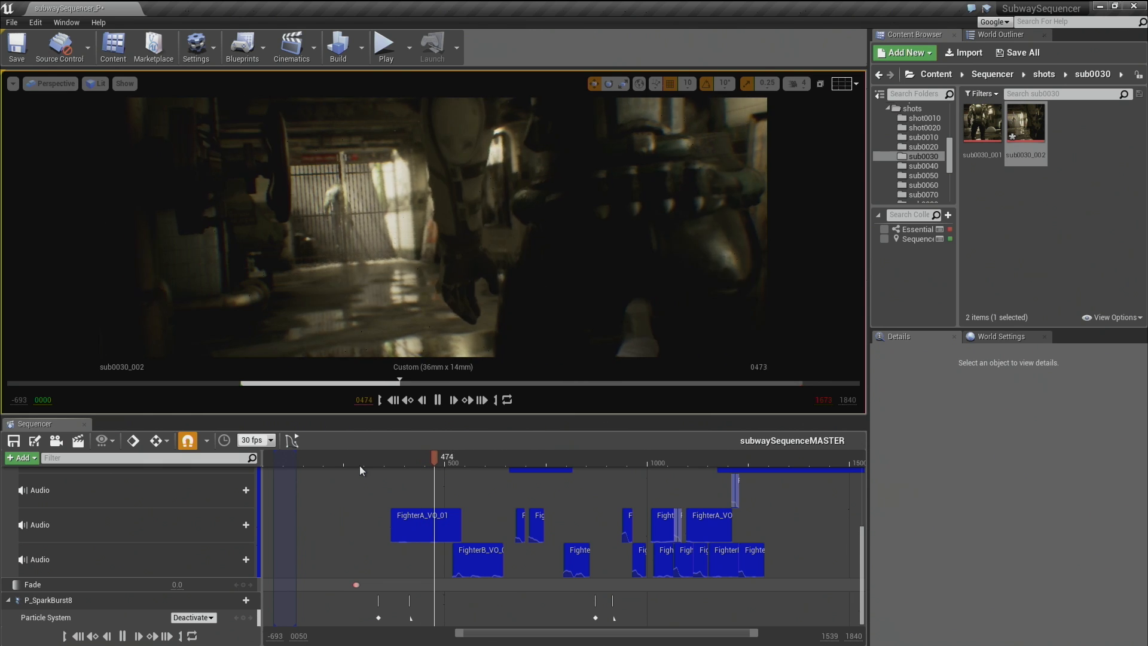
key(space)
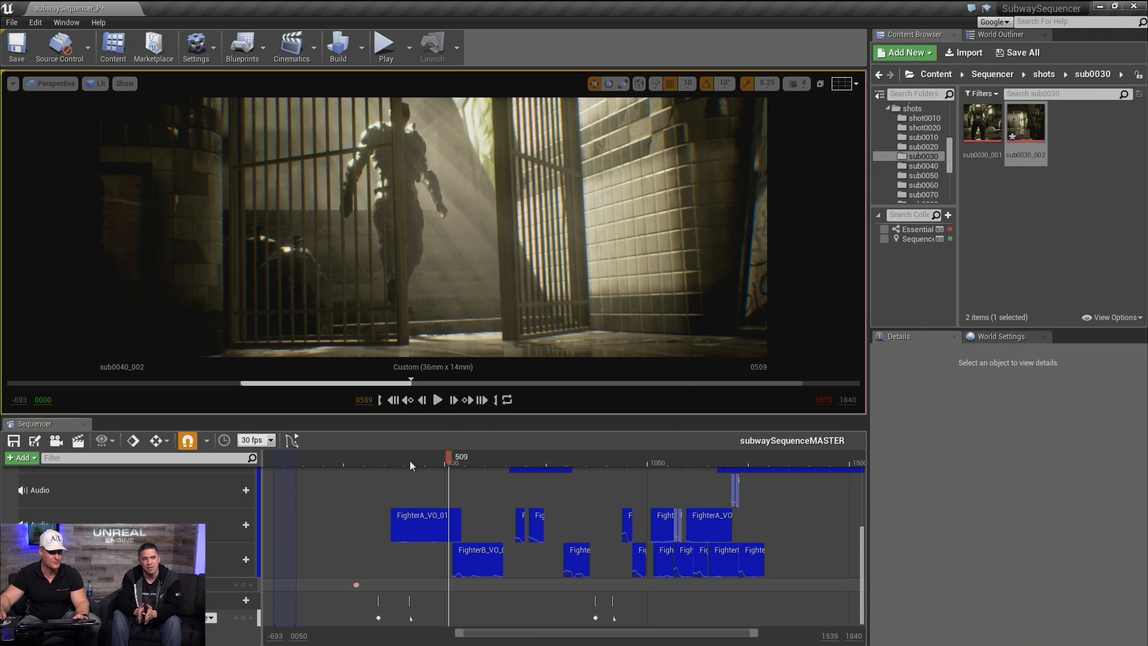
Step: Scrub through the master sequence's shots to shot sub0090_002 at frame 882
drag(449, 457, 547, 461)
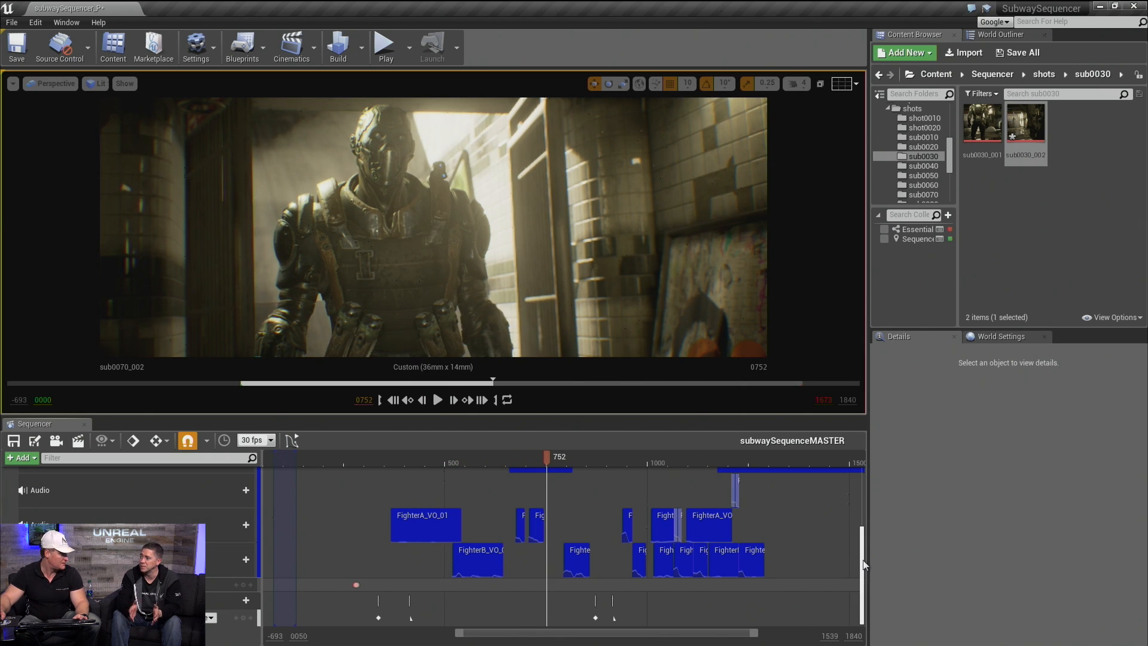
drag(864, 565, 865, 493)
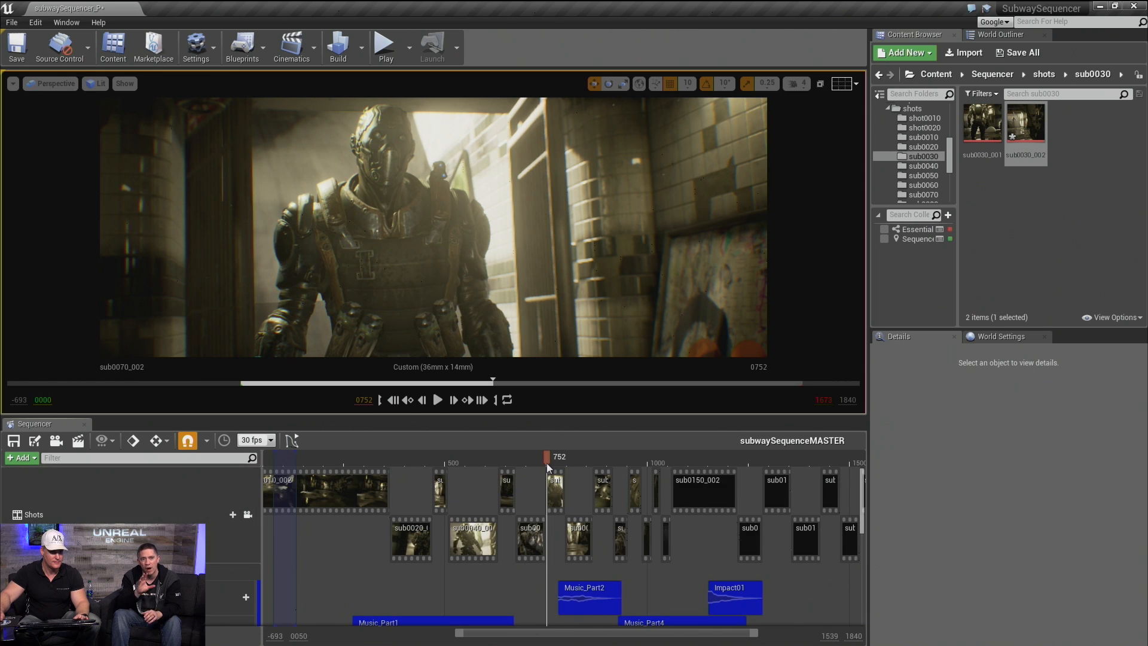
drag(546, 458, 600, 446)
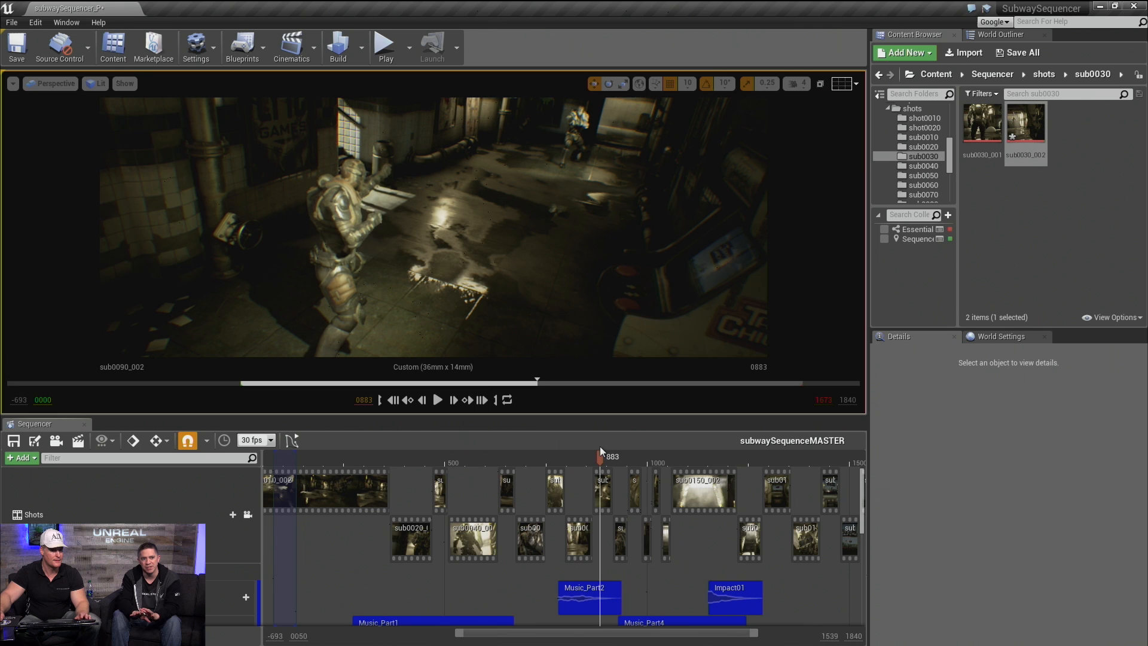
scroll(597, 457, up, 8)
scroll(647, 498, up, 4)
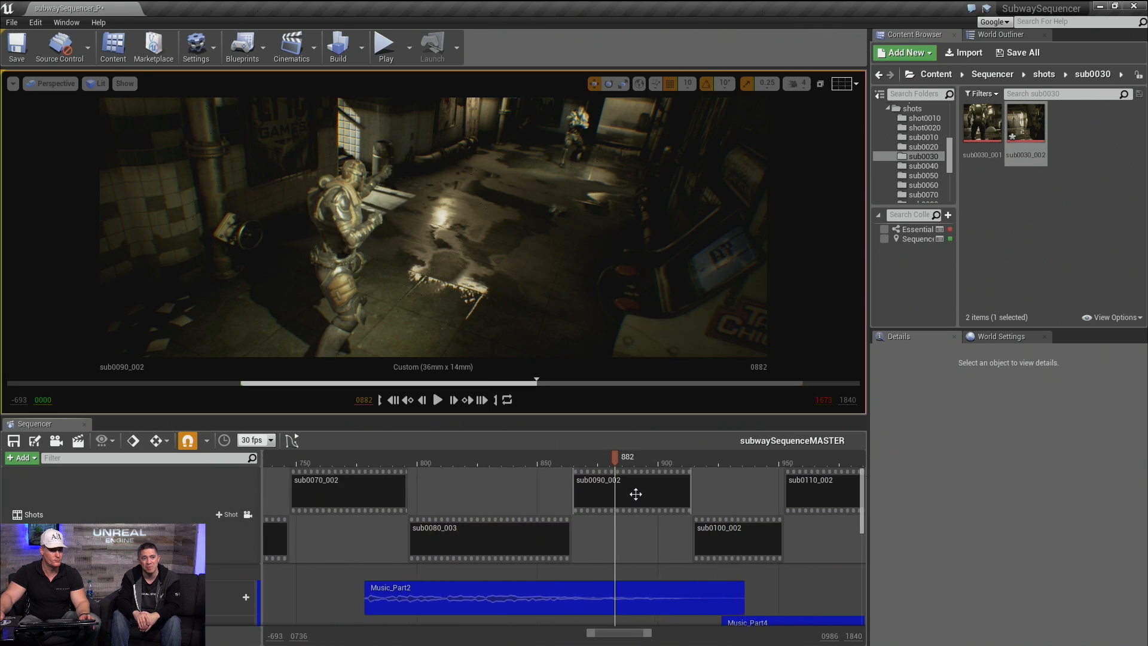
Step: Create a new take of shot sub0090_002, saved as sub0090_003 in /Game/Sequencer/shots/sub0090
right_click(636, 494)
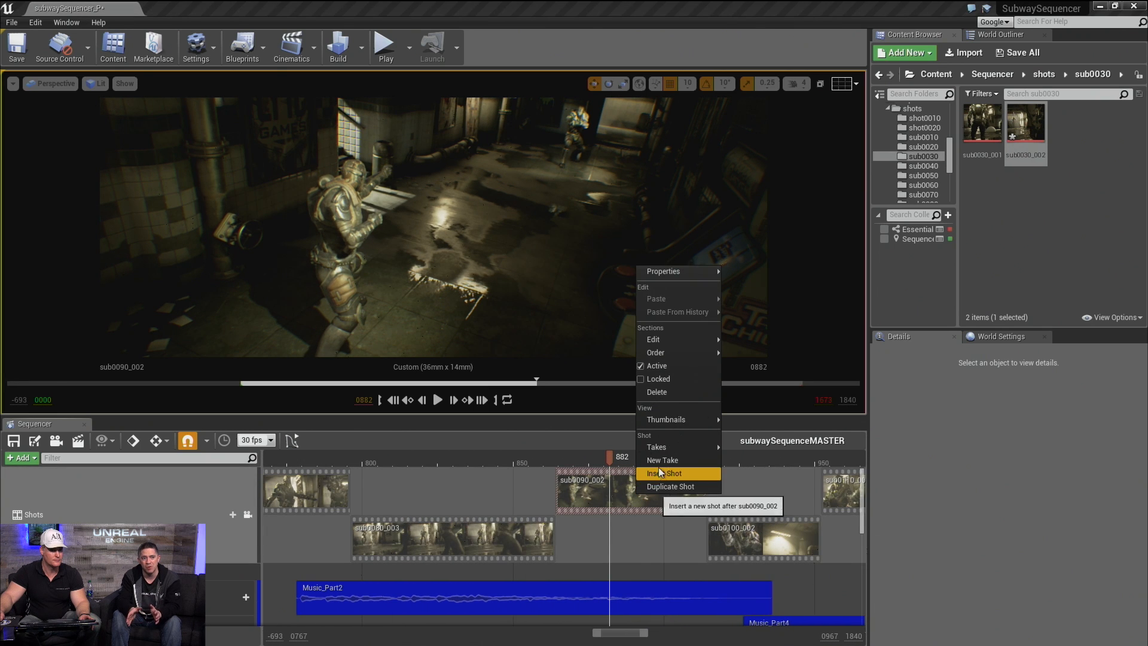
mouse_move(668, 447)
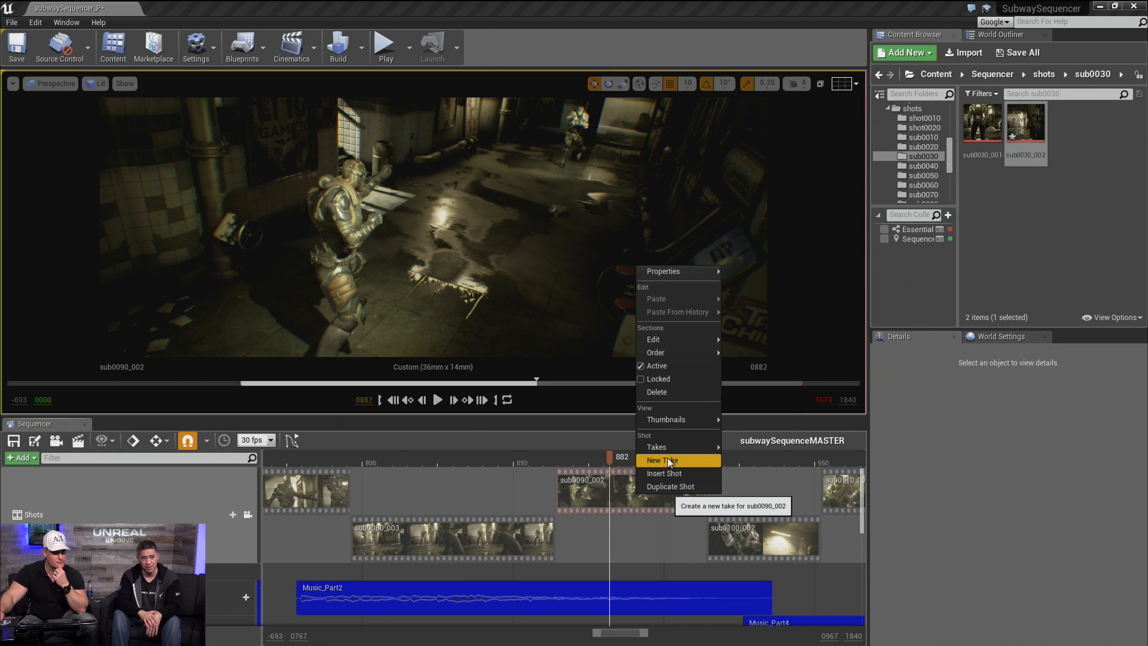
click(667, 457)
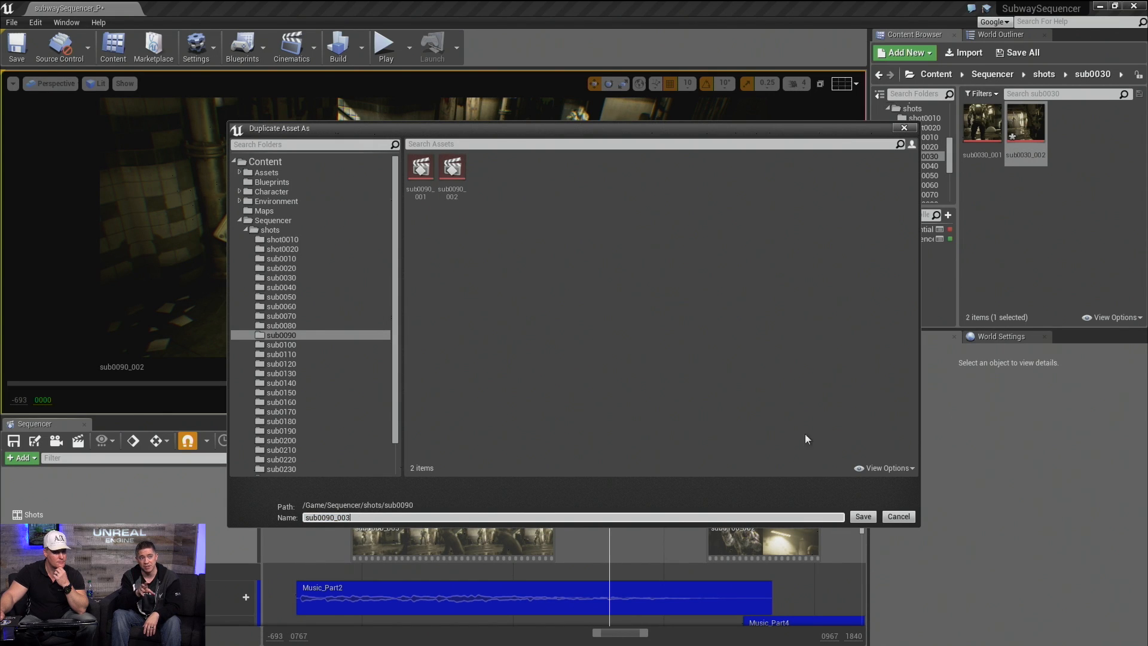
click(863, 516)
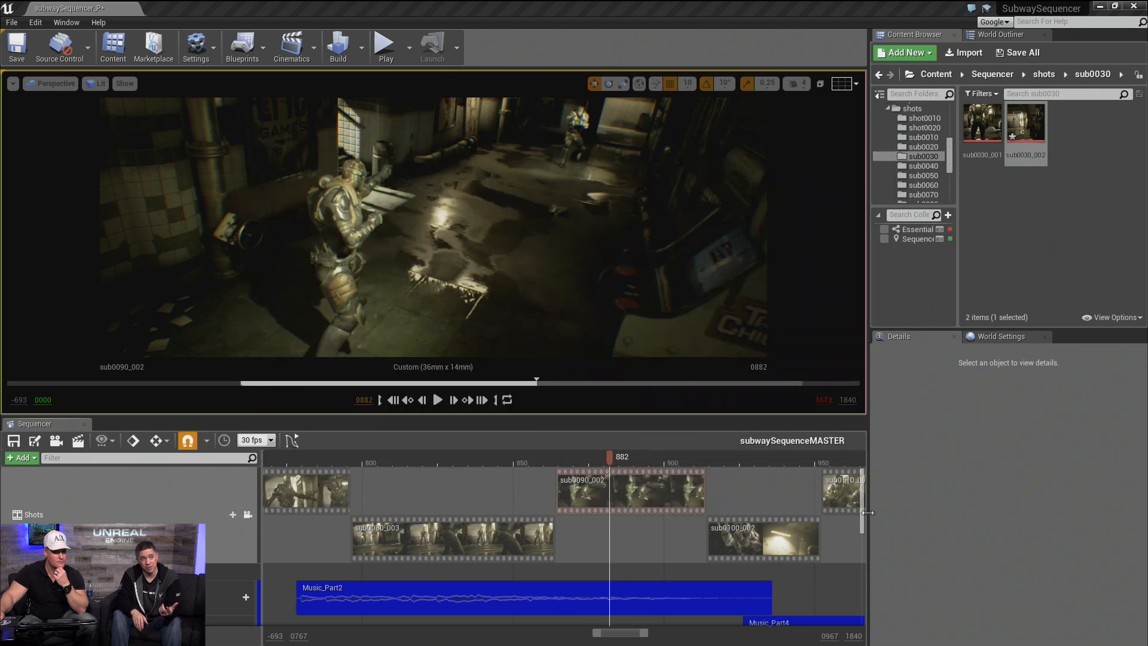
Step: Open take sub0090_003 at frame 865 and pilot shotCamA to a lower view looking down the corridor past the trooper
double_click(602, 491)
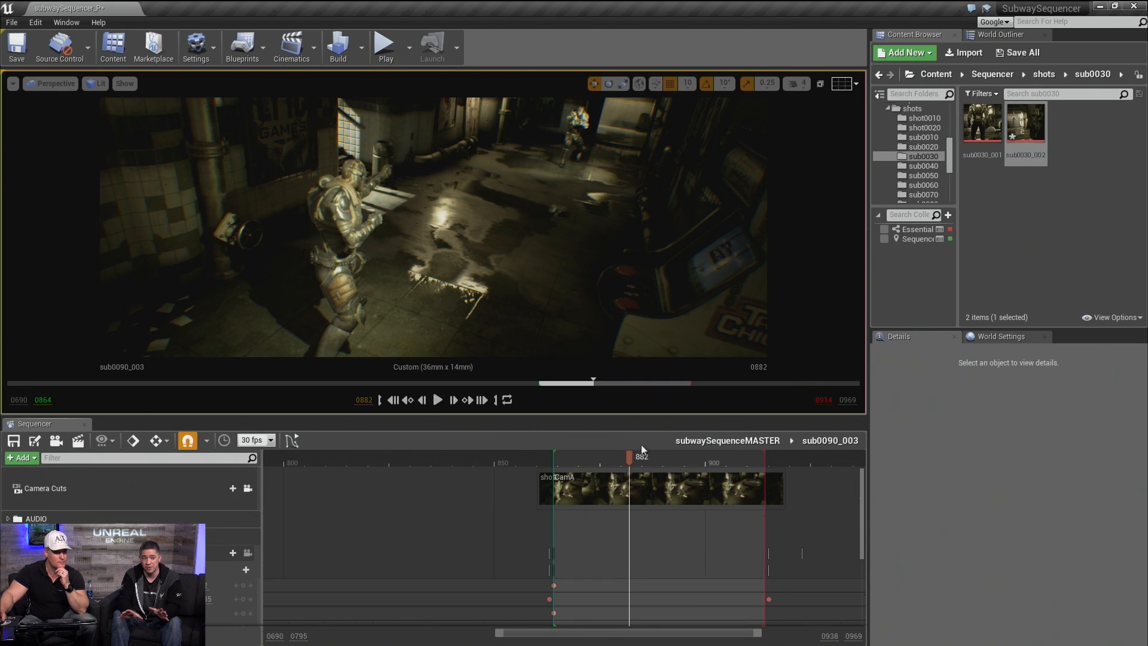
drag(627, 455, 558, 465)
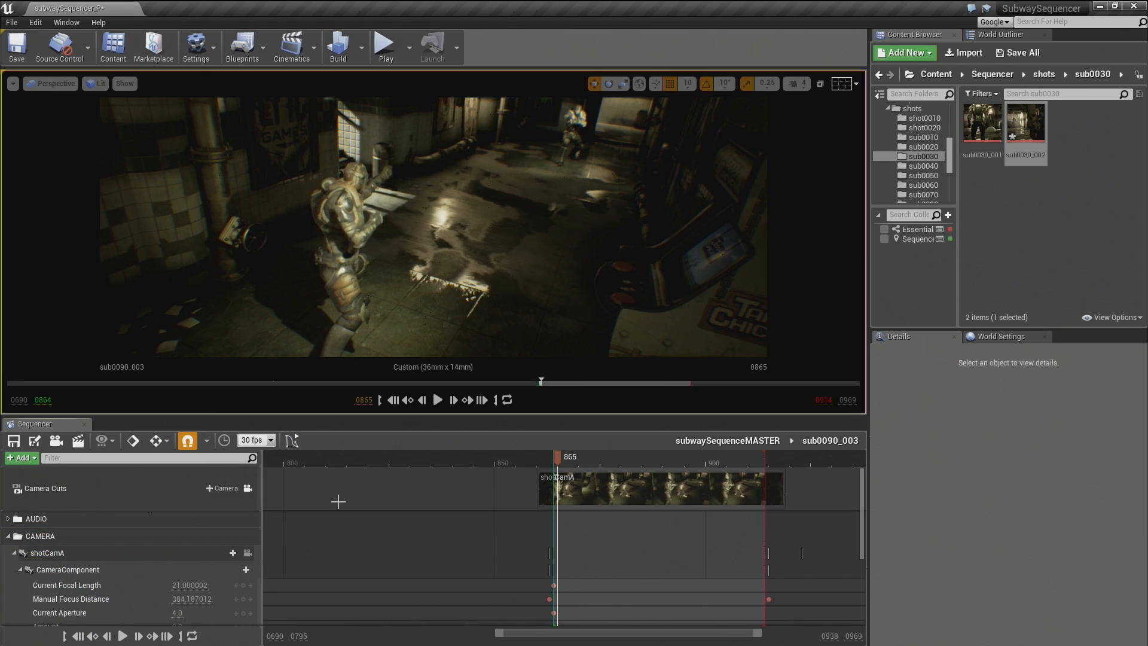
click(248, 553)
right_drag(434, 233, 433, 233)
right_drag(488, 278, 488, 278)
Step: Key shotCamA's Transform at frame 865 and shift that key to frame 863
drag(861, 499, 856, 553)
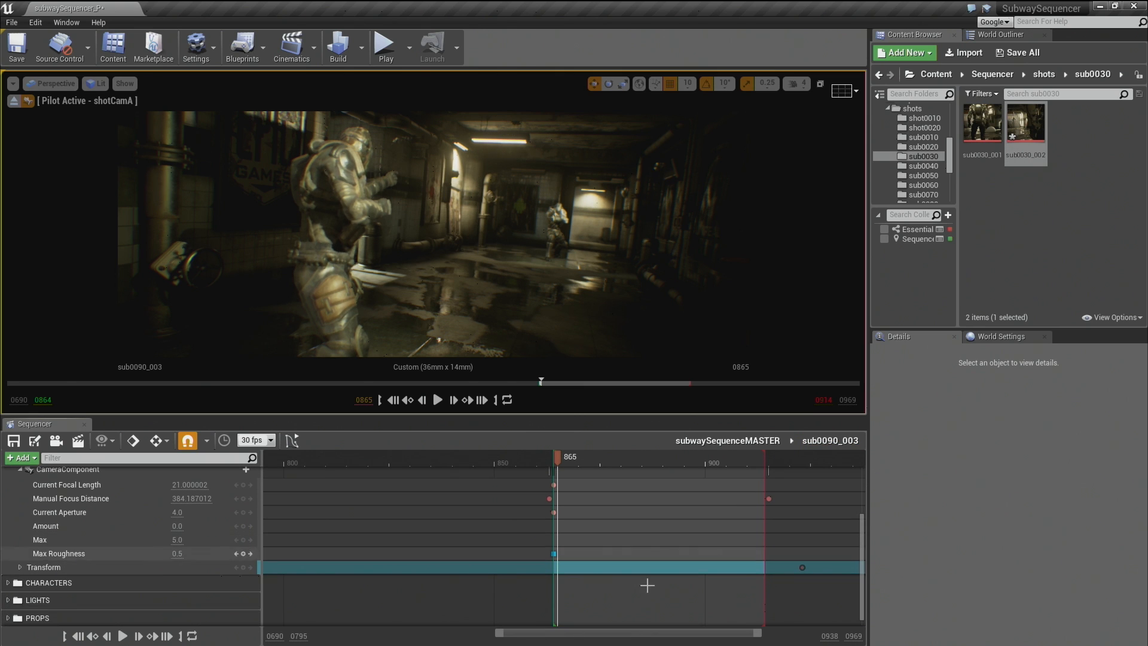
click(105, 569)
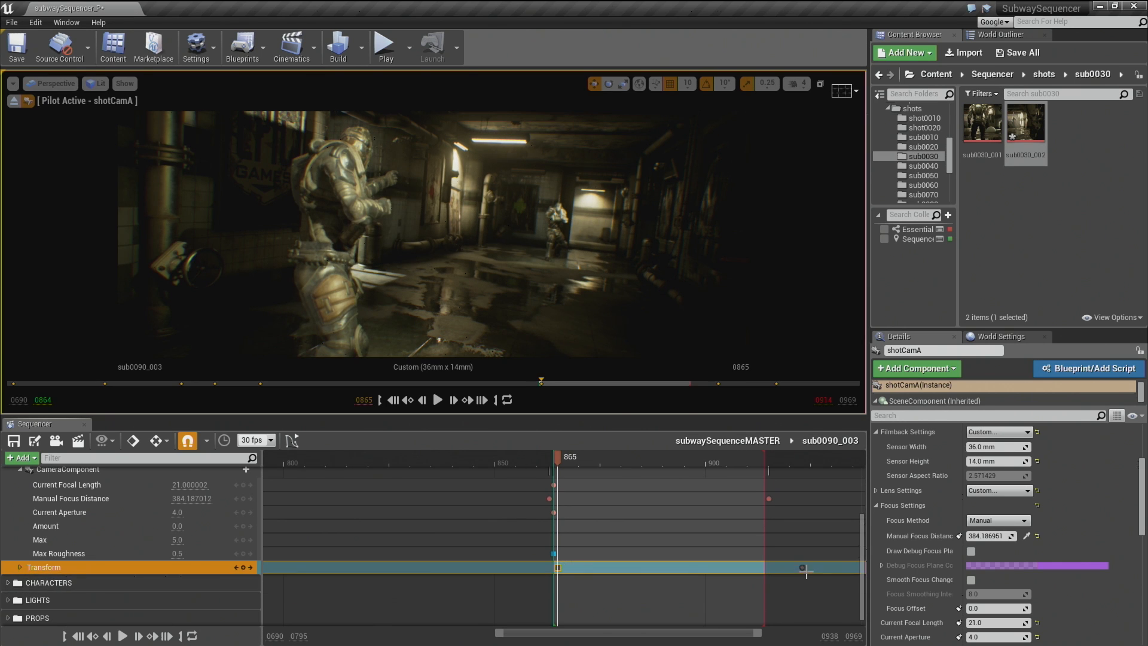
click(552, 567)
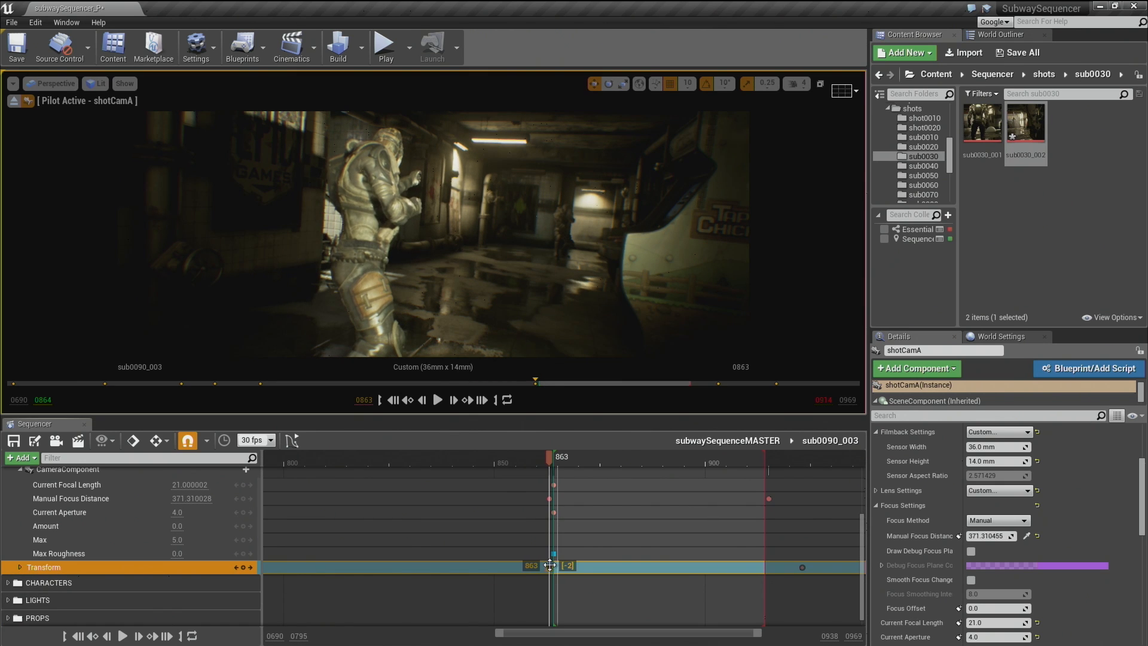
Step: Key shotCamA's Transform at frame 904 with a shifted framing of the trooper, and move that key to the shot's end
drag(598, 462, 722, 459)
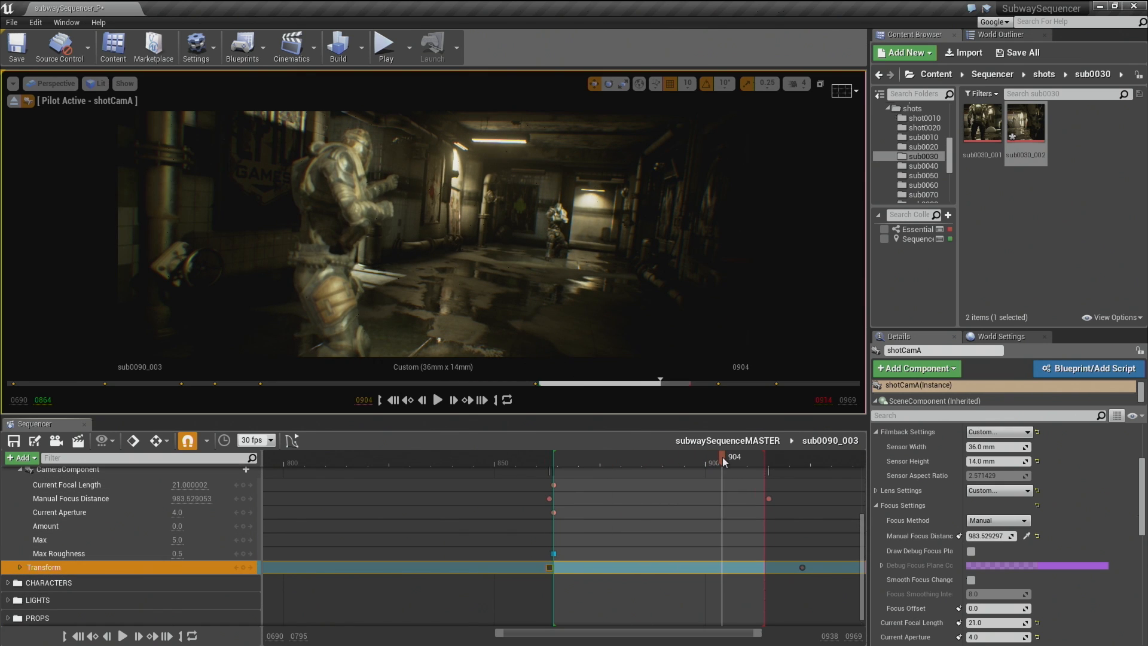
click(243, 567)
right_drag(430, 233, 431, 233)
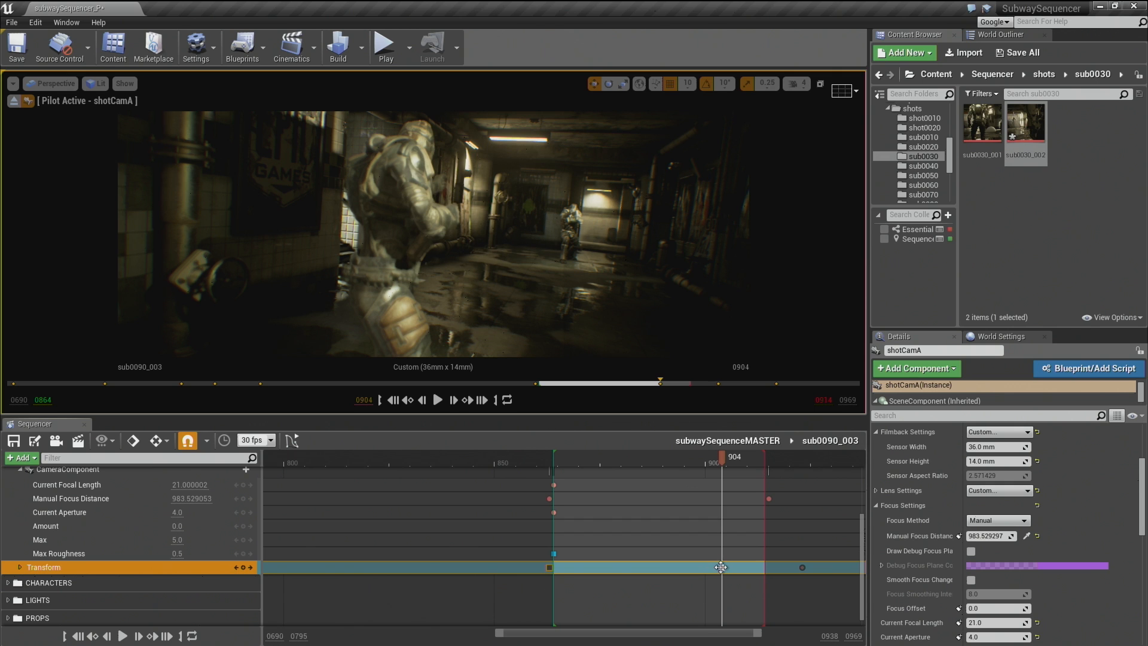
drag(721, 567, 764, 567)
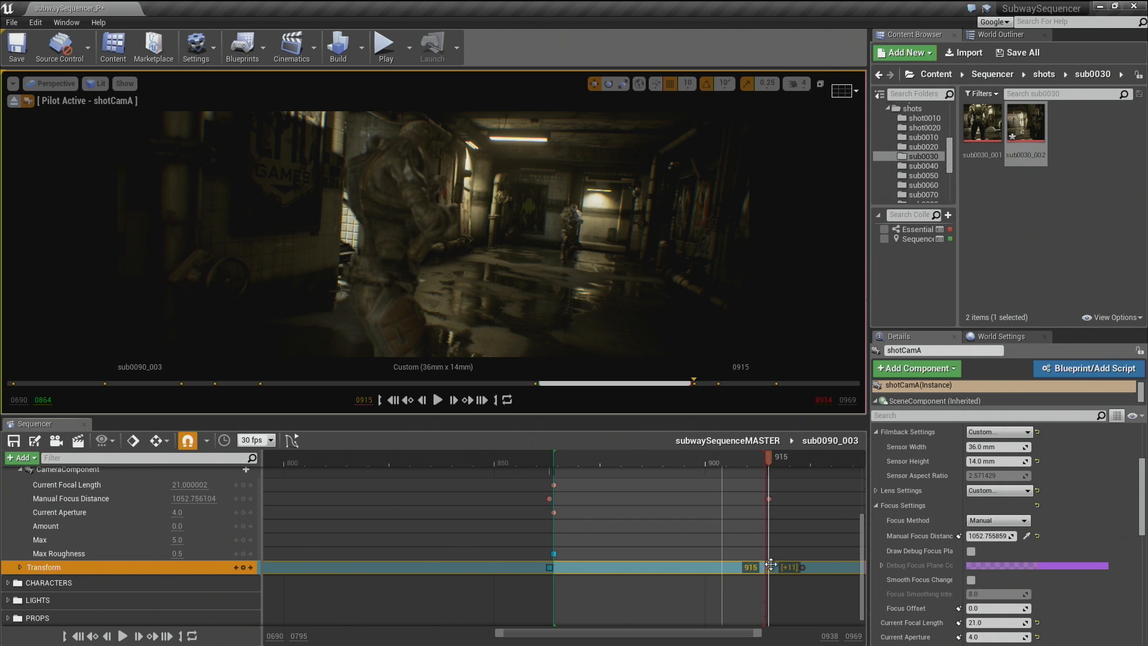
Step: Move shotCamA's starting Transform key to frame 864 and play the shot to preview the camera move
mouse_move(545, 566)
mouse_down()
mouse_move(583, 568)
mouse_move(556, 565)
mouse_up()
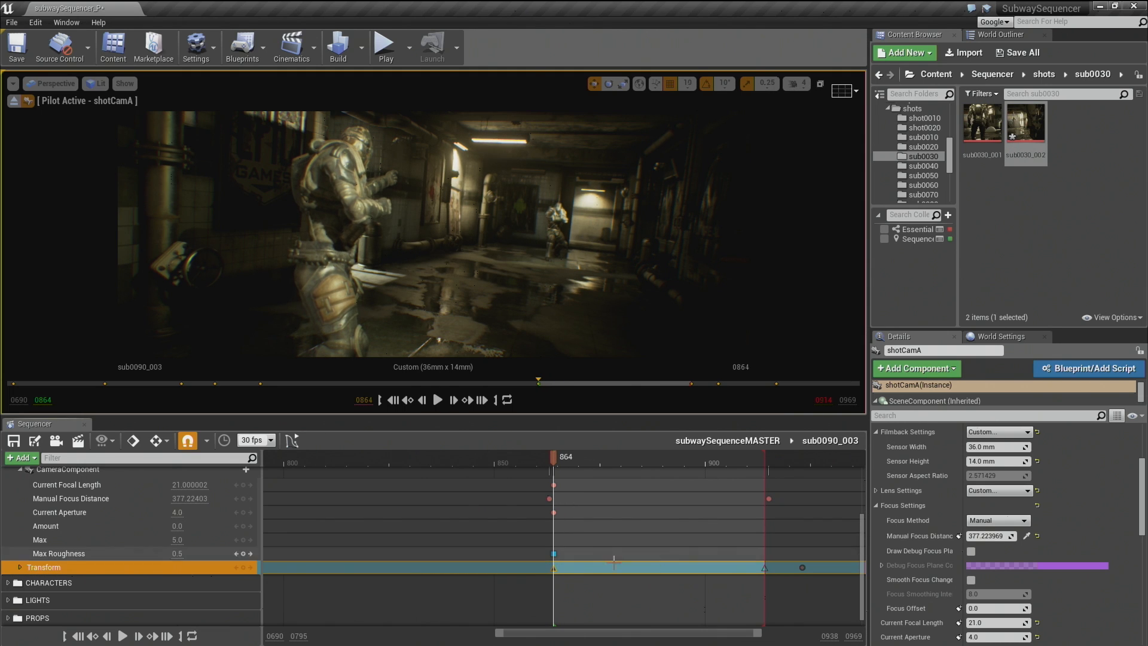
key(space)
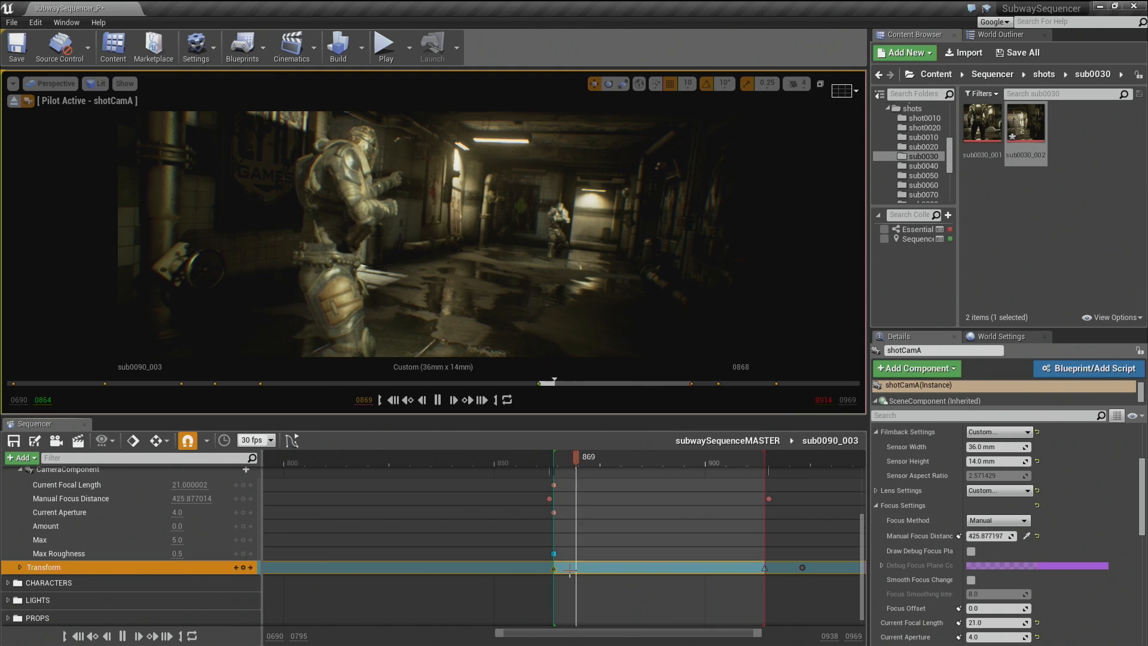
key(space)
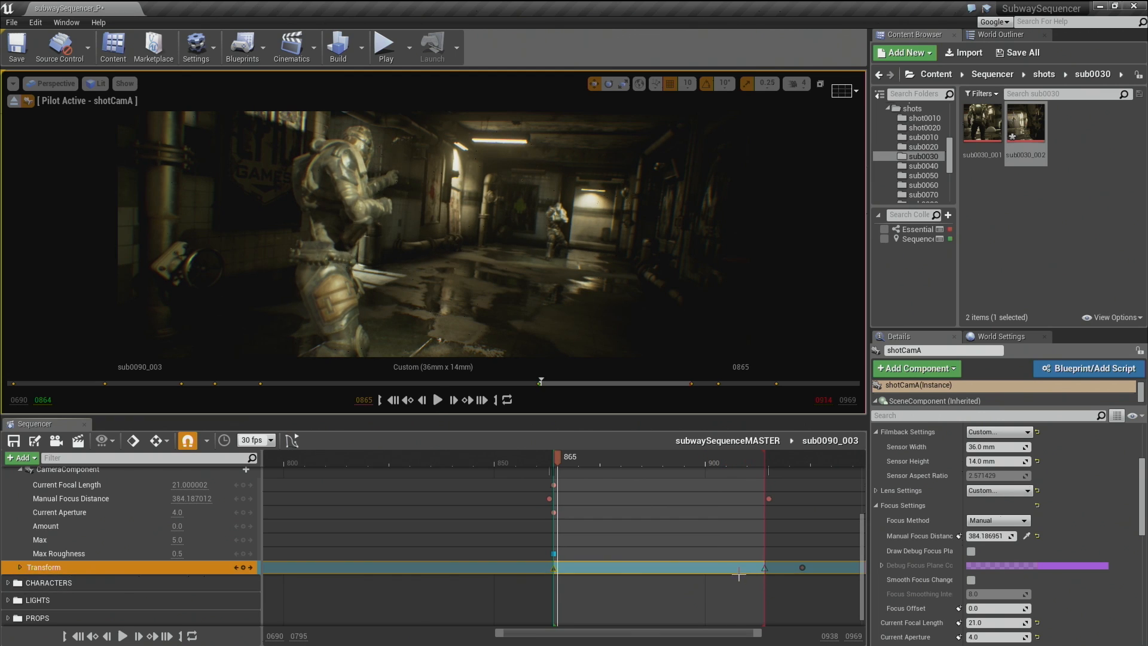
right_drag(787, 593, 586, 599)
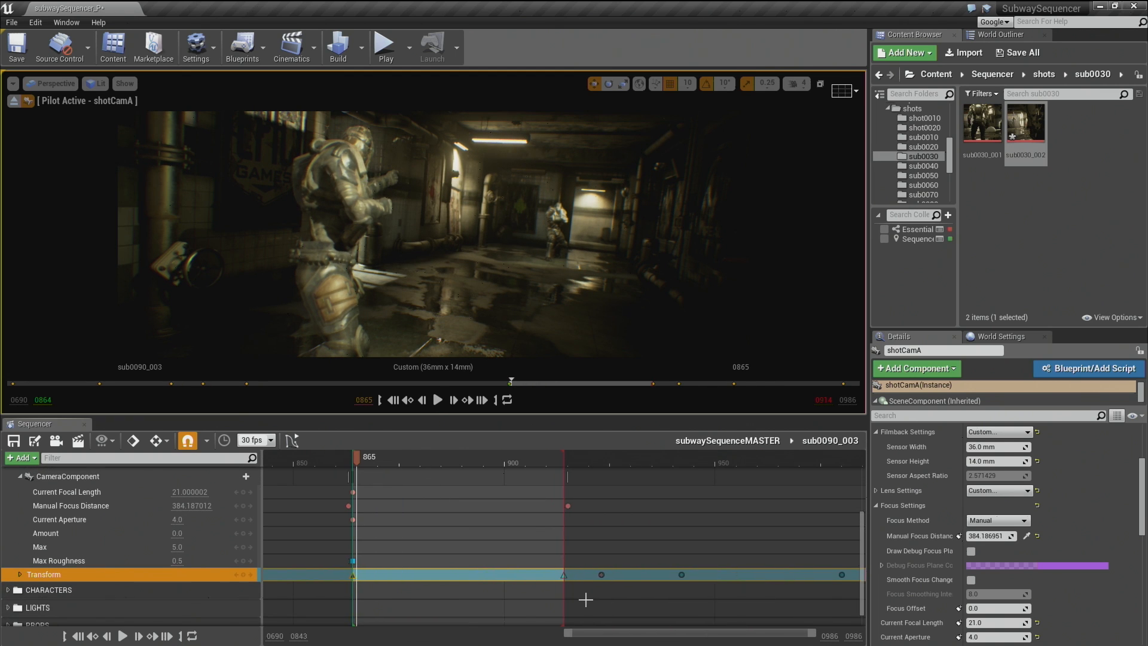
Step: Move shotCamA's end Transform key about 30 frames past the end of sub0090_003 and play the shot to preview the slower move
scroll(631, 599, down, 2)
click(631, 598)
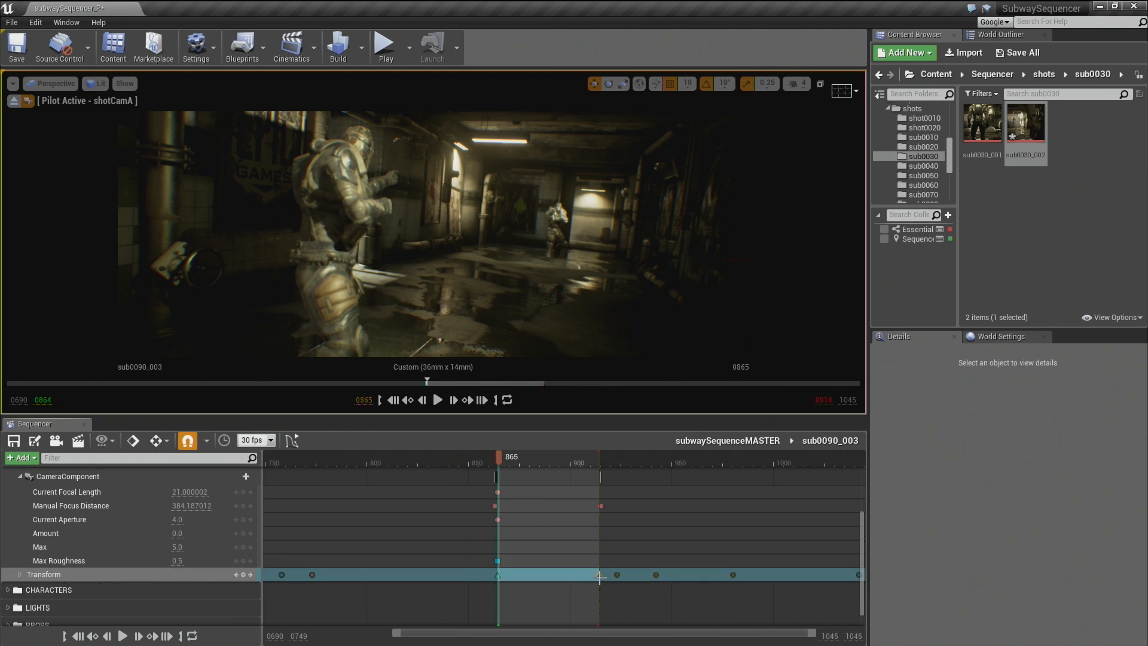
drag(596, 574, 659, 571)
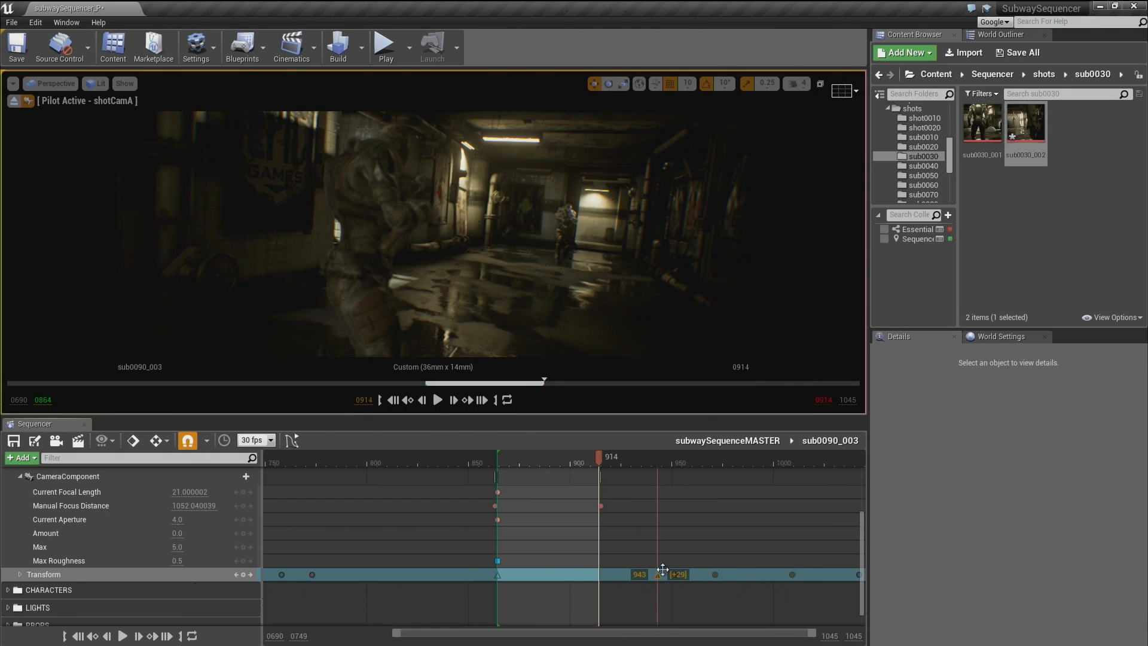
click(498, 577)
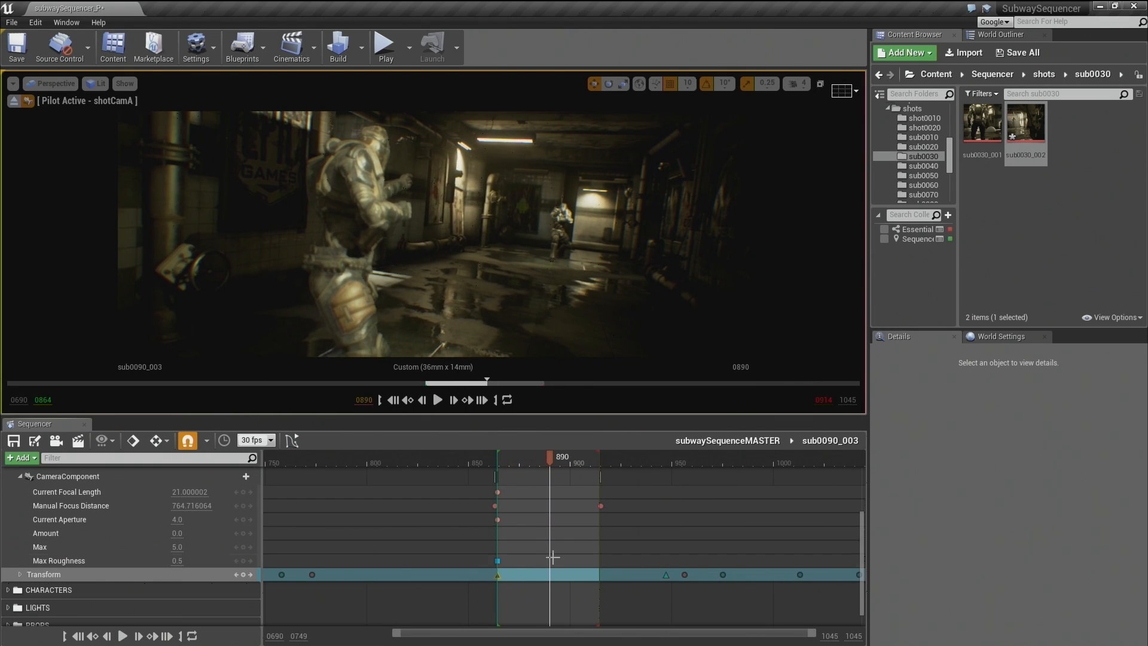
key(space)
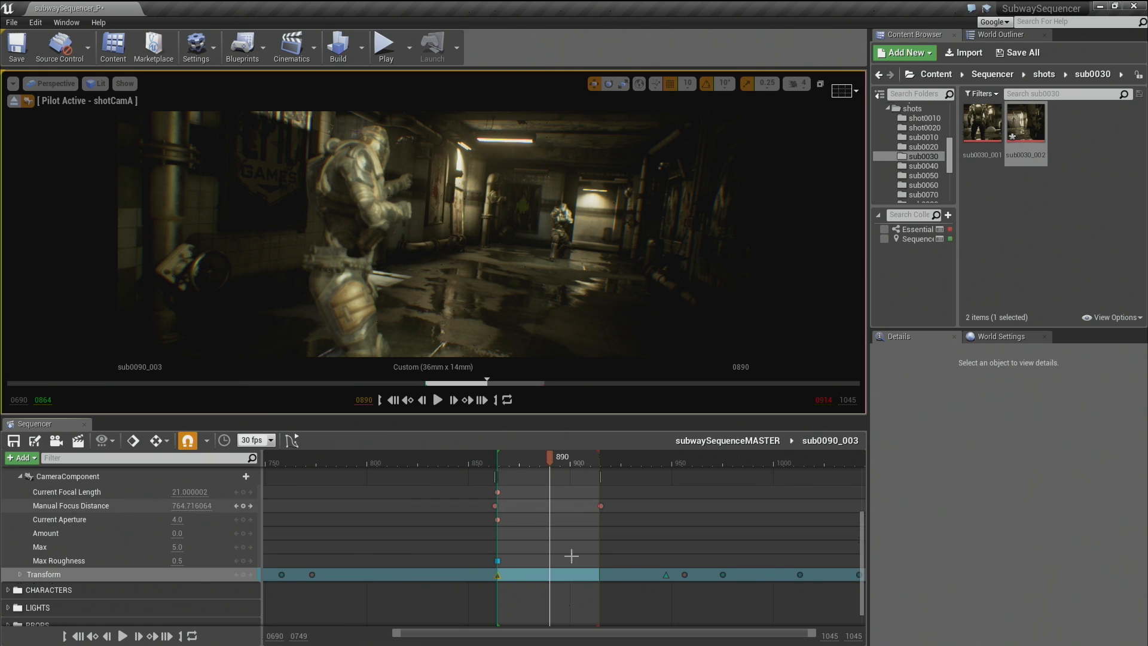
Step: Advance through sub0090_003 frame by frame from frame 890 to 906 to examine the camera move
key(Right)
key(Right)
key(Right)
key(Right)
key(Right)
key(Right)
key(Right)
key(Right)
key(Right)
key(Right)
key(Right)
key(Right)
key(Right)
key(Right)
key(Right)
key(Right)
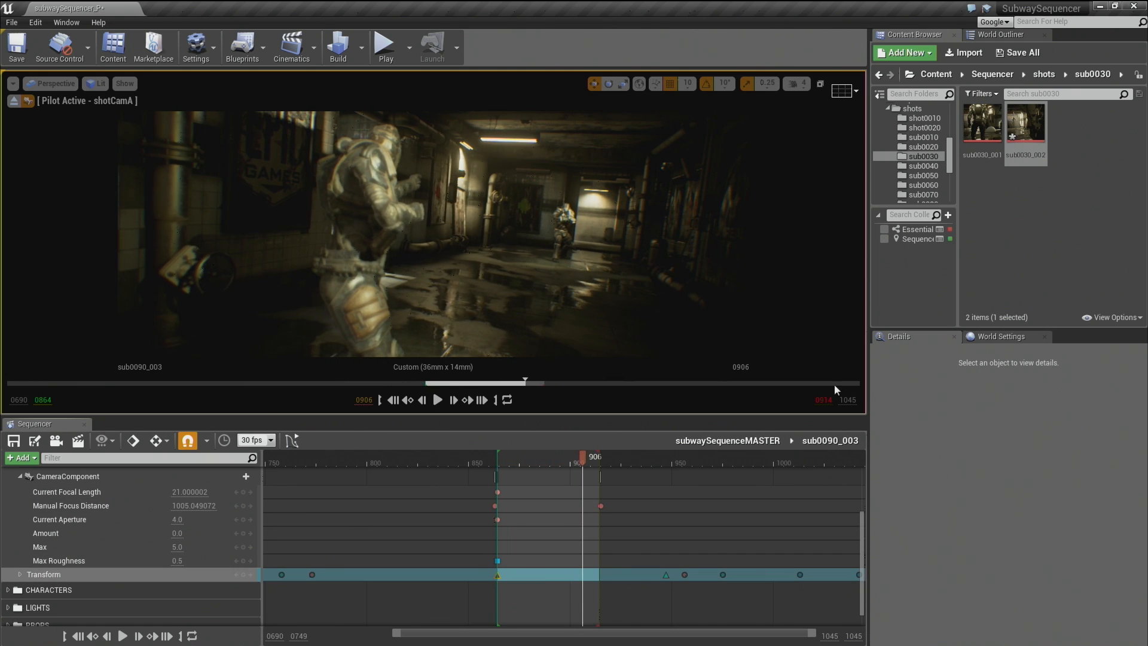
Step: Return to subwaySequenceMASTER and play the cut from sub0080_003 into sub0090_003
click(723, 440)
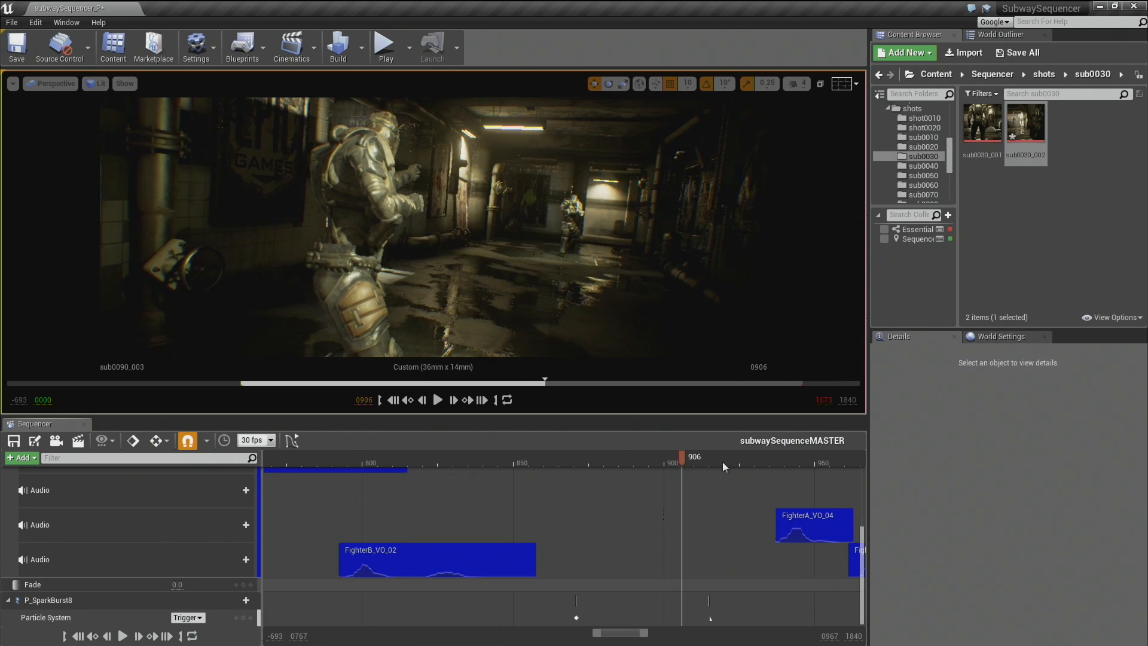
scroll(849, 538, up, 5)
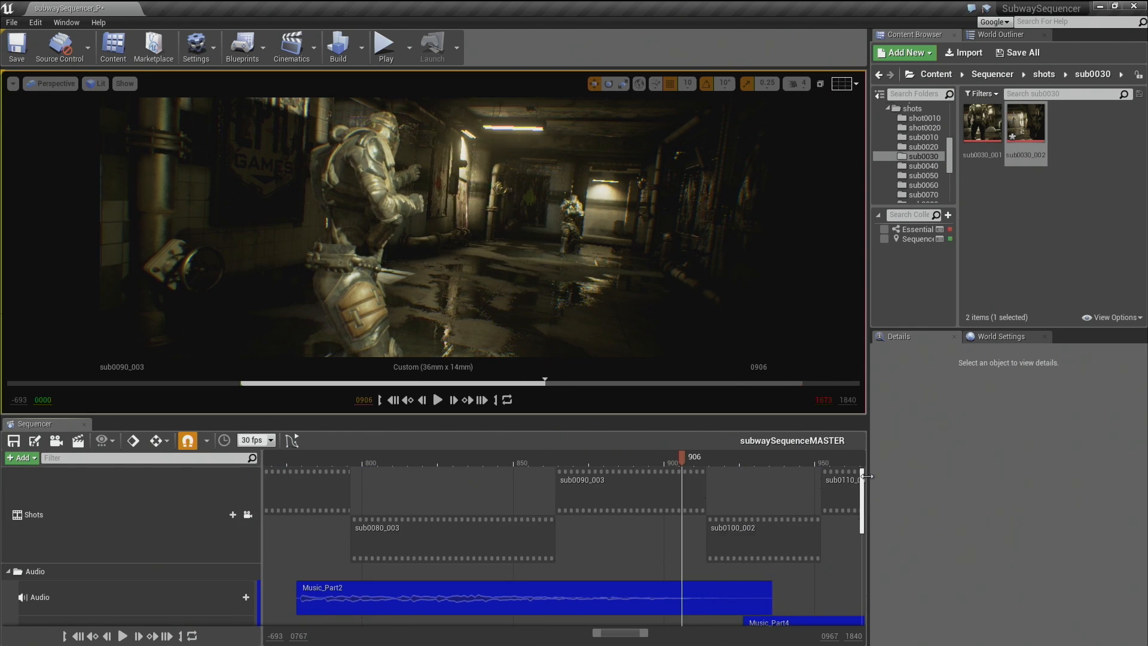
drag(565, 456, 510, 461)
key(space)
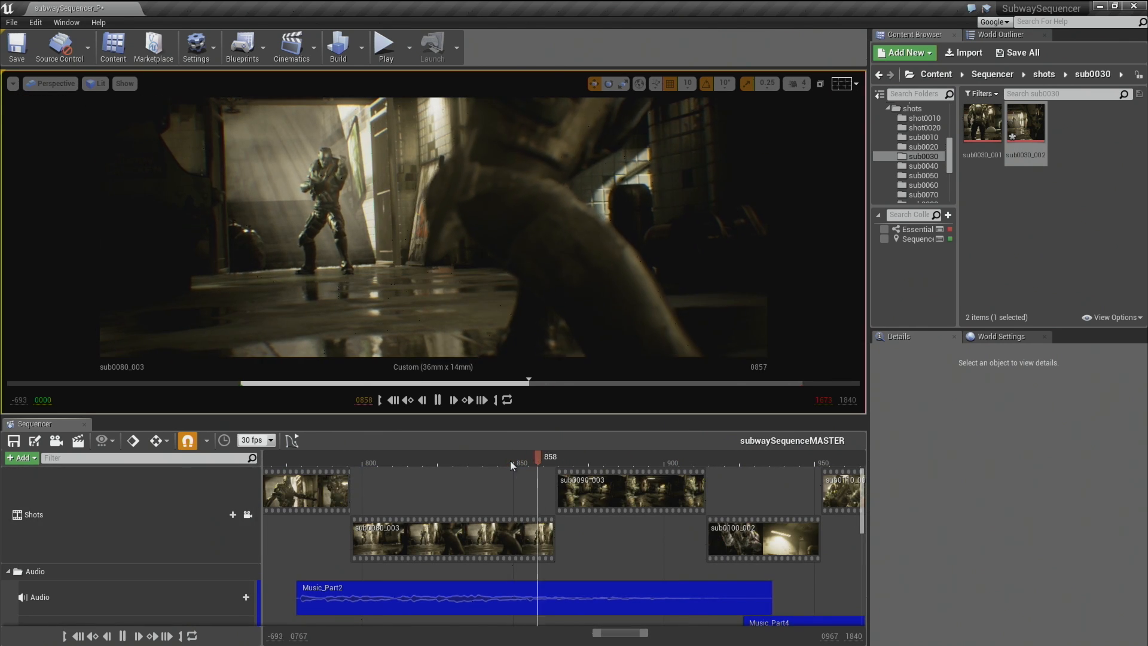
Step: Switch the sub0090_003 shot to Take 2 and play the cut from around frame 850
right_click(618, 498)
mouse_move(647, 455)
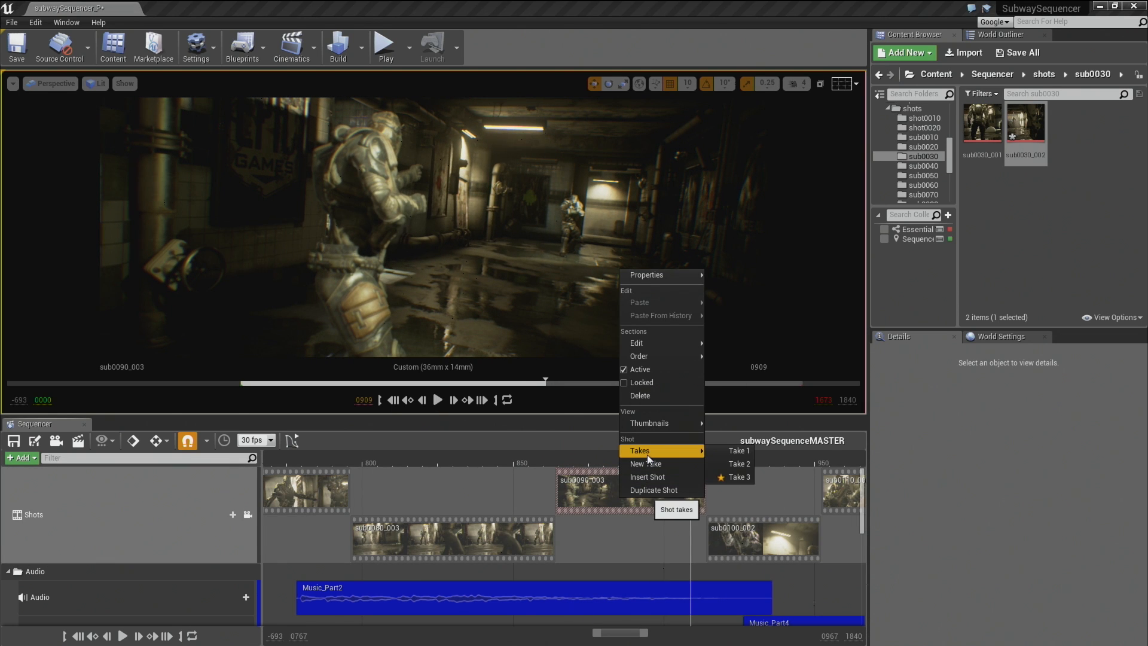
click(739, 464)
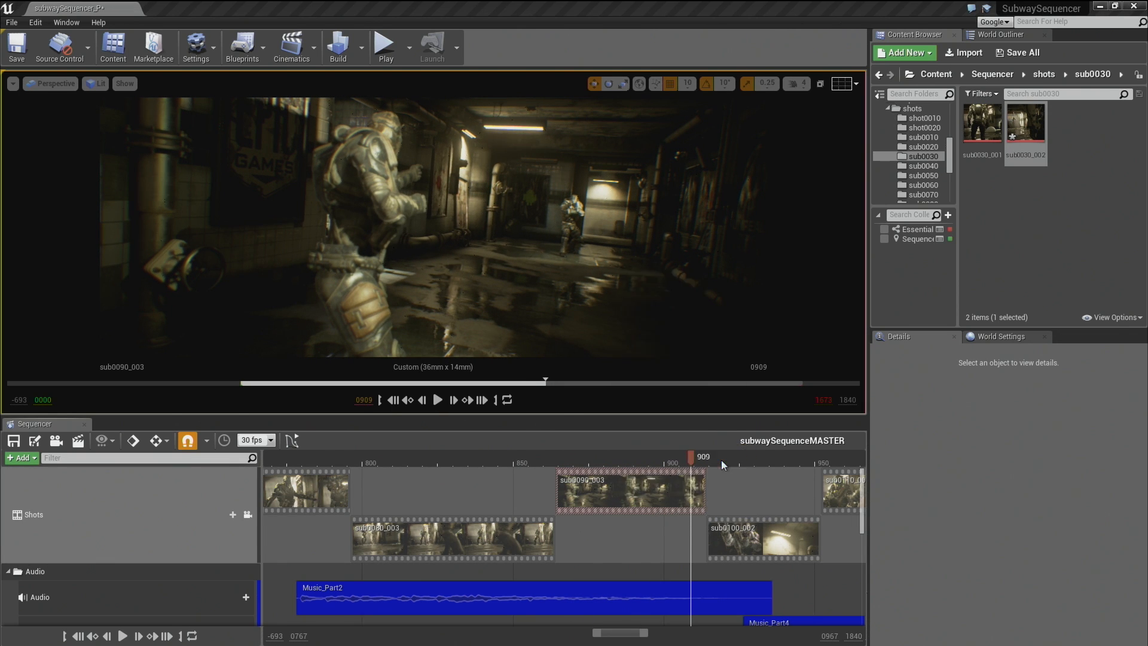
click(505, 457)
key(space)
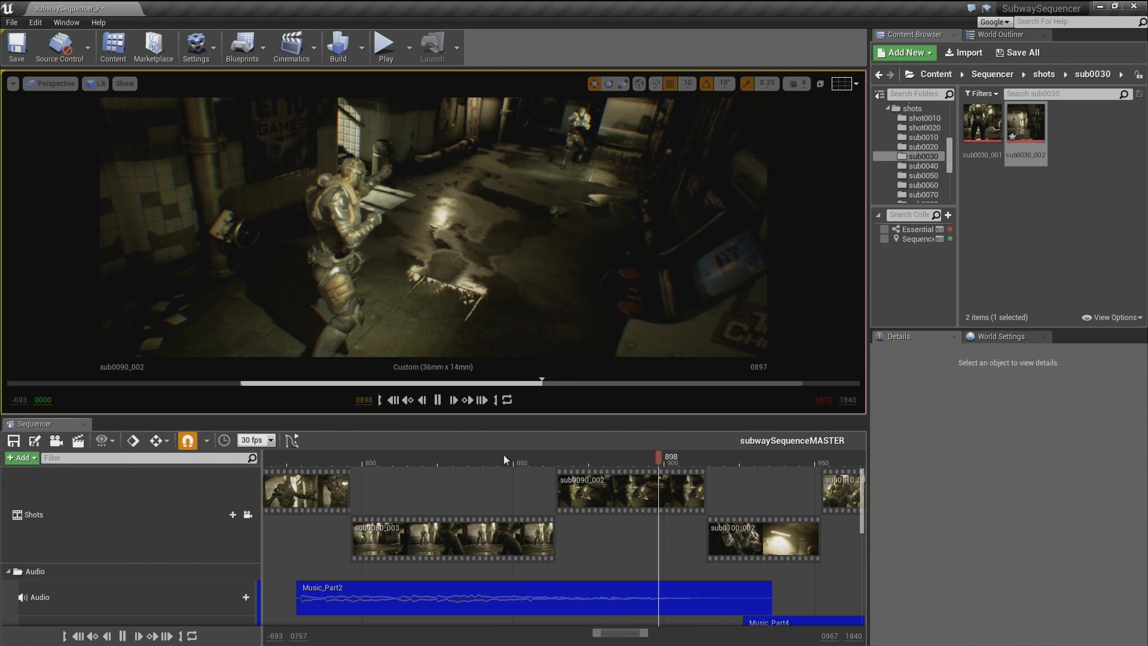
key(space)
click(547, 458)
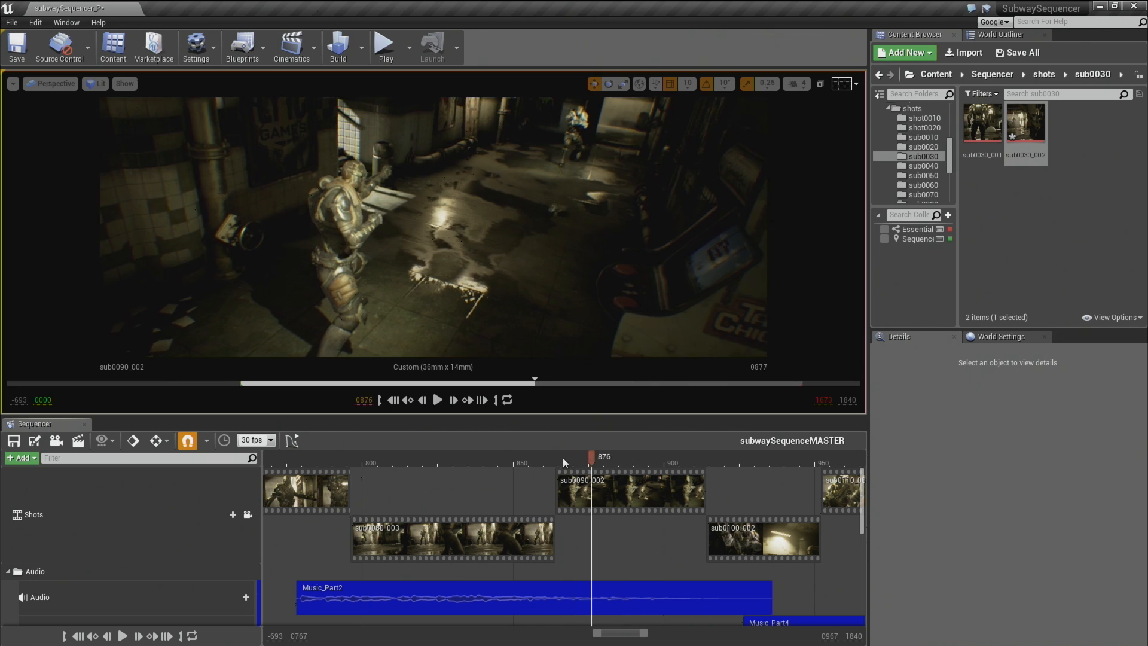
Step: Switch the sub0090_002 shot back to Take 3 and play the cut up to frame 898
click(594, 457)
right_click(600, 488)
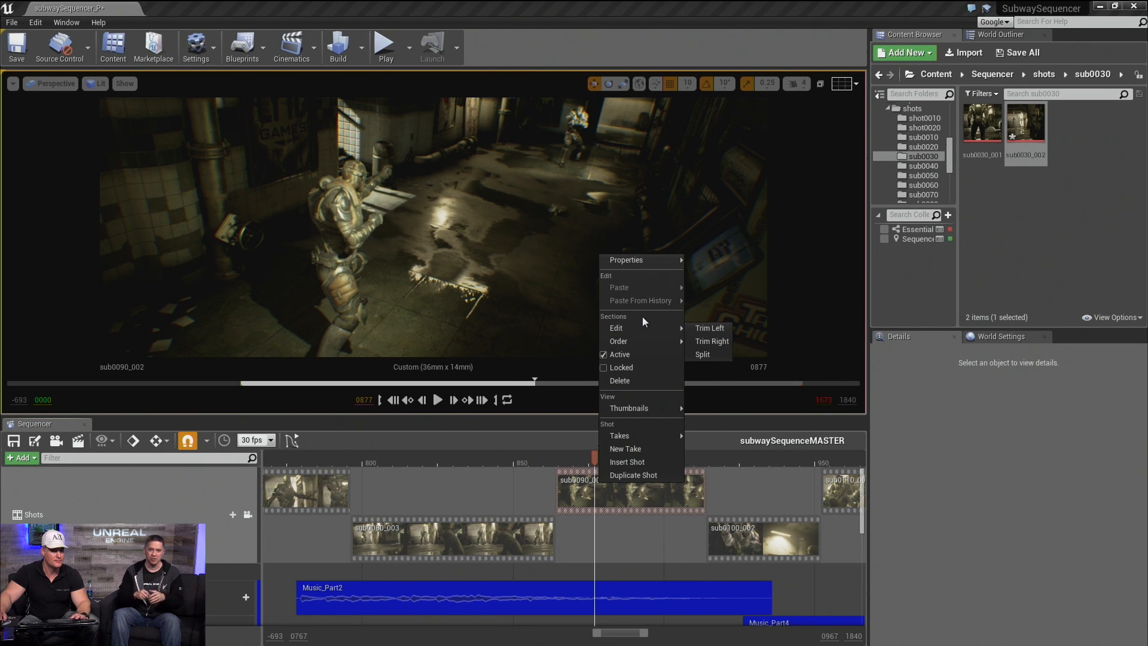
mouse_move(620, 435)
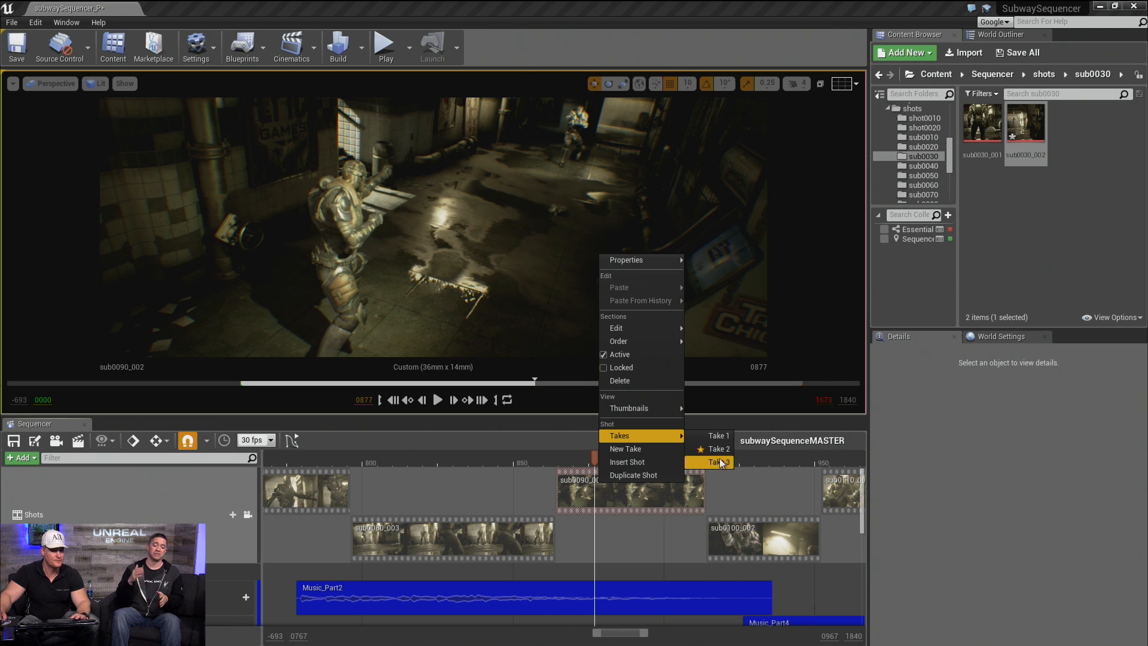
click(719, 462)
click(506, 458)
key(space)
key(space)
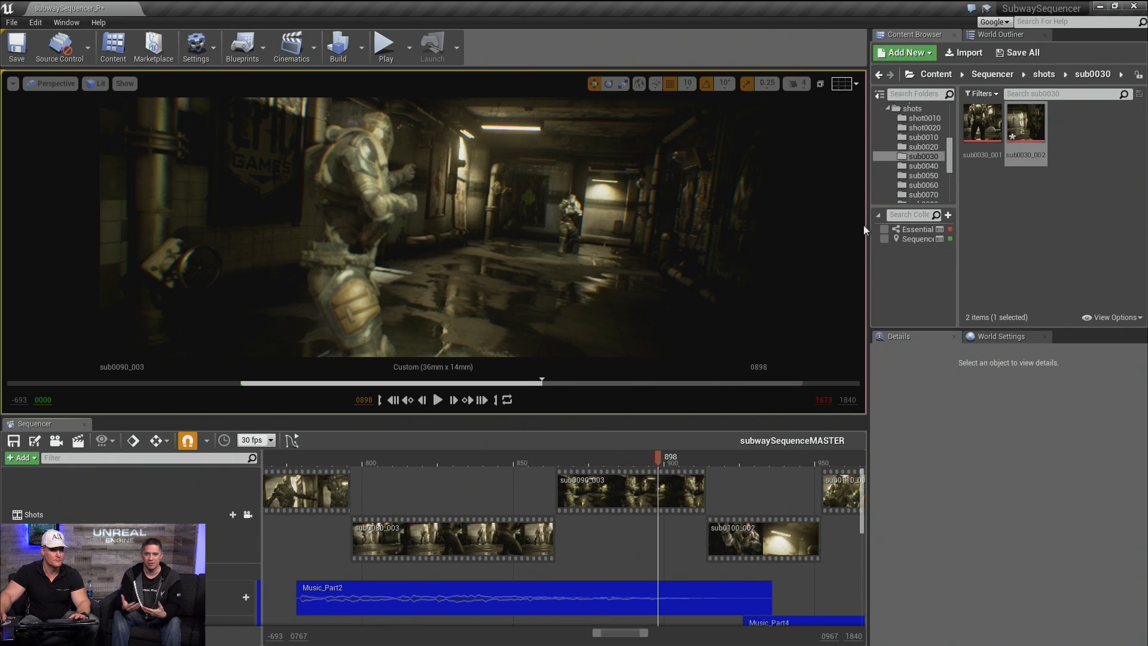
Step: Open sub0090_003 and place P_TrashFire from the Sequencer collection on the corridor floor in front of the trooper
click(910, 239)
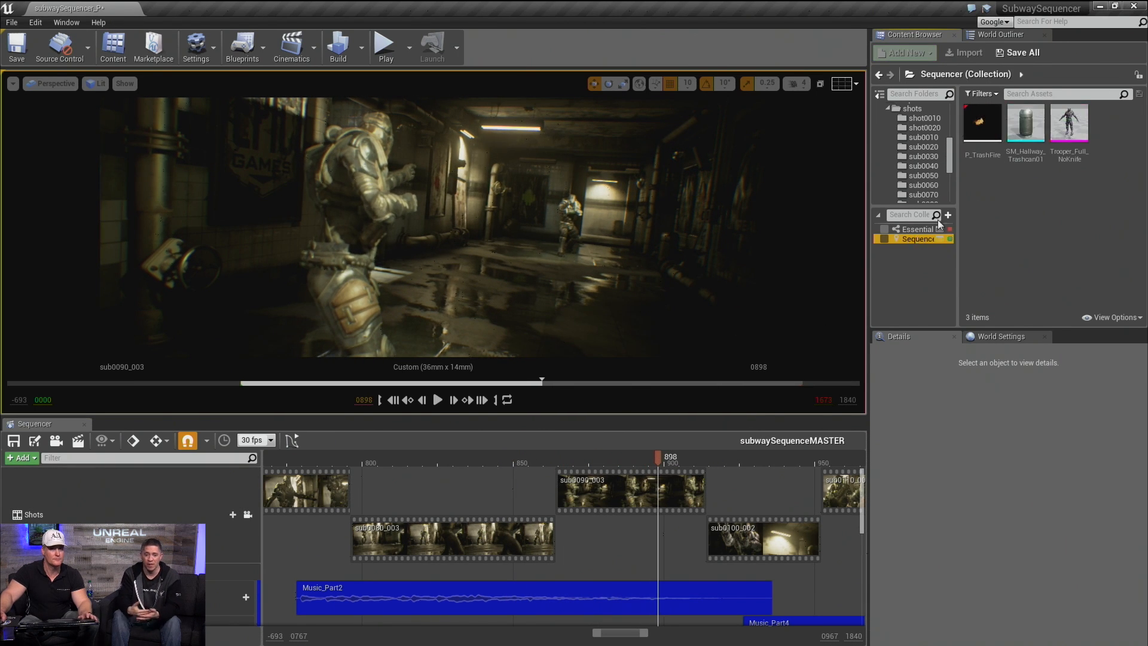
click(986, 119)
drag(983, 121, 636, 287)
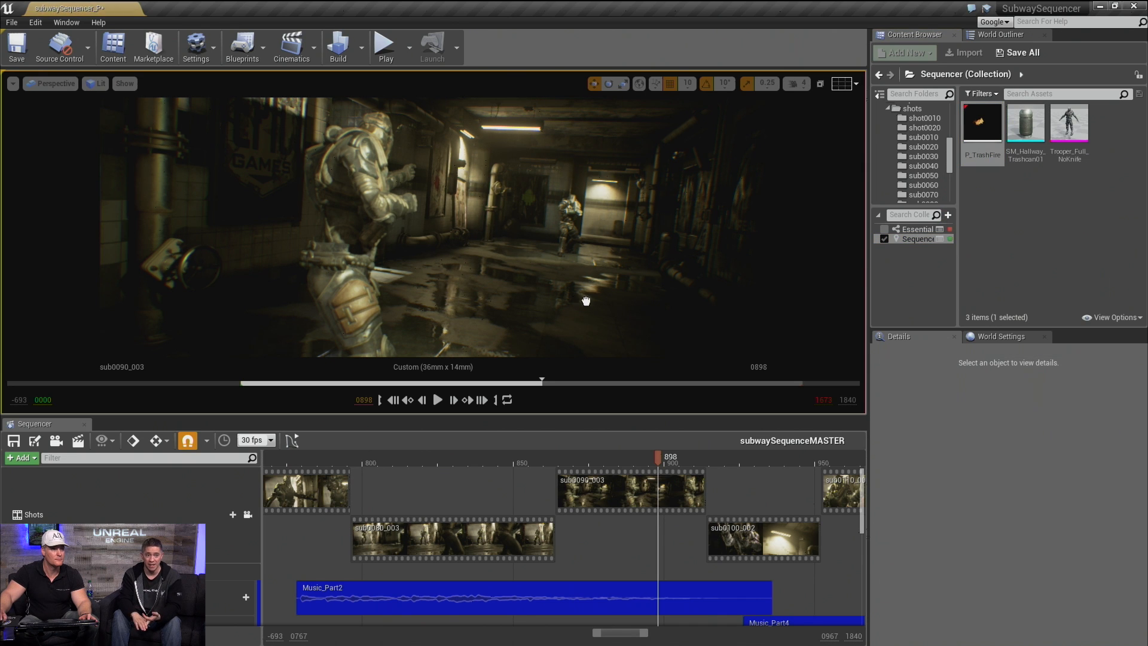
drag(1029, 221, 987, 119)
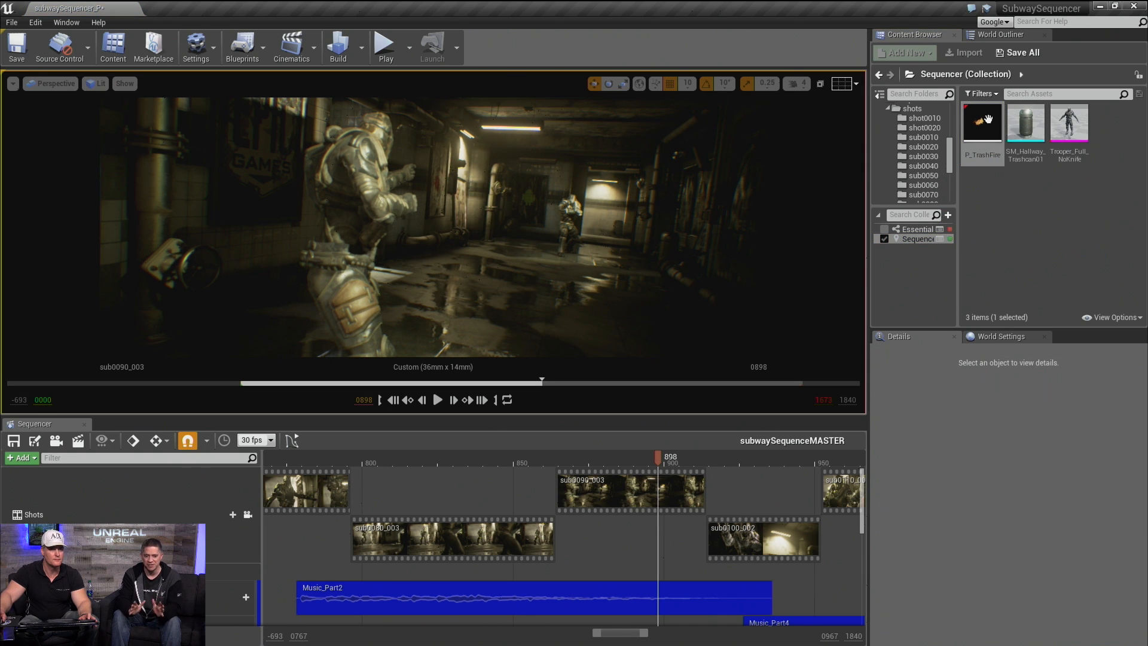
double_click(633, 483)
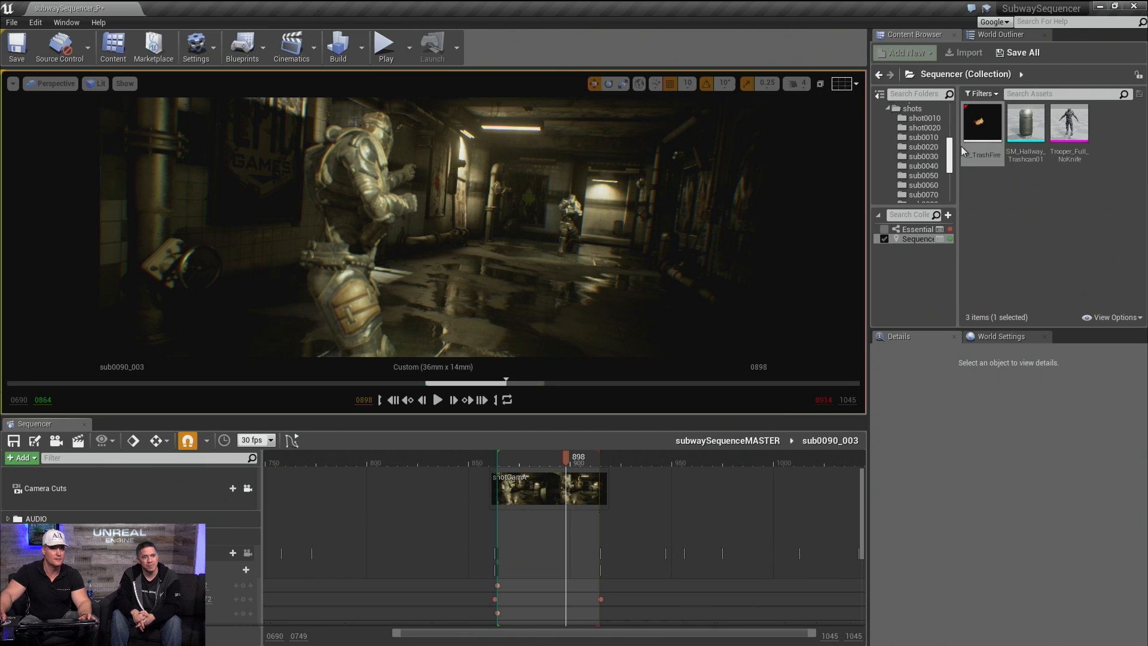
drag(986, 119, 527, 305)
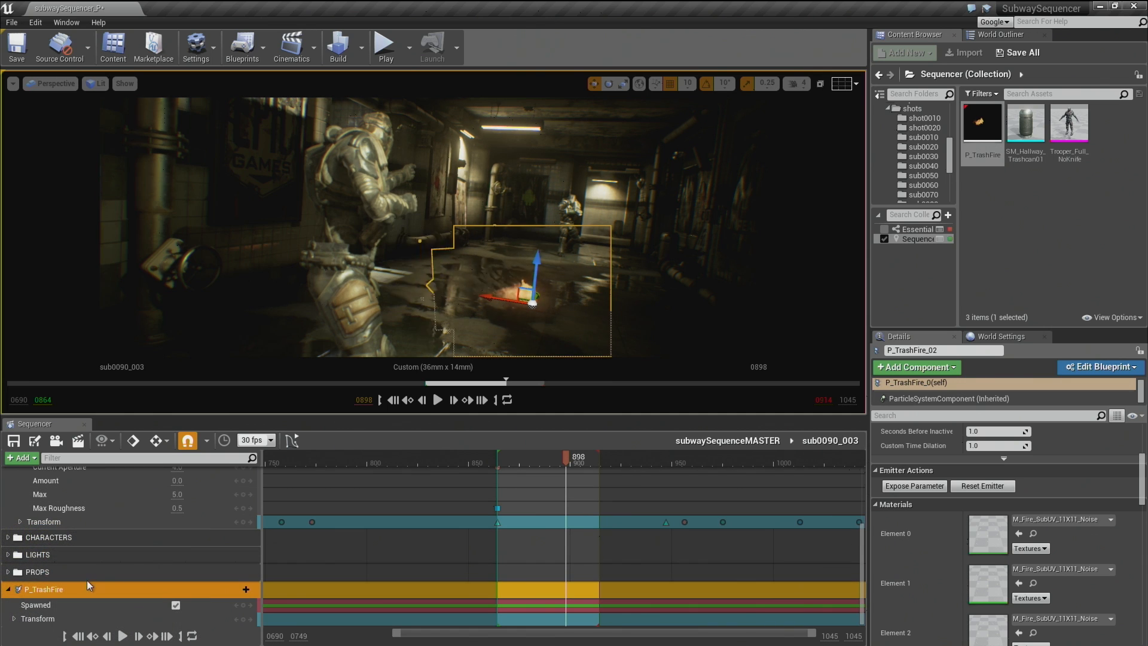
Step: Play sub0090_003 from before its start to preview the fire on the floor
click(465, 461)
key(space)
key(space)
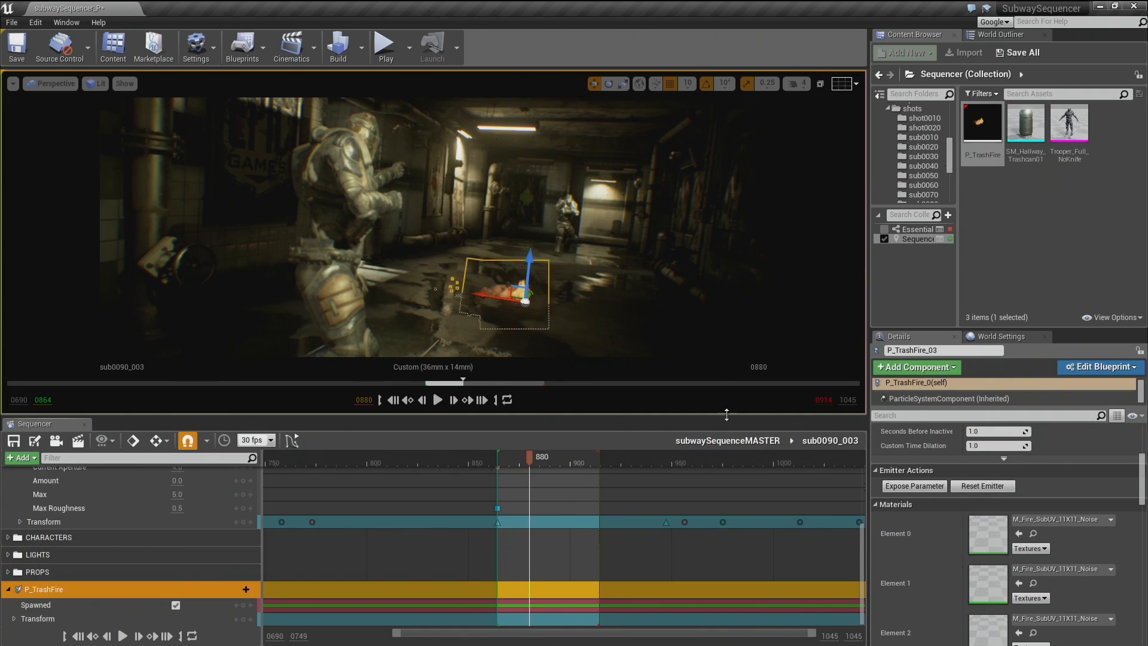
Step: Return to subwaySequenceMASTER and play the cut from sub0080_003 into sub0090_003 with the fire
click(709, 440)
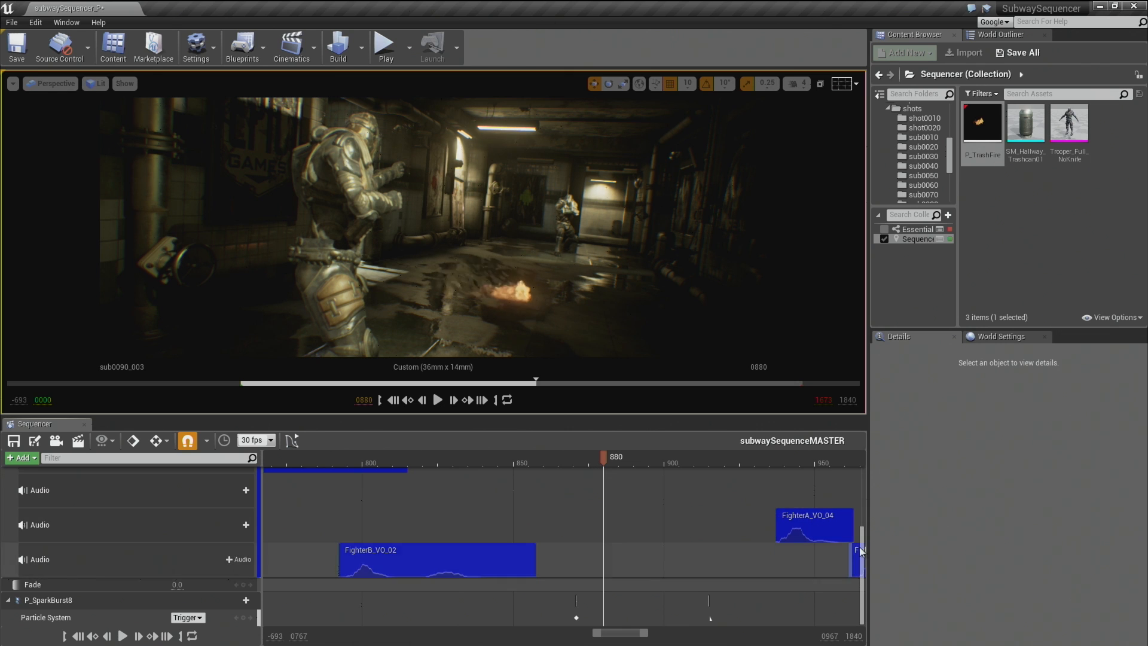
drag(862, 535, 874, 479)
click(547, 462)
key(space)
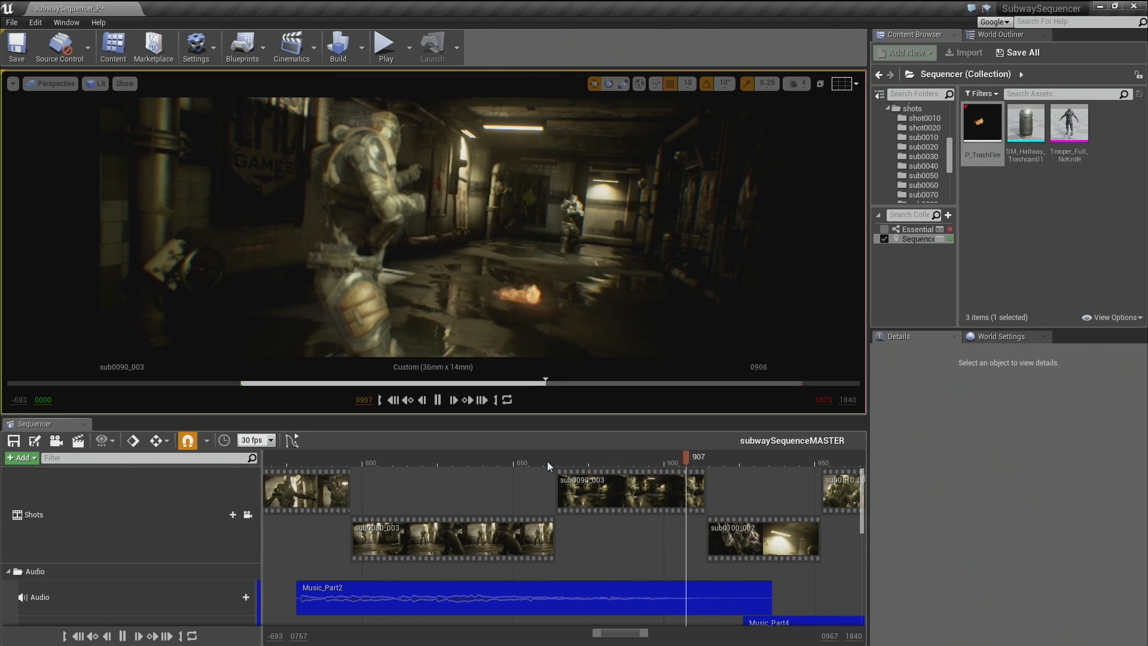
key(space)
click(440, 462)
key(space)
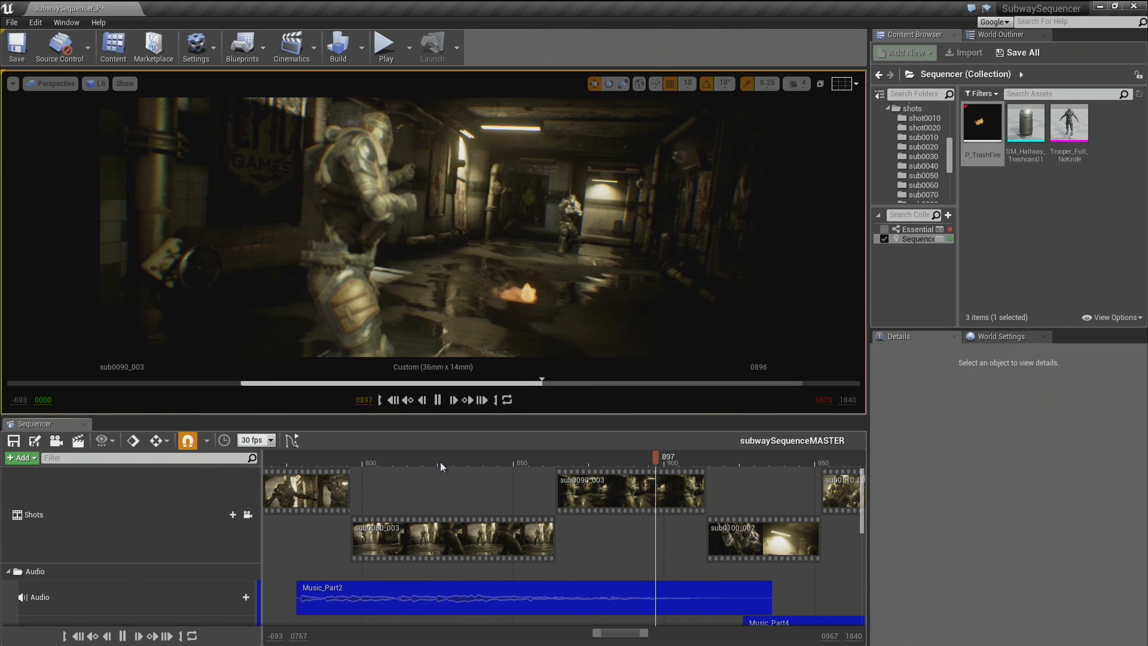
key(space)
Step: Set the sub0090 shot to Take 2 and play the cut to compare it without the fire
right_click(611, 497)
mouse_move(639, 454)
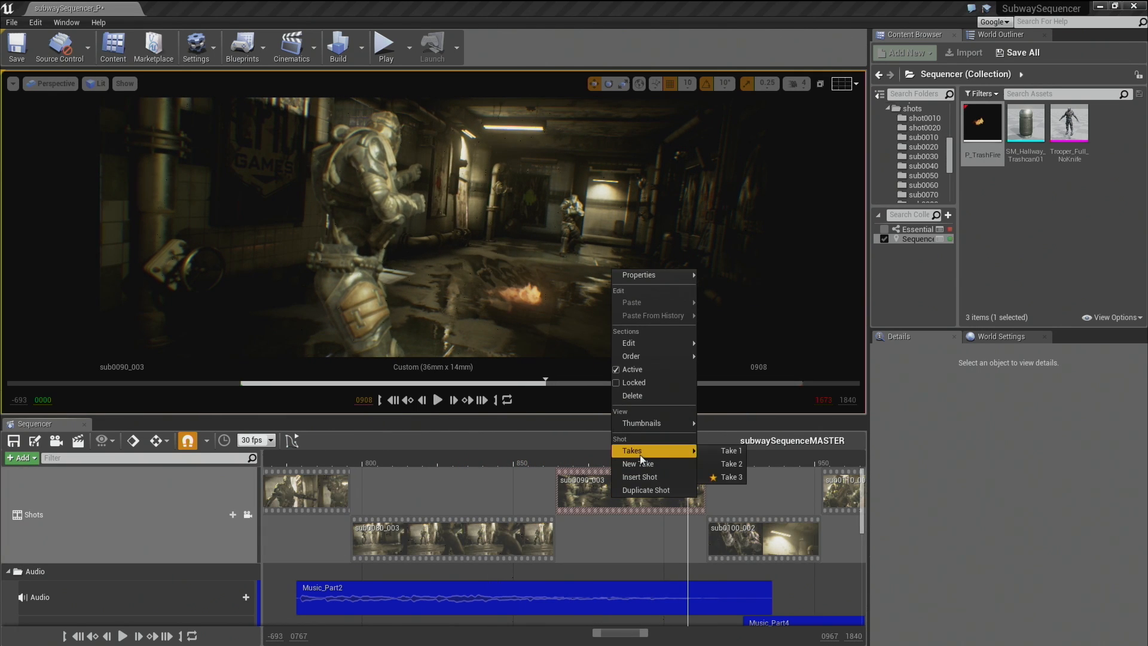
click(734, 464)
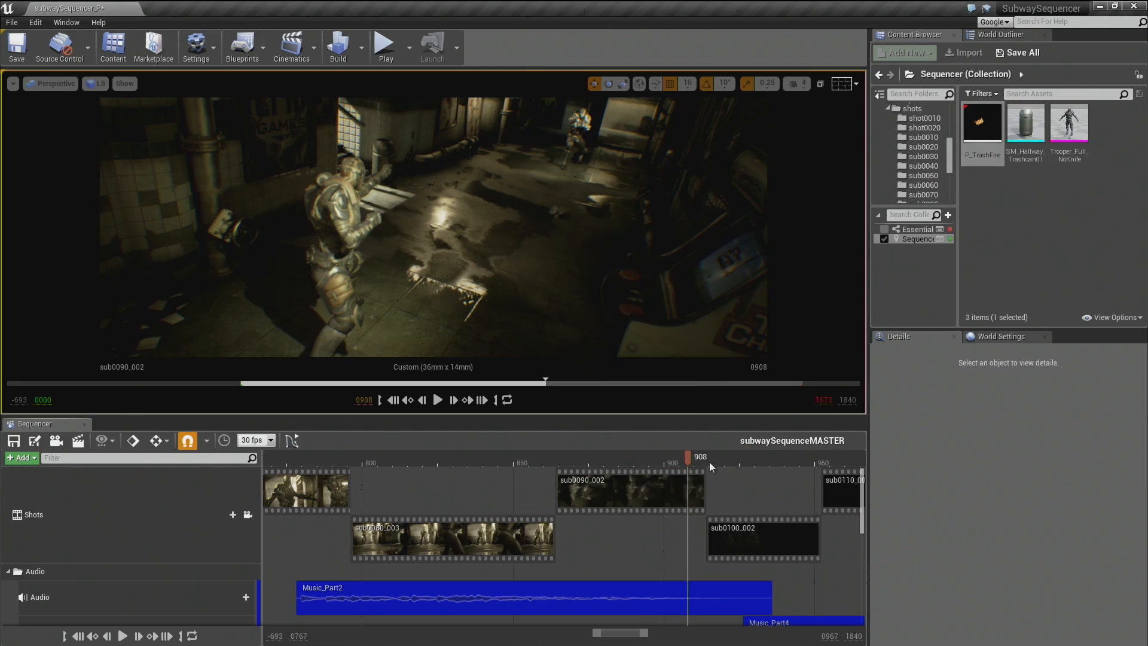
click(542, 455)
key(space)
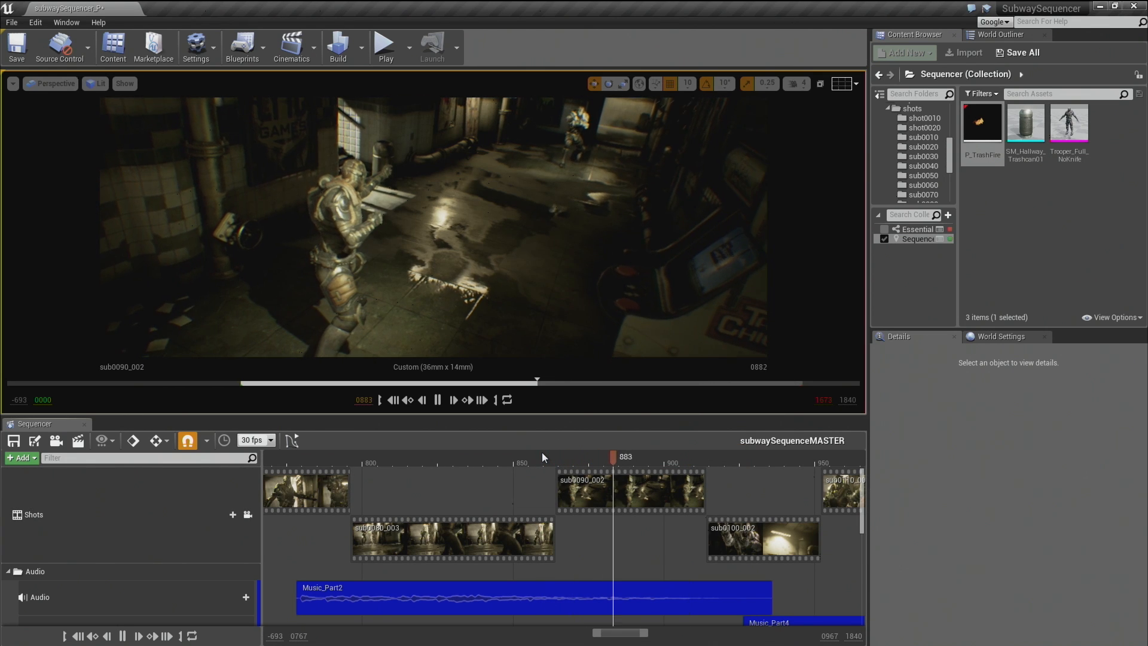
key(space)
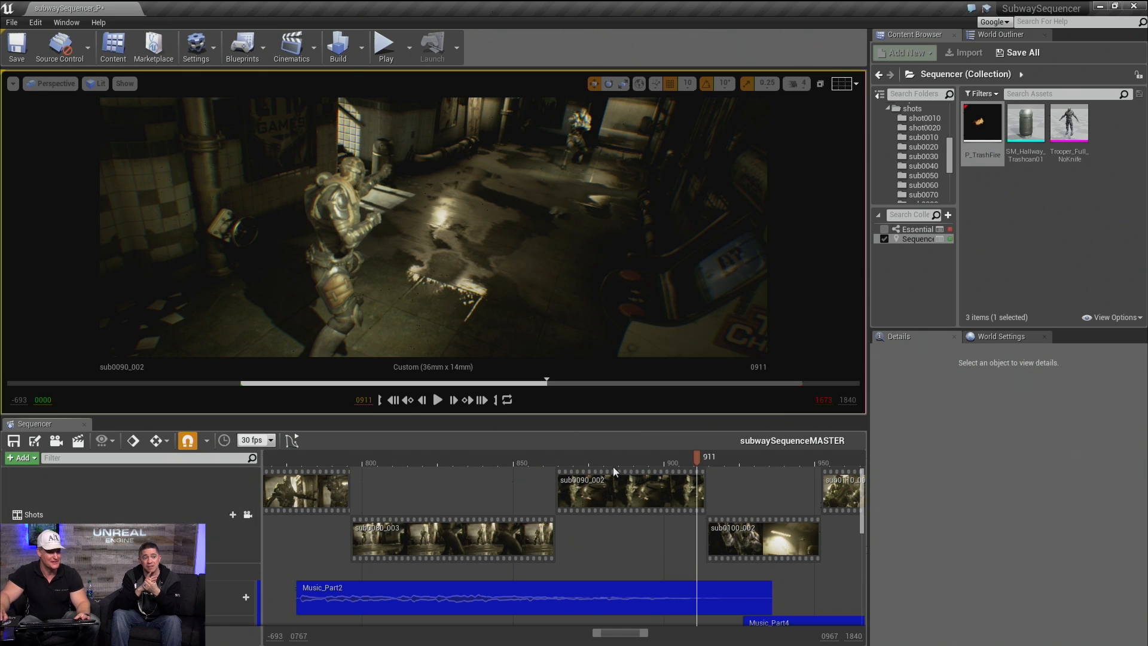
Step: Advance through take sub0090_002 frame by frame to frame 891 to examine the original framing
click(583, 460)
key(Right)
key(Right)
key(Right)
key(Right)
key(Right)
key(Right)
key(Right)
key(Right)
key(Right)
key(Right)
key(Right)
key(Right)
key(Right)
key(Right)
key(Right)
key(Right)
key(Right)
key(Right)
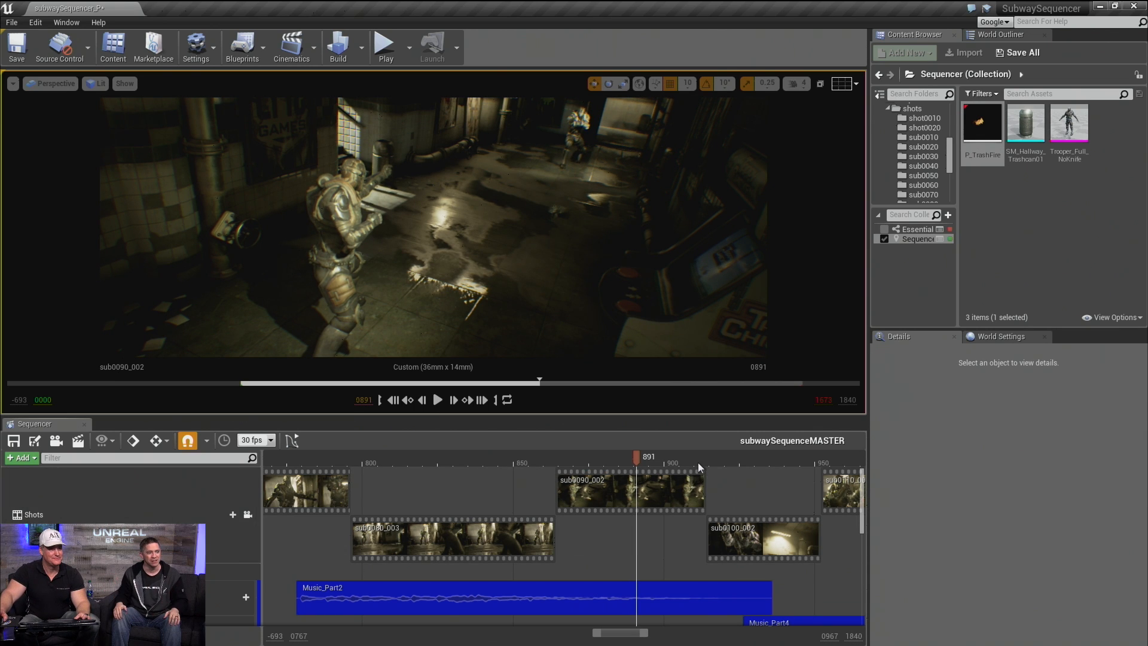
Step: Play the sequence from around sub0100_002 into sub0150_002, and scrub back to frame 961 in sub0110_002
scroll(732, 503, down, 4)
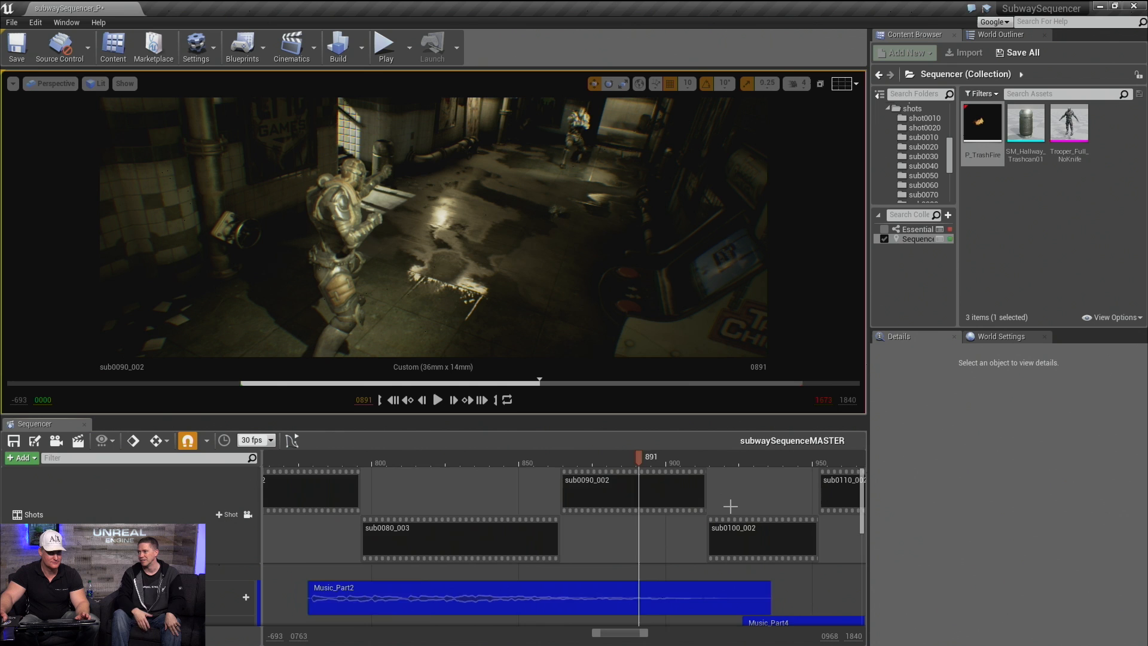
right_drag(734, 503, 536, 491)
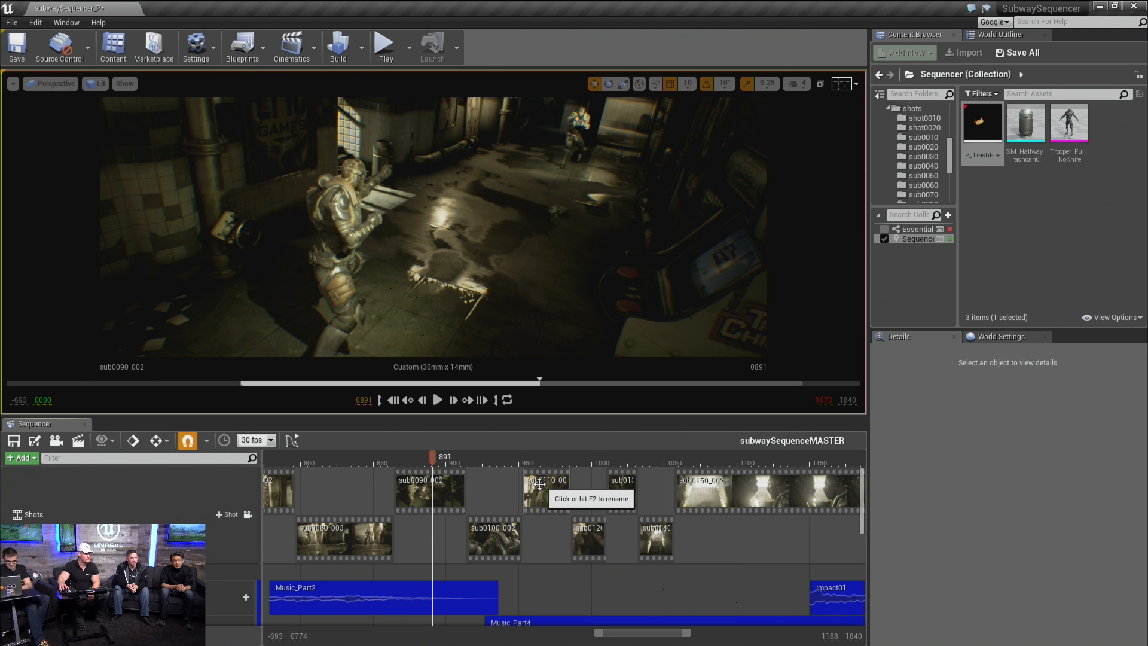
mouse_move(501, 456)
mouse_down()
mouse_move(525, 457)
mouse_move(479, 458)
mouse_up()
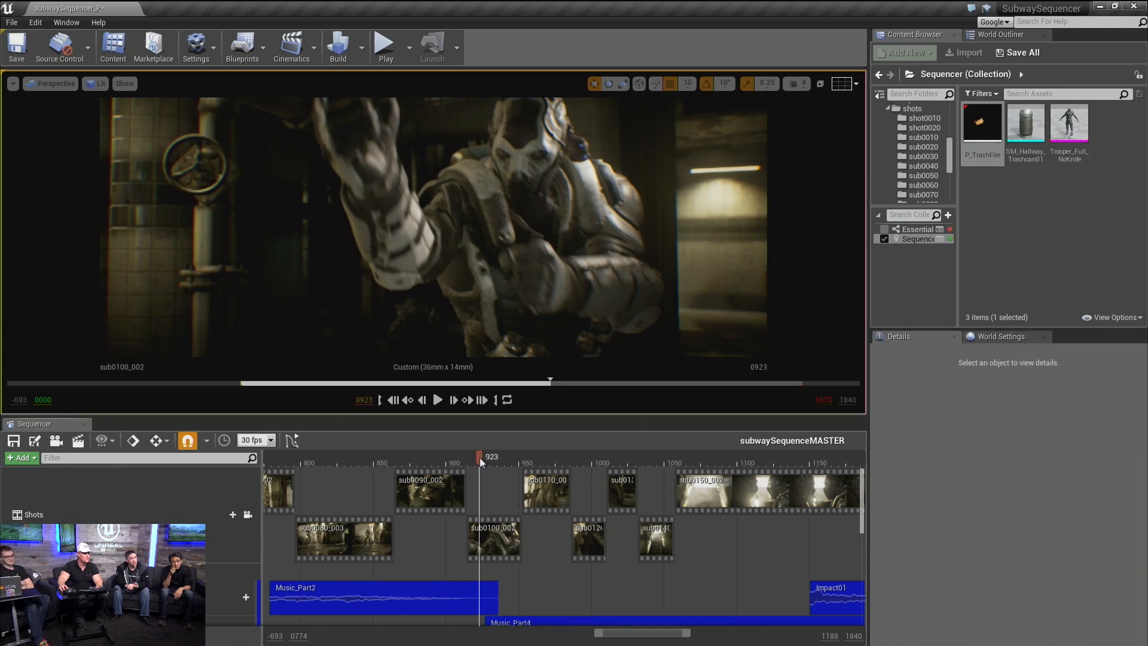
key(space)
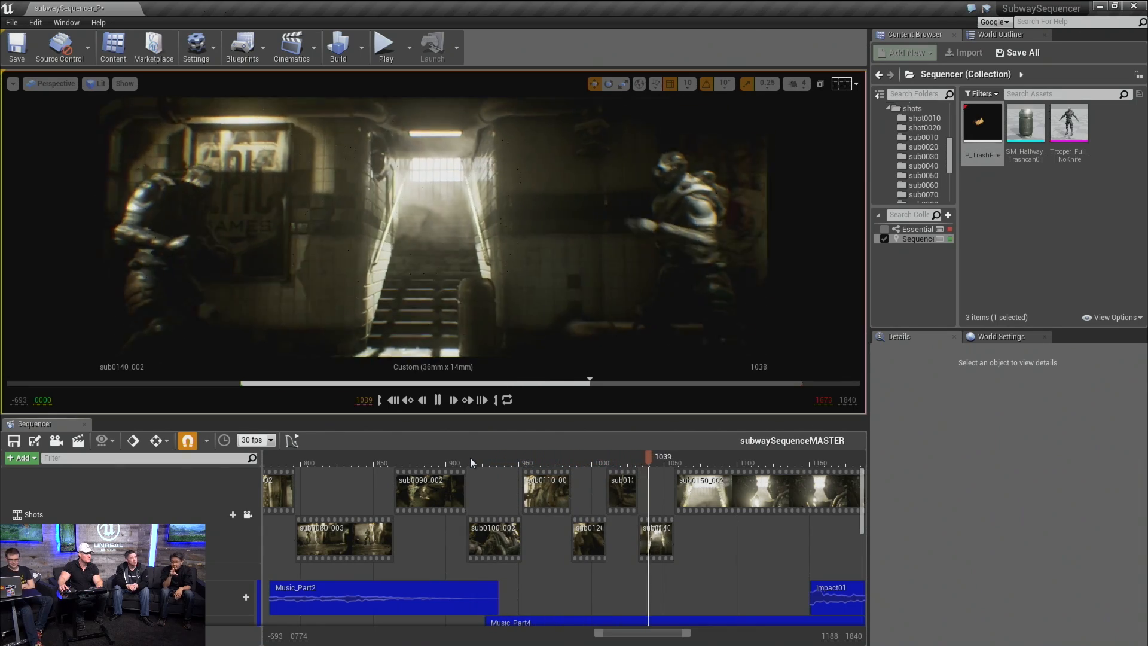
key(space)
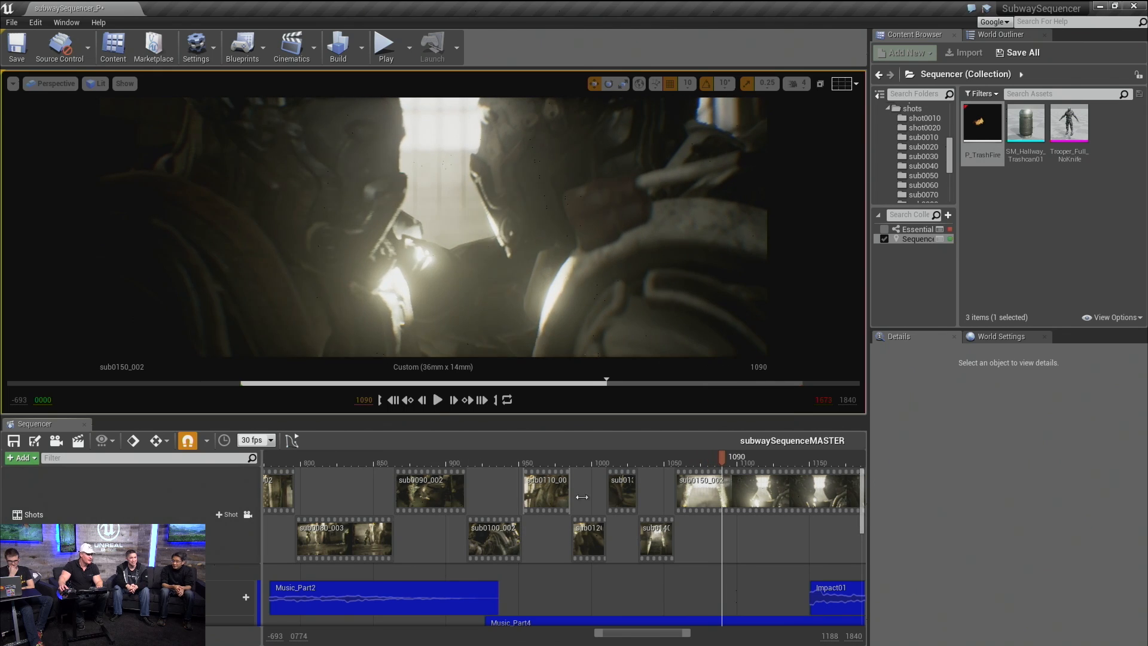
mouse_move(544, 456)
mouse_down()
mouse_move(450, 472)
mouse_move(529, 472)
mouse_up()
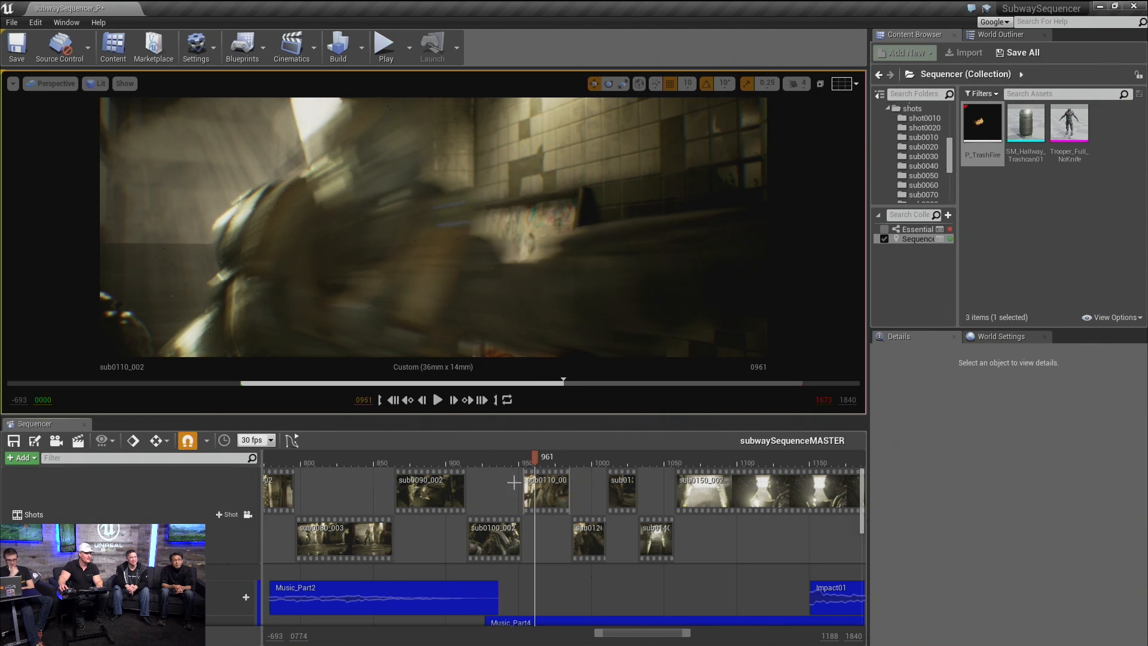
Step: Swap the order of sub0100_002 and sub0110_002 so sub0110_002 comes first, and play the reordered cut from around frame 900
click(494, 539)
drag(499, 537, 486, 491)
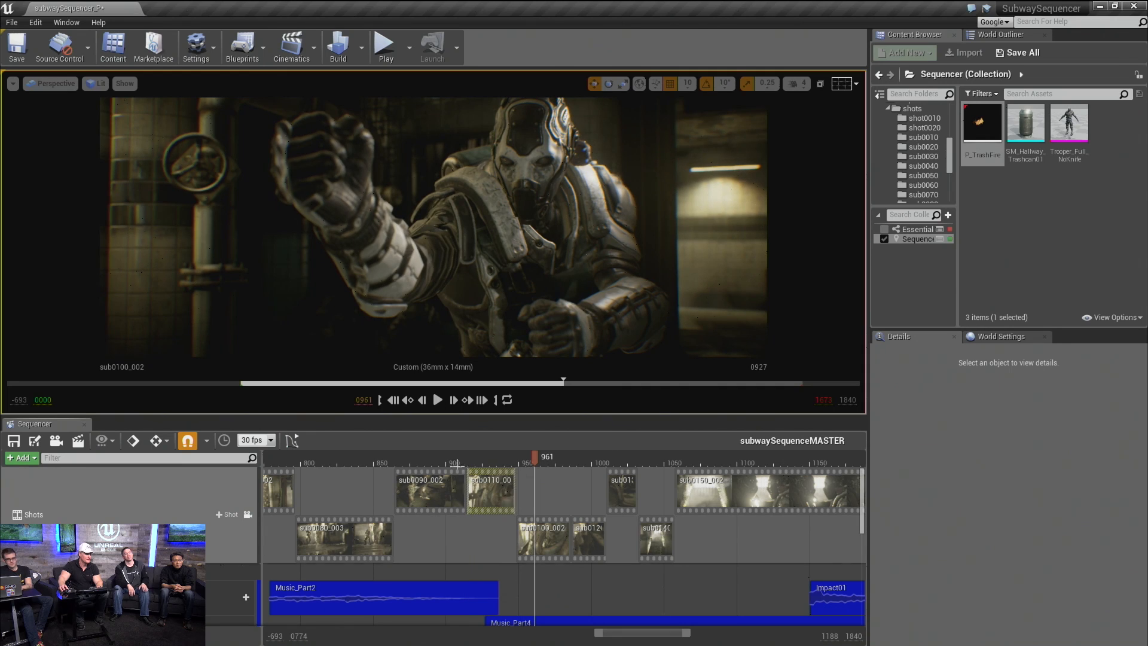
click(449, 461)
key(space)
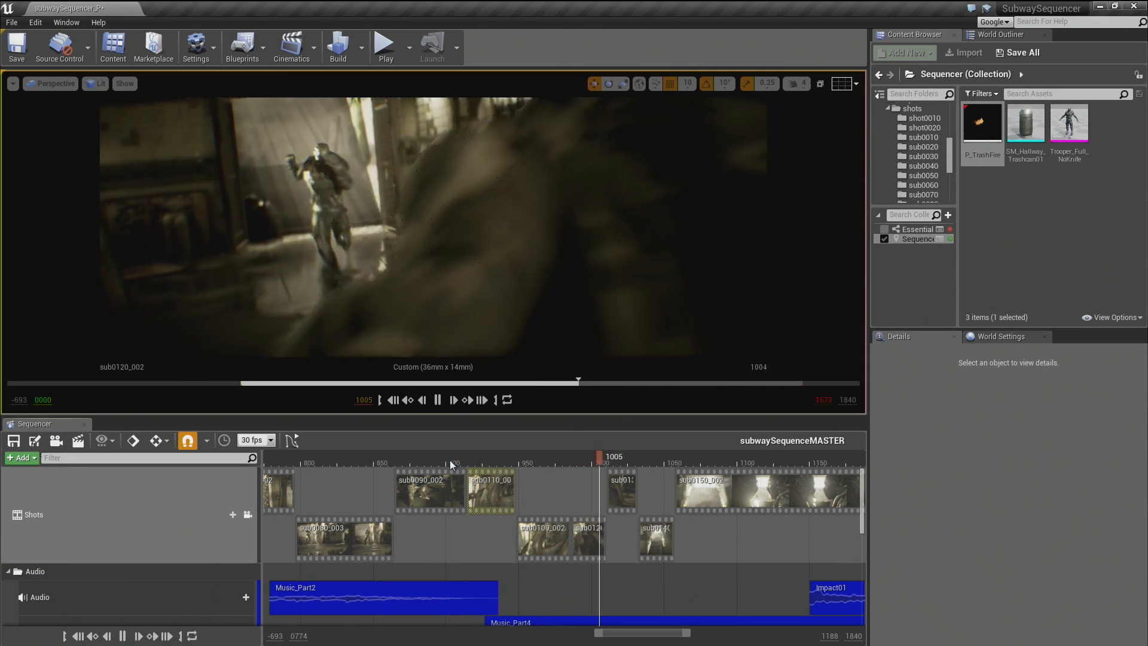
key(space)
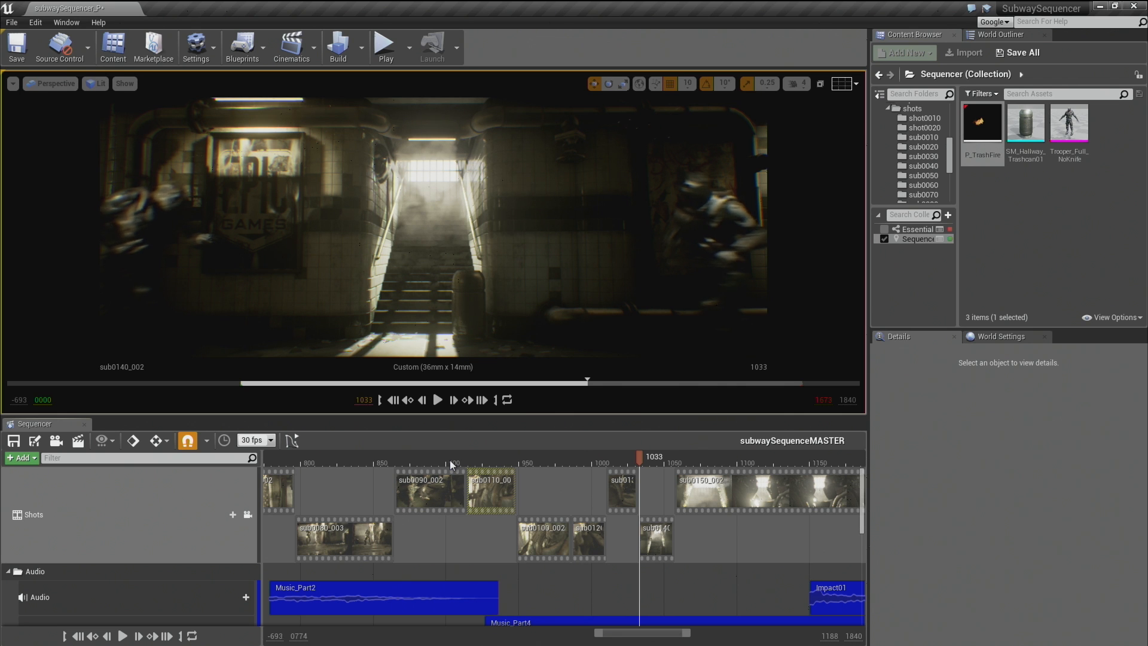
click(447, 458)
key(space)
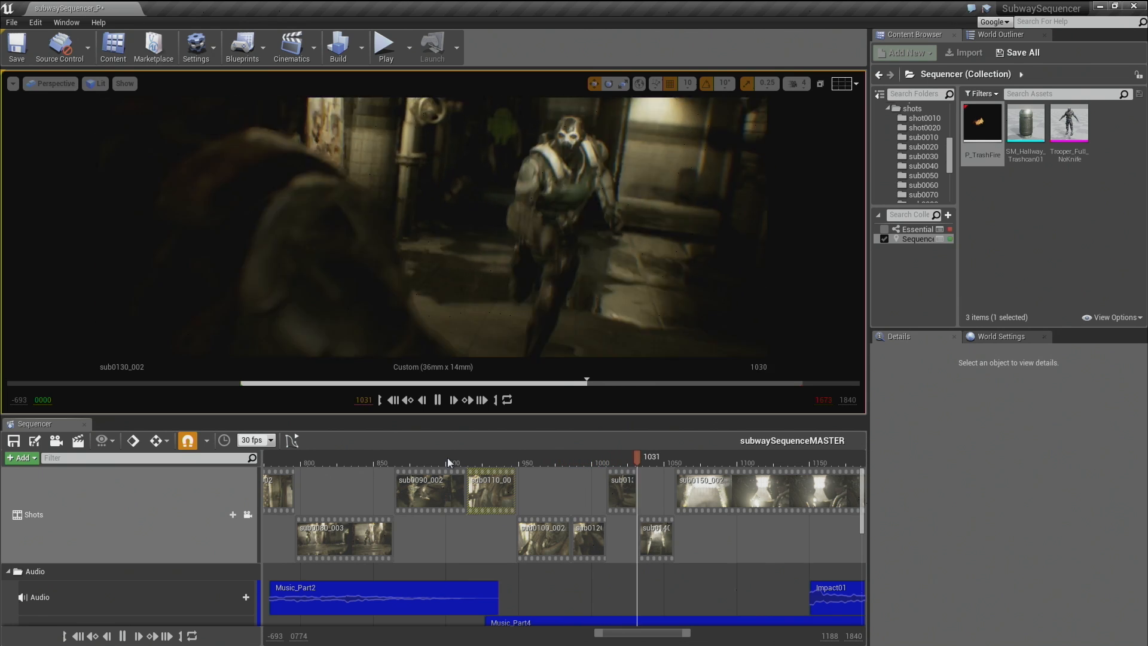
Step: Stop playback and swap the two neighbouring shots so that sub0100_002 comes before sub0110_002, ahead of sub0120_002
key(space)
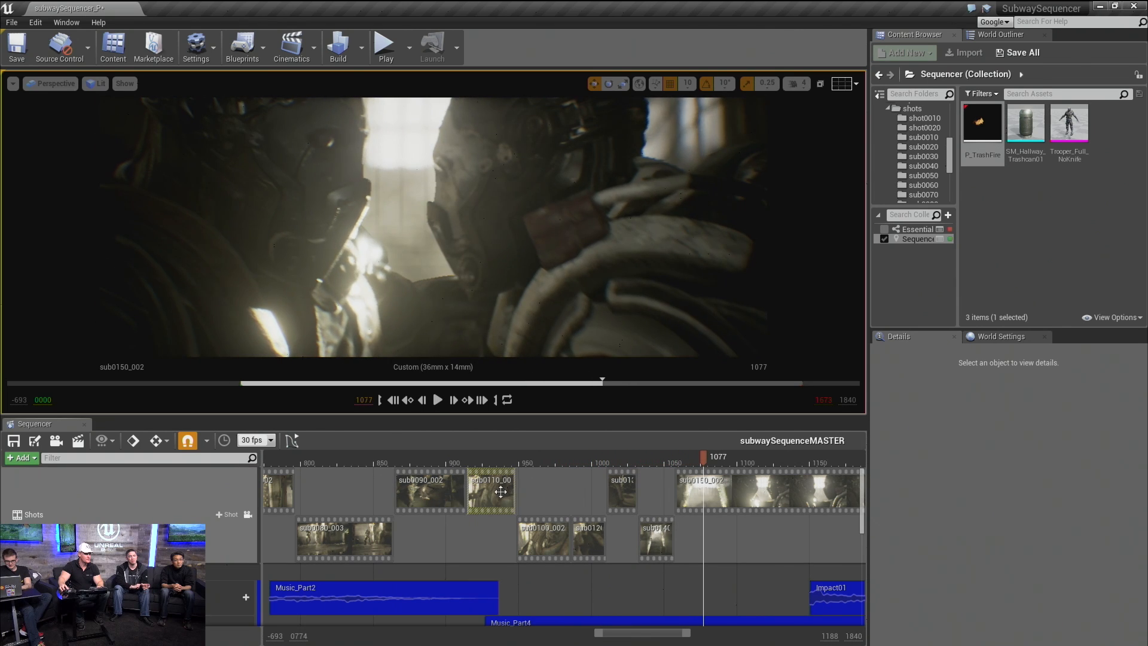
drag(516, 491, 550, 489)
drag(548, 537, 501, 537)
drag(545, 494, 587, 485)
scroll(538, 493, up, 3)
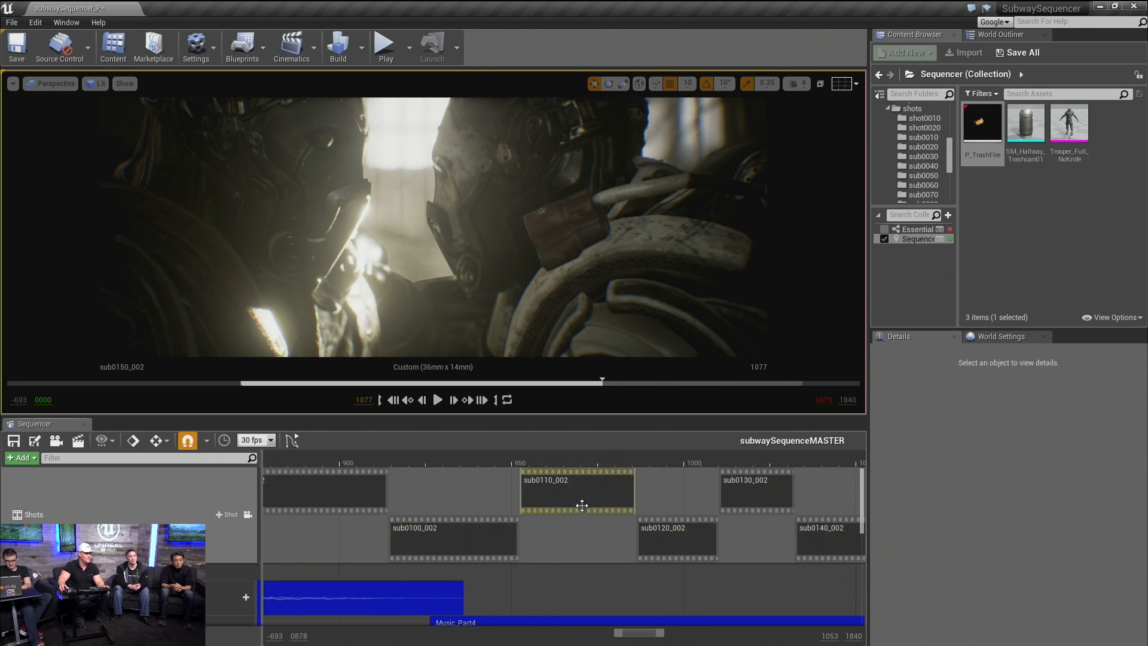
Step: Play back the reordered shots several times, starting around frames 880 to 900, to review the new cut
scroll(451, 464, down, 3)
click(447, 458)
key(space)
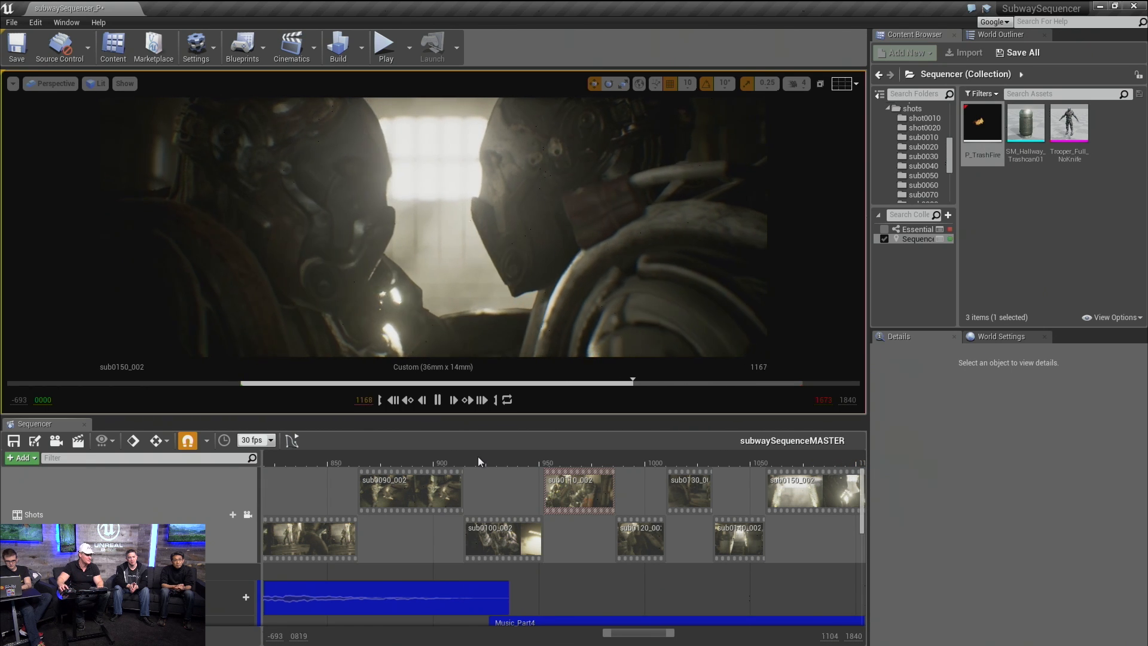
click(397, 456)
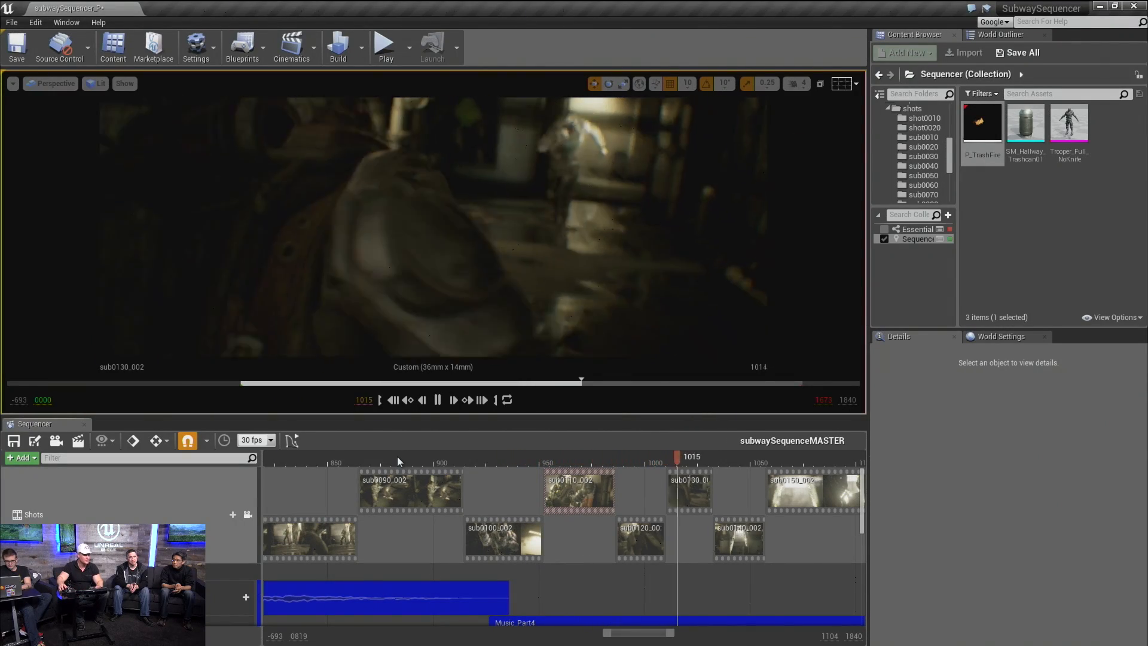
click(438, 462)
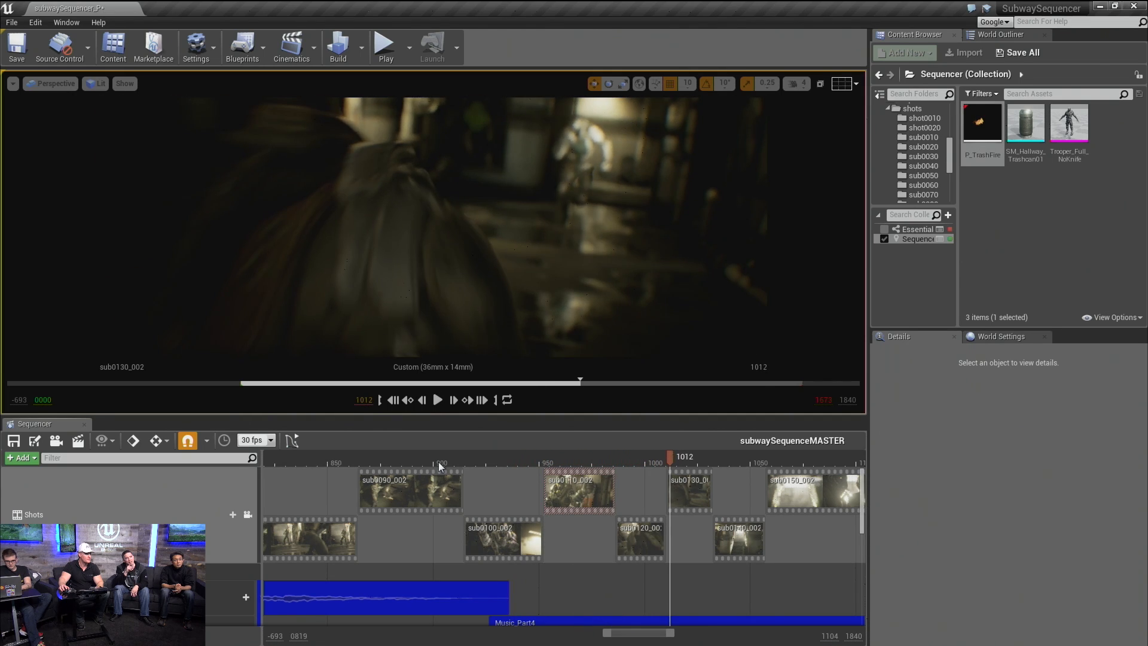
key(space)
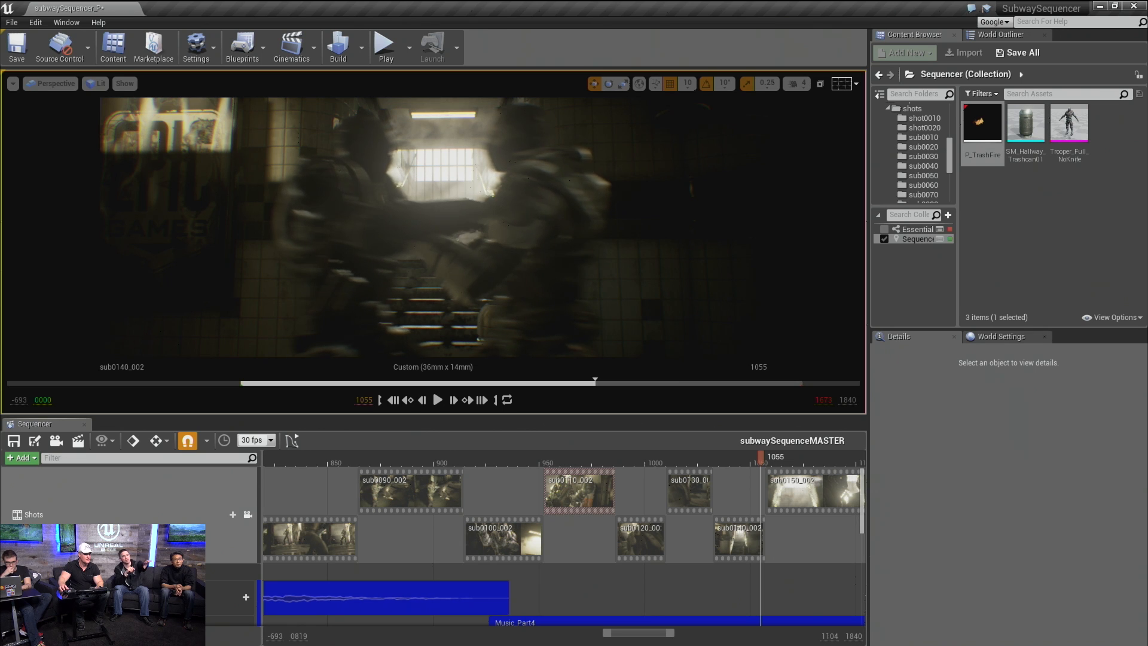
Step: Tint the viewport's composition overlays light blue and try the 3x3 grid, crosshair and 2x2 grid
click(856, 87)
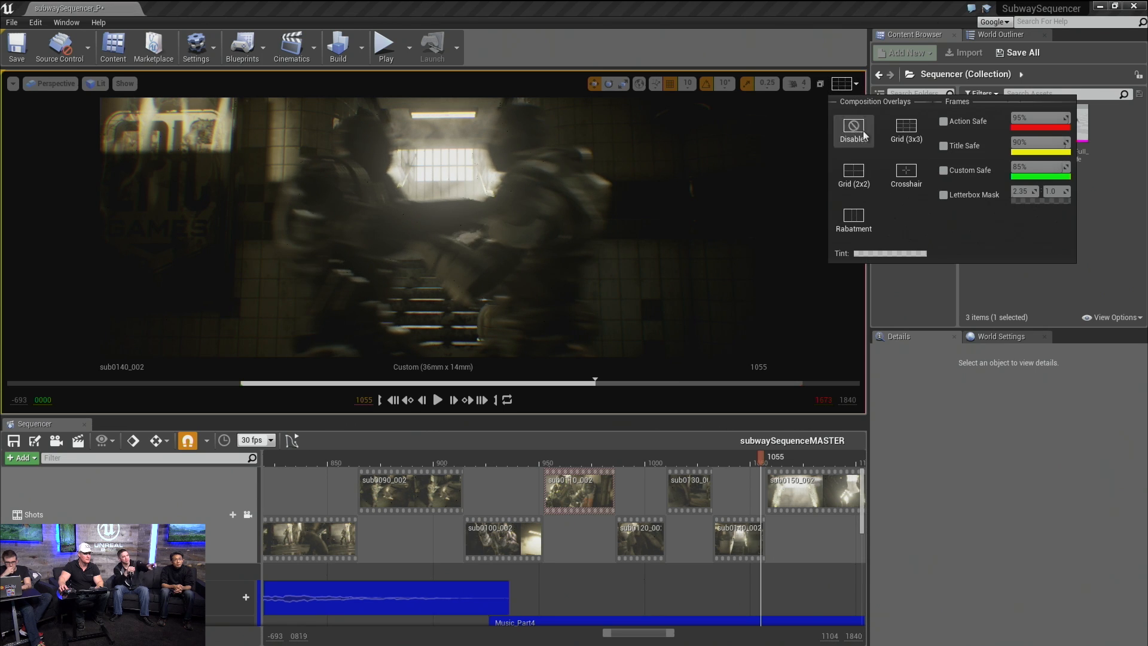
click(906, 134)
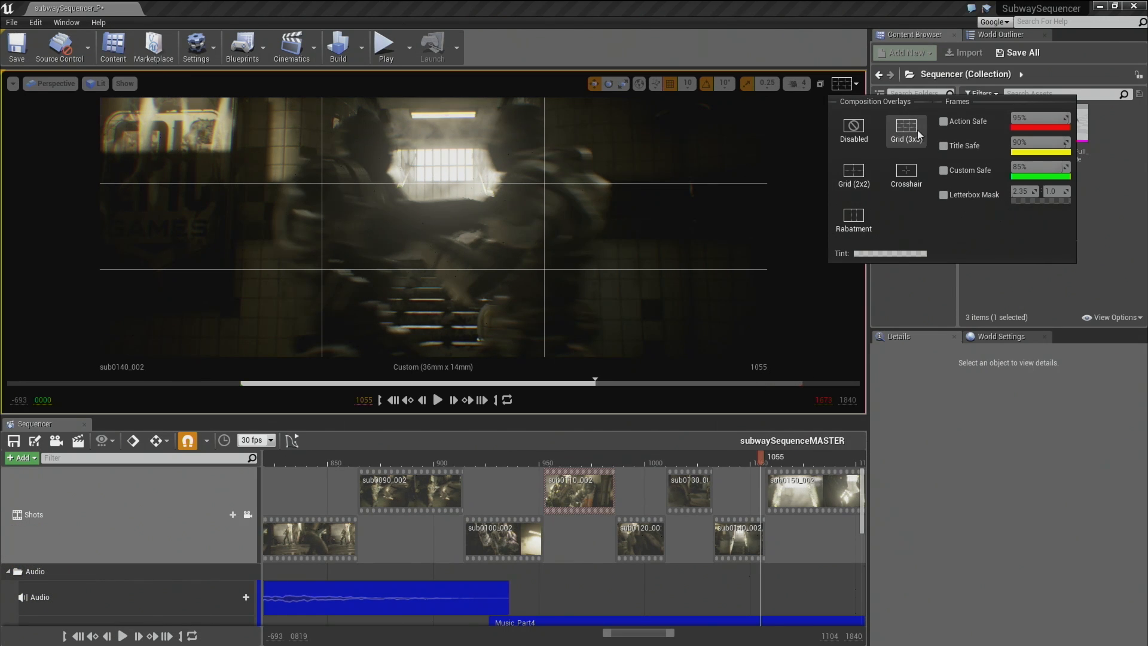
click(870, 252)
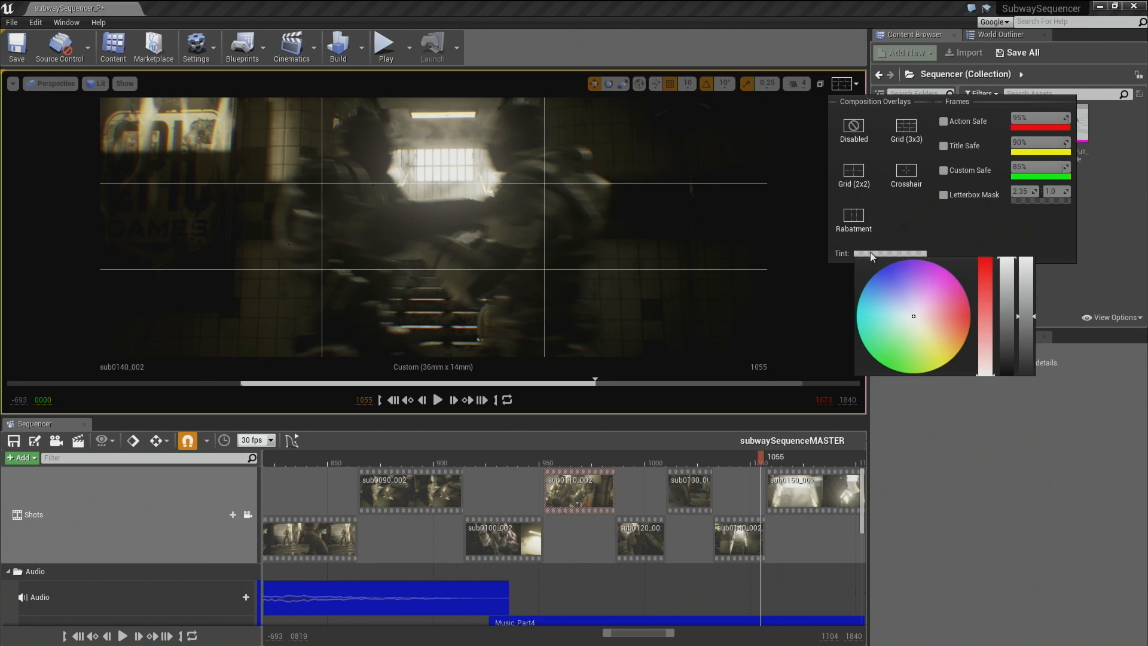
drag(925, 354, 946, 345)
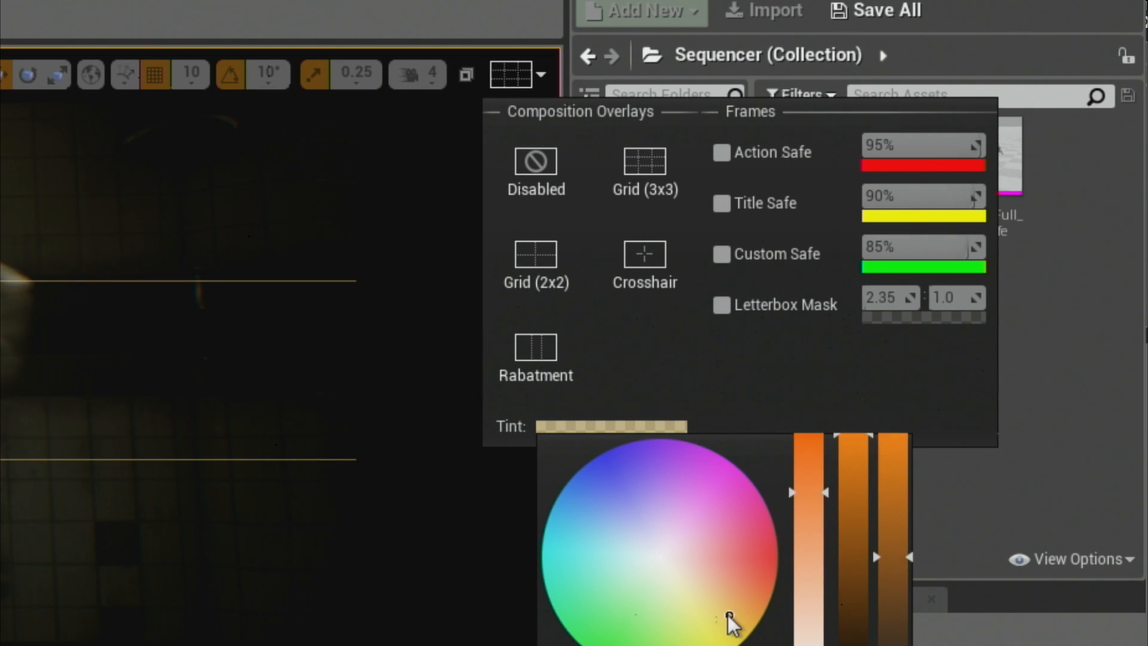
drag(737, 628, 561, 485)
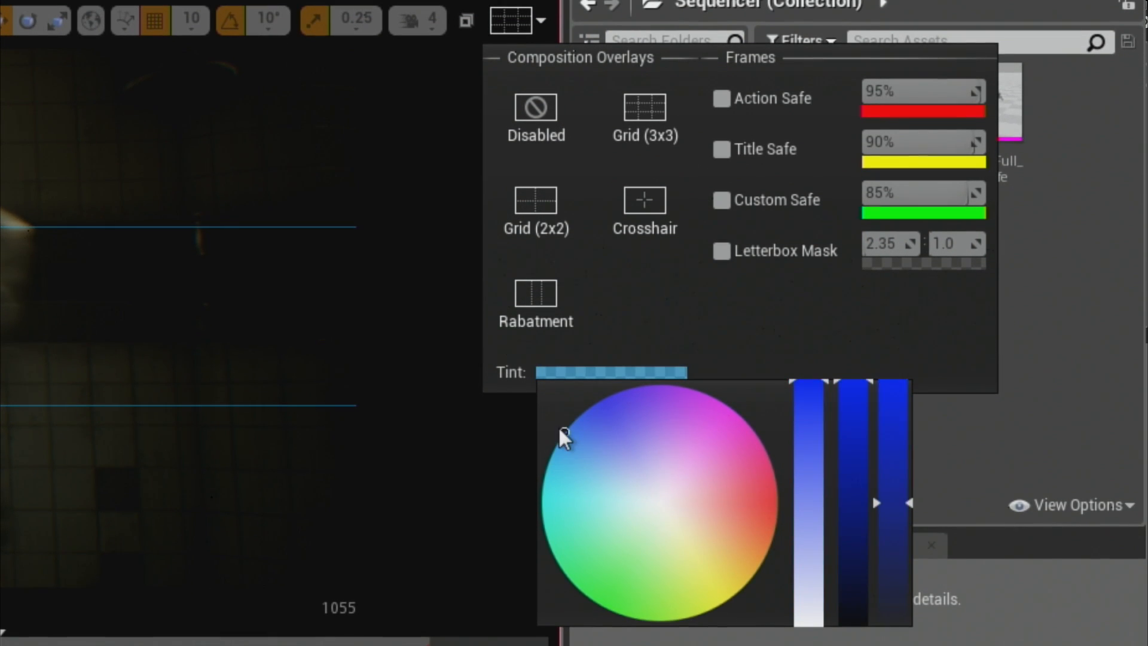
mouse_move(563, 438)
mouse_down()
mouse_move(566, 463)
mouse_move(570, 444)
mouse_up()
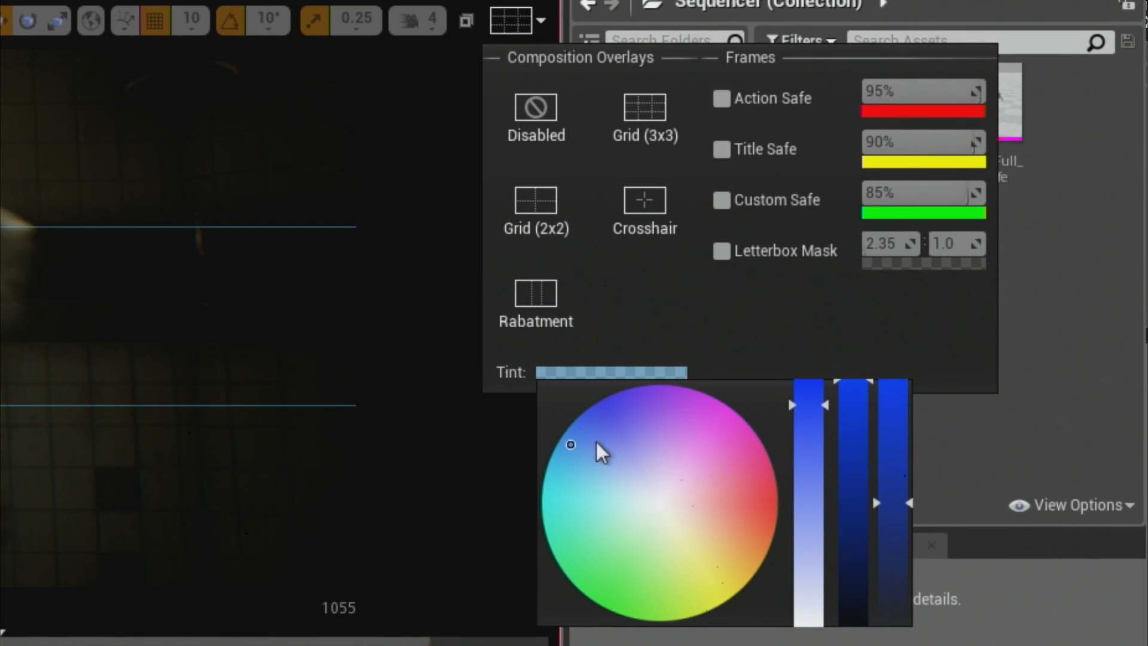
click(637, 372)
click(641, 217)
click(549, 214)
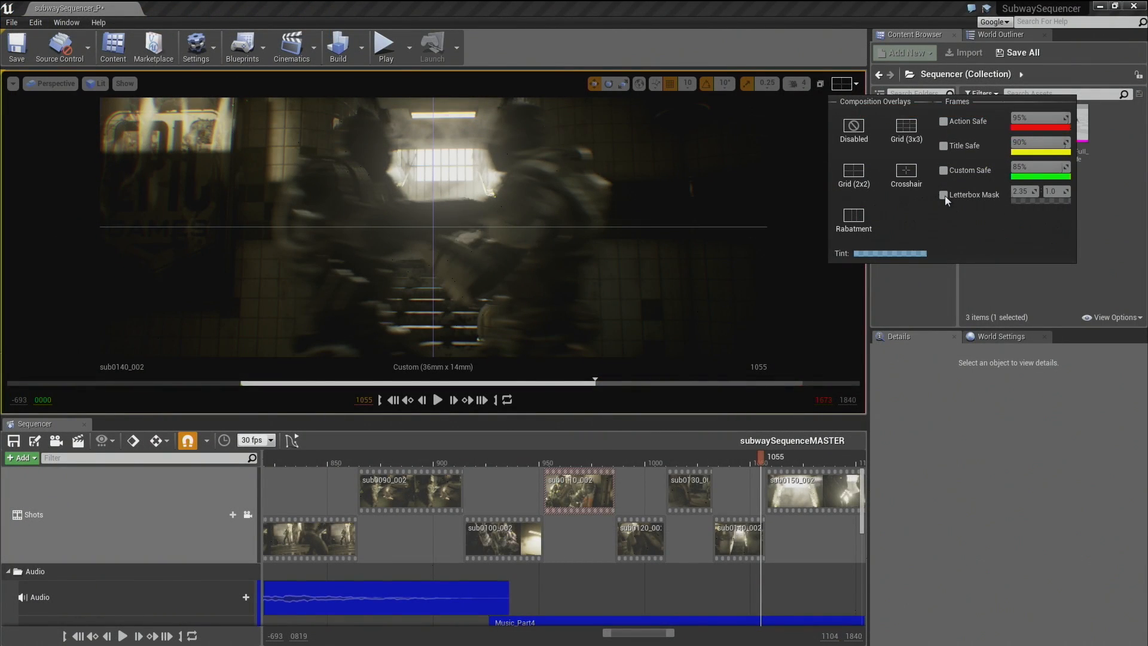
Step: Enable the letterbox mask over the 3x3 grid, widen its ratio to about 3.7:1 and raise its opacity
click(945, 195)
click(904, 137)
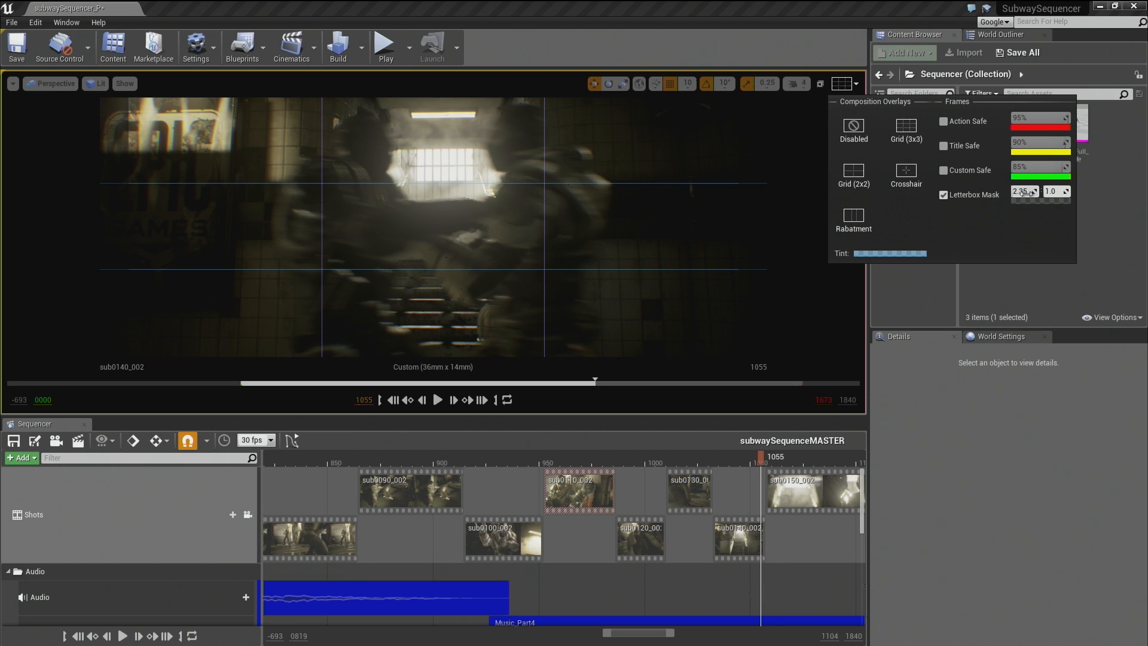
mouse_move(1025, 192)
mouse_down()
mouse_move(1058, 192)
mouse_move(1014, 191)
mouse_up()
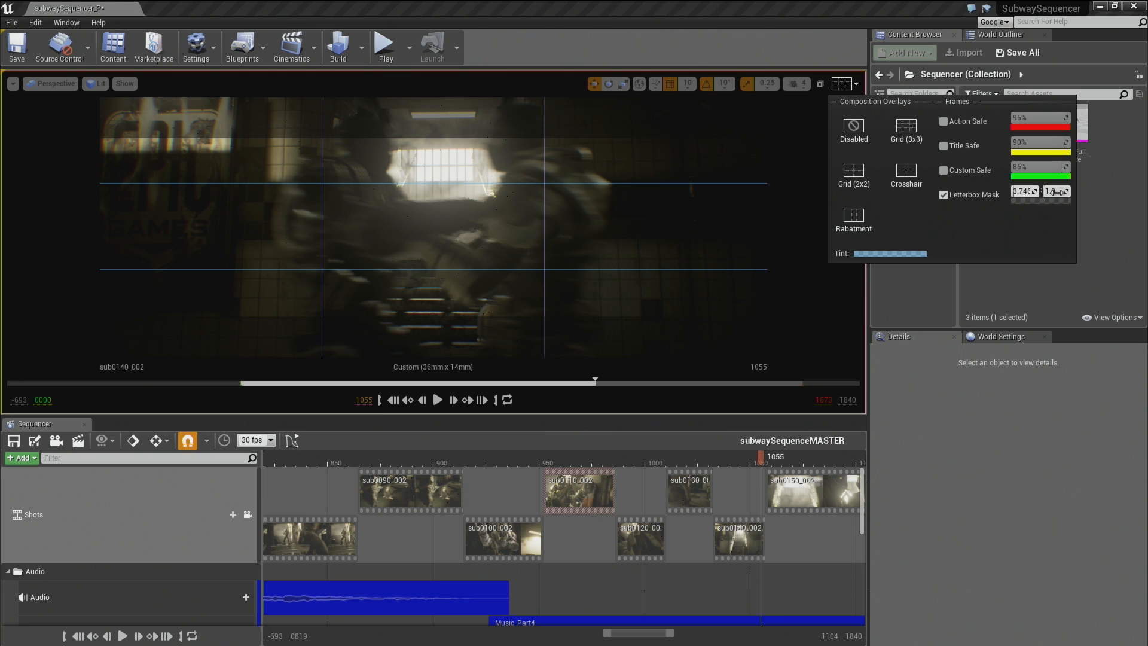
click(1025, 204)
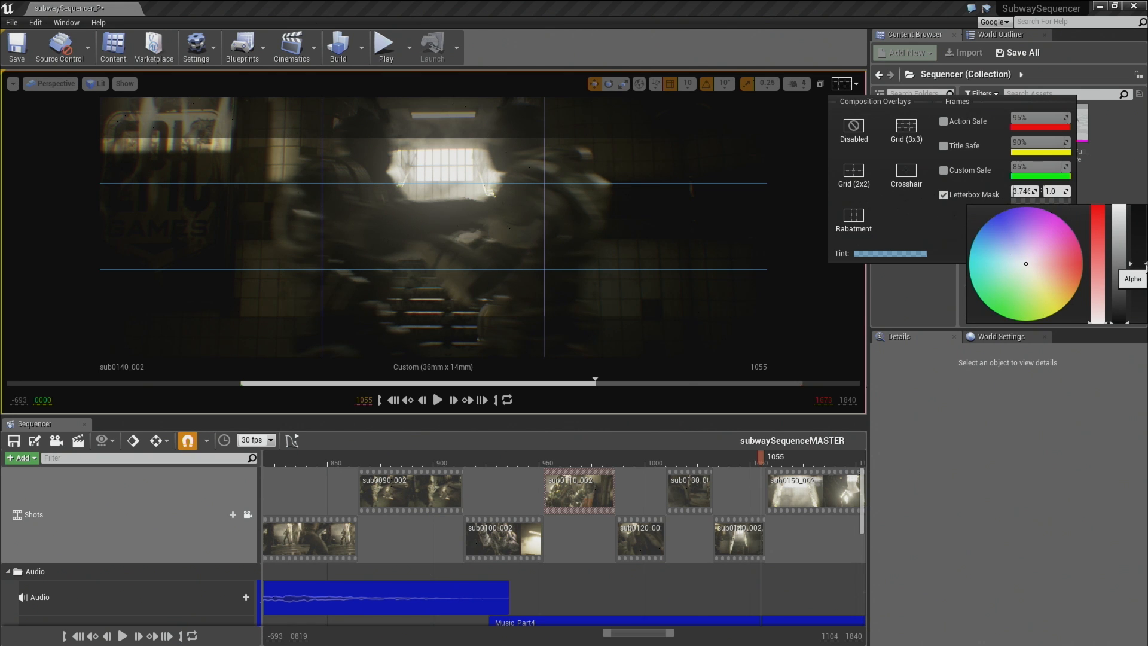
drag(1136, 266, 1141, 241)
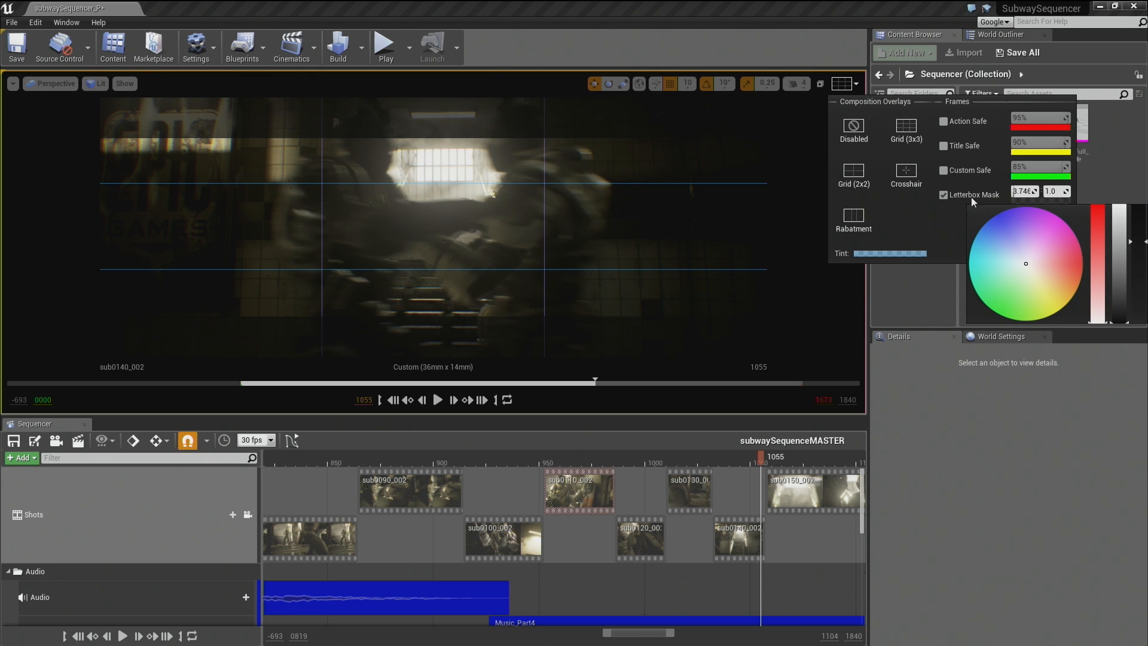
Step: Toggle the letterbox mask off and back on, and disable the composition grid overlay
click(947, 194)
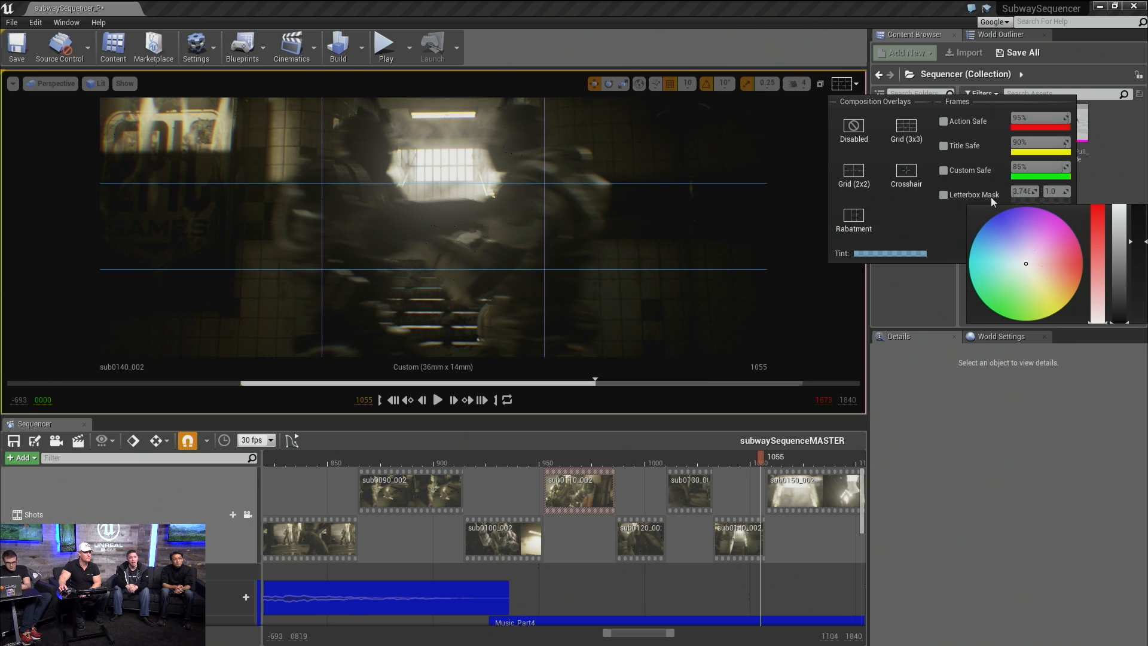
click(969, 196)
click(1053, 201)
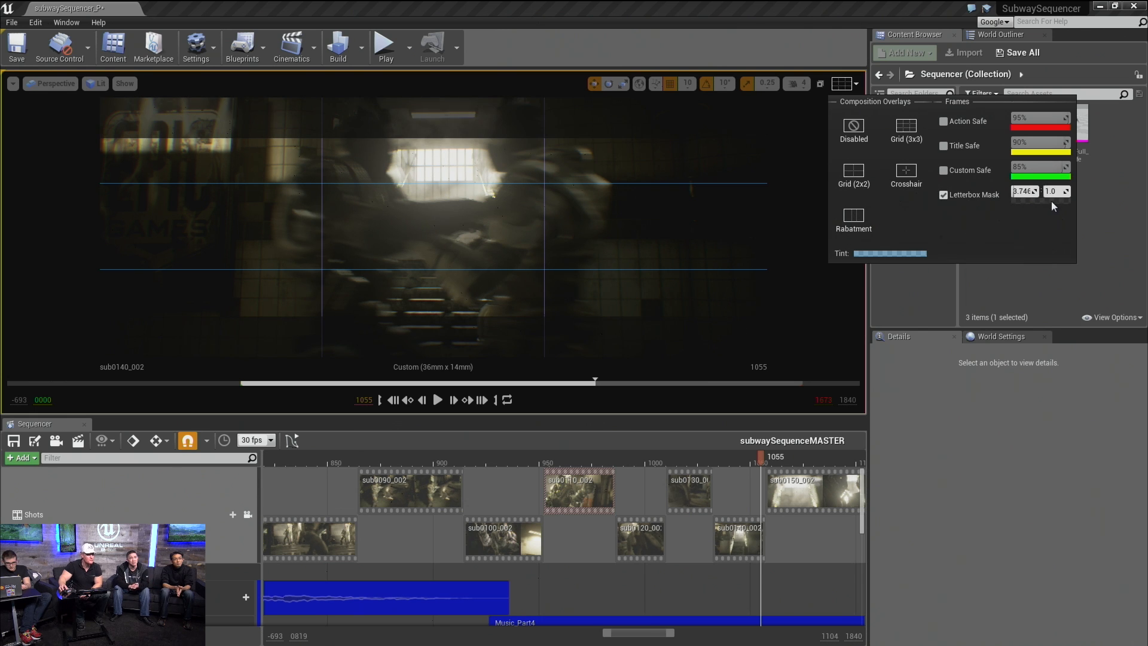
click(854, 129)
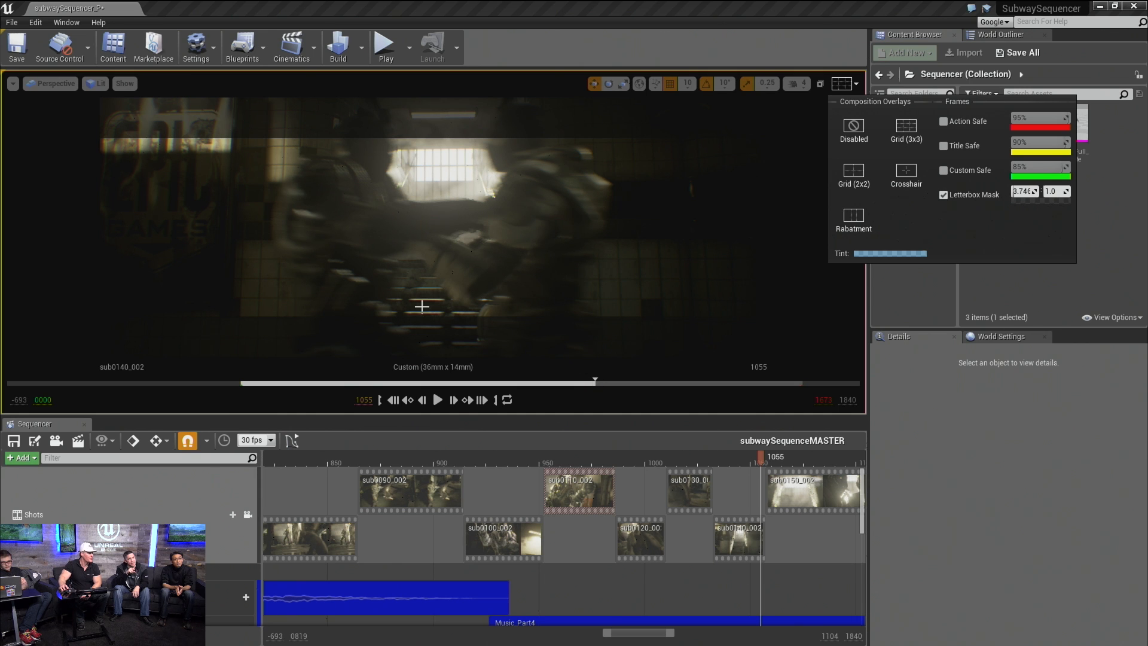
Step: Switch the viewport to the Default Viewport layout and hide the actor icons with game view
click(53, 83)
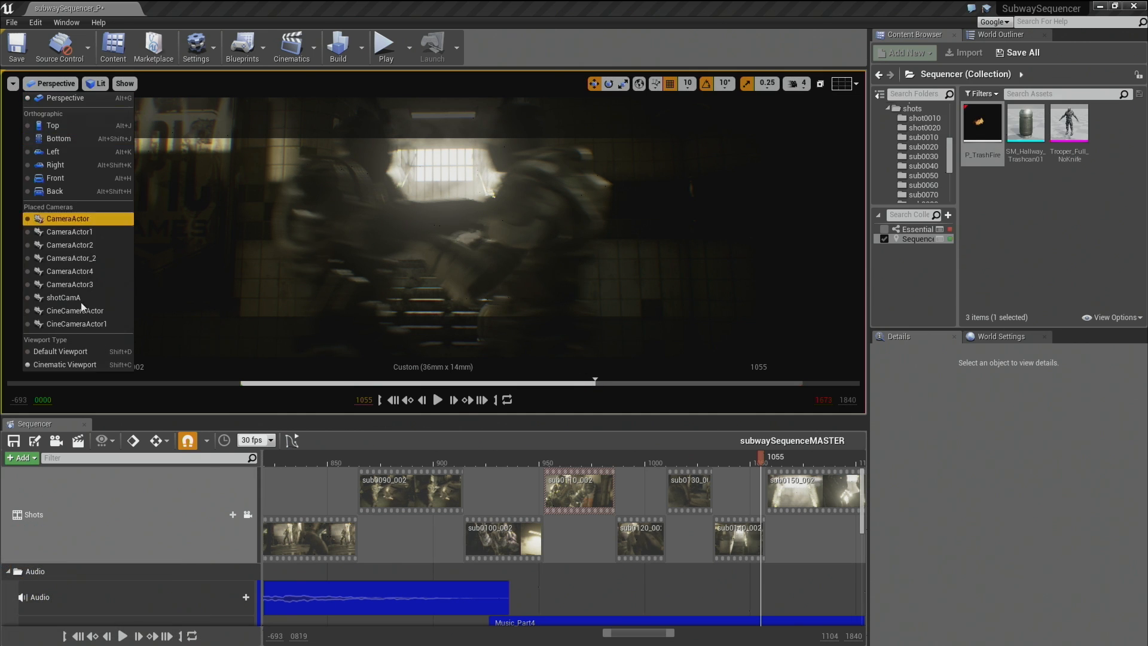
click(80, 347)
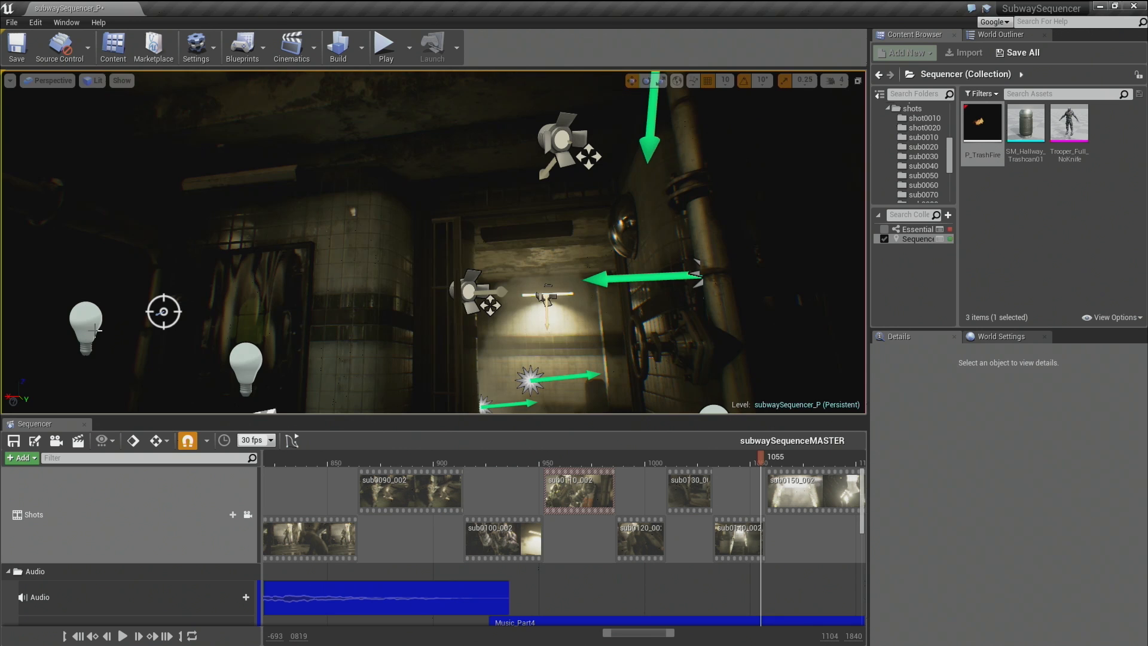
right_drag(451, 299, 455, 335)
key(g)
Step: Return the viewport to the Cinematic Viewport layout and play the sequence with its transport controls
click(50, 84)
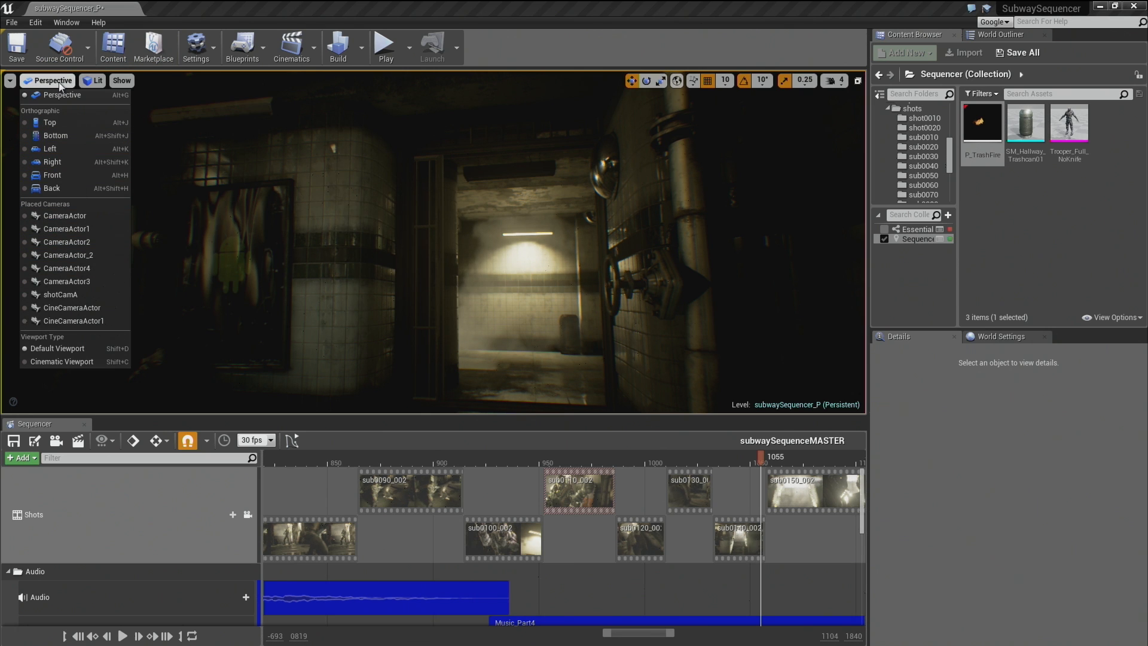
click(59, 361)
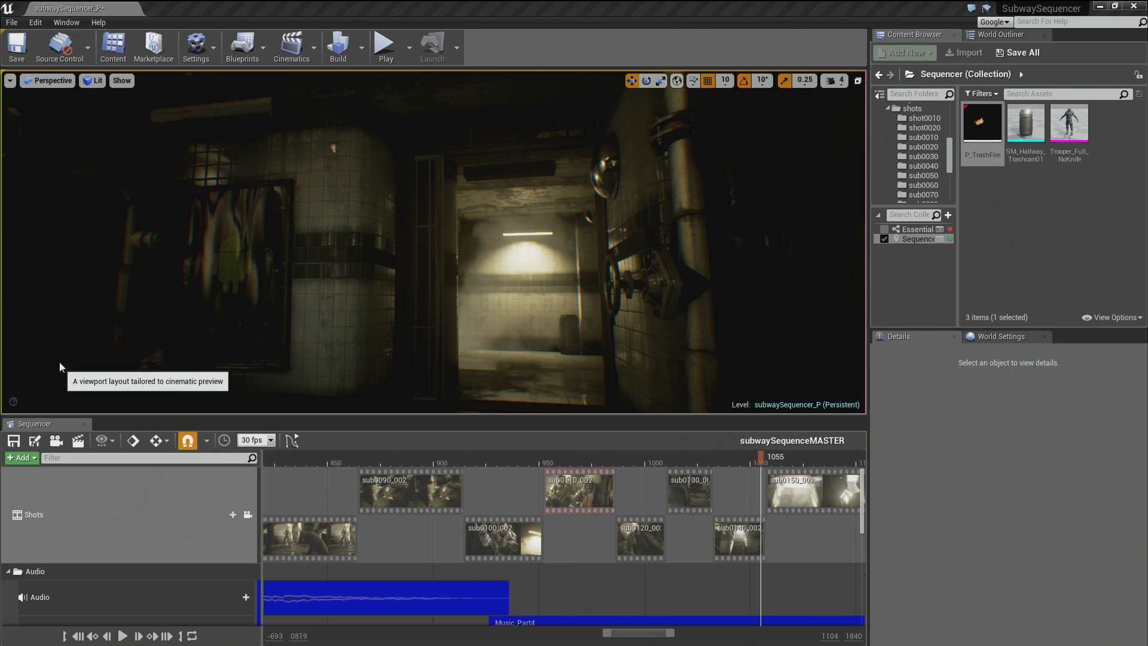
right_drag(536, 311, 528, 310)
key(g)
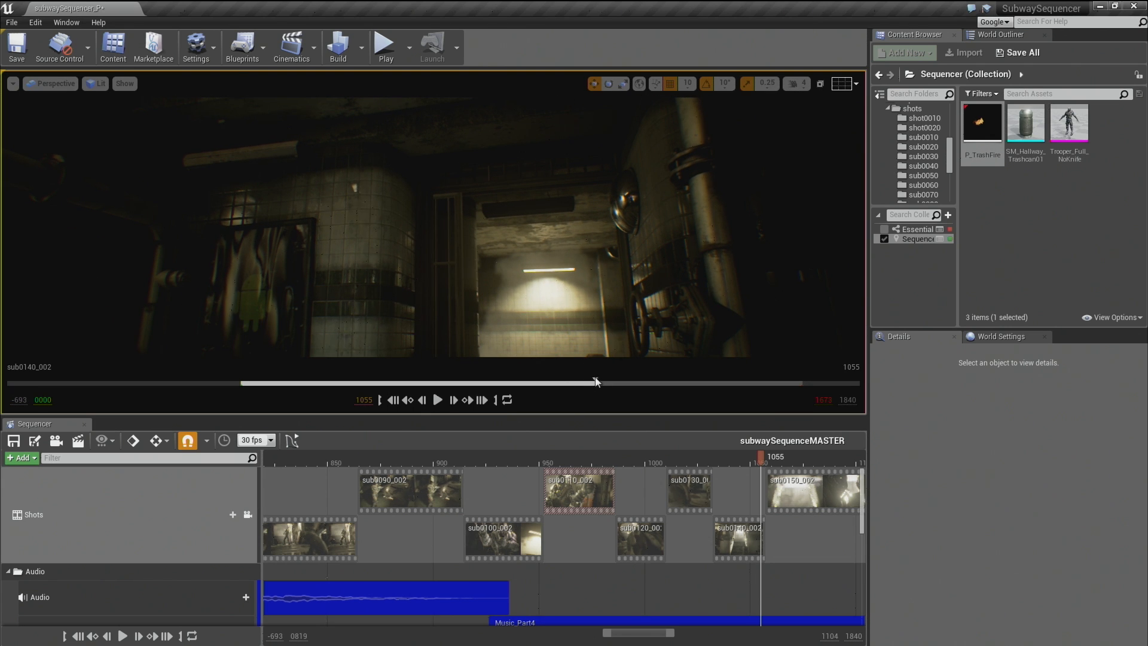
click(441, 399)
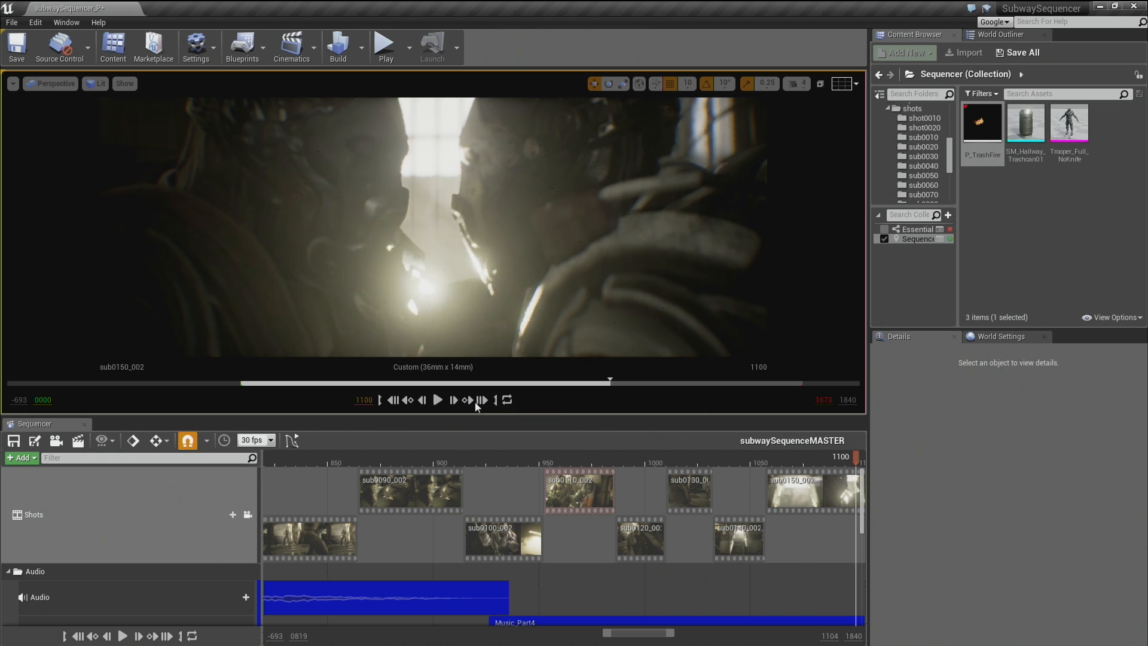
Step: Open the sub0110_002 shot's own sequence and select the Transform track of shotCamA
double_click(581, 488)
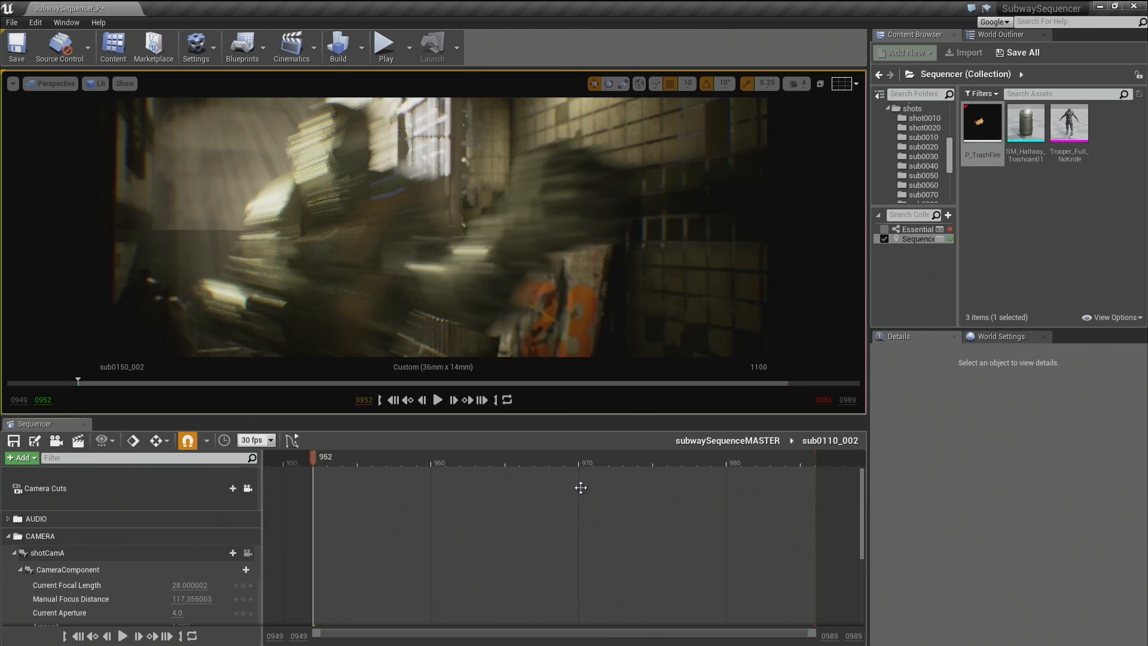
drag(863, 493, 857, 525)
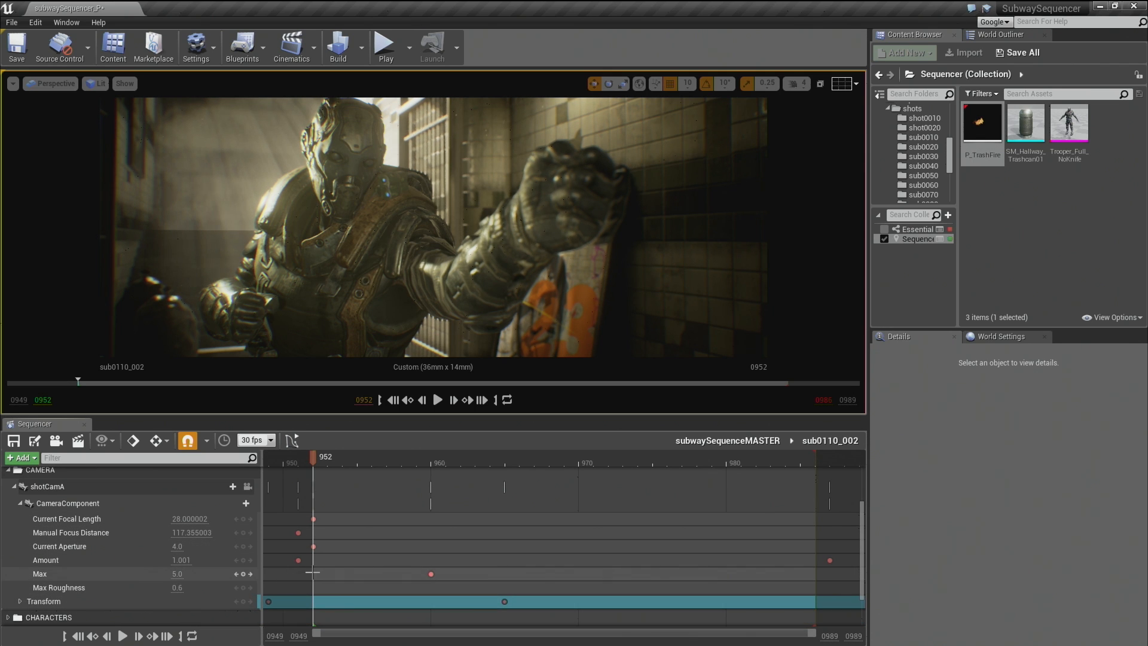
click(127, 604)
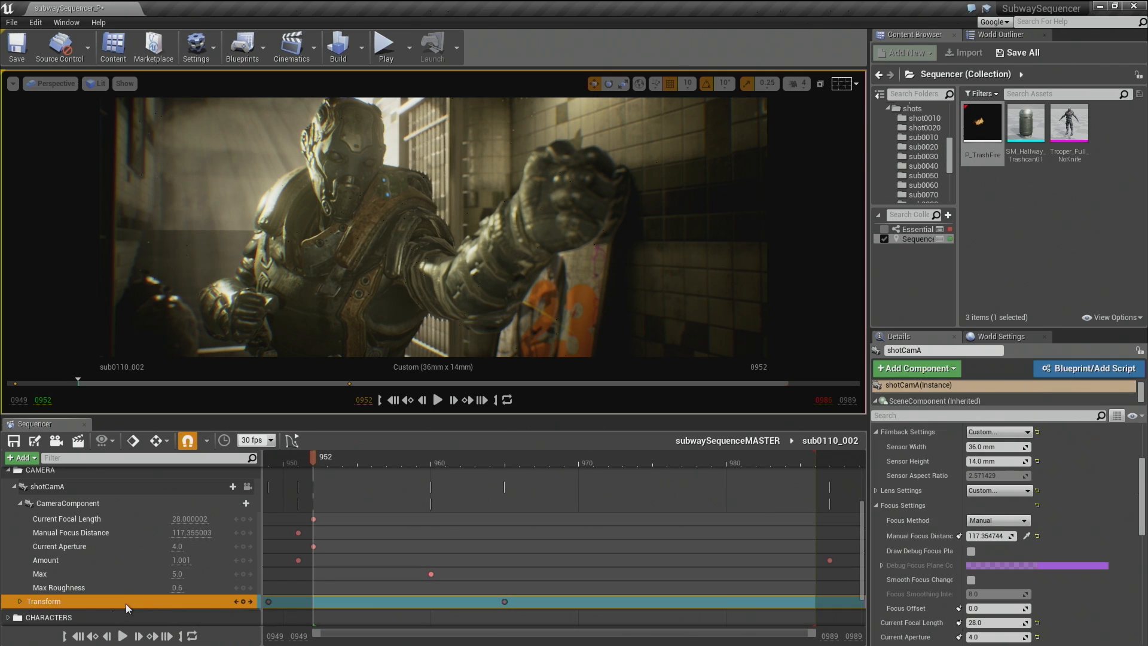
Step: Jump back and forth between the keys on shotCamA's Transform track, and return to subwaySequenceMASTER
click(468, 400)
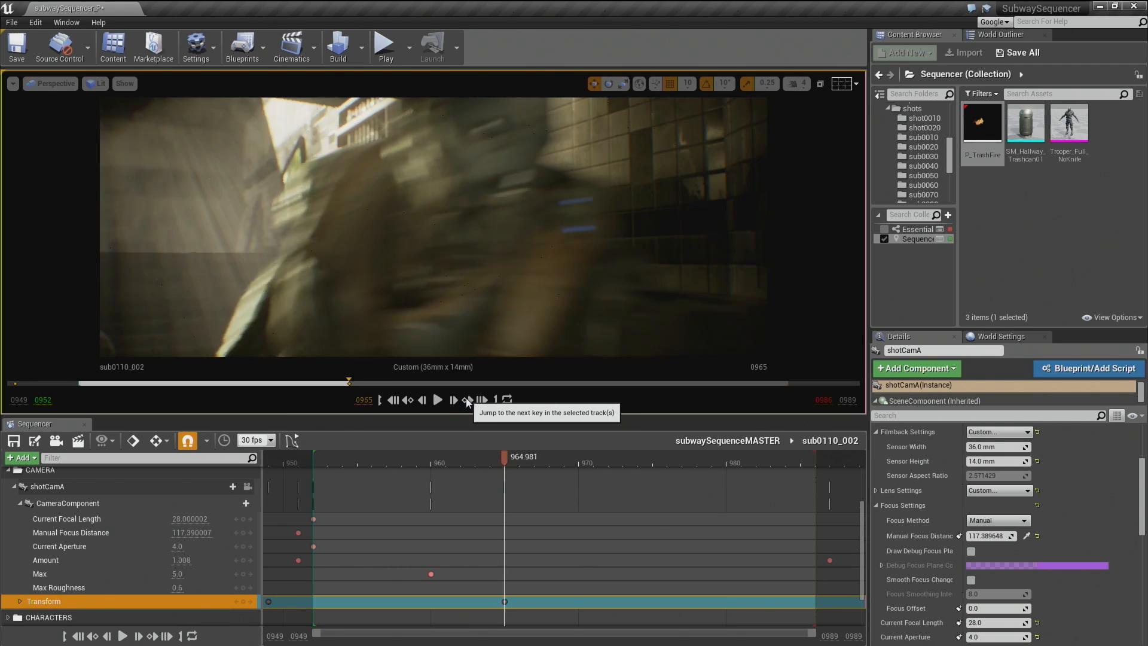
click(409, 400)
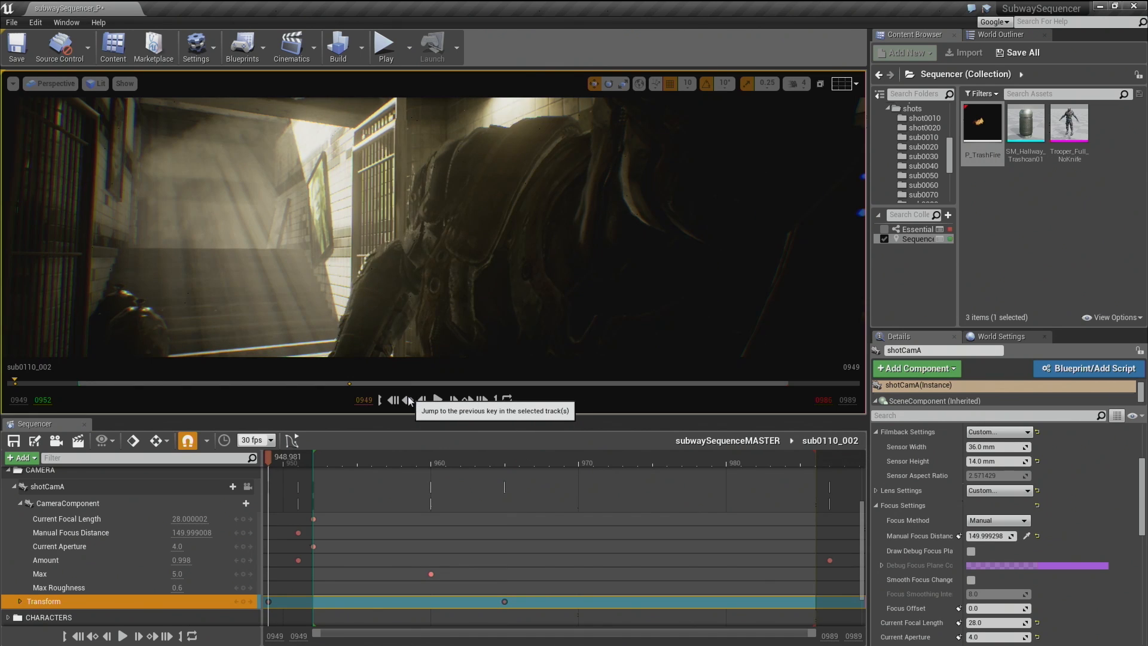
click(467, 400)
click(468, 400)
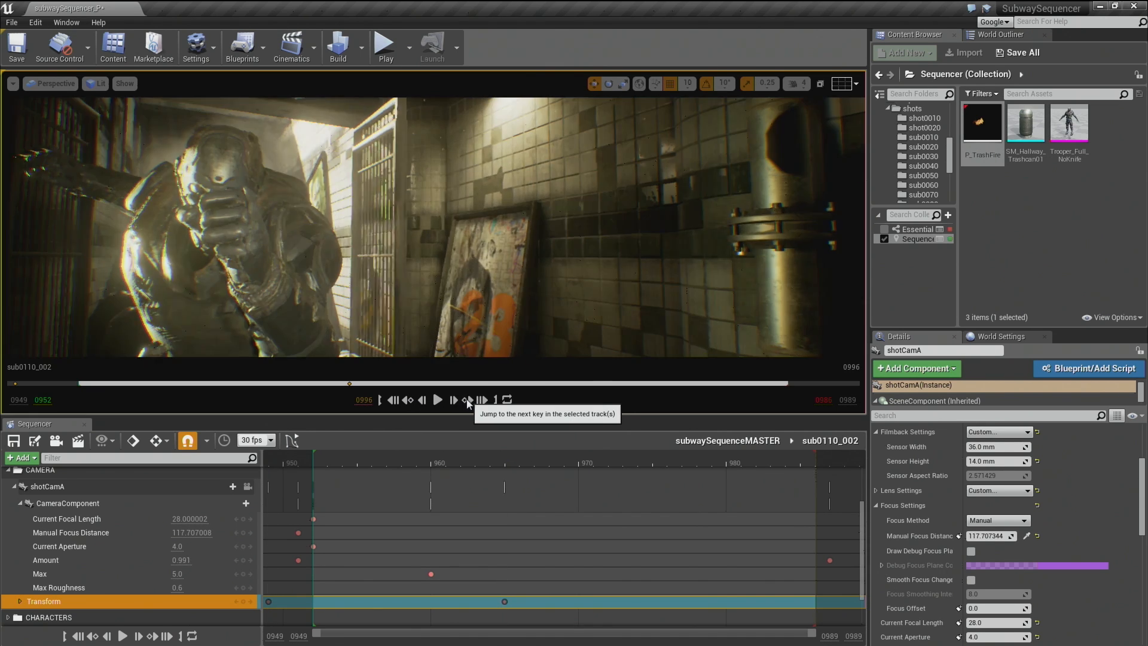
click(409, 400)
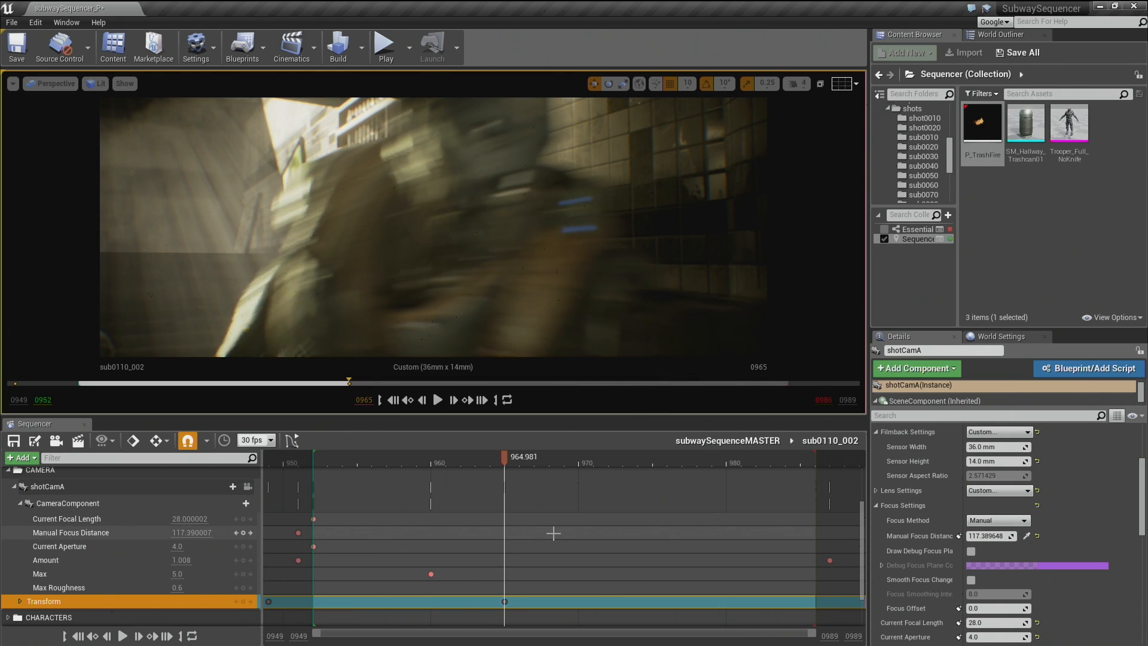
scroll(553, 533, down, 3)
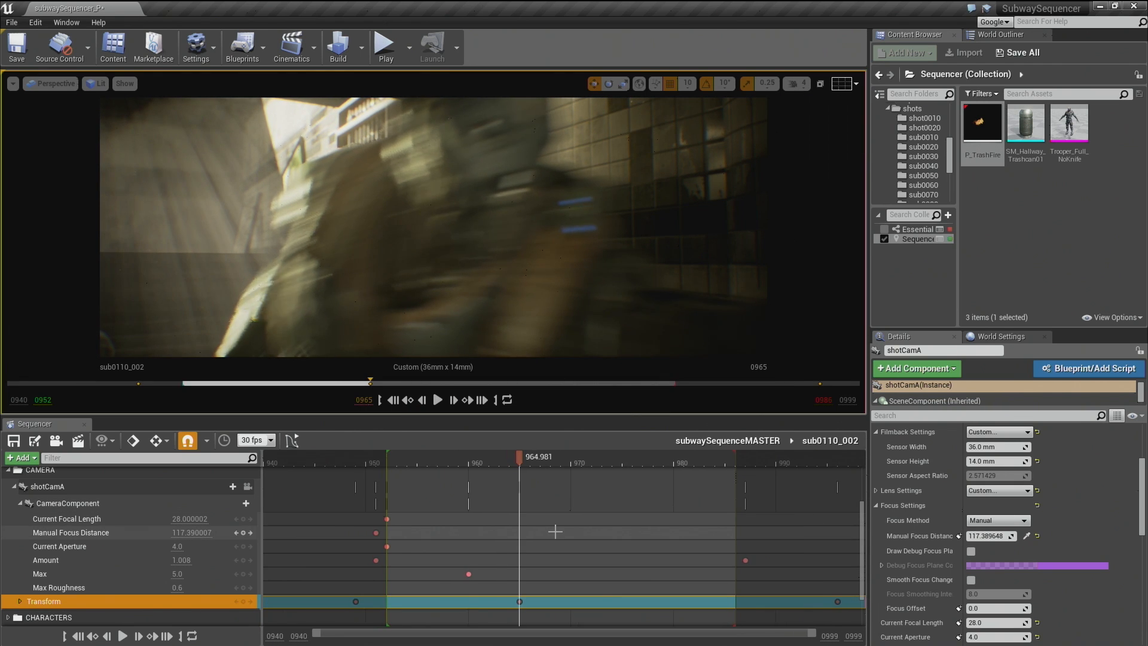
click(751, 442)
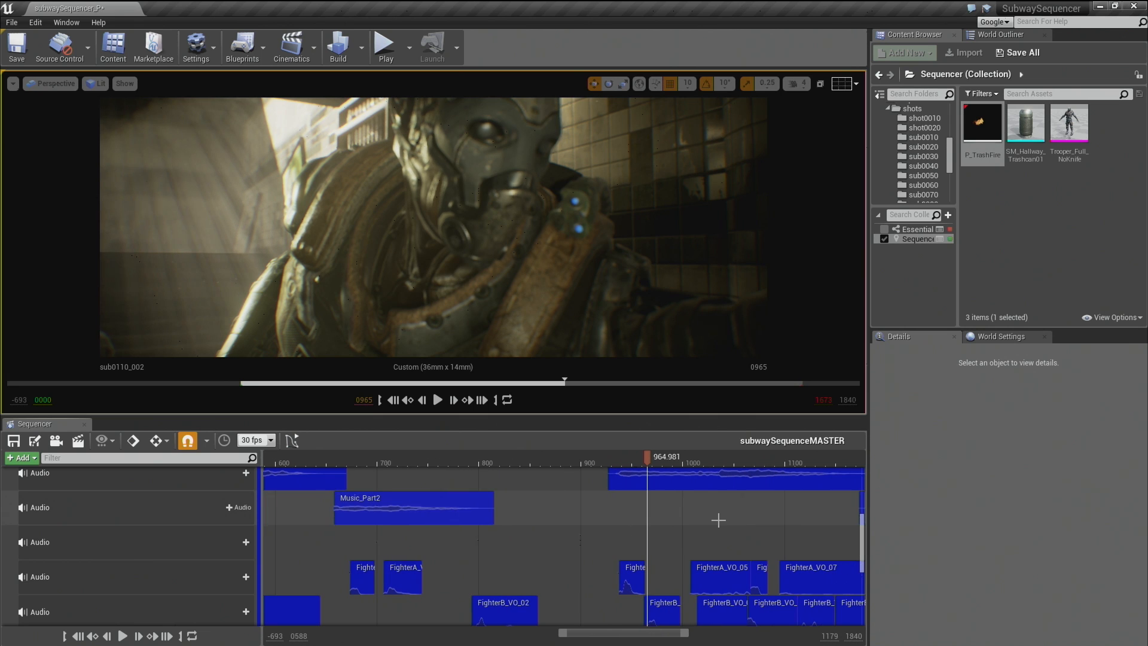
Step: Scrub the master sequence's Shots track and play back the shots up to sub0140_002
drag(861, 535, 865, 496)
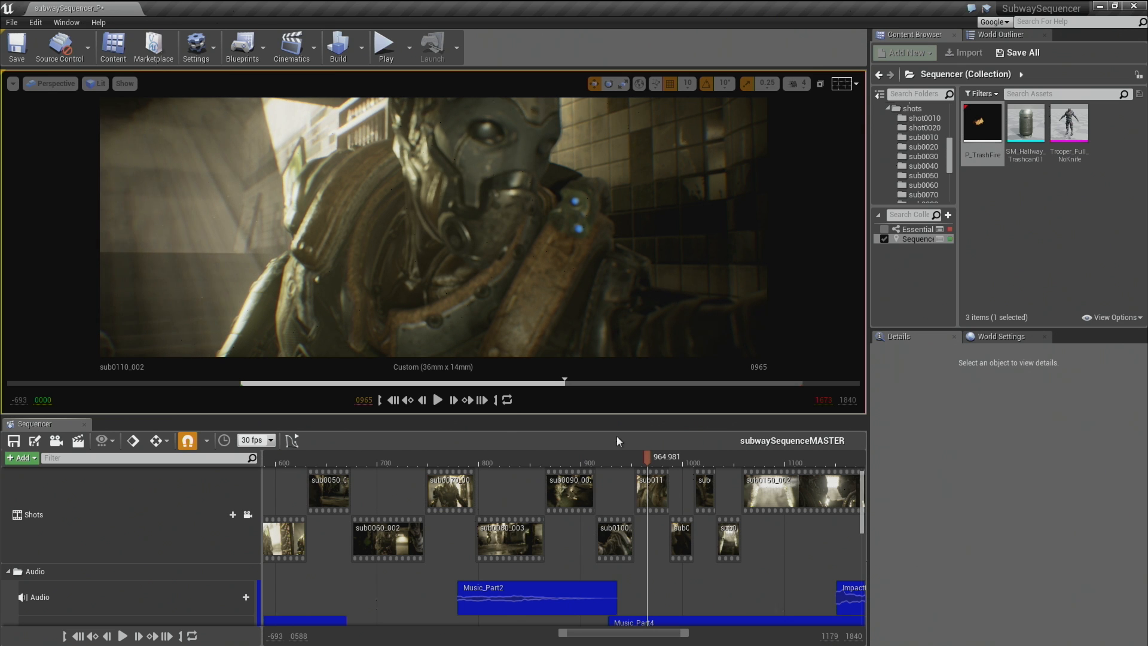
drag(593, 458, 535, 462)
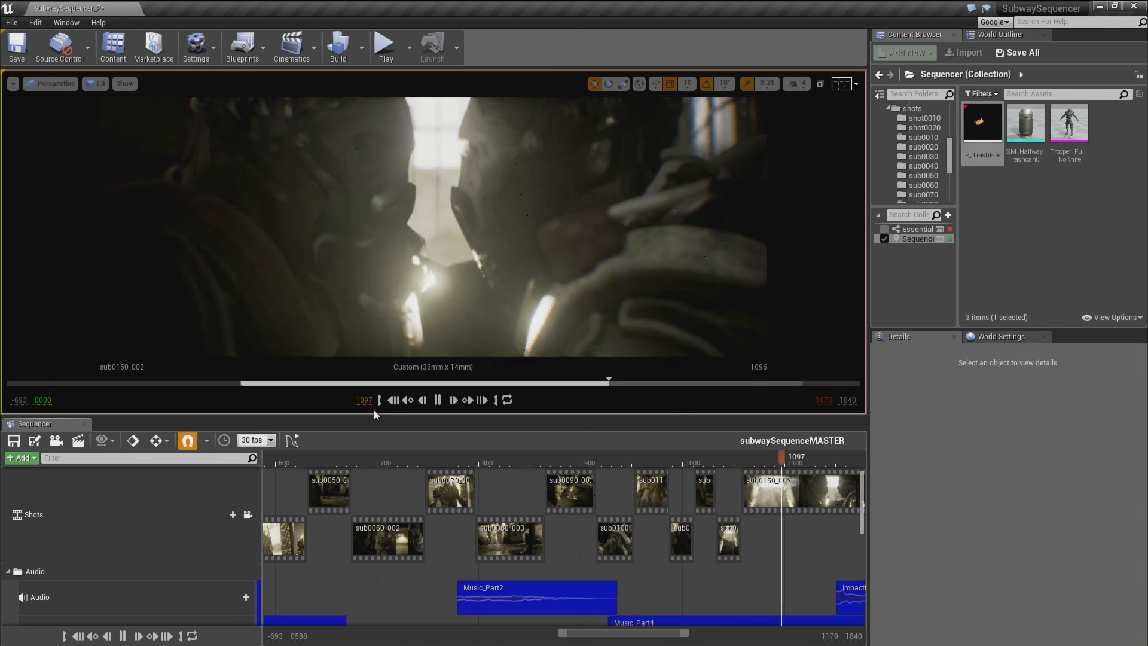
key(space)
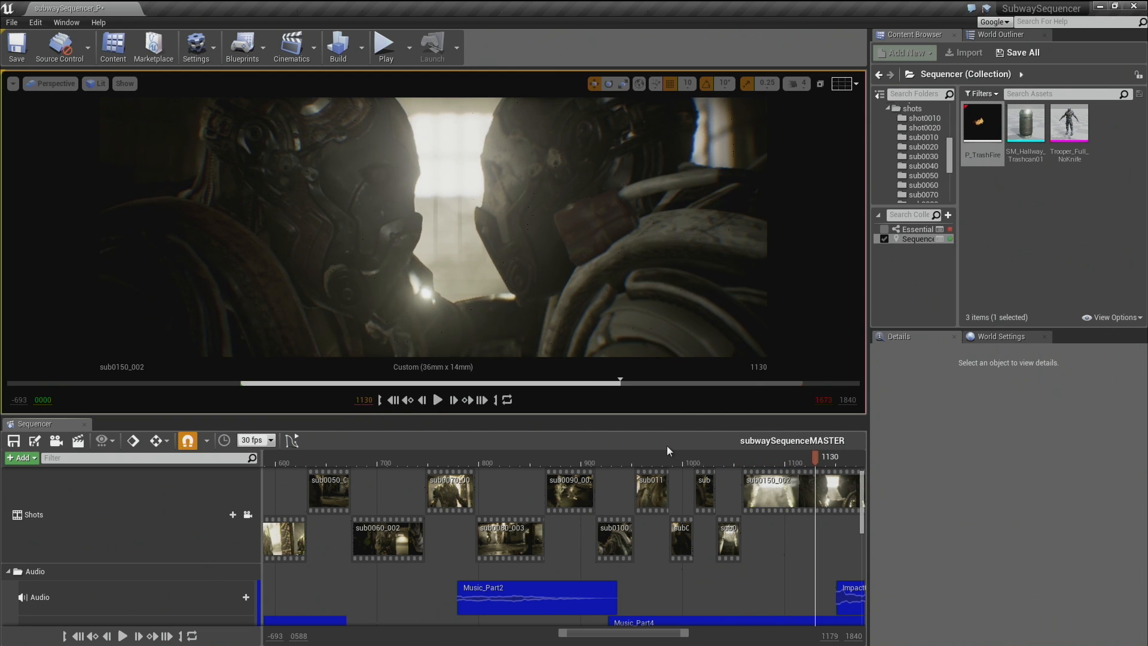
drag(666, 456, 483, 462)
click(539, 464)
key(space)
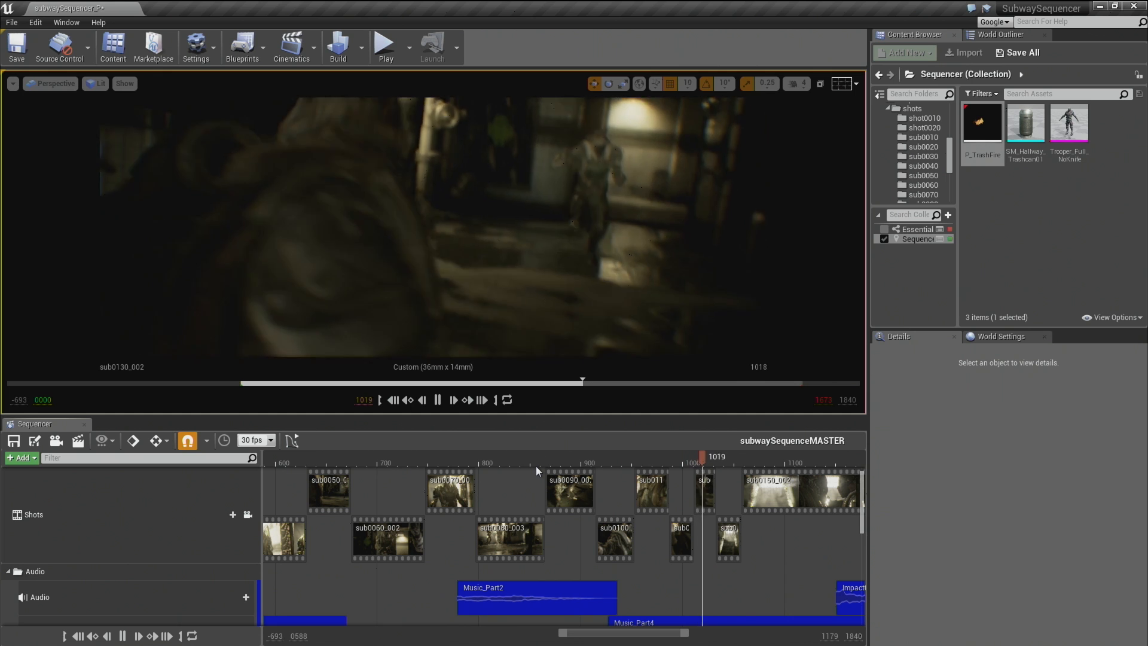
key(space)
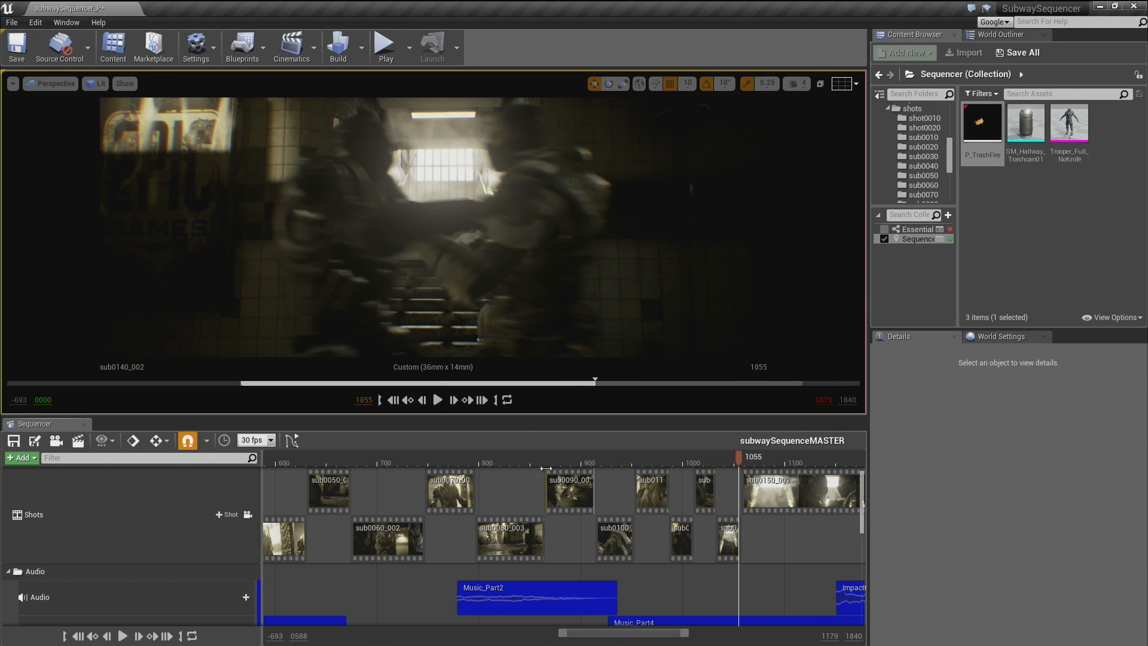
Step: Select the sub0090_002 shot and play the master sequence from frame 835 into sub0100_002
click(591, 506)
drag(547, 458, 516, 462)
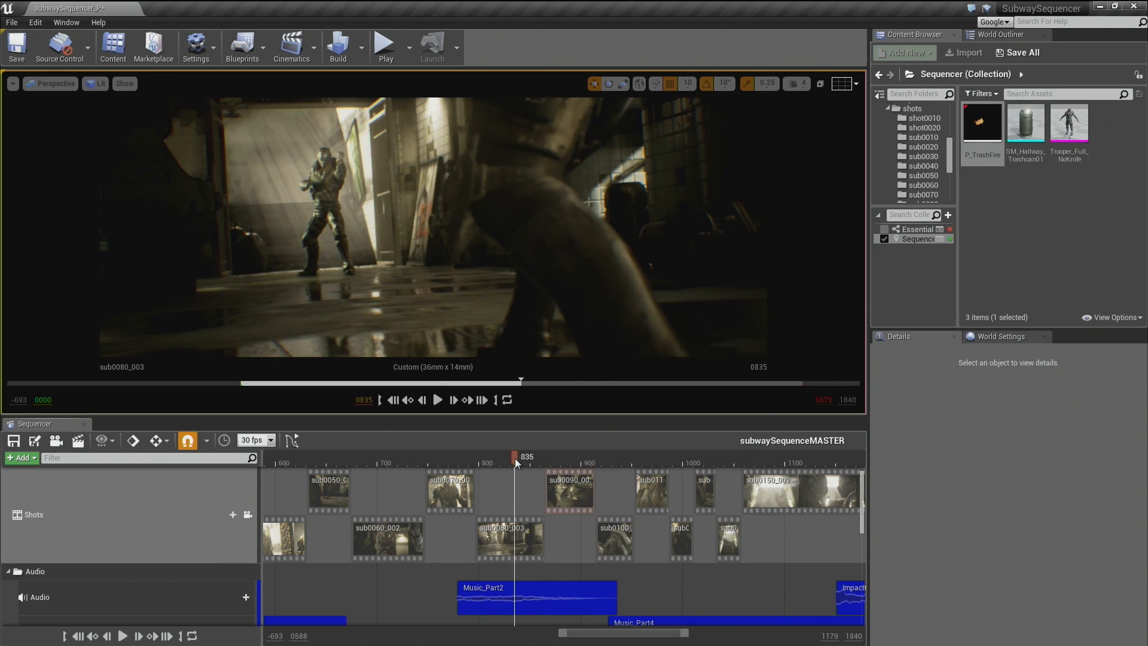
key(space)
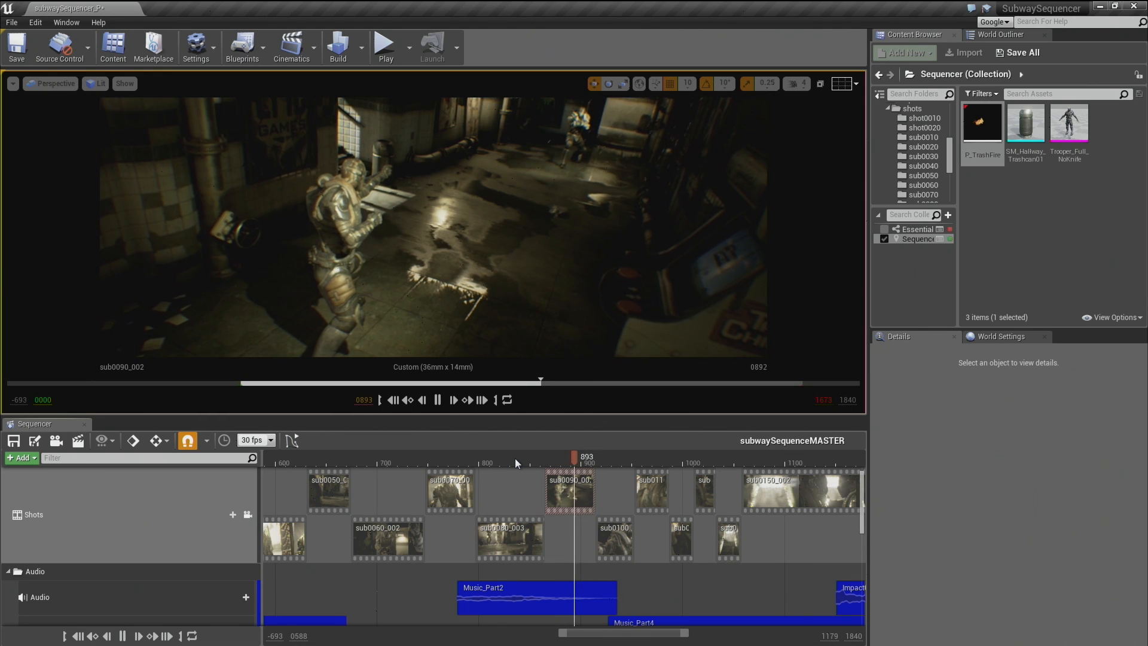
key(space)
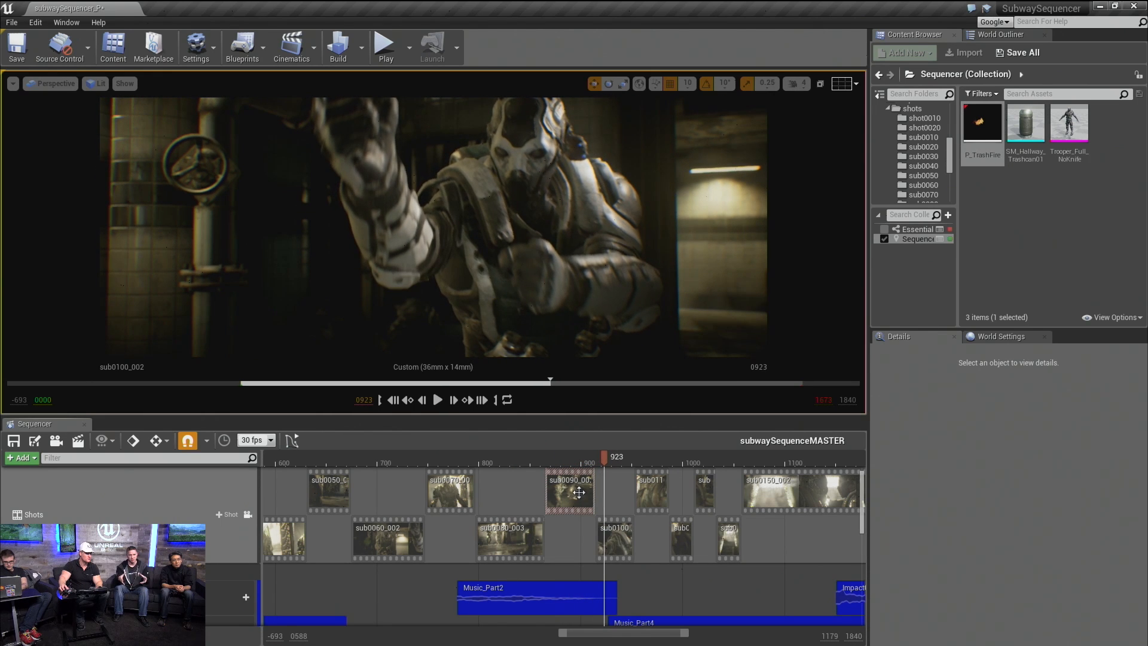
Step: Swap the order of the sub0090_002 and sub0100_002 shots in the Shots track and play back the new edit
drag(565, 491, 619, 493)
drag(618, 538, 563, 538)
click(527, 456)
key(space)
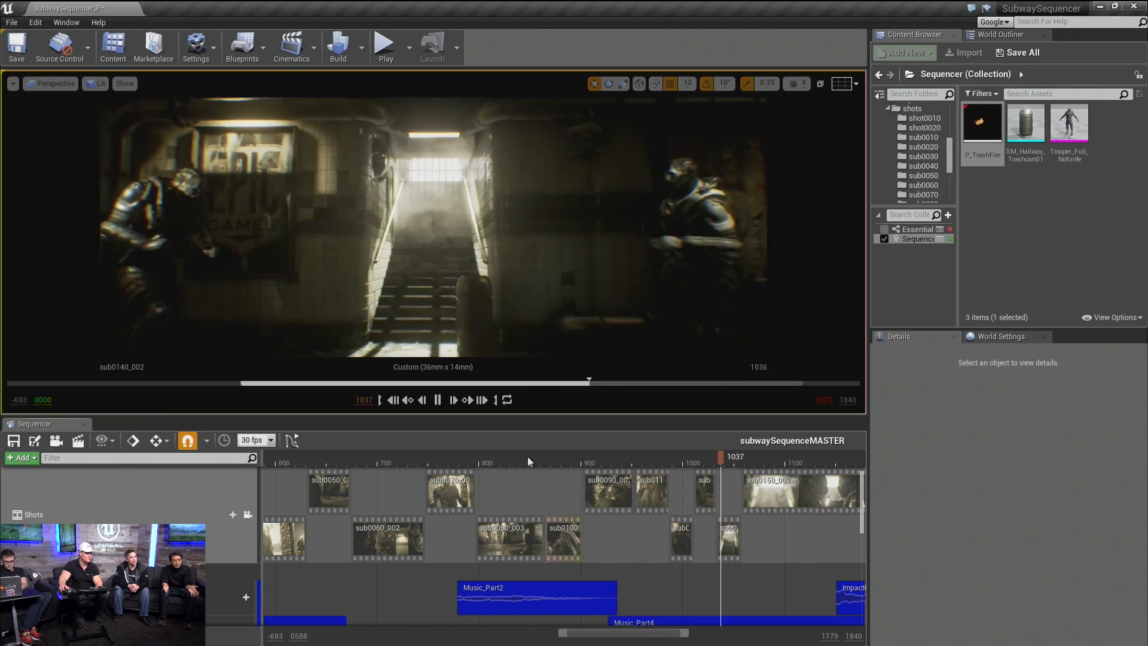
key(space)
Step: Move the sub0100_002 and sub0090_002 shots back to their original order in the Shots track
drag(562, 542, 613, 541)
drag(616, 491, 578, 490)
drag(613, 541, 611, 541)
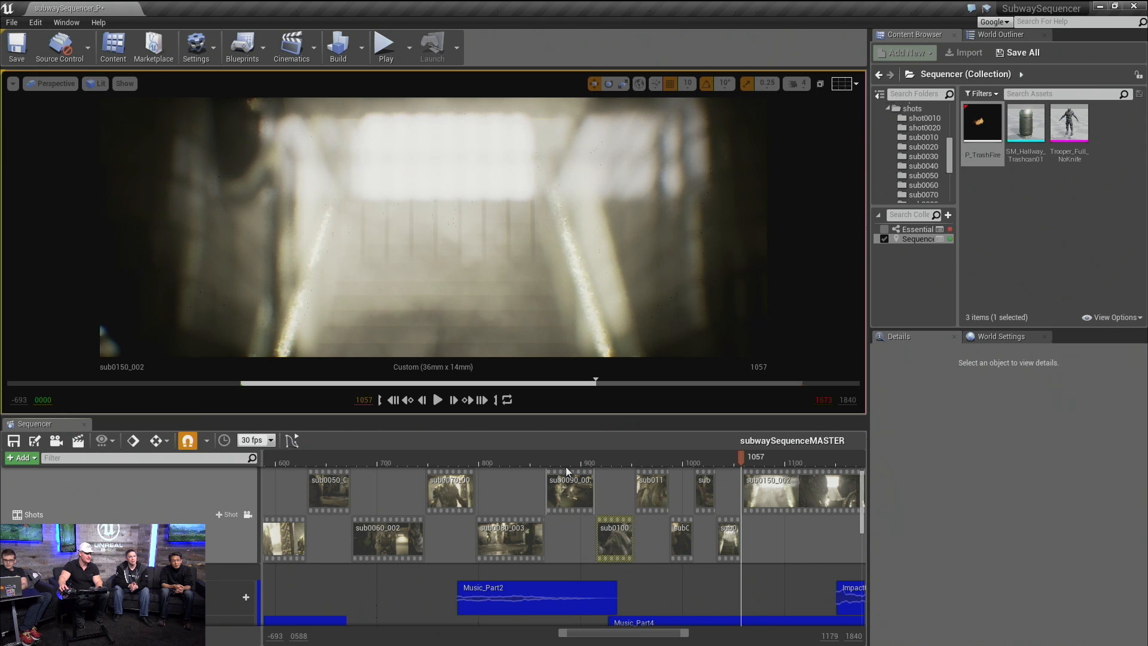
Step: Play the restored edit repeatedly, starting inside the sub0080_003 shot
click(531, 459)
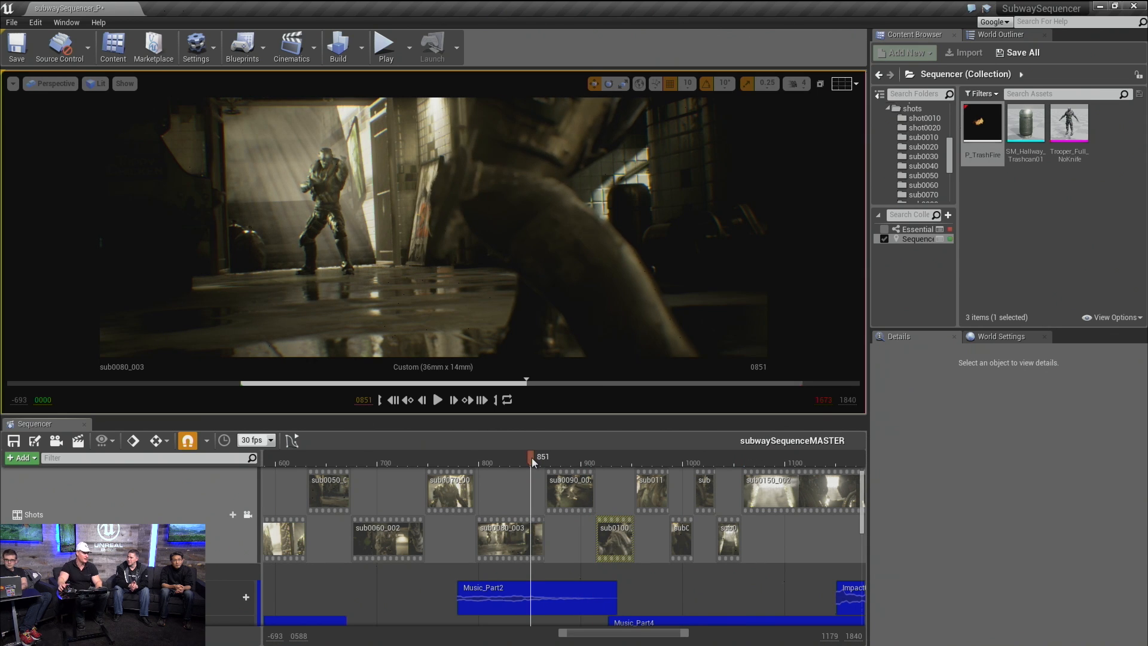
key(space)
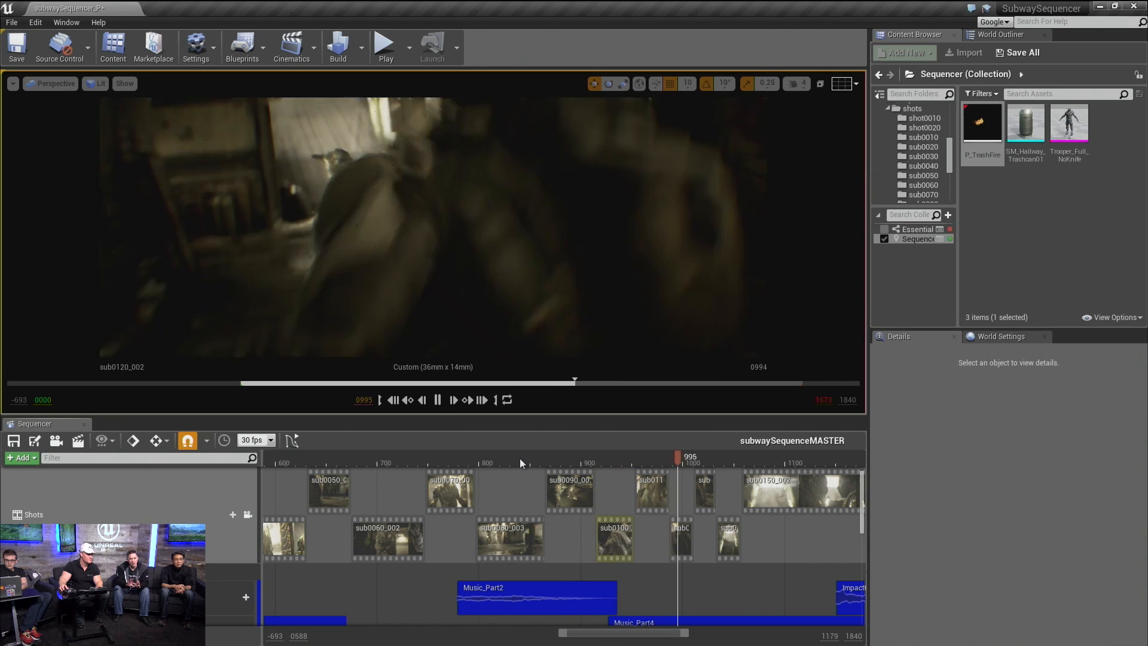
click(518, 458)
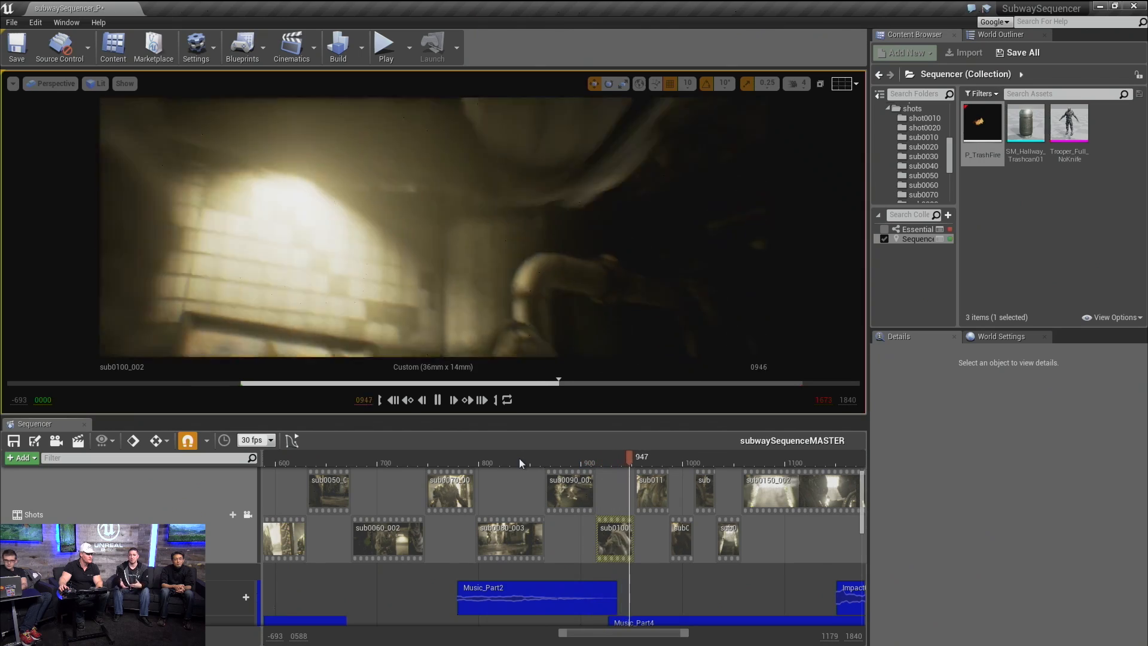
key(space)
key(space)
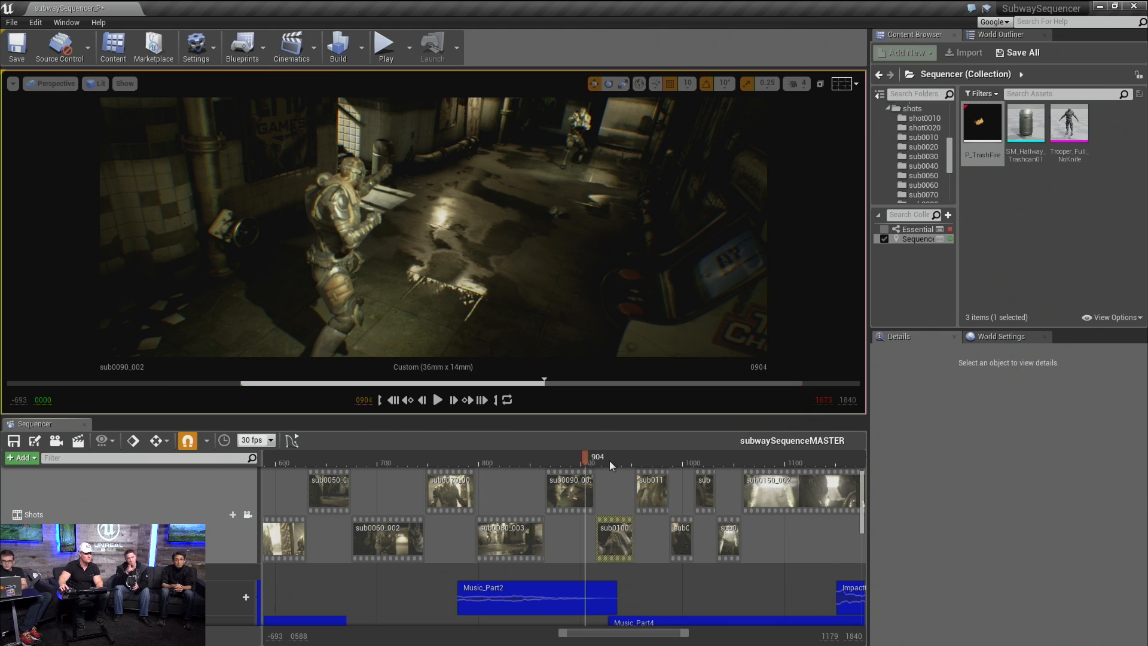
Step: Scrub across the sub0110_002 to sub0150_002 shots and replay the master sequence from sub0070 into sub0090_002
drag(614, 458, 780, 457)
drag(789, 457, 643, 470)
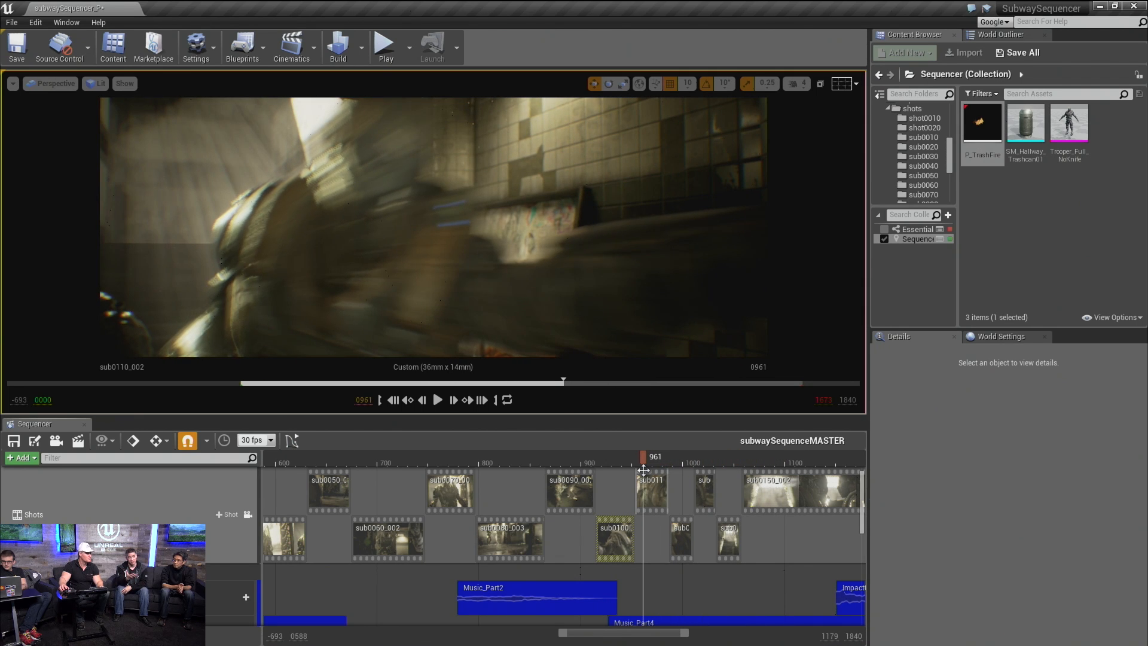
drag(643, 458, 457, 462)
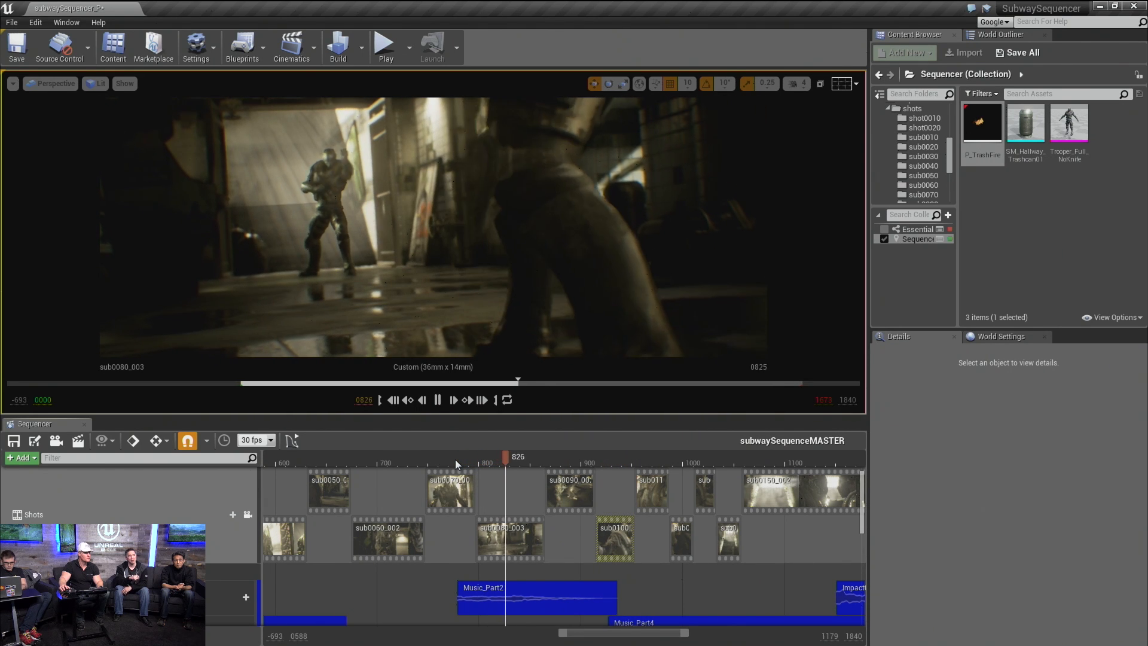
key(space)
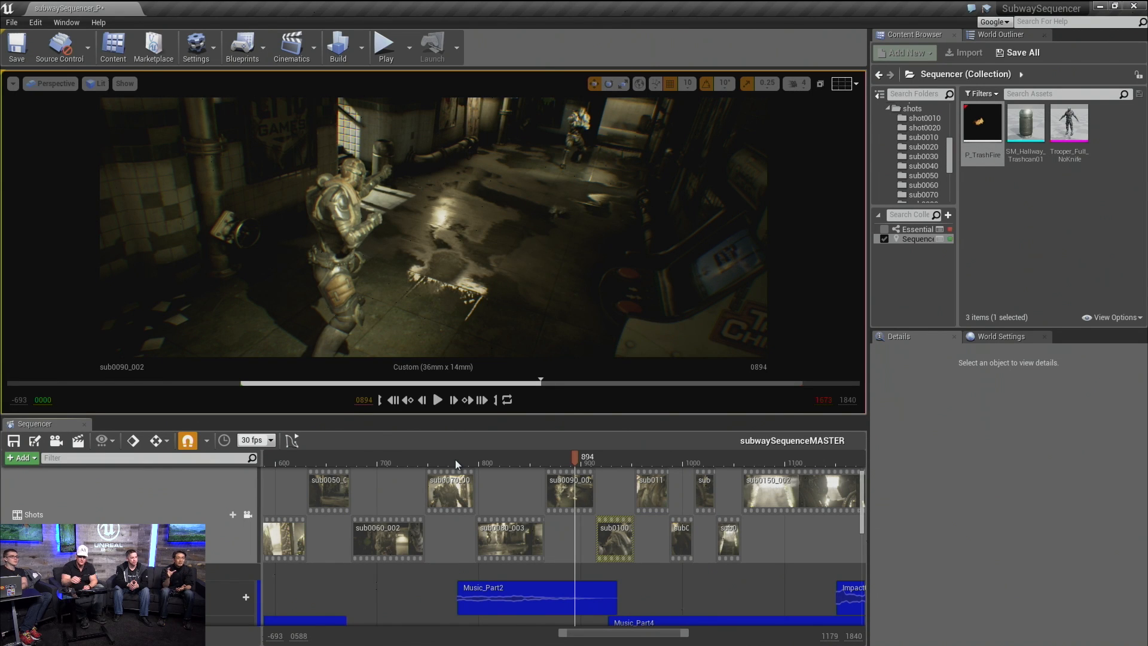
Step: Open the sub0090_002 shot, inspect its CAMERA and PROPS folders, and return to subwaySequenceMASTER
double_click(581, 494)
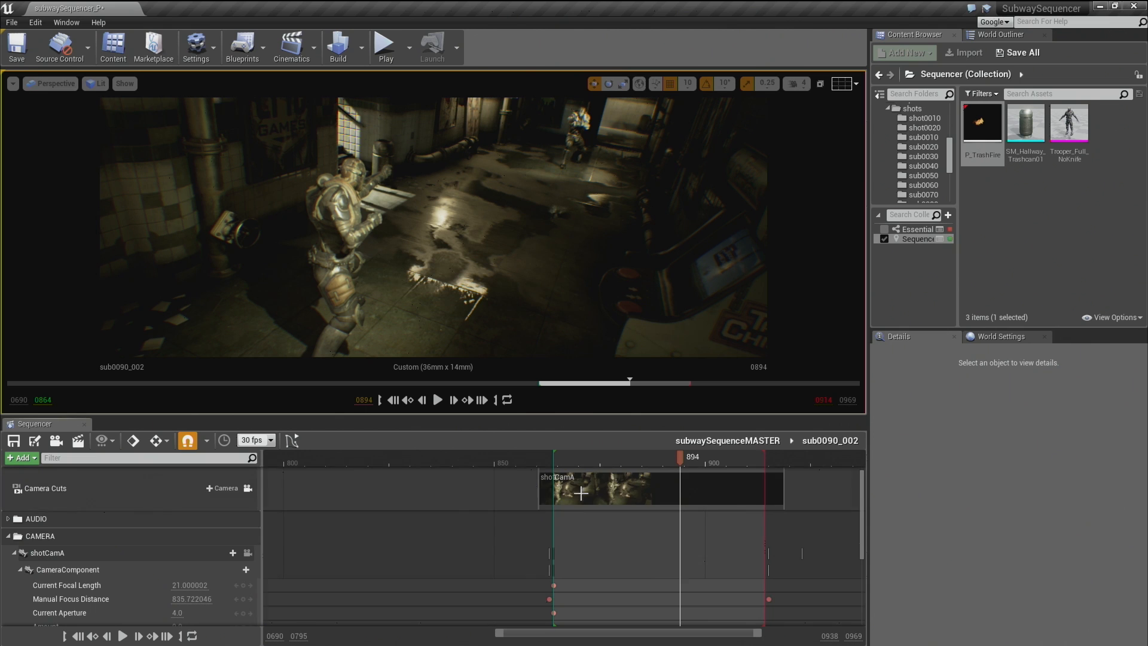
mouse_move(860, 510)
mouse_down()
mouse_move(855, 579)
mouse_move(858, 504)
mouse_move(858, 522)
mouse_up()
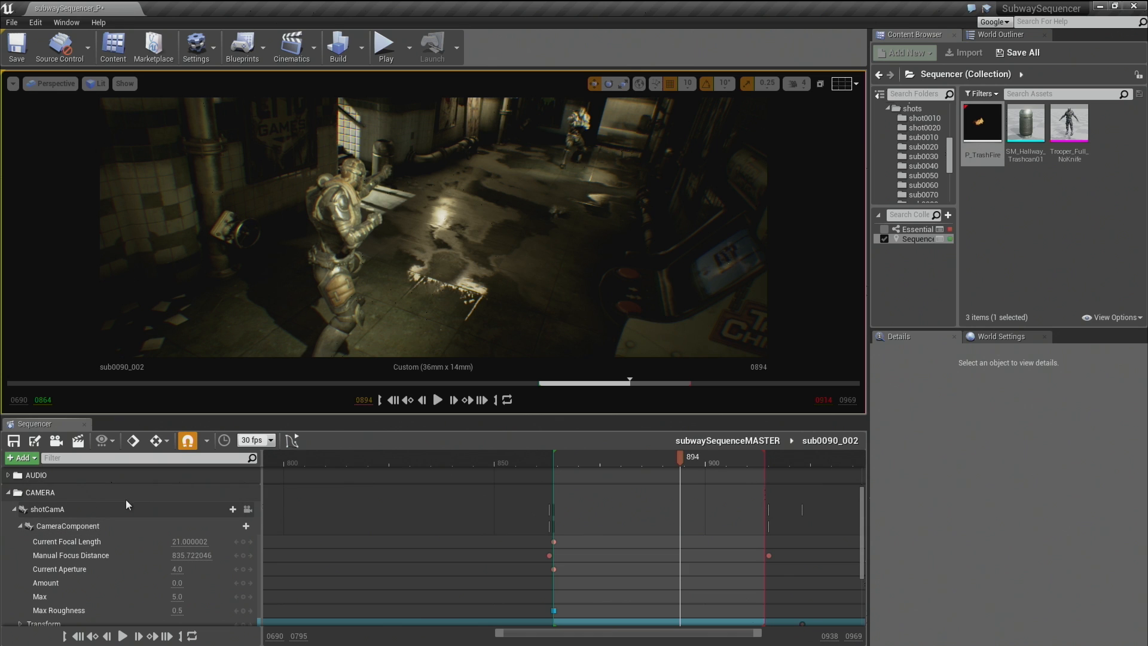
click(9, 493)
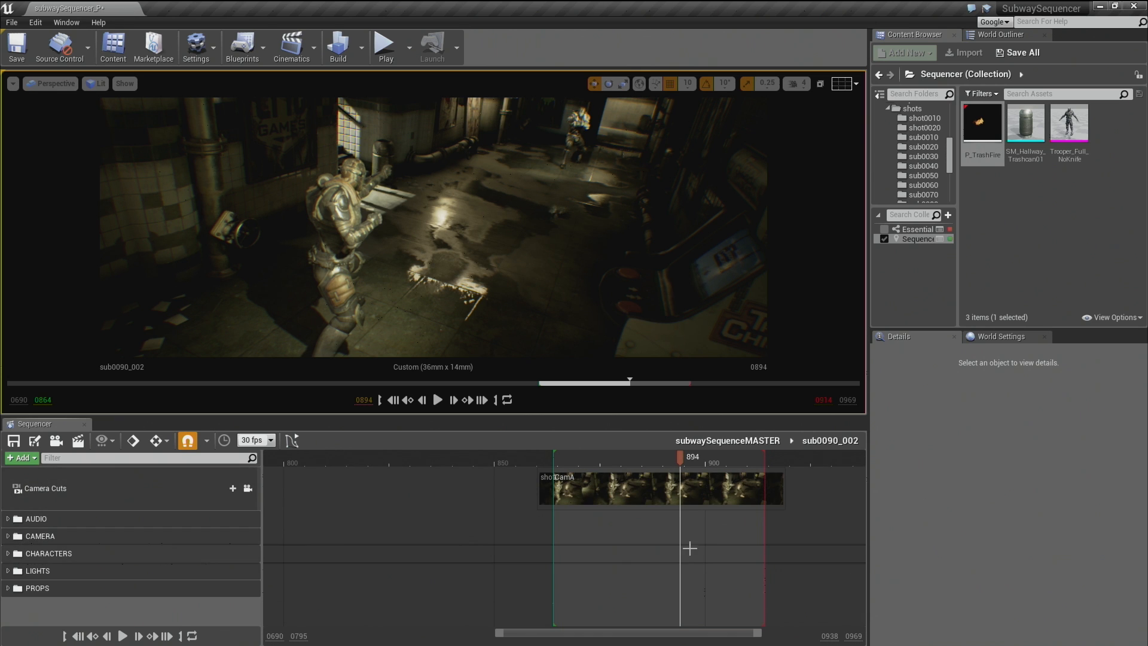
double_click(75, 587)
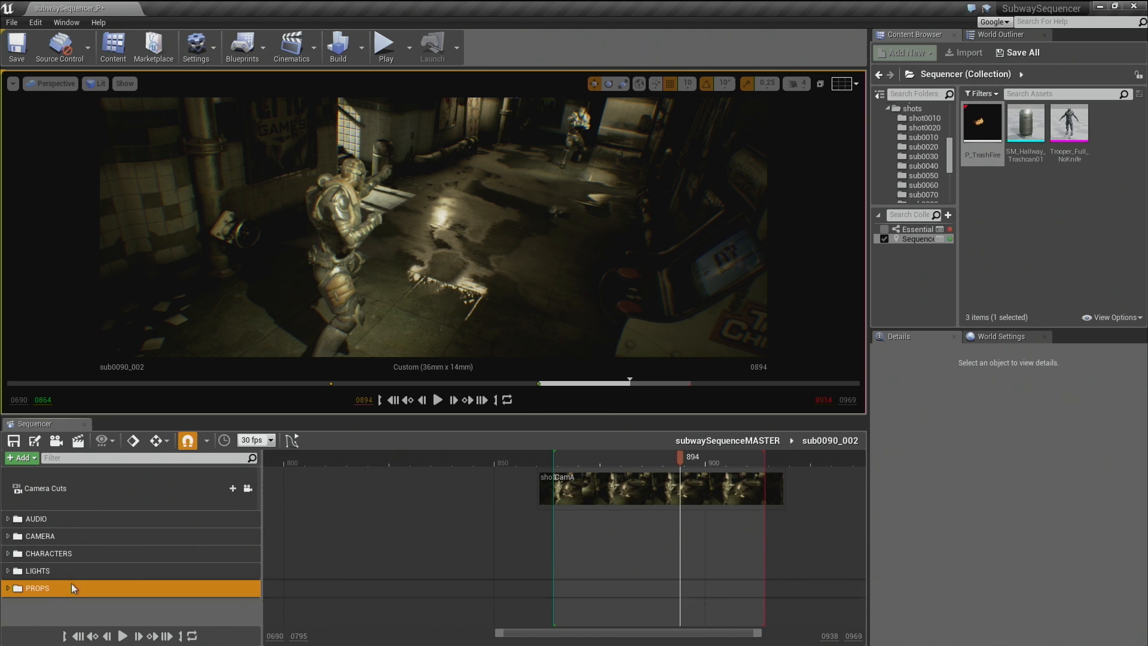
mouse_move(862, 513)
mouse_down()
mouse_move(859, 559)
mouse_move(862, 513)
mouse_up()
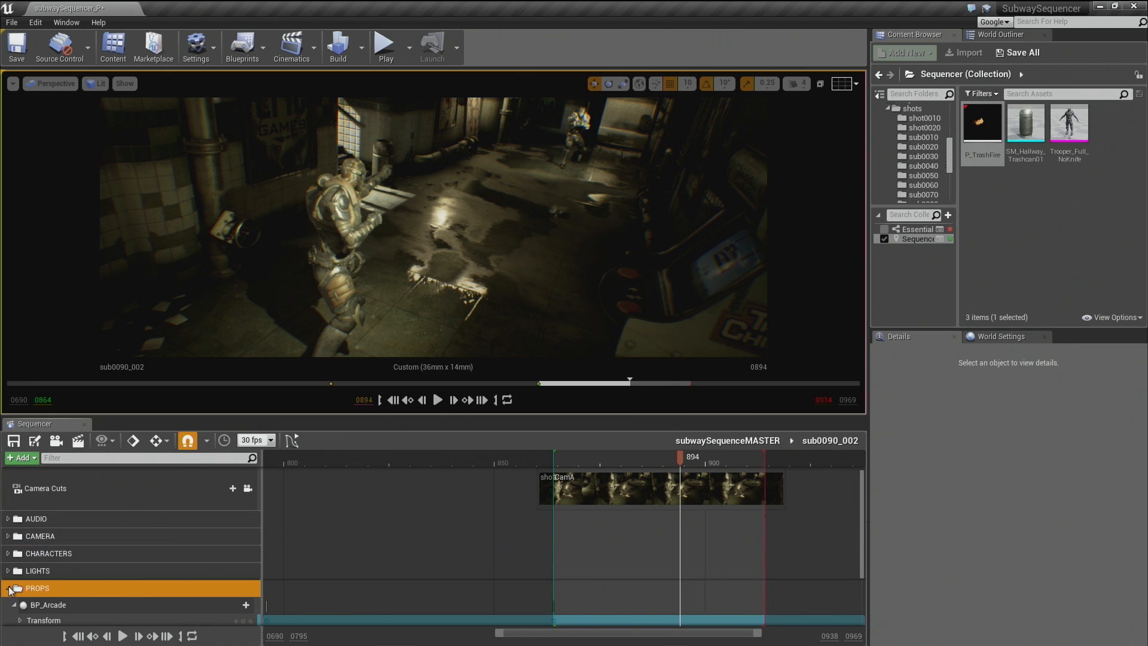
click(10, 589)
click(715, 442)
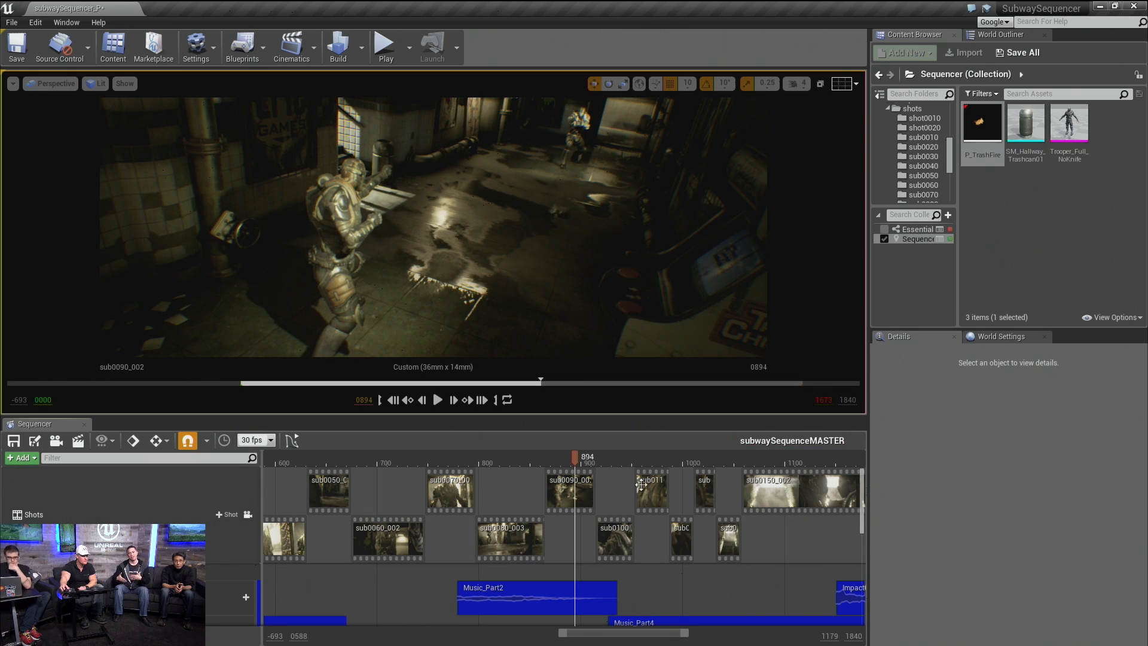
Step: Switch between subwaySequenceMASTER and the sub0090_002 shot, scrubbing the shot to frame 890 before returning to the master
click(566, 489)
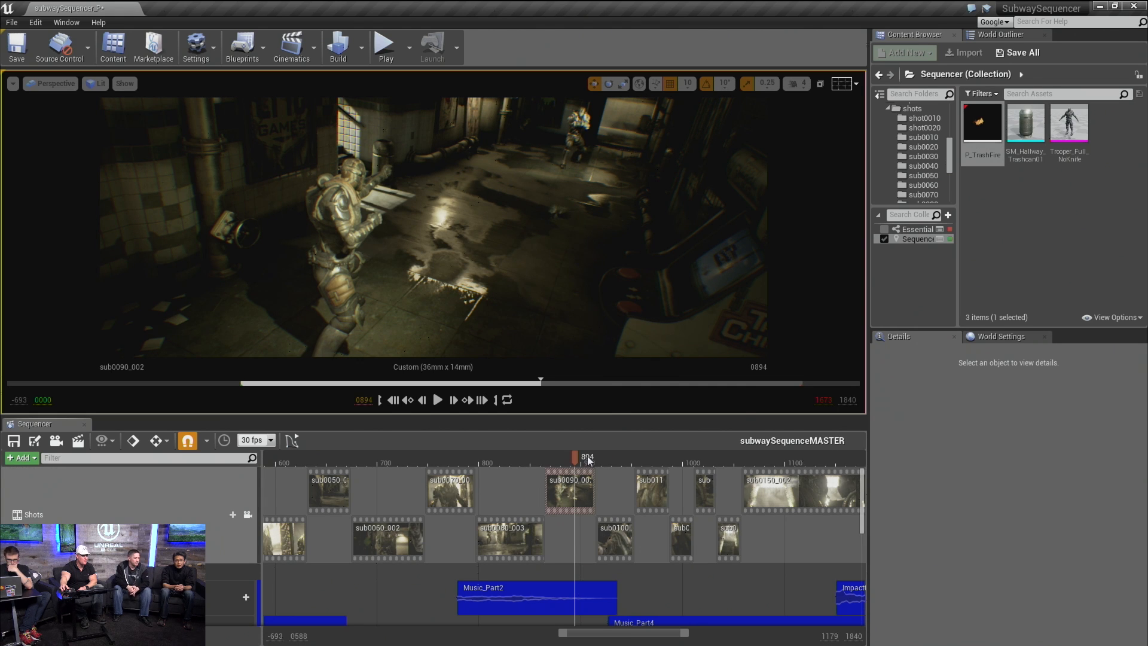
double_click(569, 491)
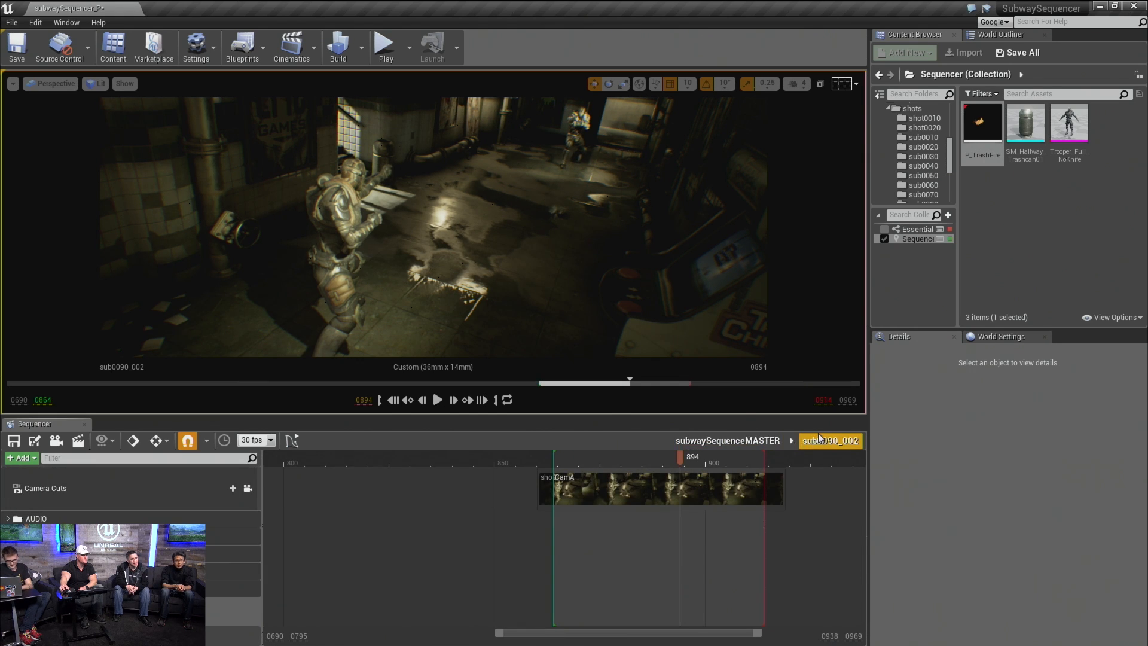
click(724, 447)
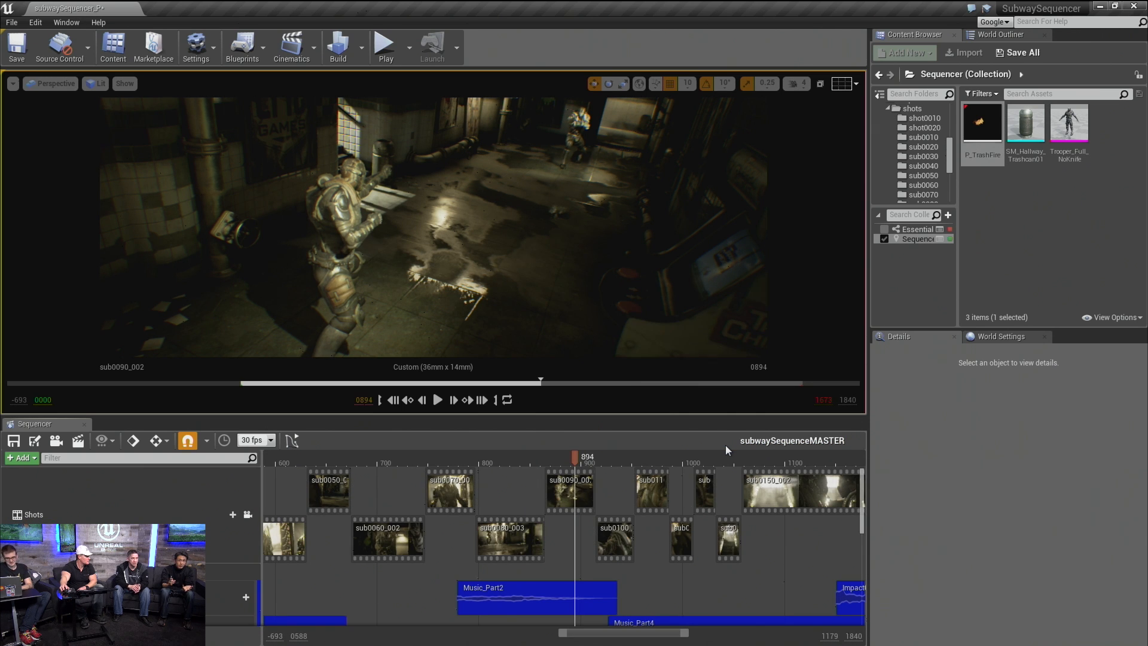
double_click(574, 491)
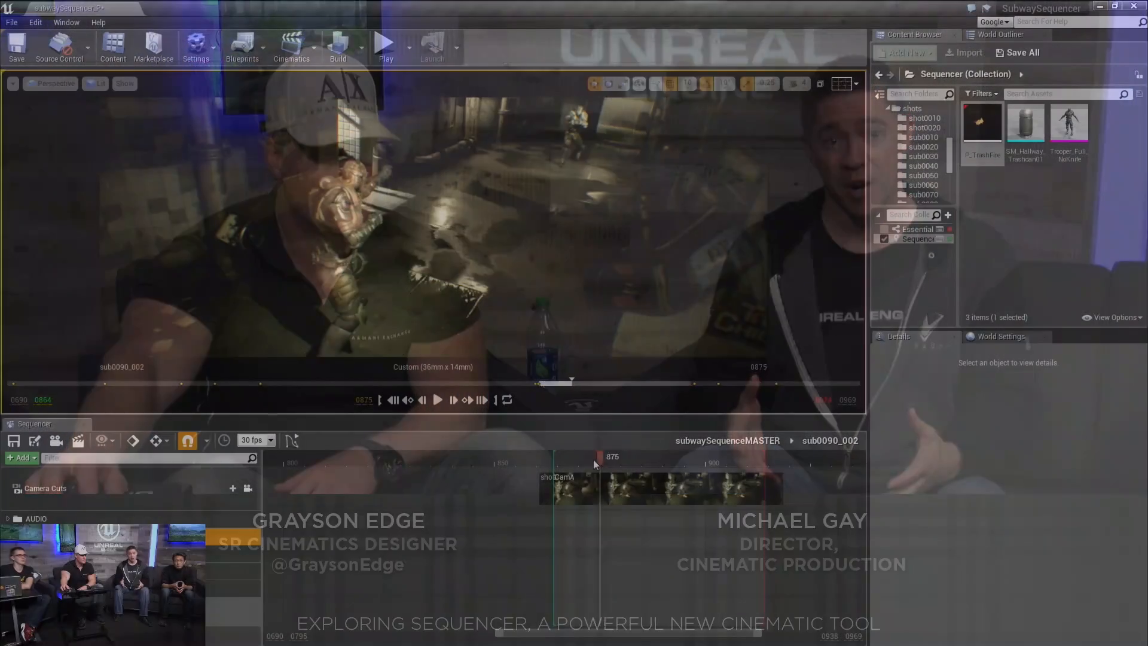
drag(595, 461, 663, 458)
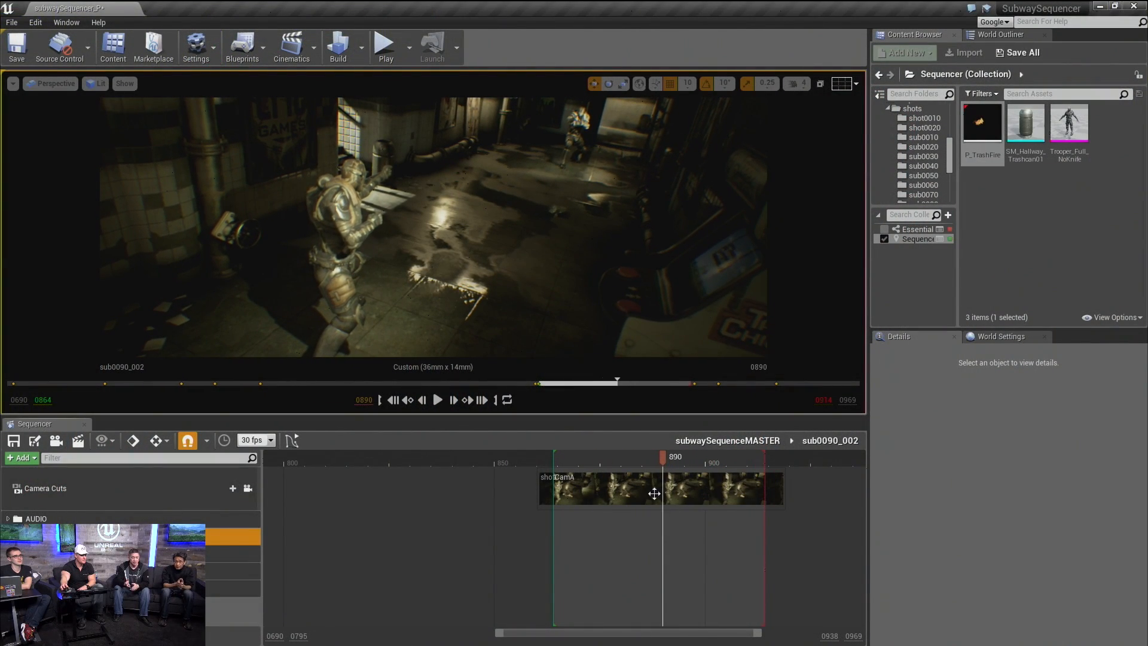
click(698, 441)
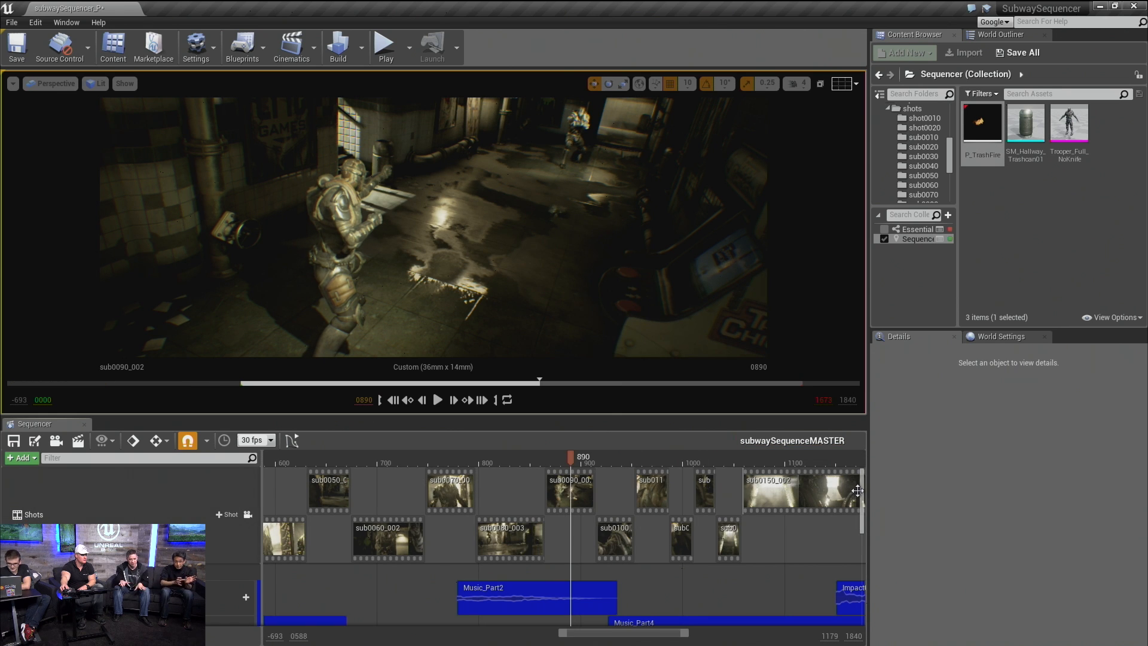
Step: Reopen the sub0090_002 shot from the master, move the playhead to frame 892, and expand the CHARACTERS folder
scroll(859, 520, down, 3)
scroll(859, 521, down, 3)
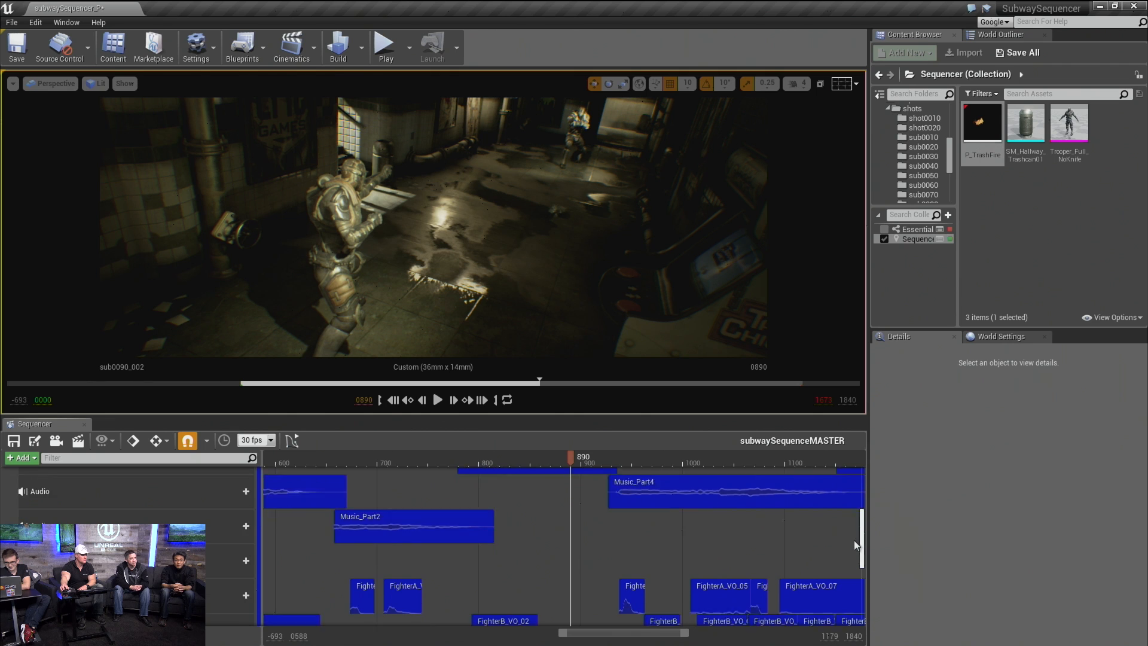
scroll(861, 509, up, 5)
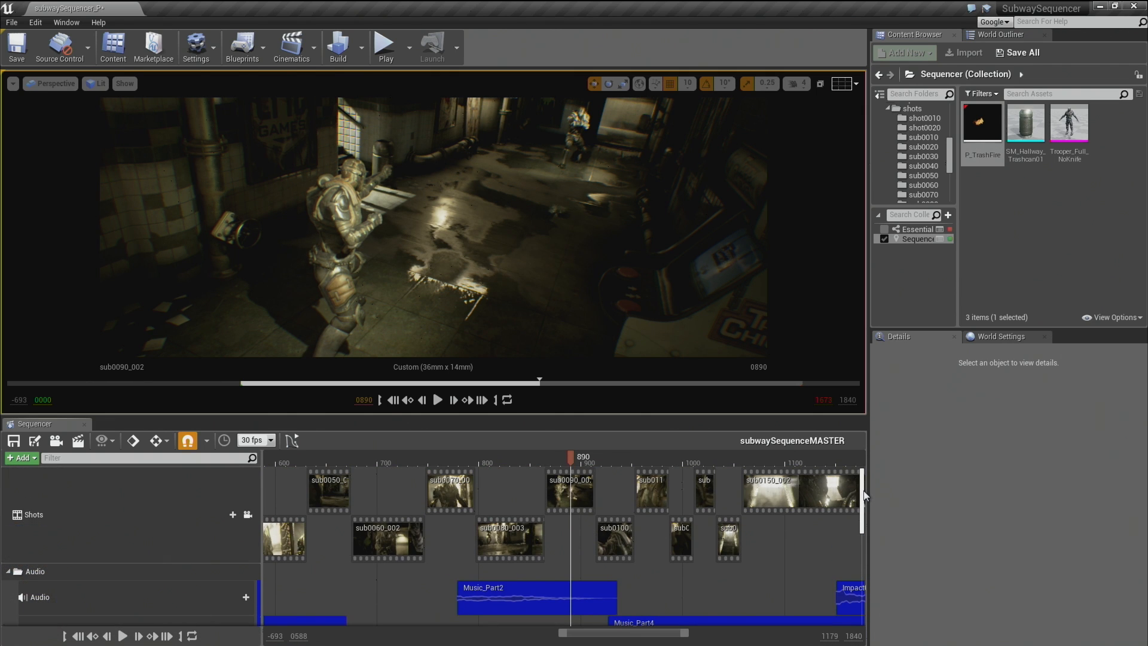
double_click(578, 486)
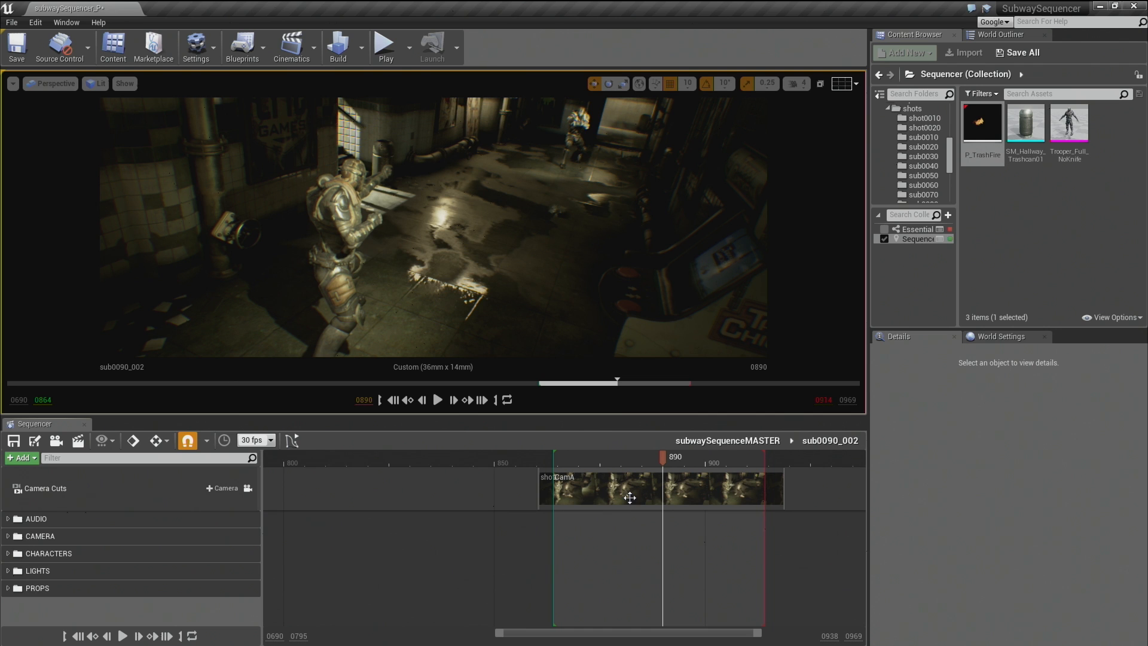
ctrl+scroll(629, 497, up, 3)
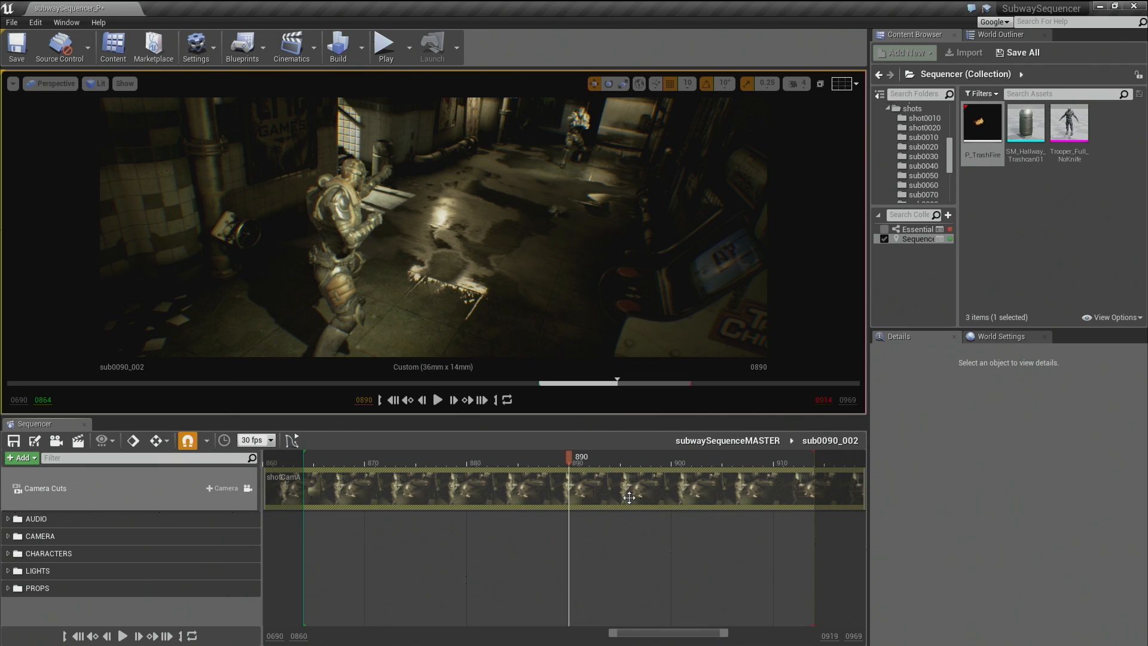
mouse_move(571, 457)
mouse_down()
mouse_move(469, 459)
mouse_move(589, 456)
mouse_up()
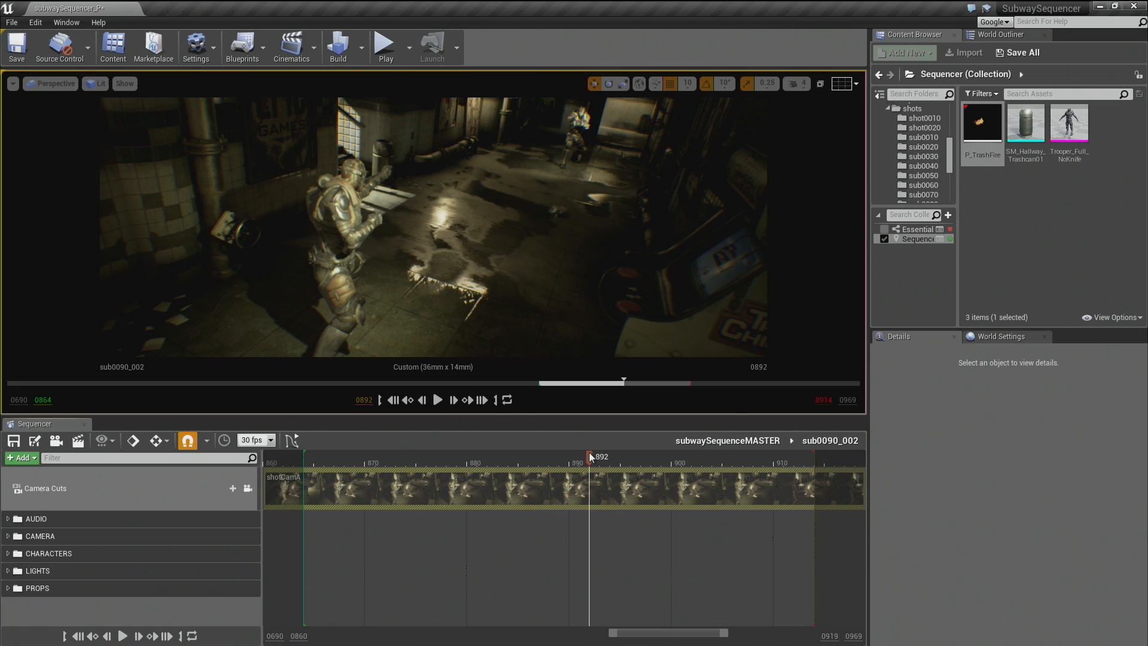
double_click(46, 555)
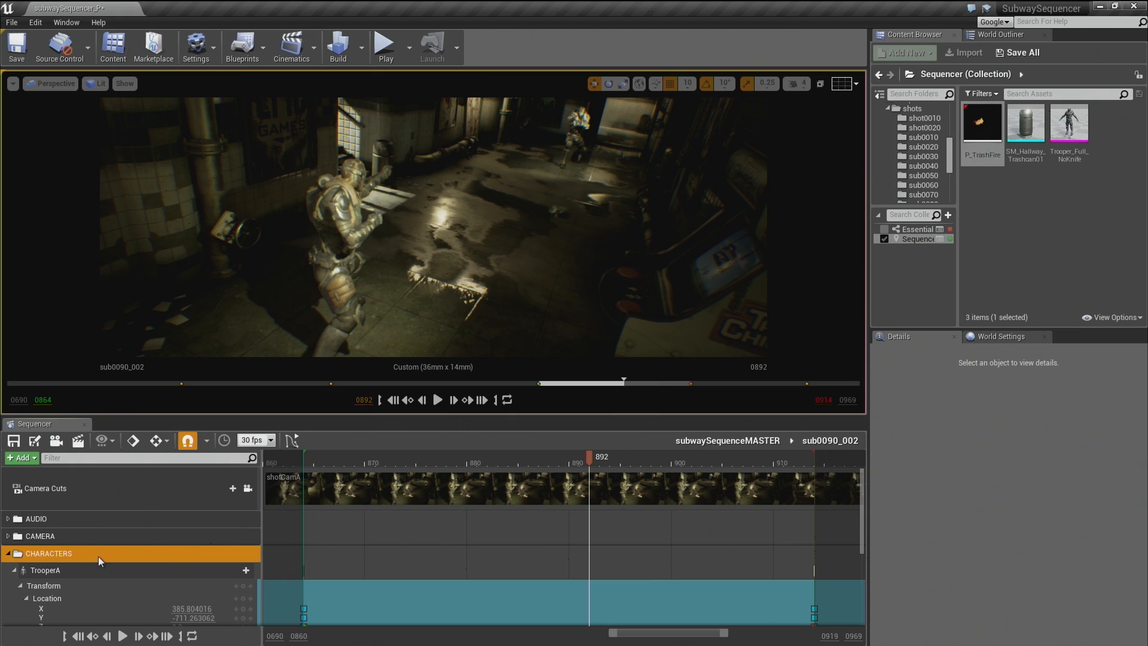
Step: Return to subwaySequenceMASTER, move the playhead to frame 757, and add a key on the Events track there
mouse_move(862, 506)
mouse_down()
mouse_move(862, 564)
mouse_move(870, 518)
mouse_up()
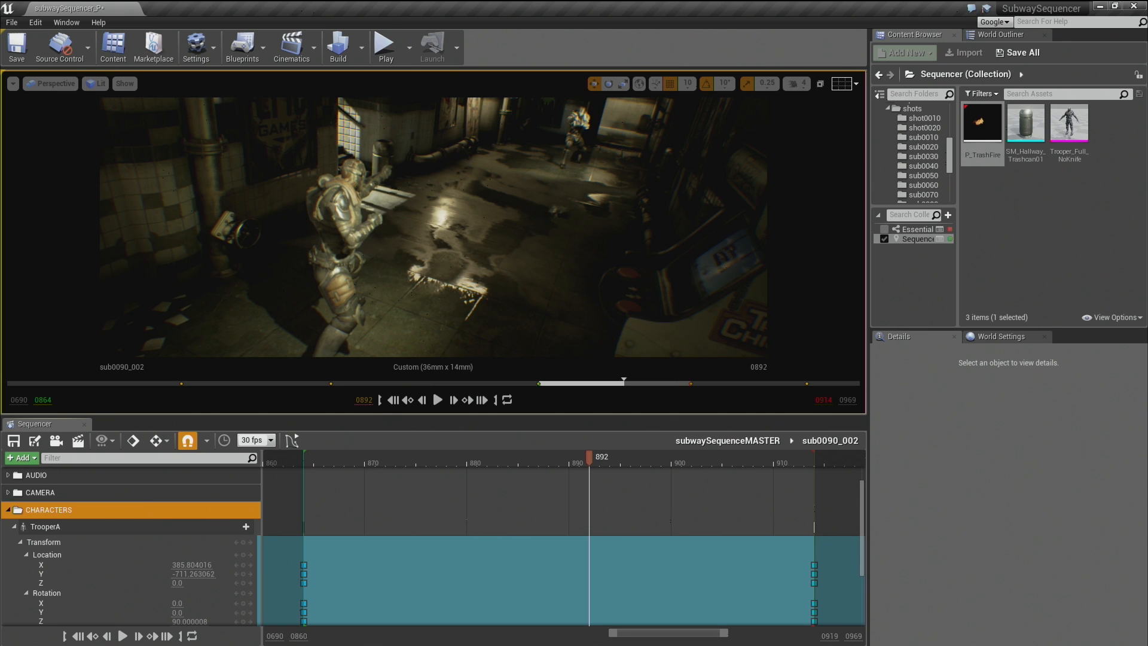
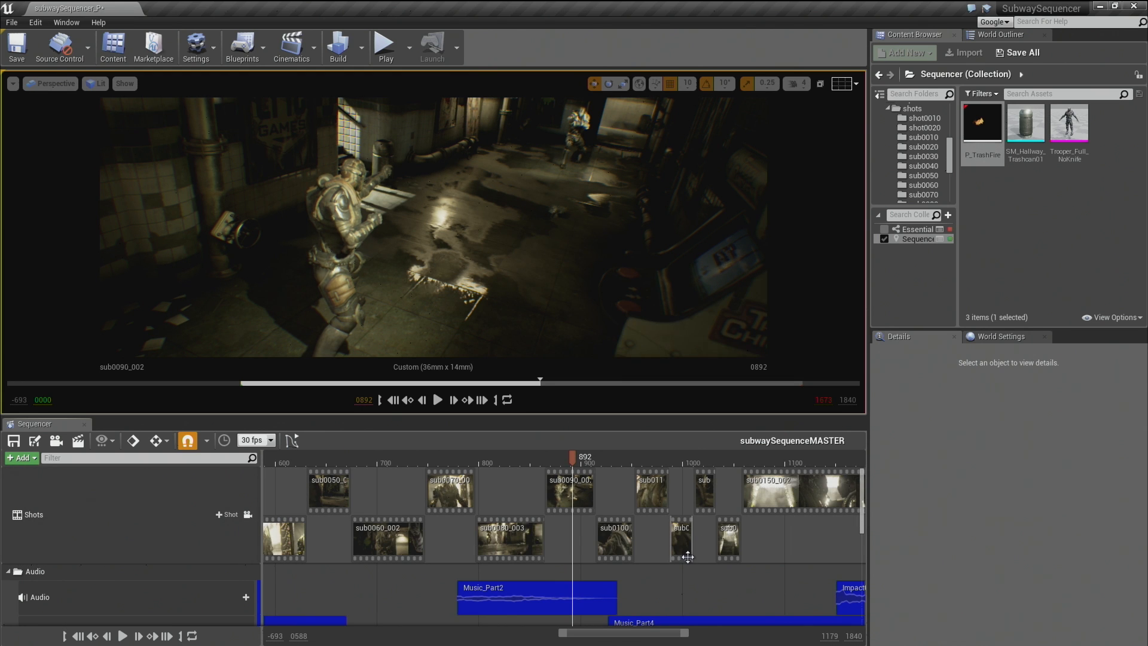
drag(532, 457, 434, 467)
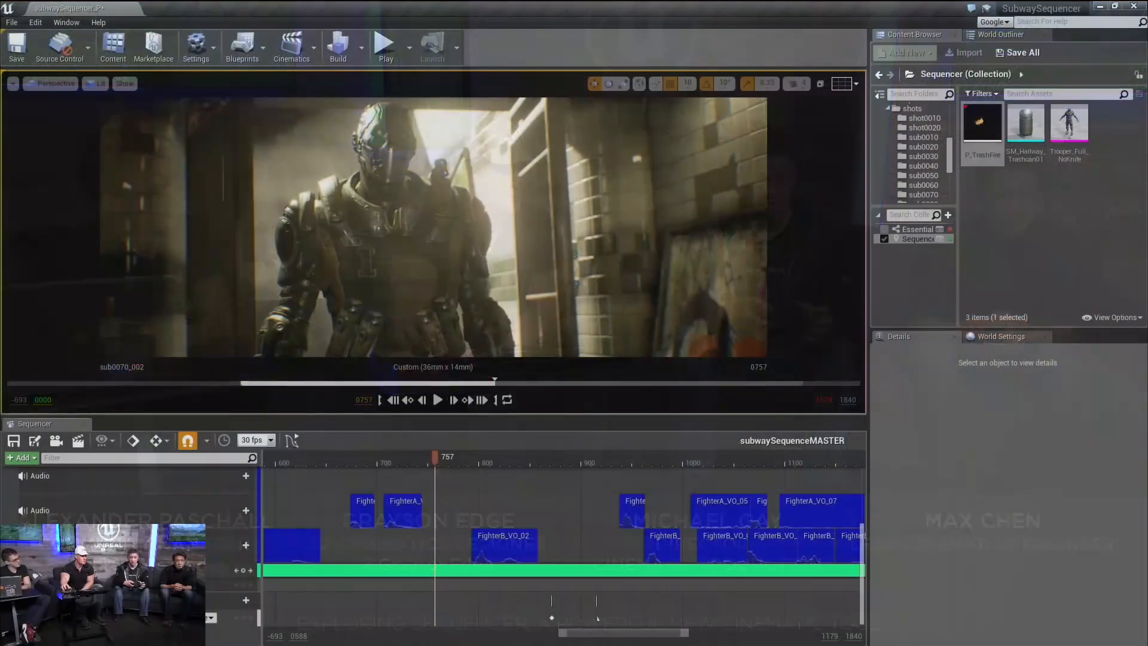
click(236, 571)
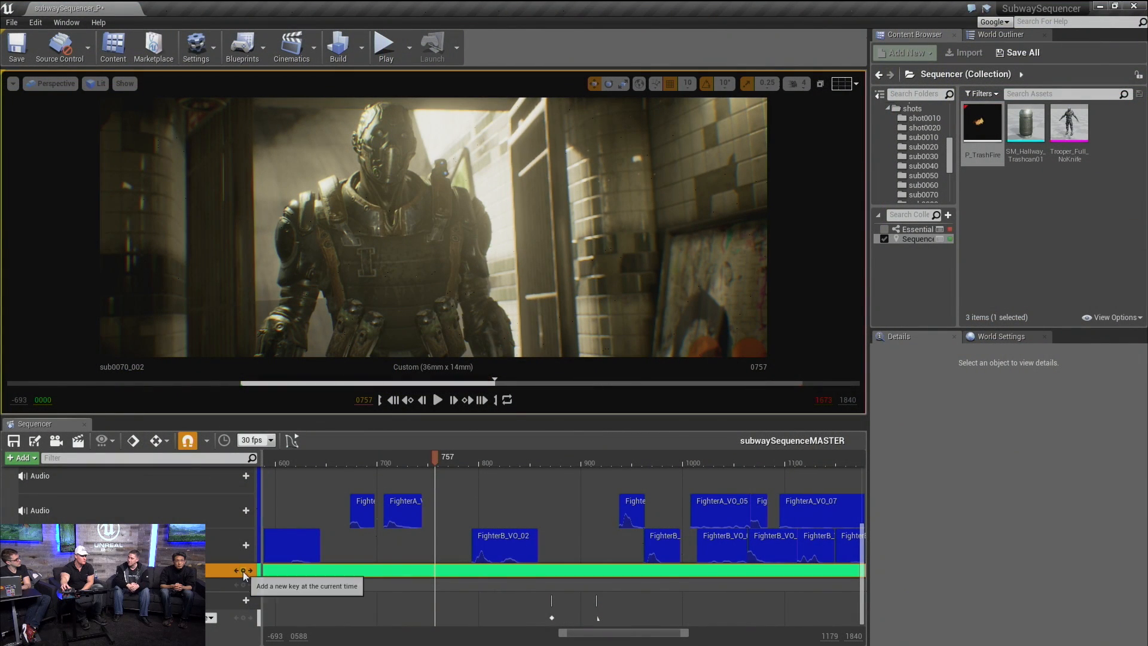
Step: Inspect the Time and Value properties of the new Events key without changing them
right_click(439, 570)
mouse_move(477, 386)
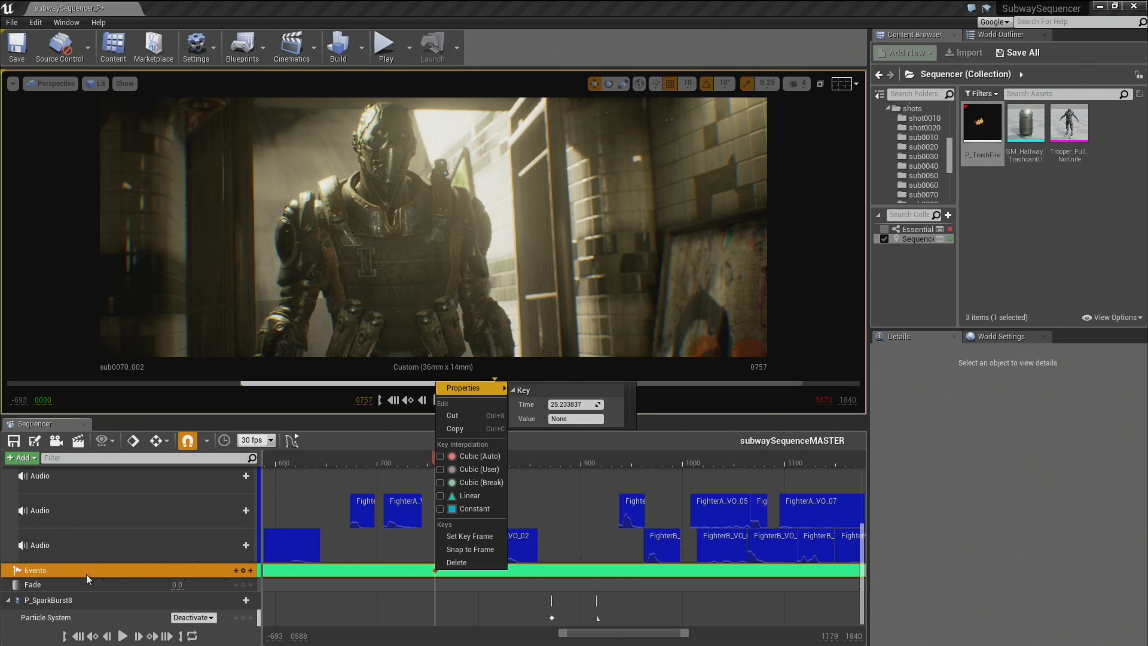
click(402, 571)
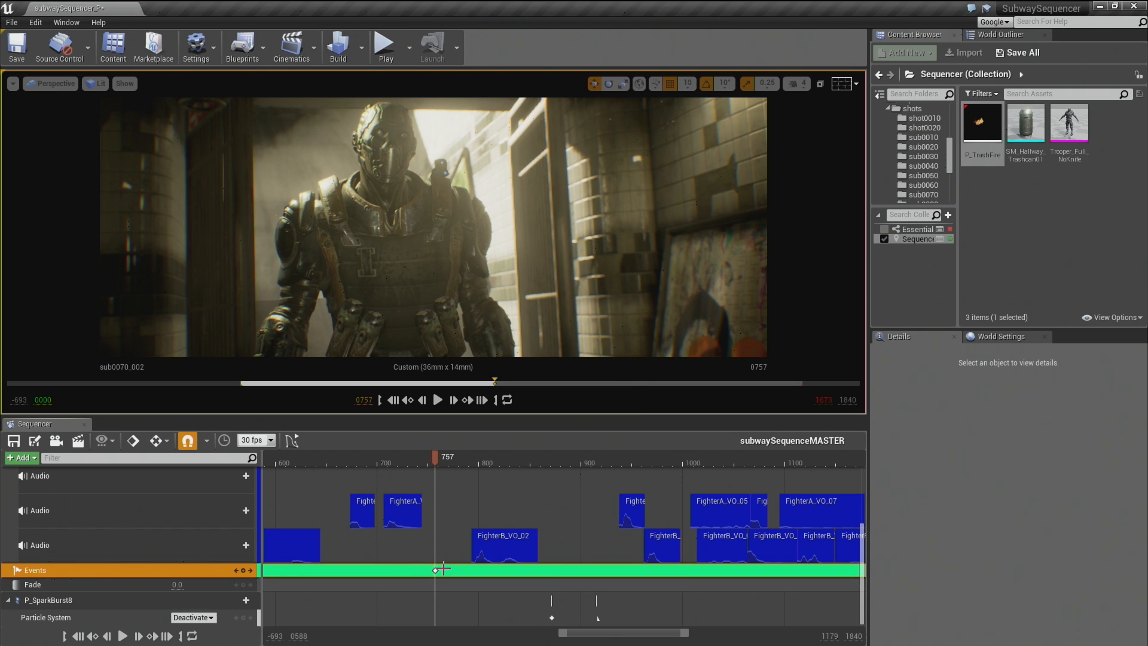
right_click(434, 570)
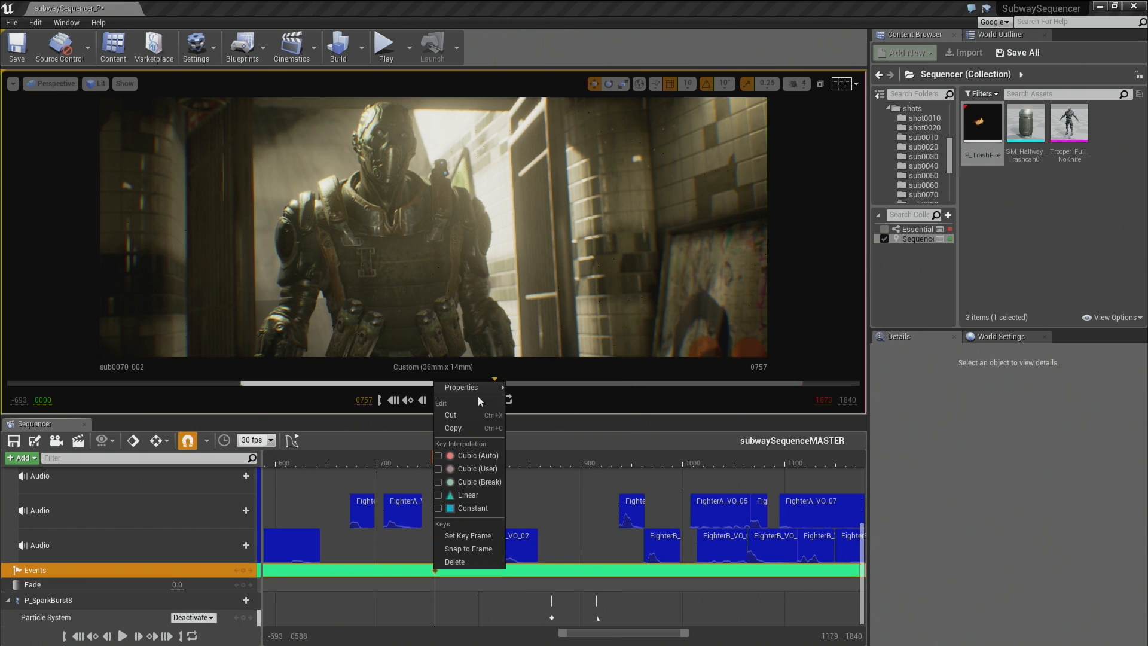
click(578, 417)
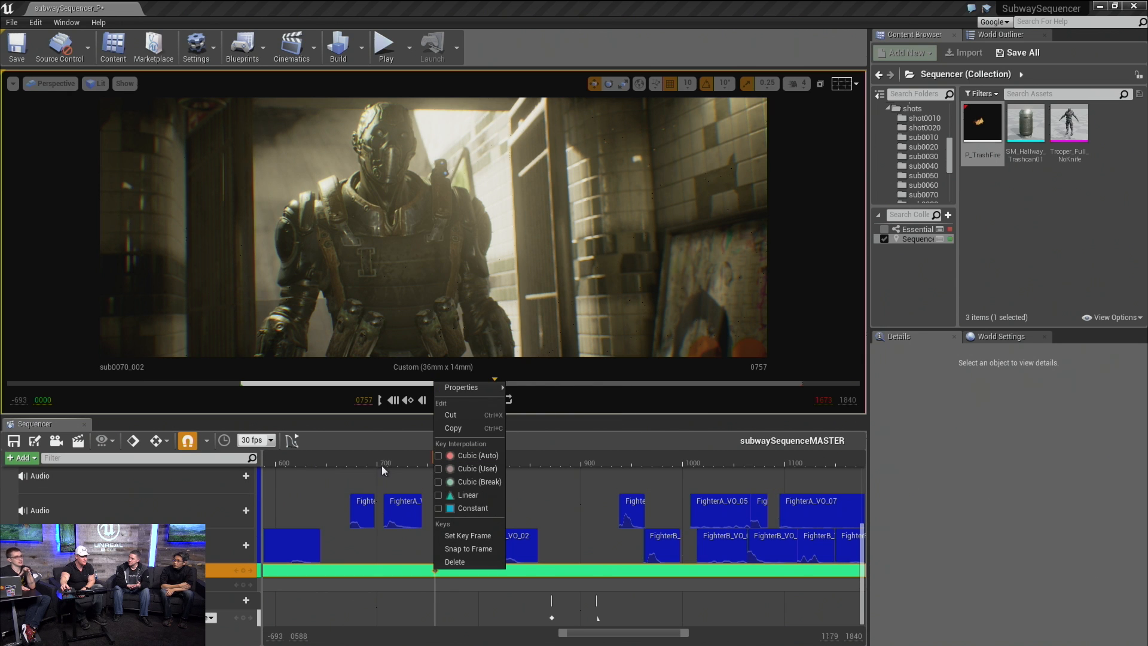
click(353, 485)
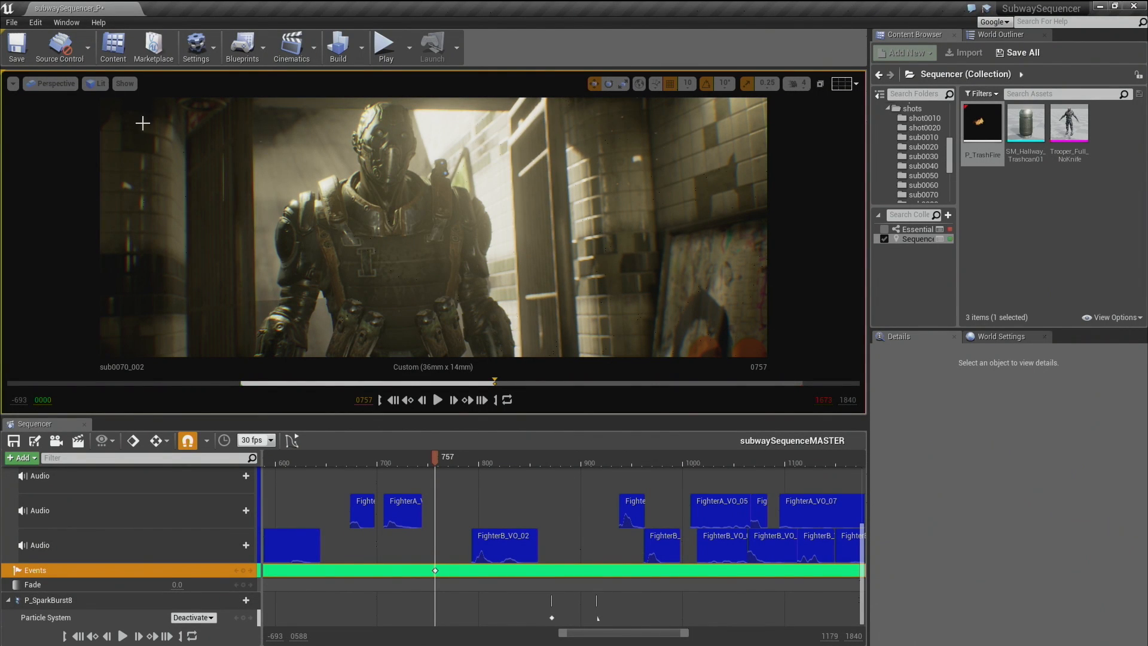
Step: Check the available viewport types and apply the Grid (3x3) composition overlay to the cinematic viewport
click(42, 84)
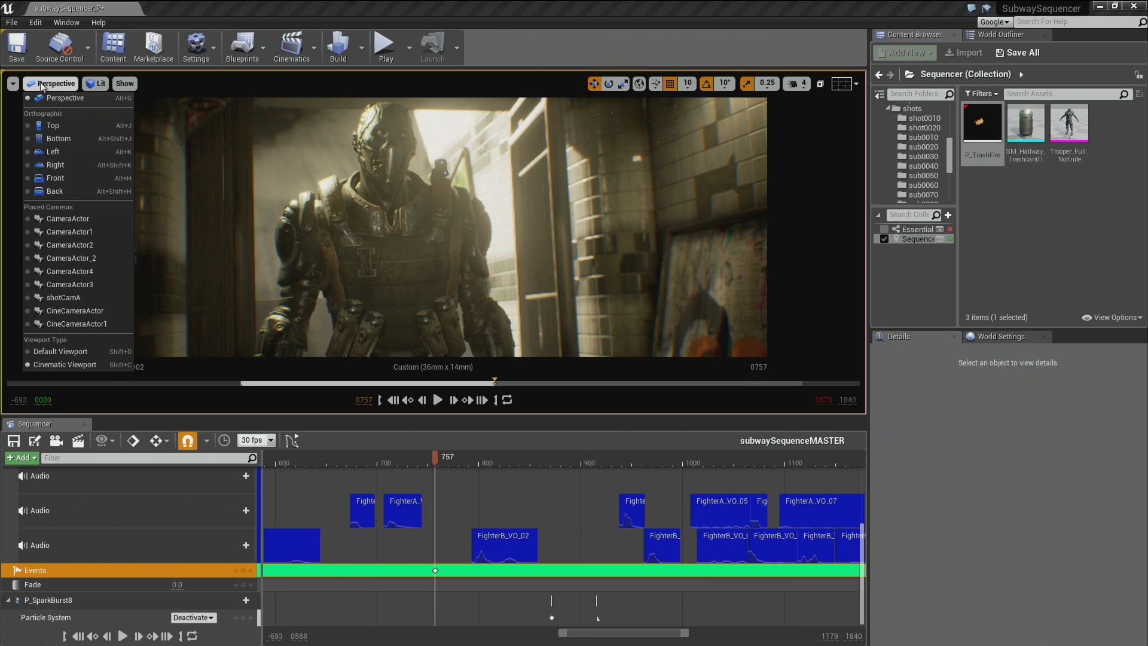
click(42, 85)
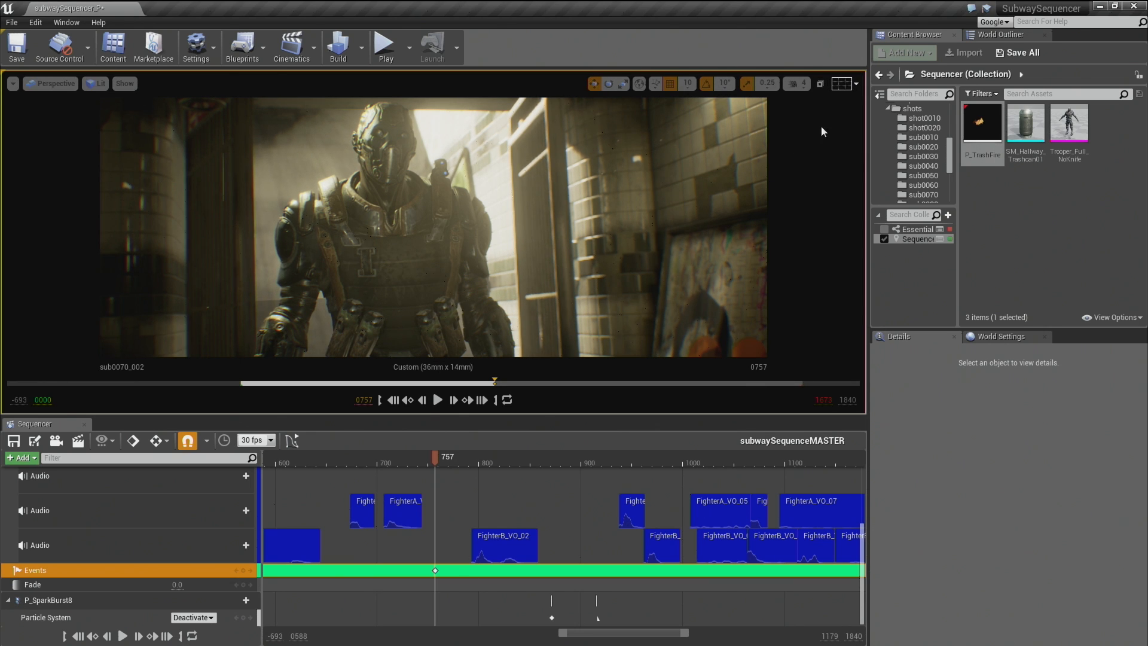
click(843, 84)
click(905, 126)
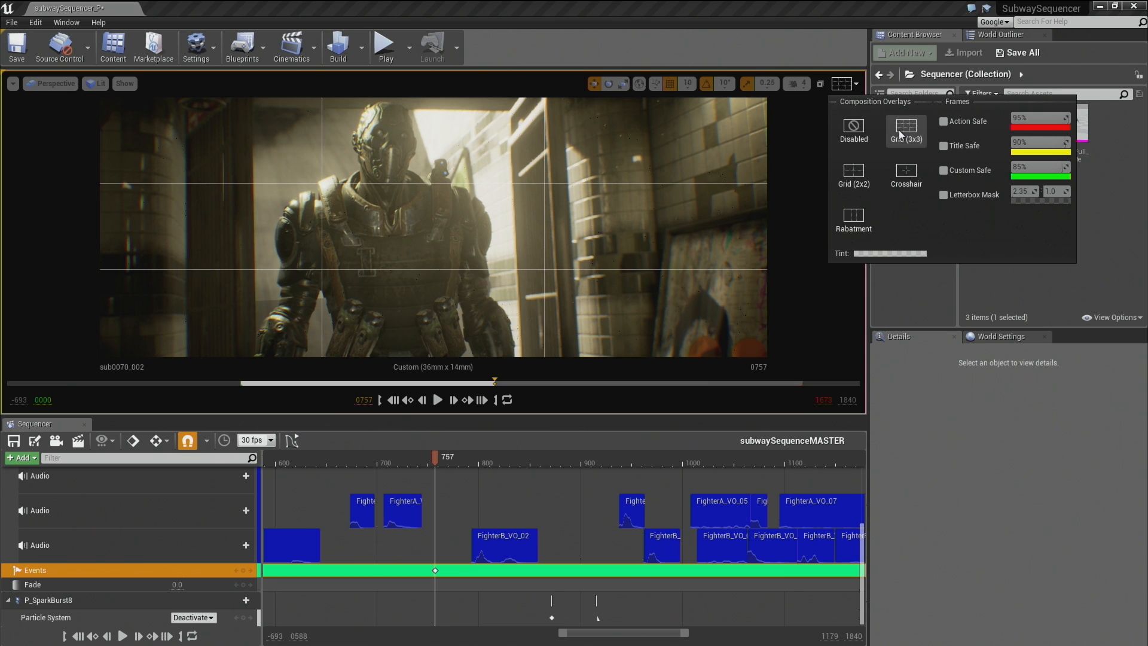
click(662, 227)
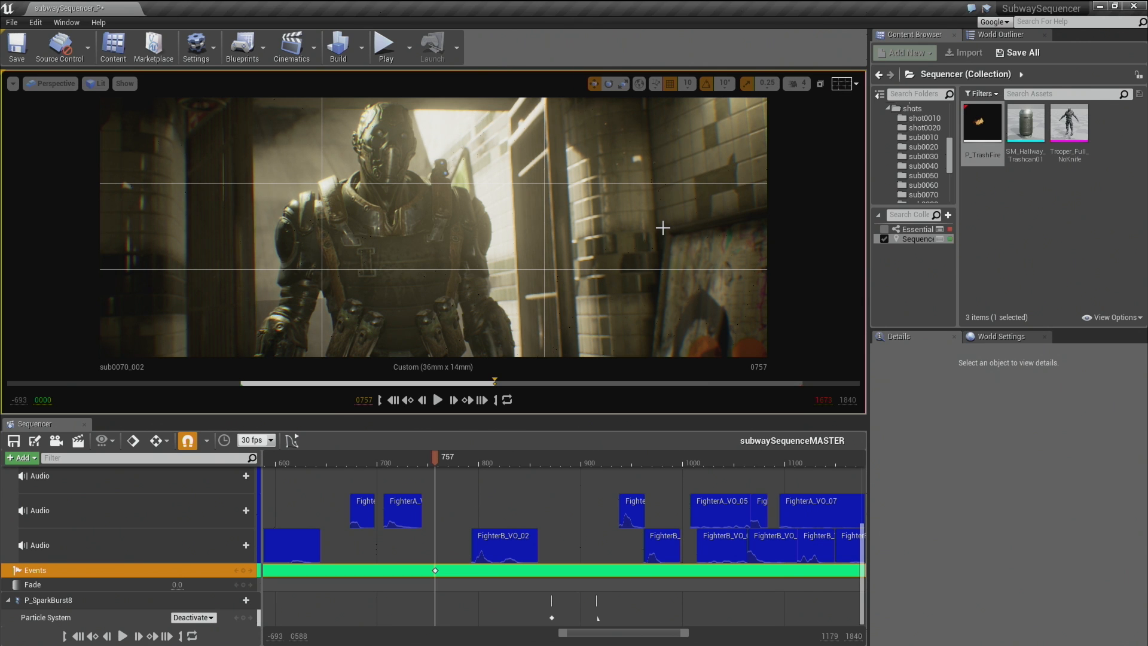
Step: View the cinematic viewport full screen, scrub back to frame 563 in sub0040_002, and restore the editor layout
key(F11)
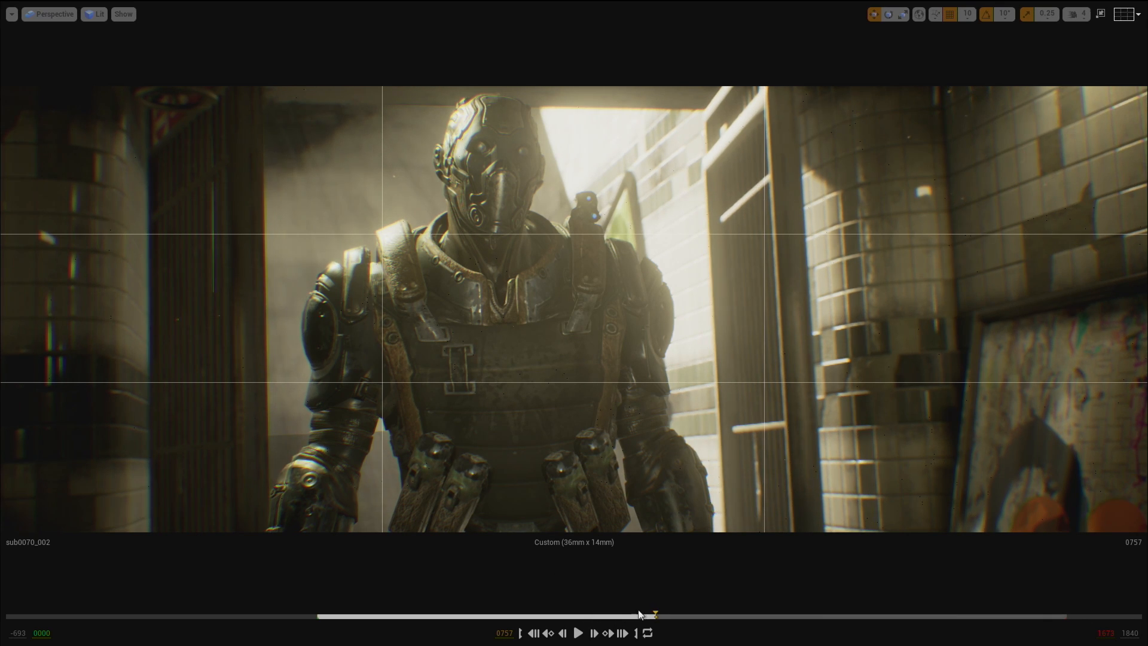
drag(654, 614, 569, 613)
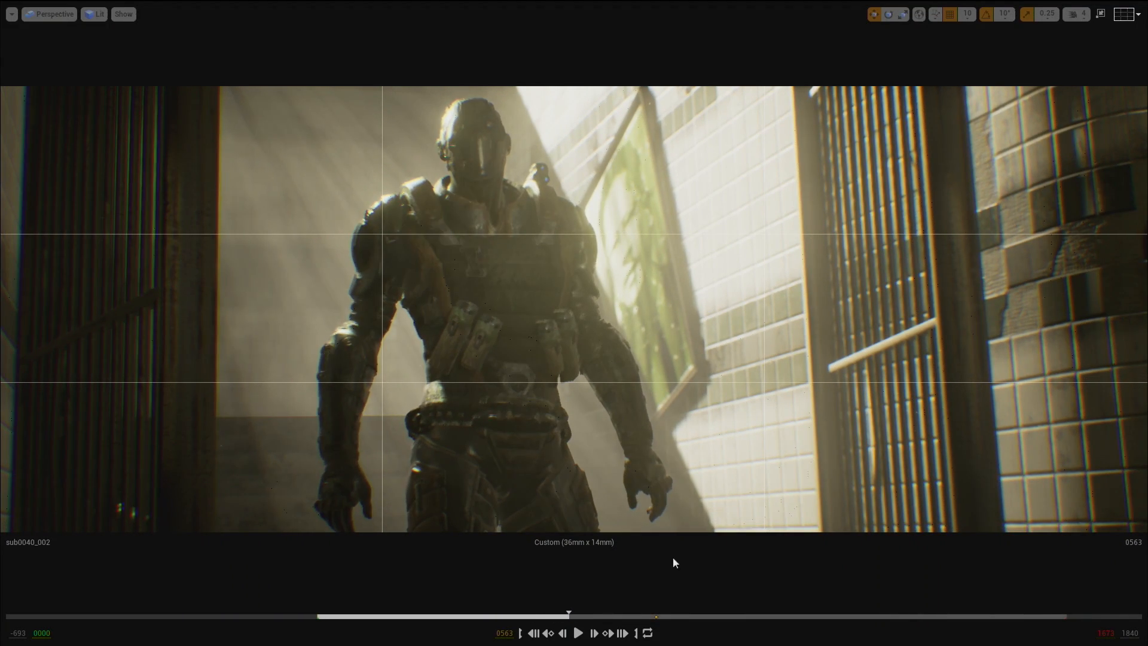
click(1067, 179)
key(F11)
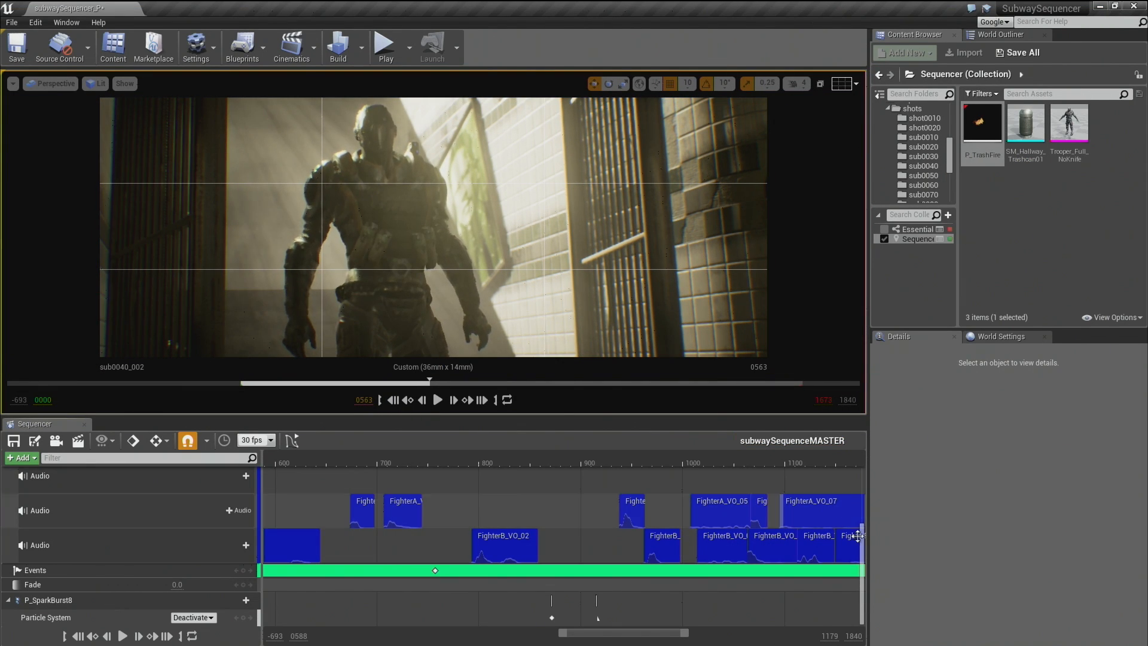
Step: Open the sub0090_002 shot from the master's Shots track and move its playhead to frame 875
drag(864, 541, 866, 485)
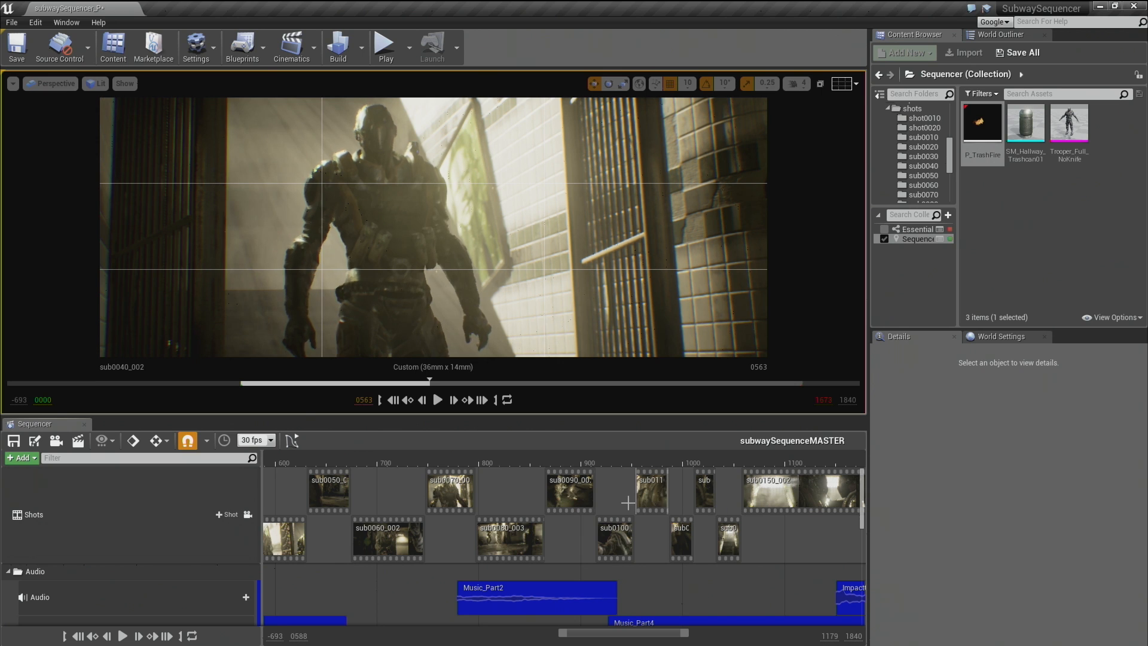
click(569, 459)
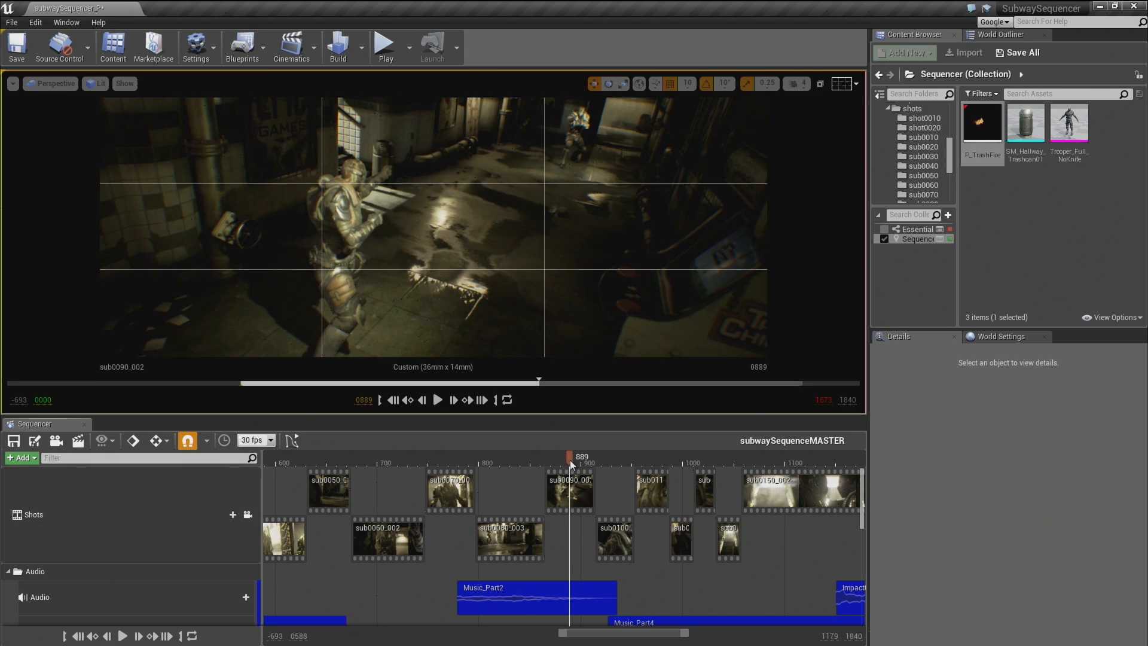
double_click(570, 483)
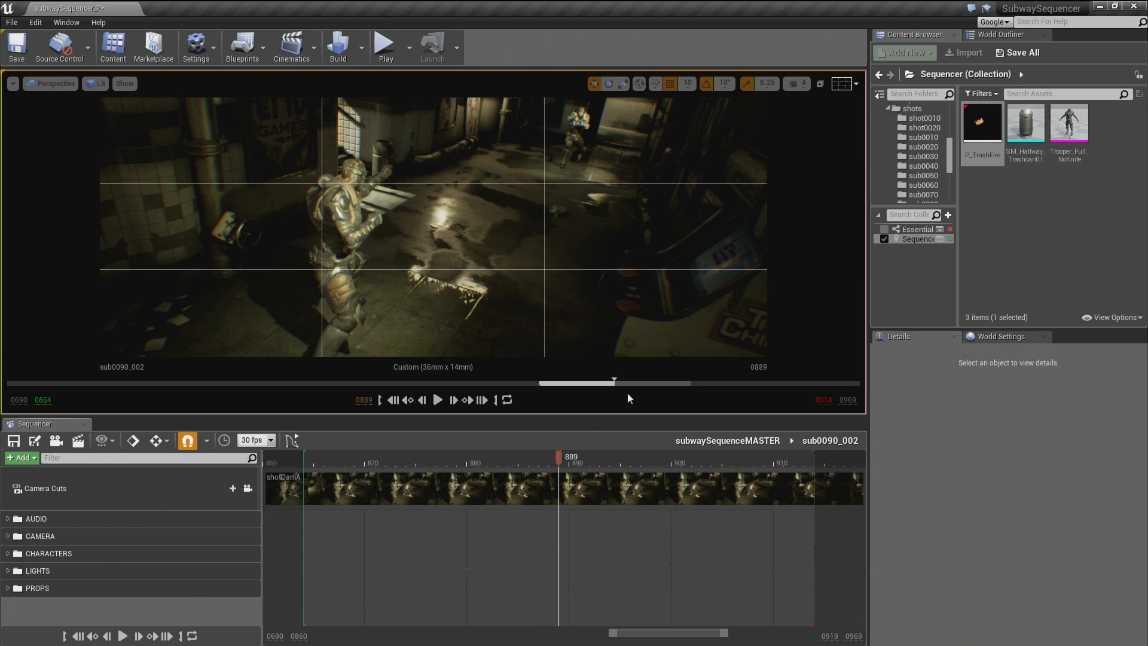
drag(560, 459, 421, 471)
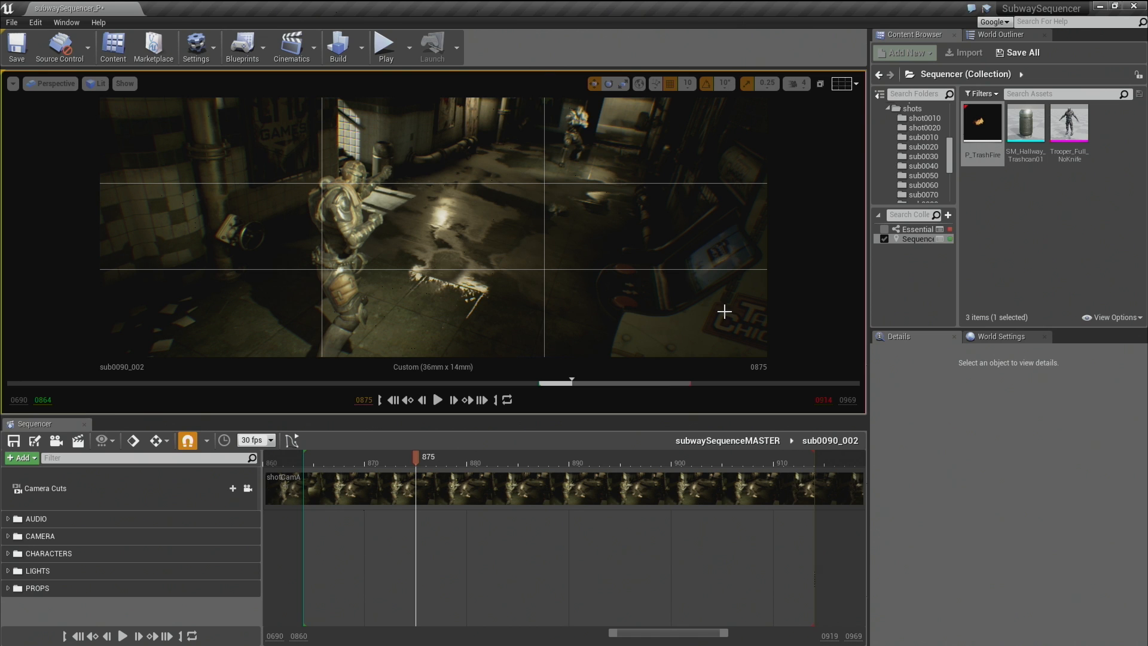
Step: In the full-screen cinematic viewport, set the shot's playback start to frame 875 and its end to frame 900
key(F11)
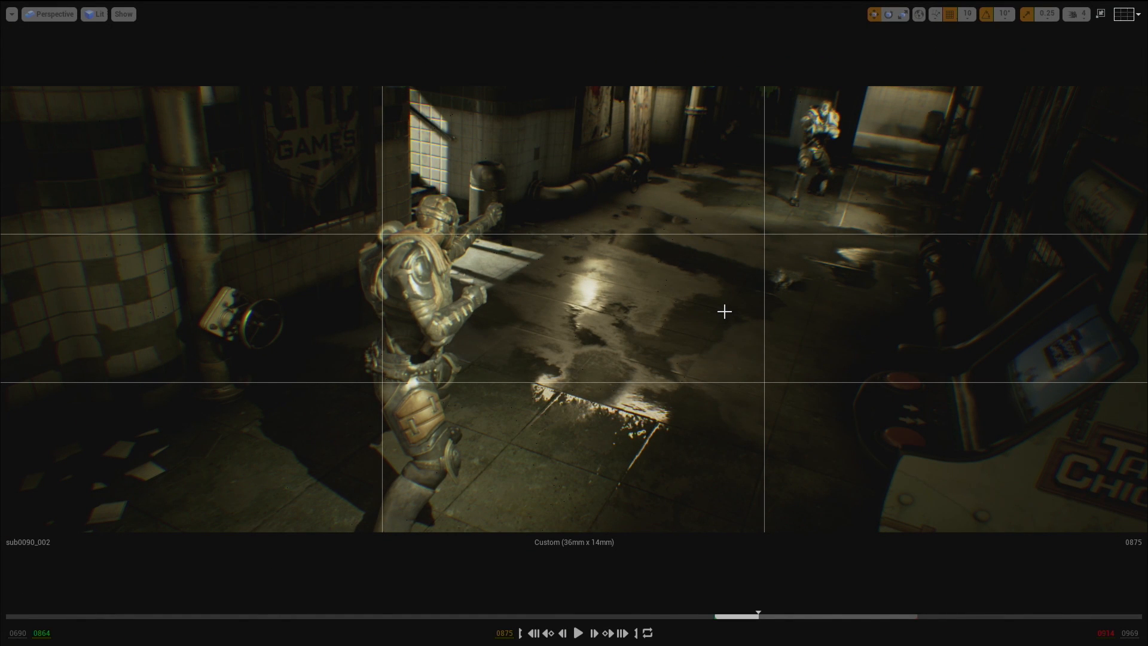
click(521, 634)
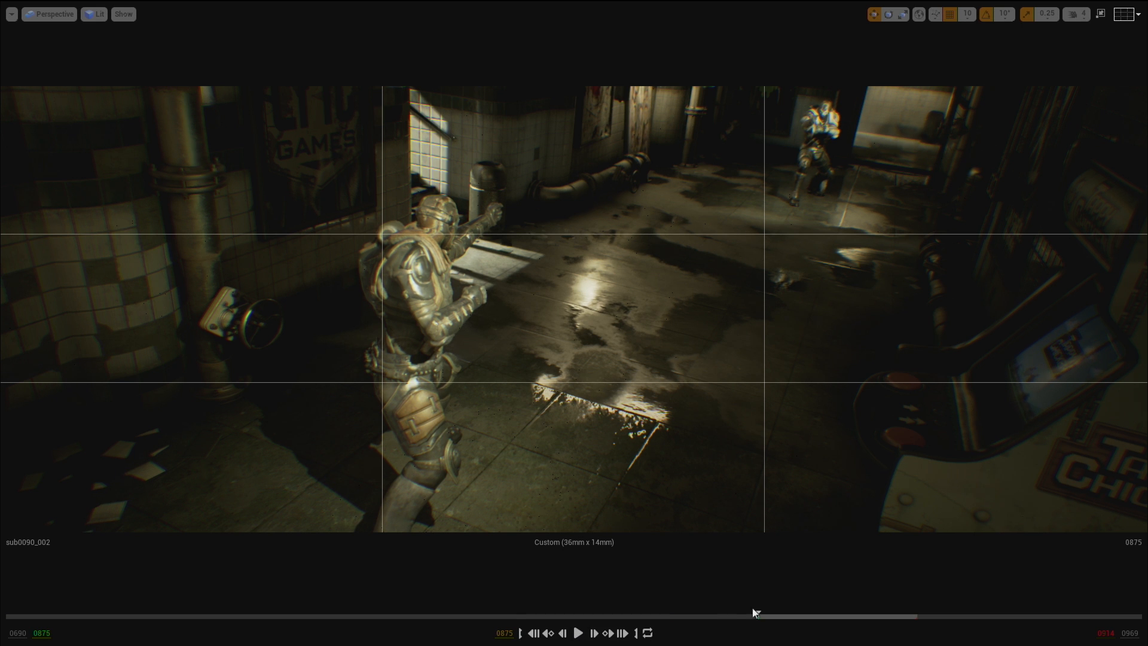
drag(758, 614, 860, 615)
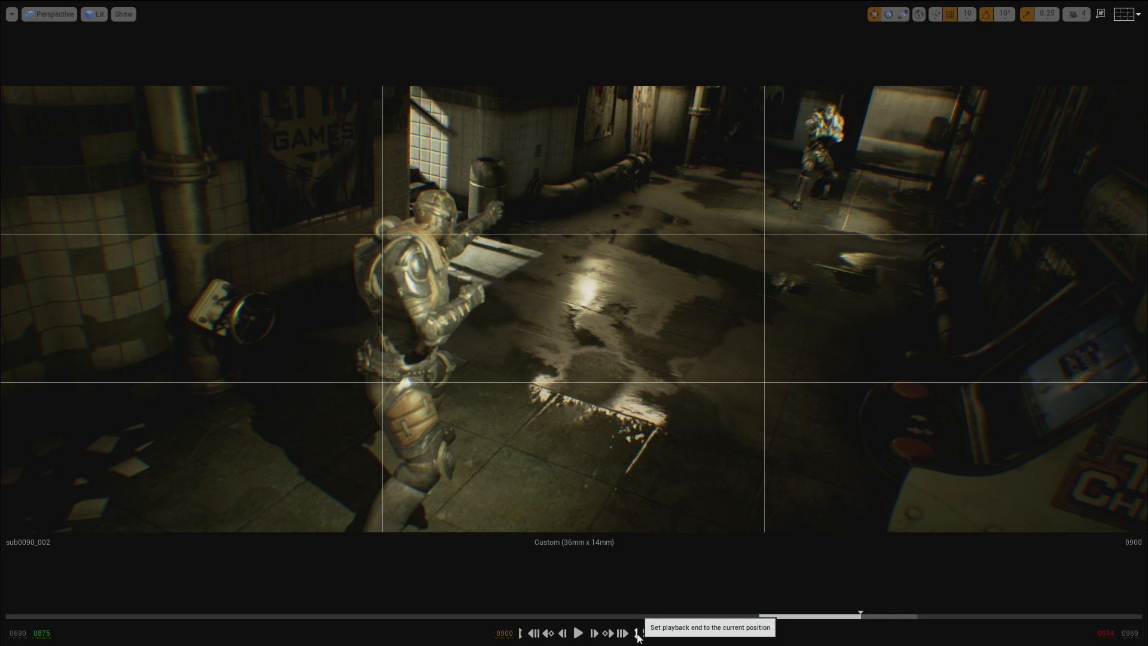
click(638, 635)
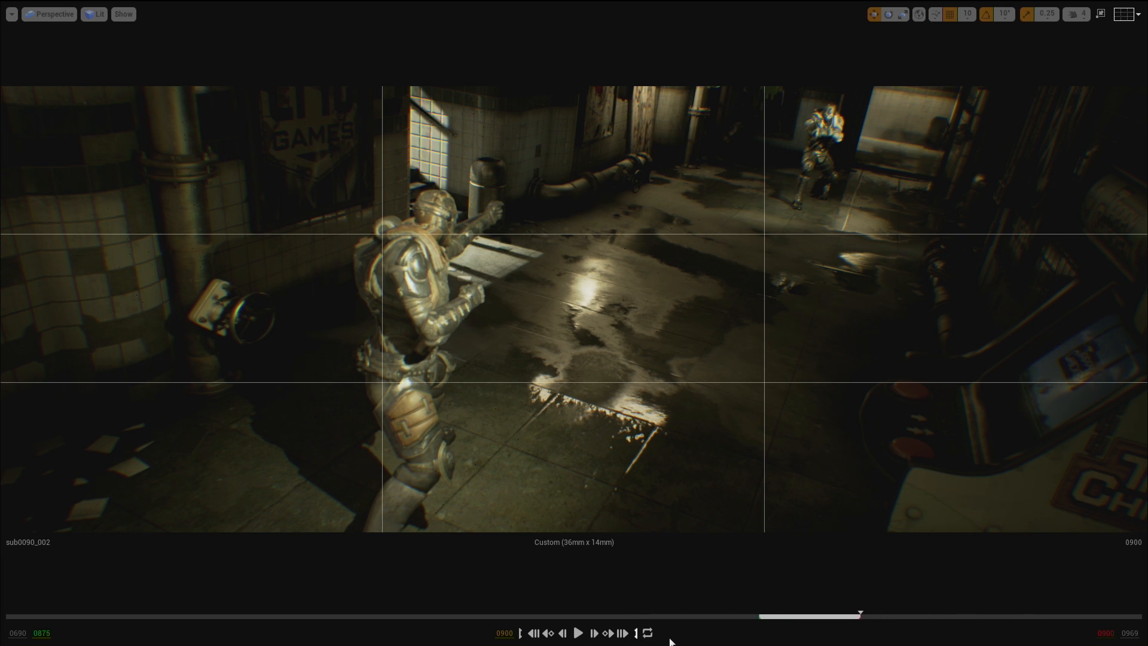
Step: Play and pause the shortened sub0090_002 playback range, stopping at frame 893
click(579, 633)
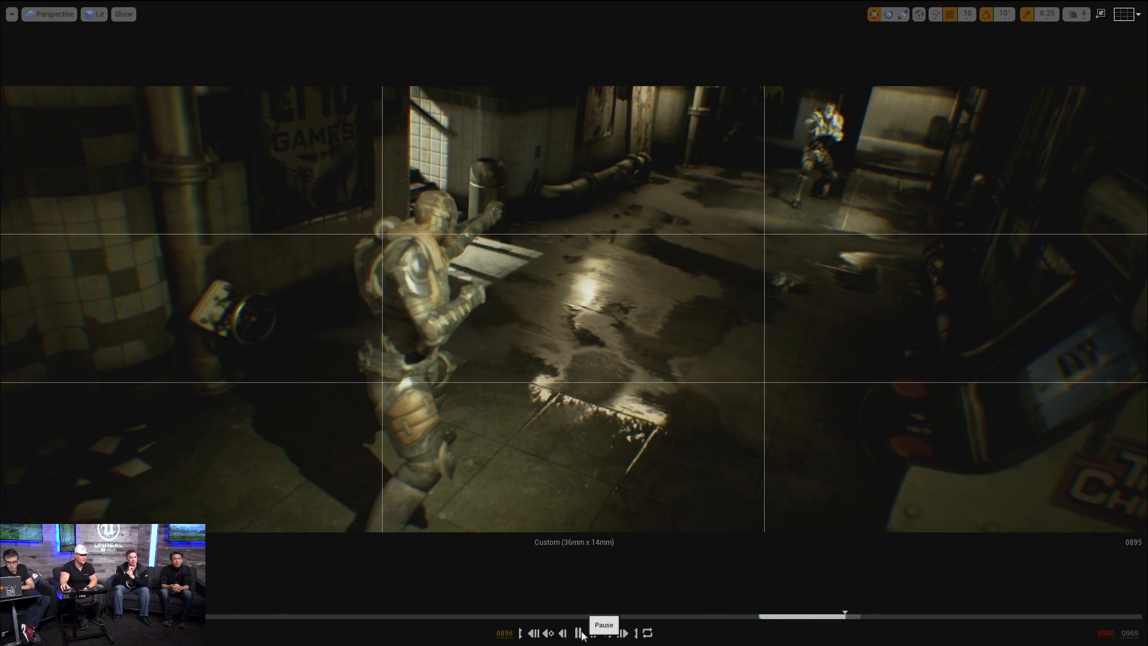
click(579, 633)
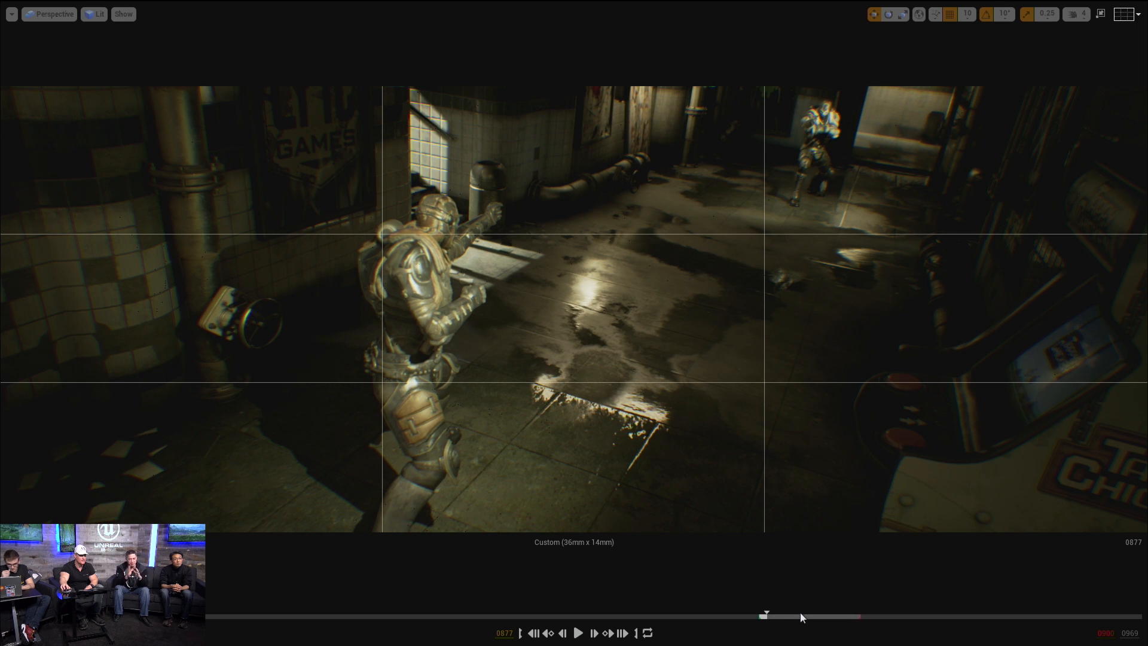
click(578, 633)
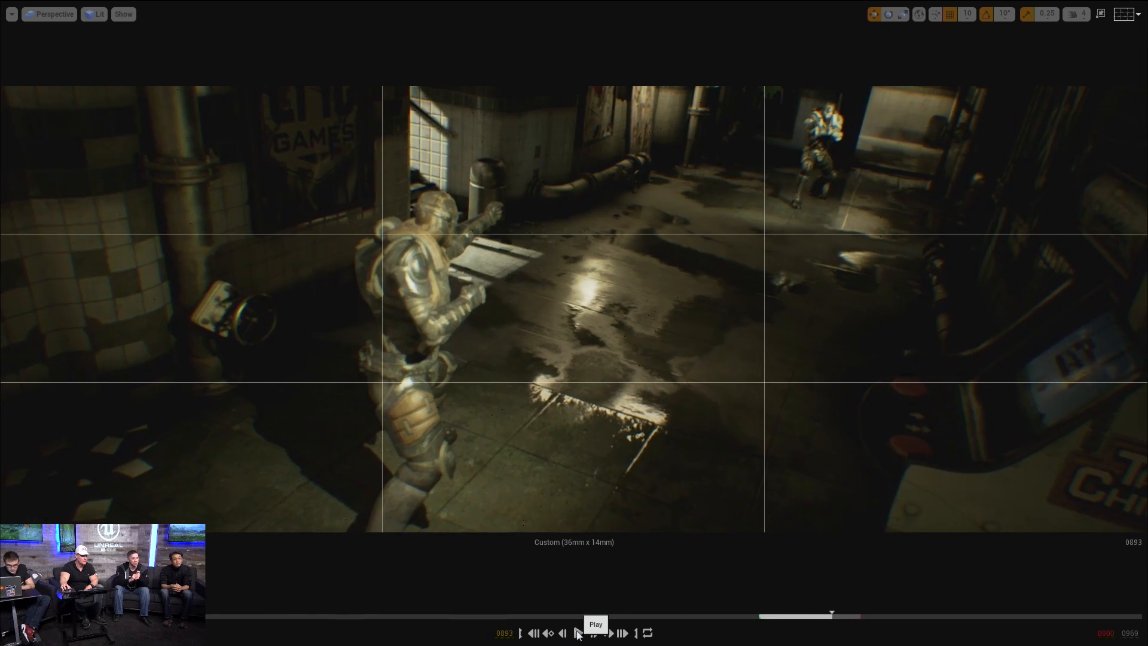
click(577, 633)
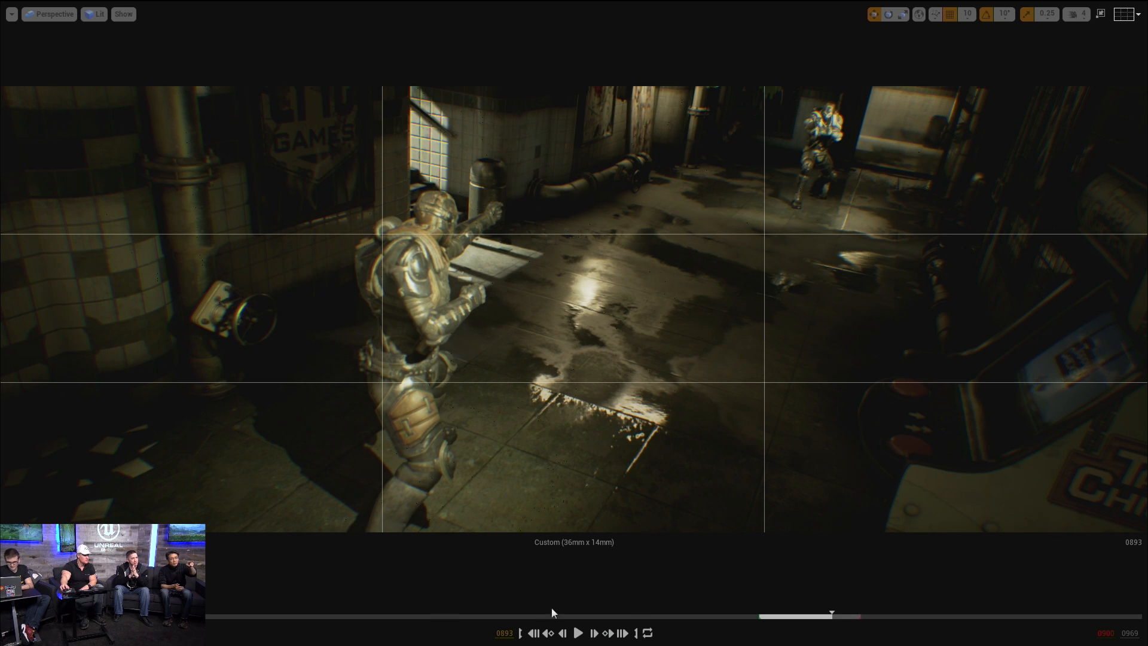
Step: Disable the composition overlay and switch the viewport type to Default Viewport
click(1127, 16)
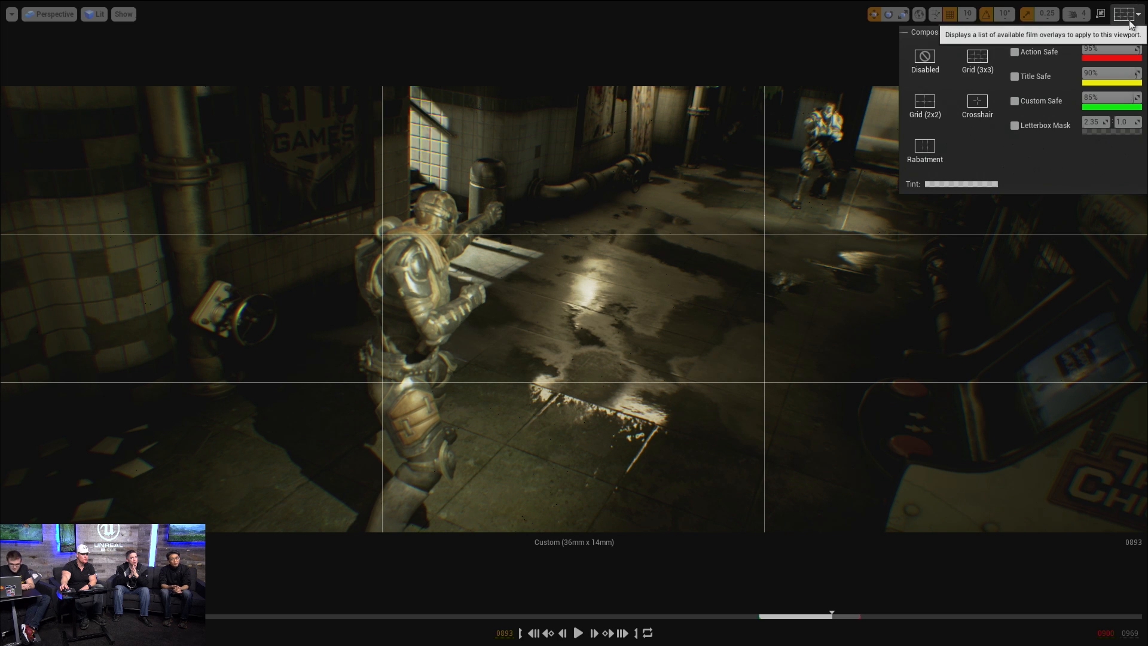
click(925, 58)
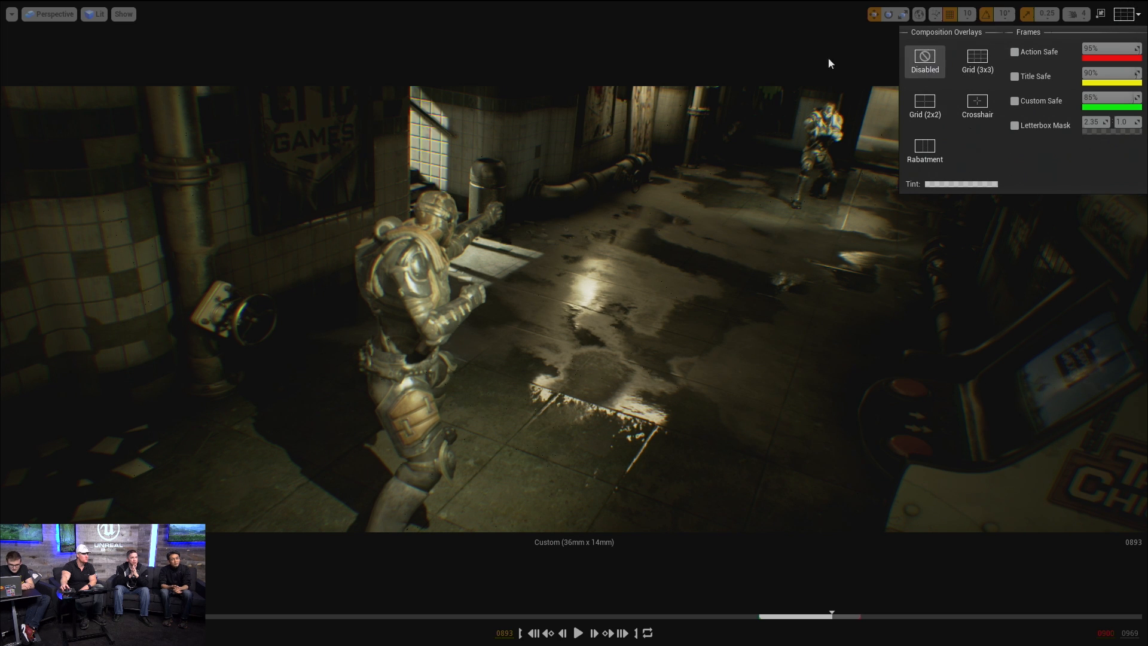
click(36, 14)
click(44, 282)
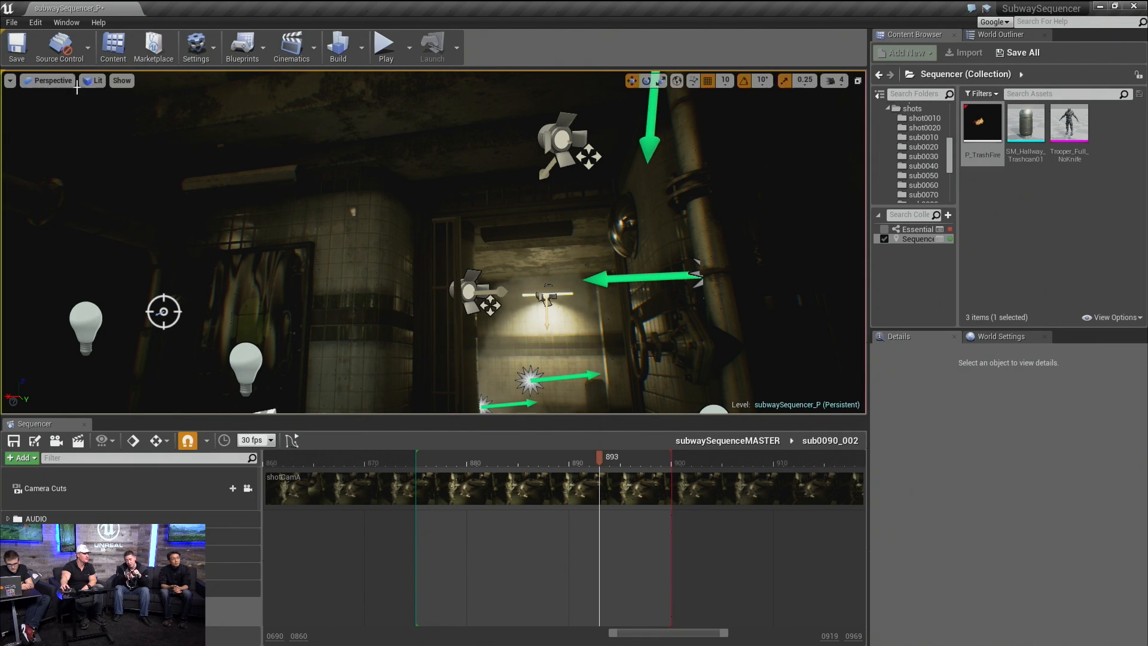
Step: Switch back to Cinematic Viewport, hide the editor icons with game view, and show it full screen
click(48, 80)
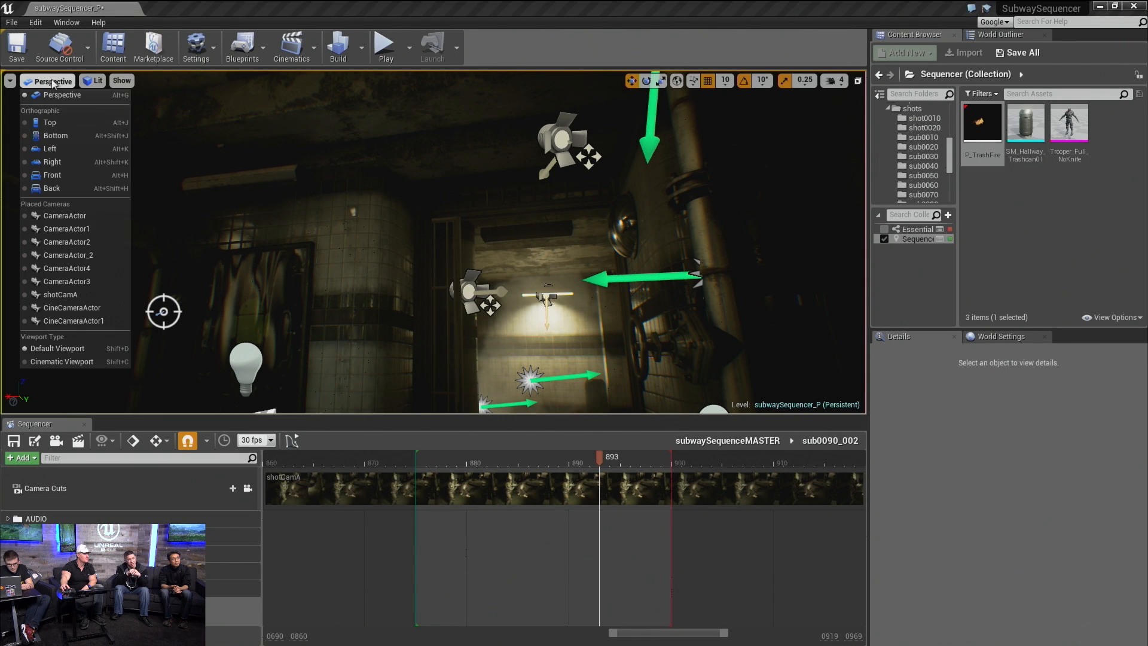
click(62, 359)
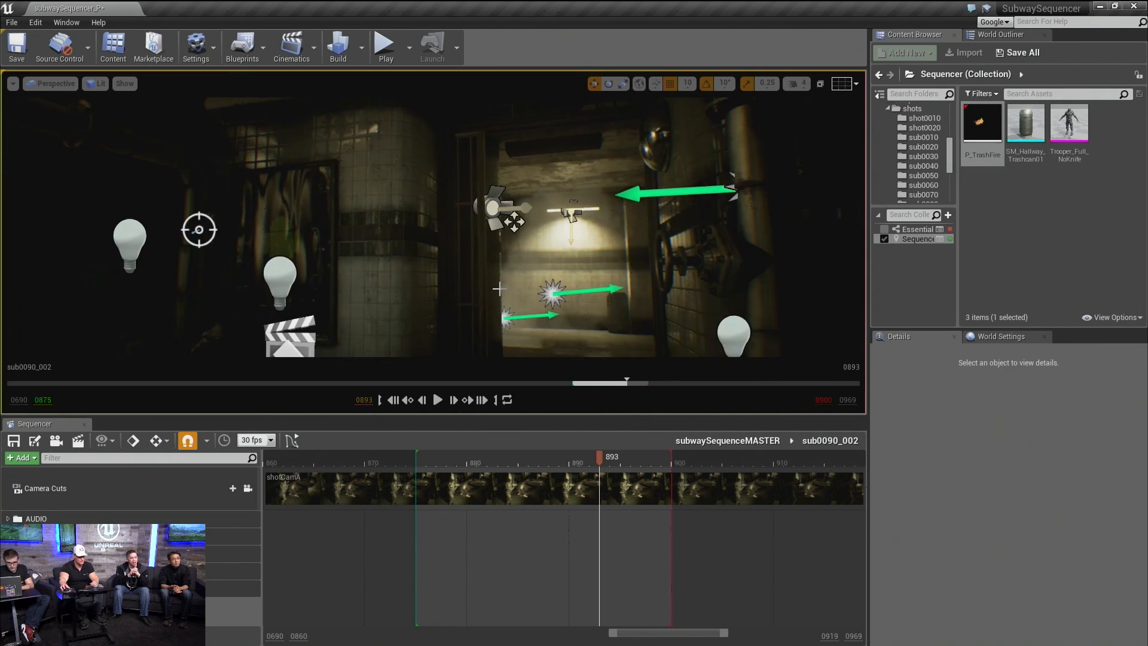
key(g)
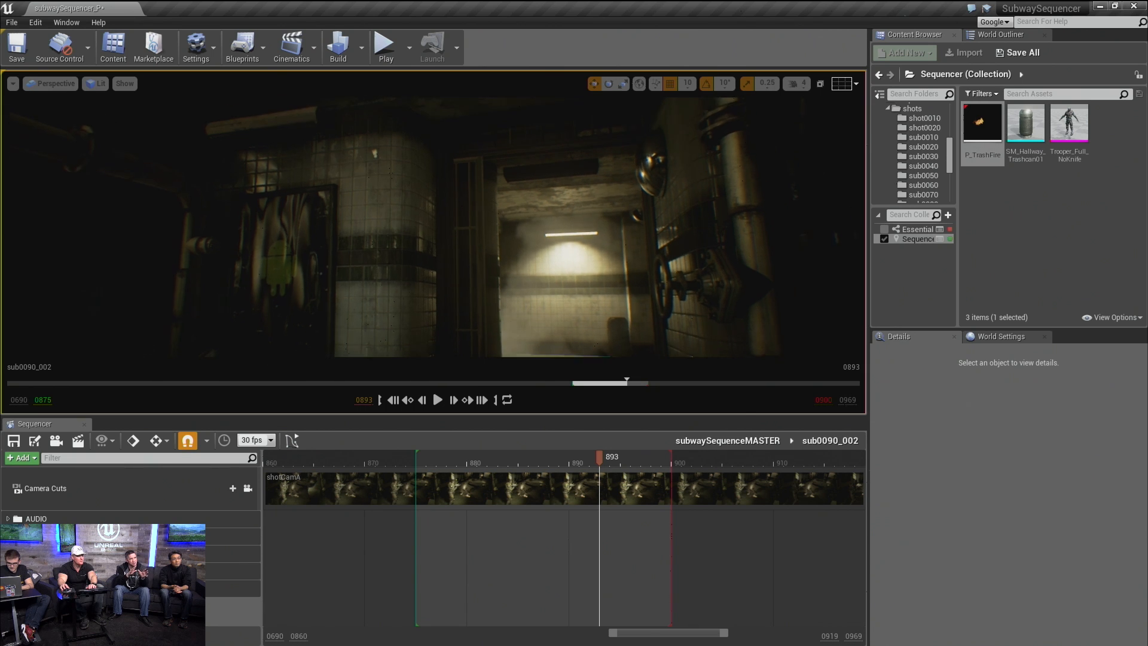
key(F11)
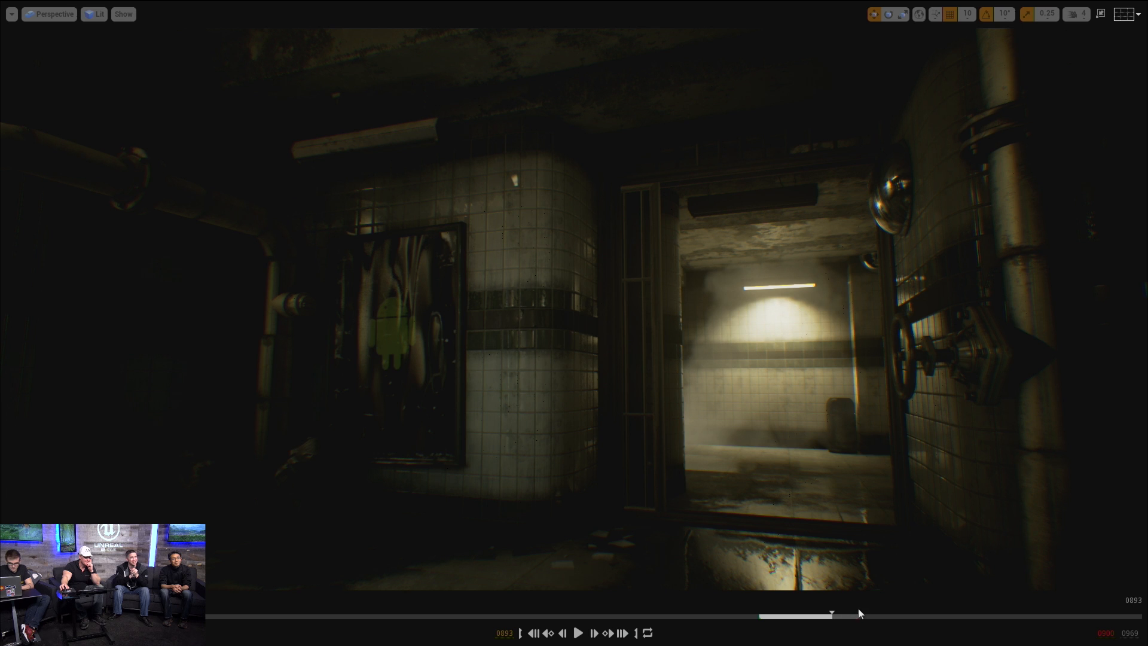
Step: Set the shot's playback end to frame 912 and enable Show Transport Controls for the viewport
click(909, 614)
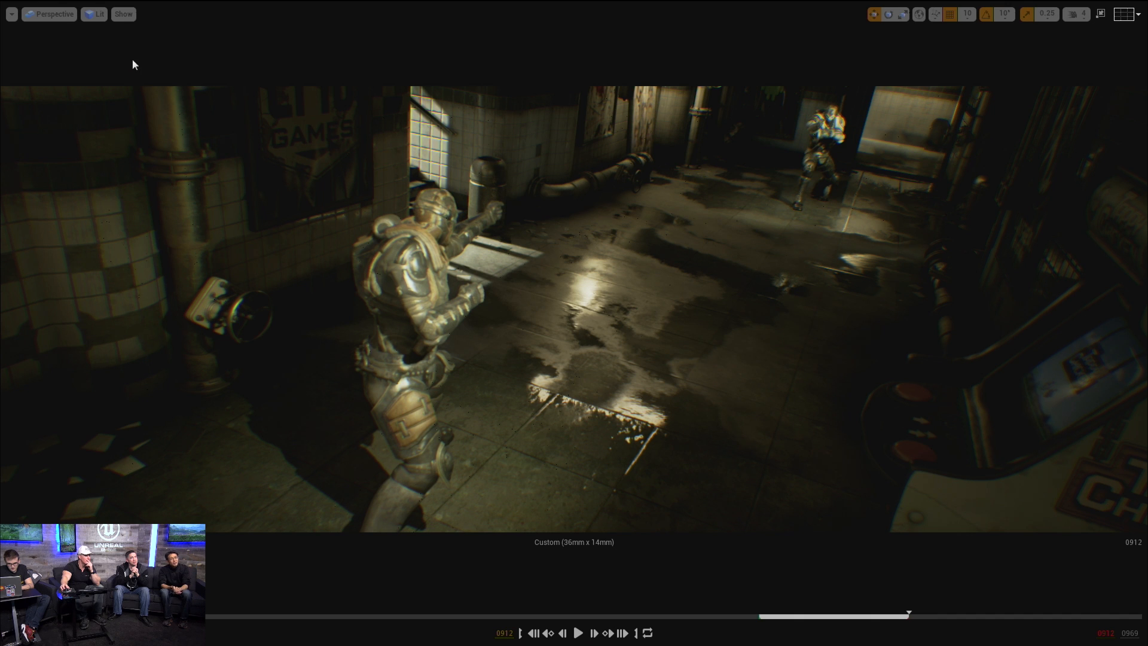
click(13, 18)
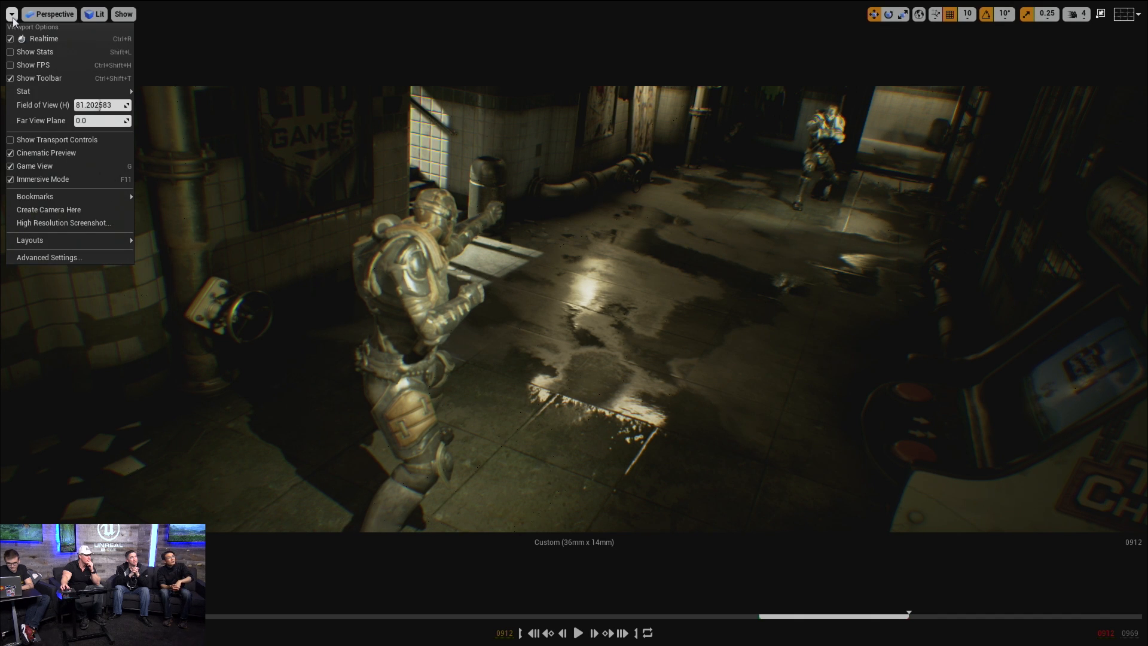
click(61, 141)
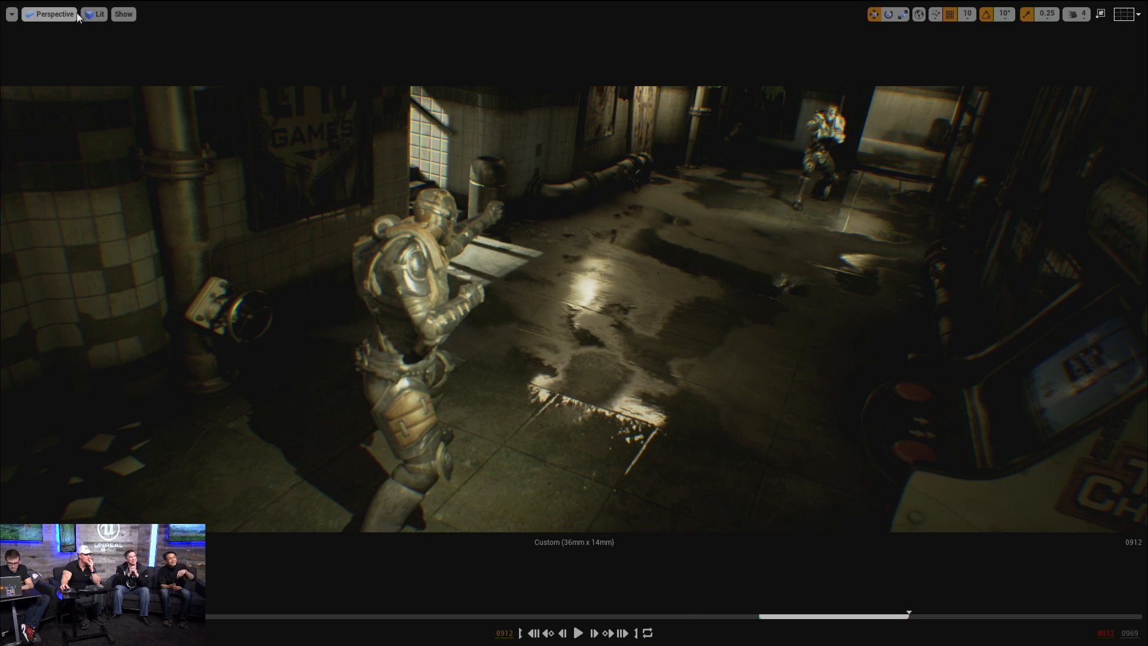
Step: Hide the toolbar in the full-screen cinematic viewport
click(11, 15)
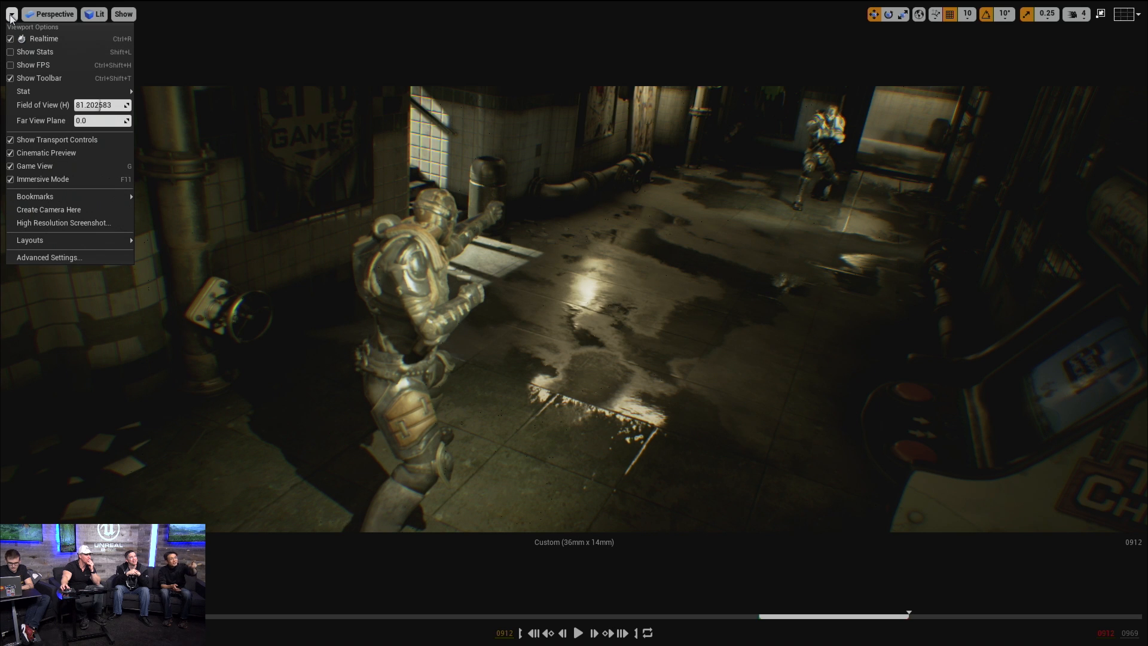
click(11, 79)
click(325, 63)
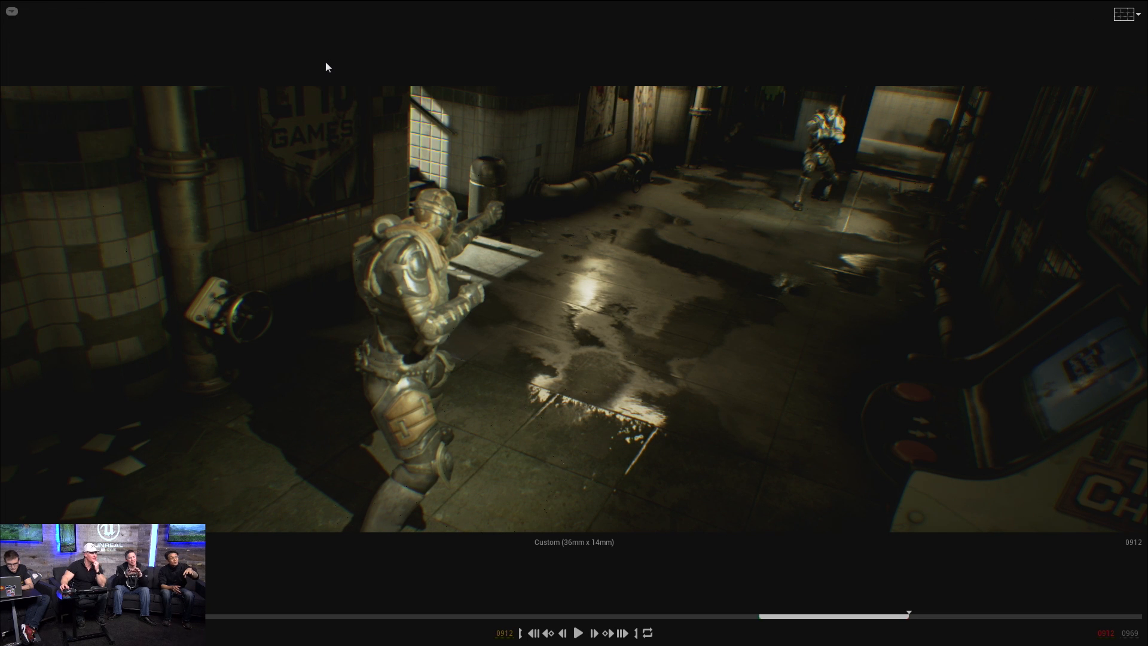
Step: Play the shot and pause it at frame 876, then leave the full-screen view with nothing selected
click(583, 635)
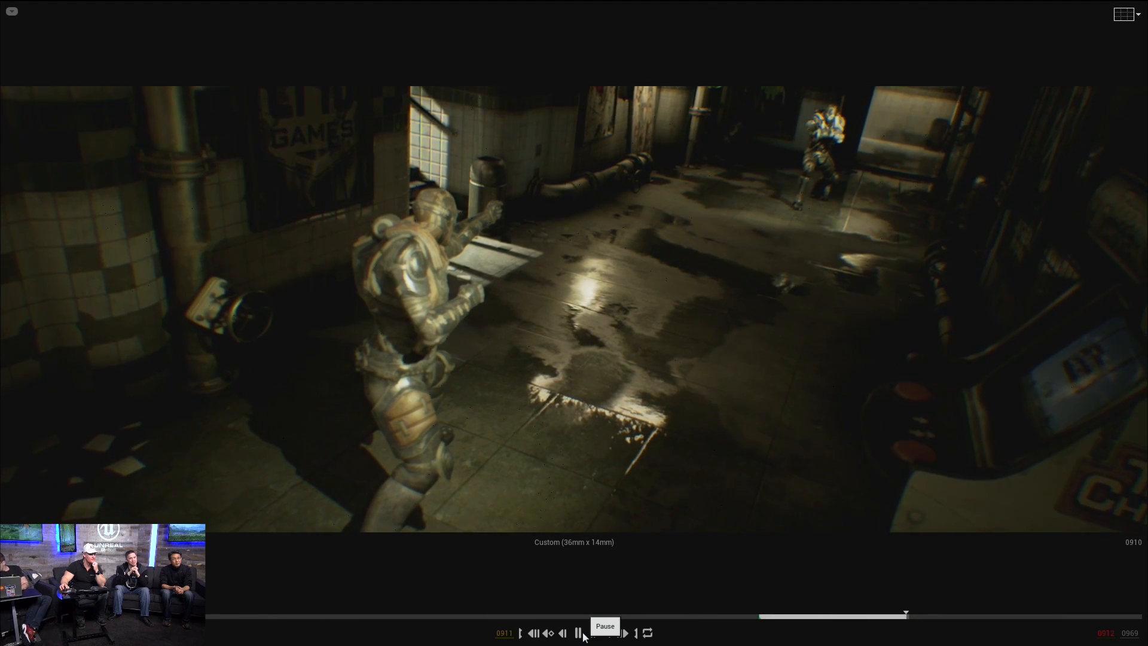
click(583, 635)
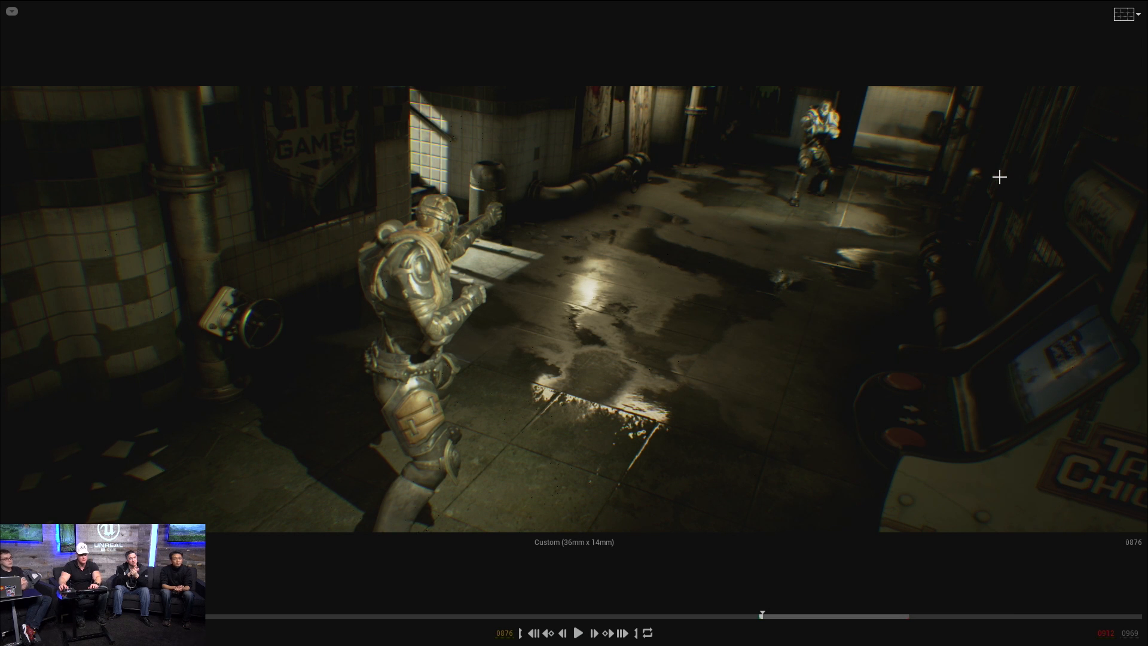
click(967, 176)
key(F11)
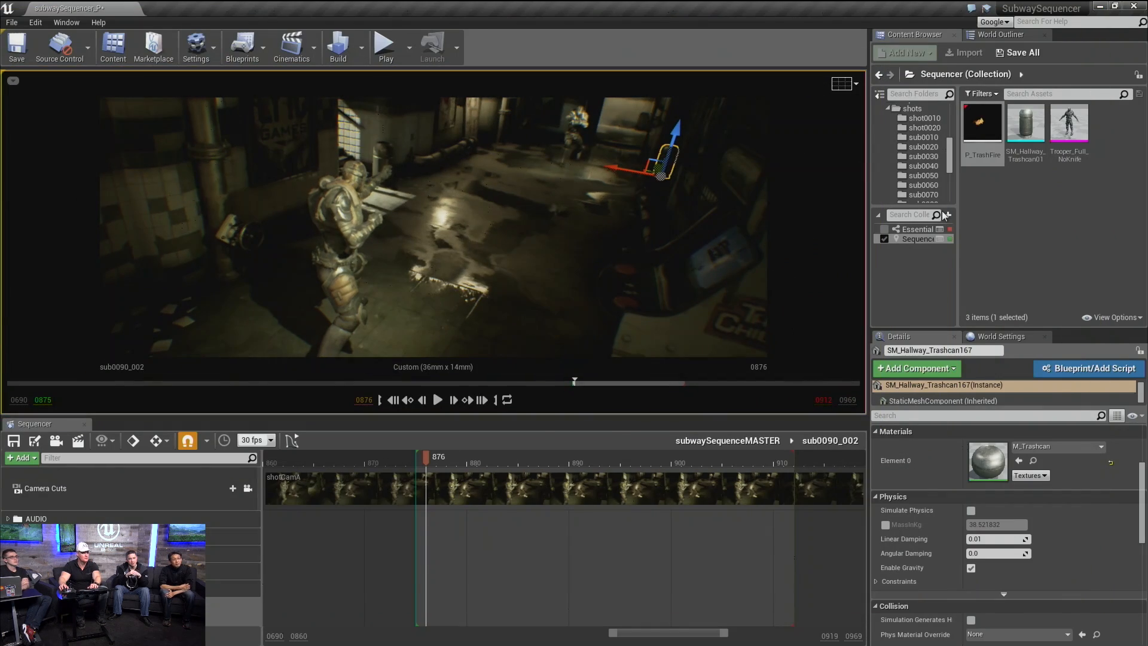
key(Escape)
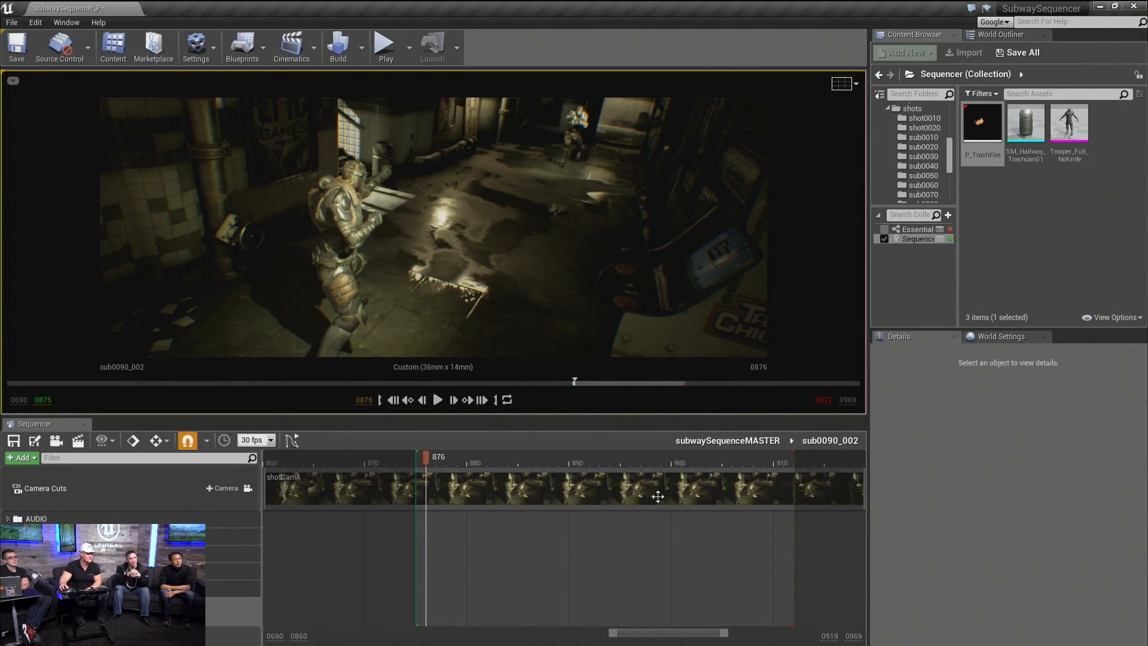
Step: Return to subwaySequenceMASTER, scrub to frame 897, and open the movie render settings
click(730, 443)
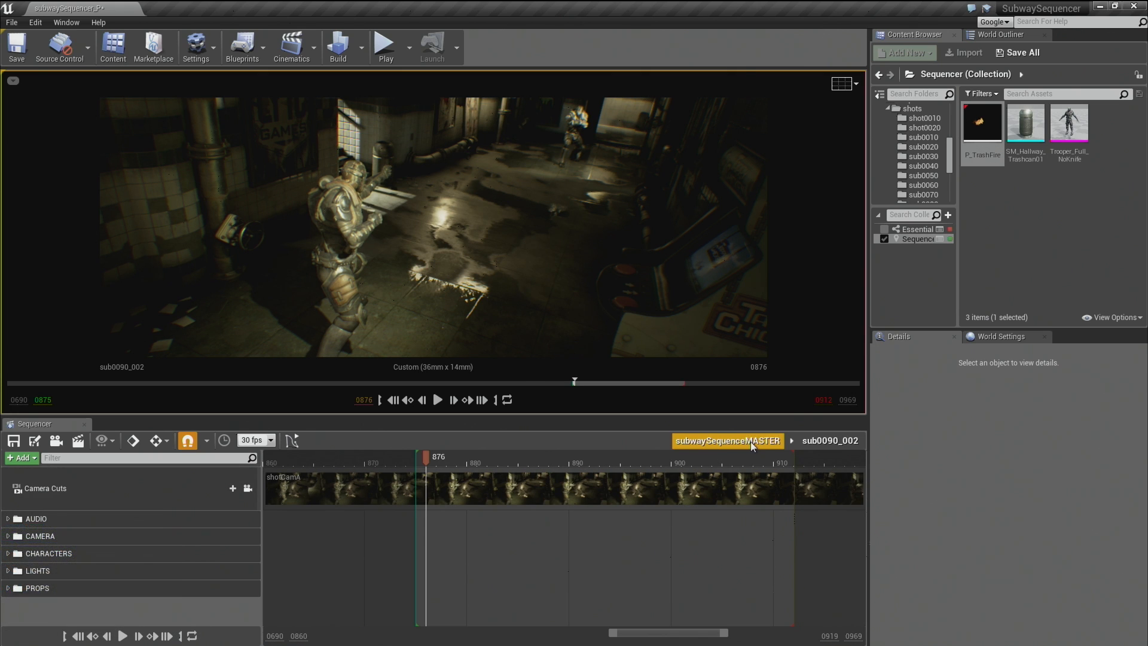
drag(553, 462, 580, 467)
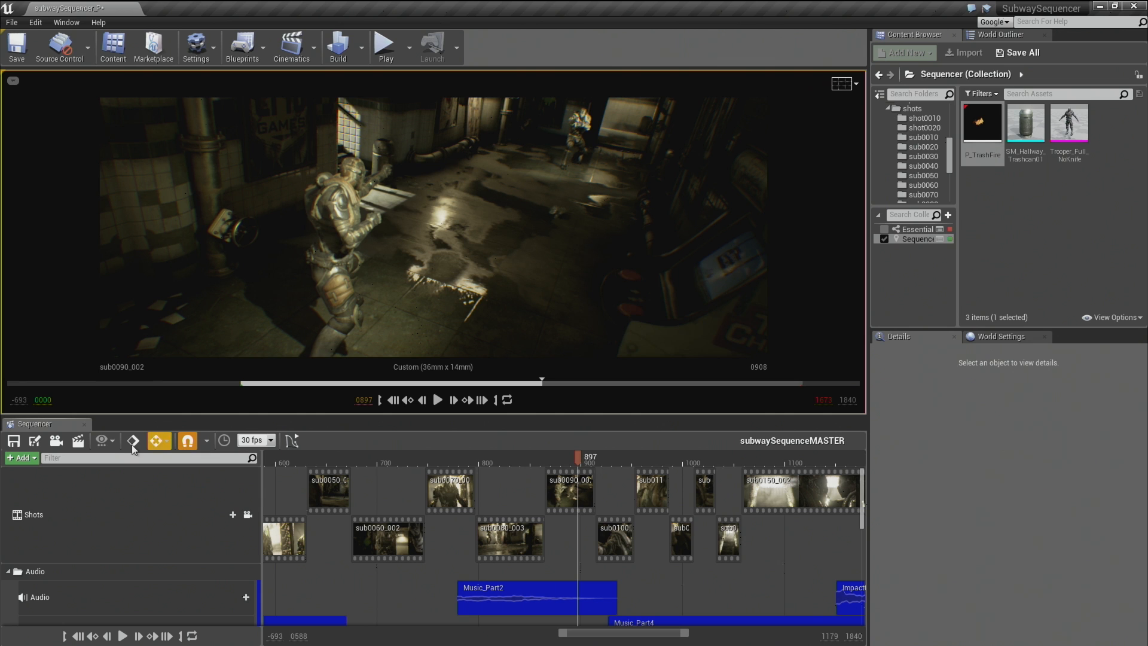
click(78, 449)
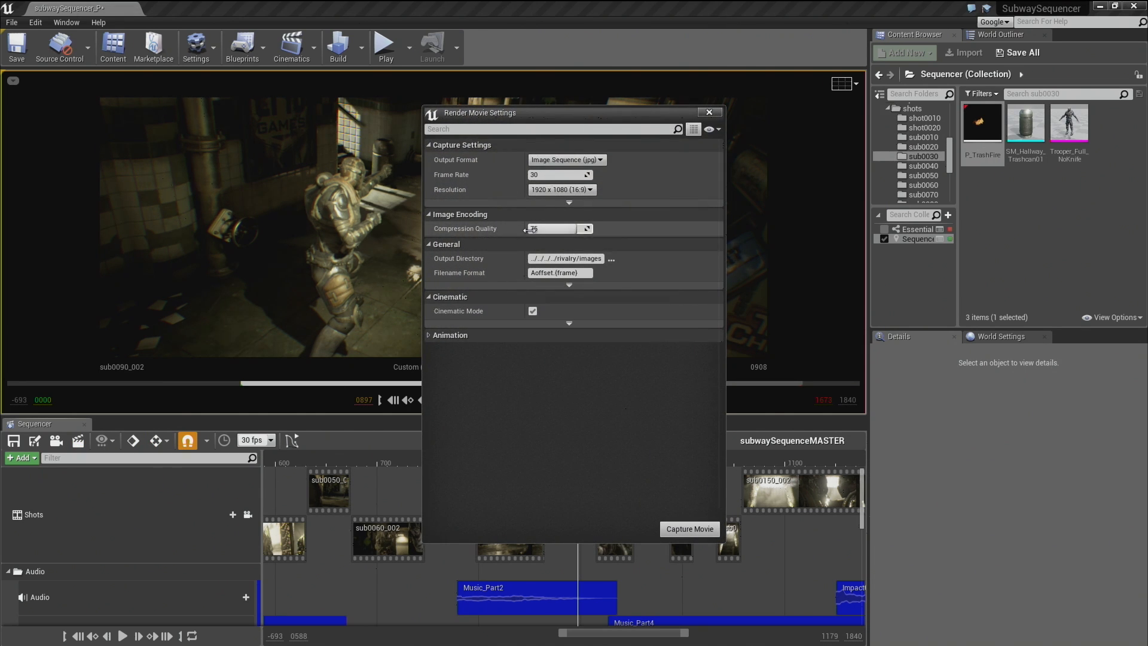
drag(522, 112, 598, 102)
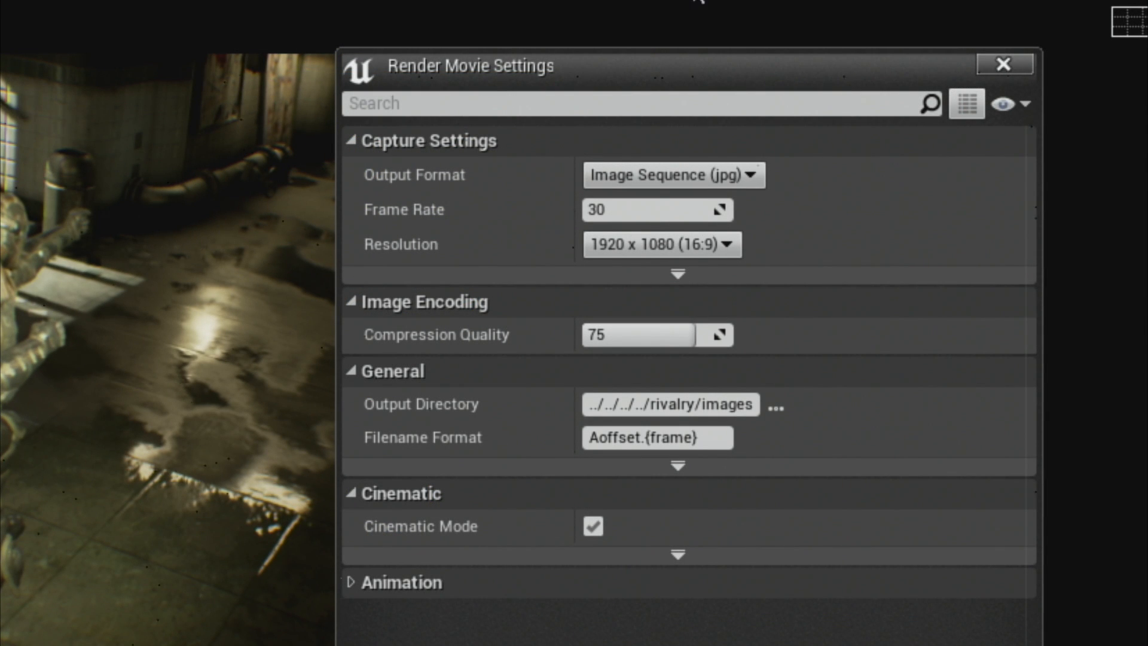
Step: Set the output format to Custom Render Passes and reveal the advanced cinematic and capture options
click(630, 171)
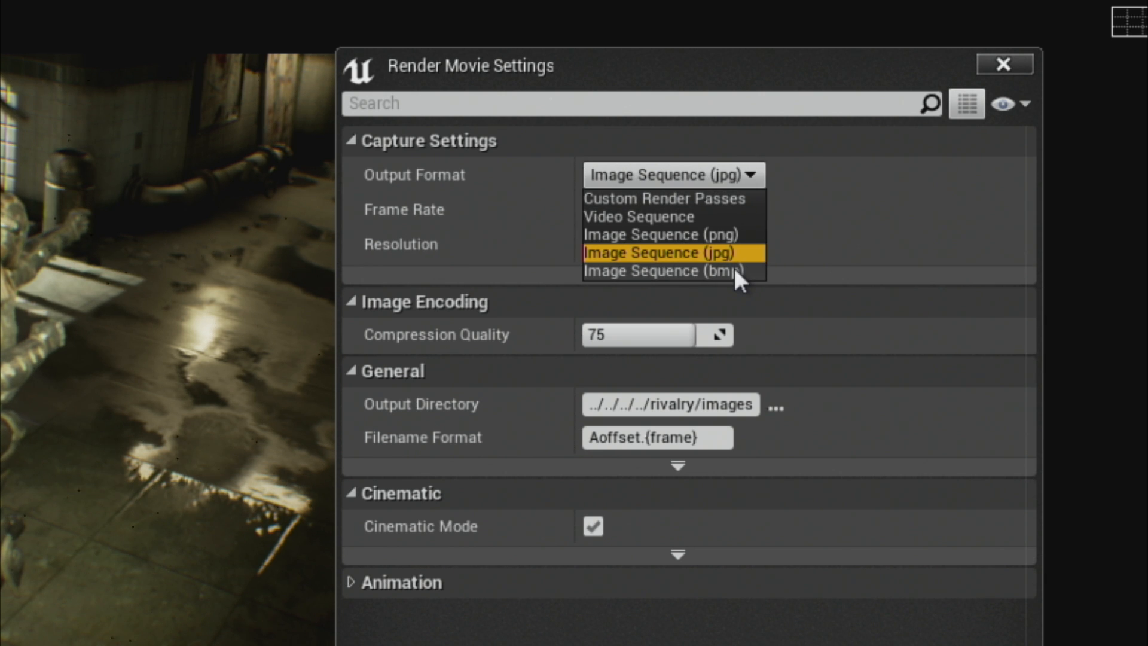
click(705, 198)
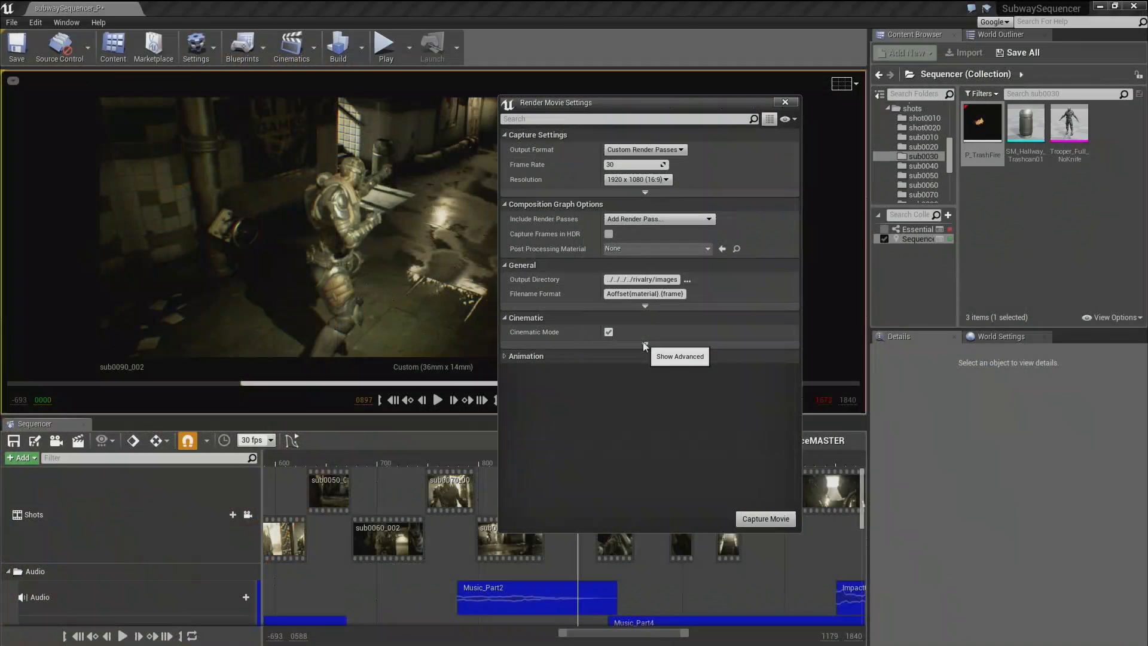
click(644, 345)
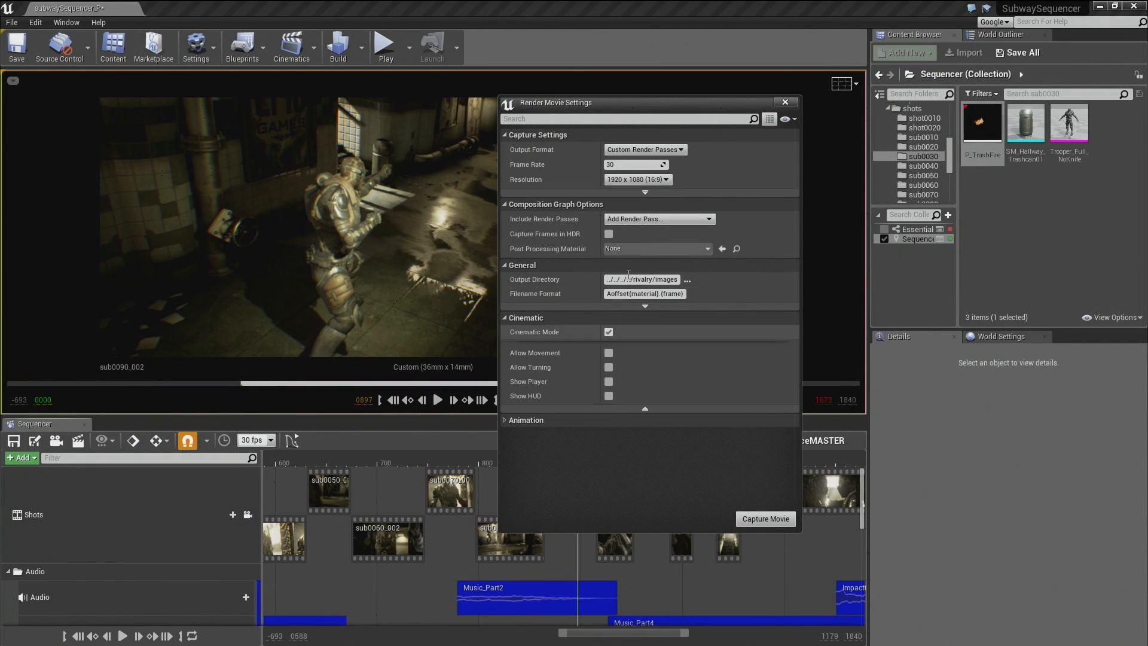
click(658, 192)
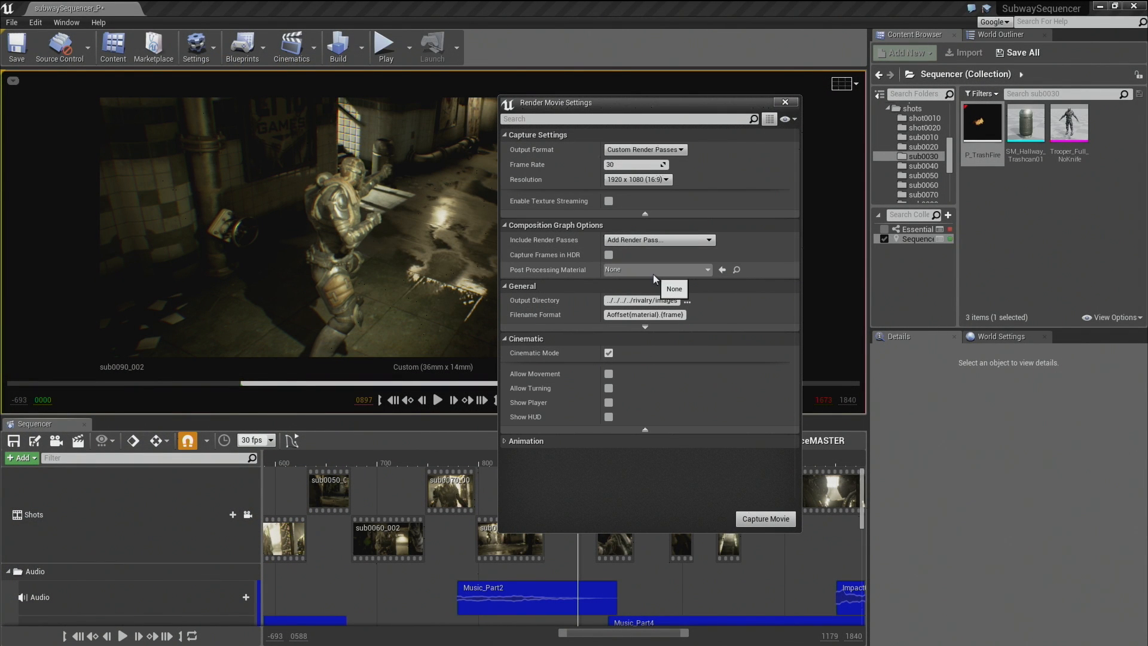
Step: Examine the render passes that can be included in the capture without adding any
click(655, 242)
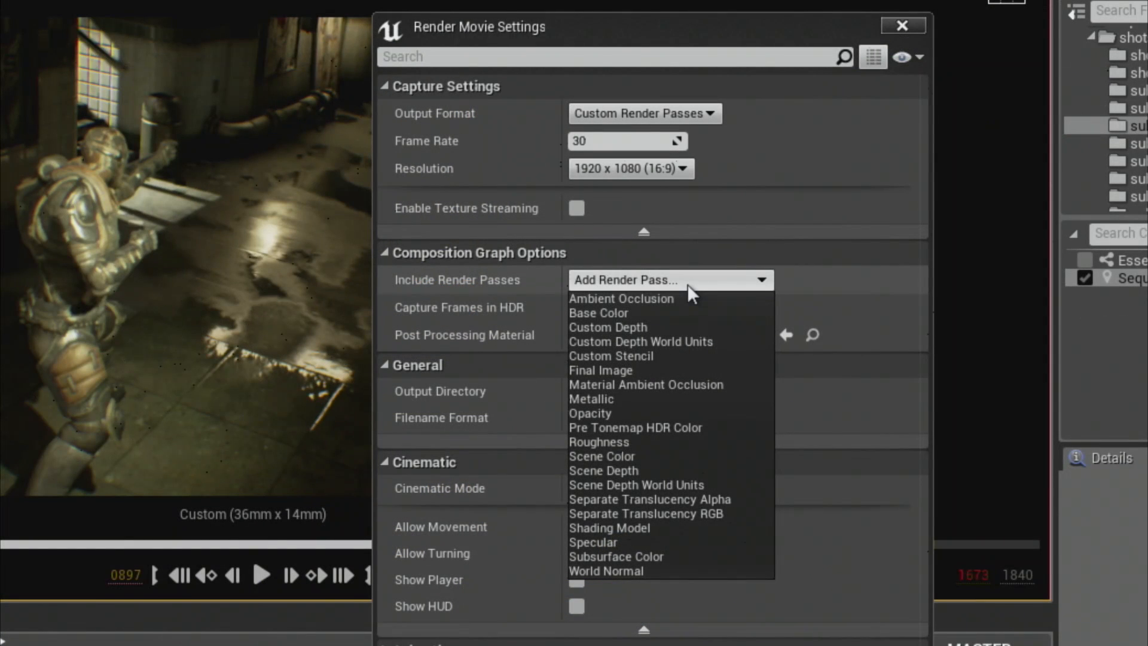
click(668, 242)
click(687, 285)
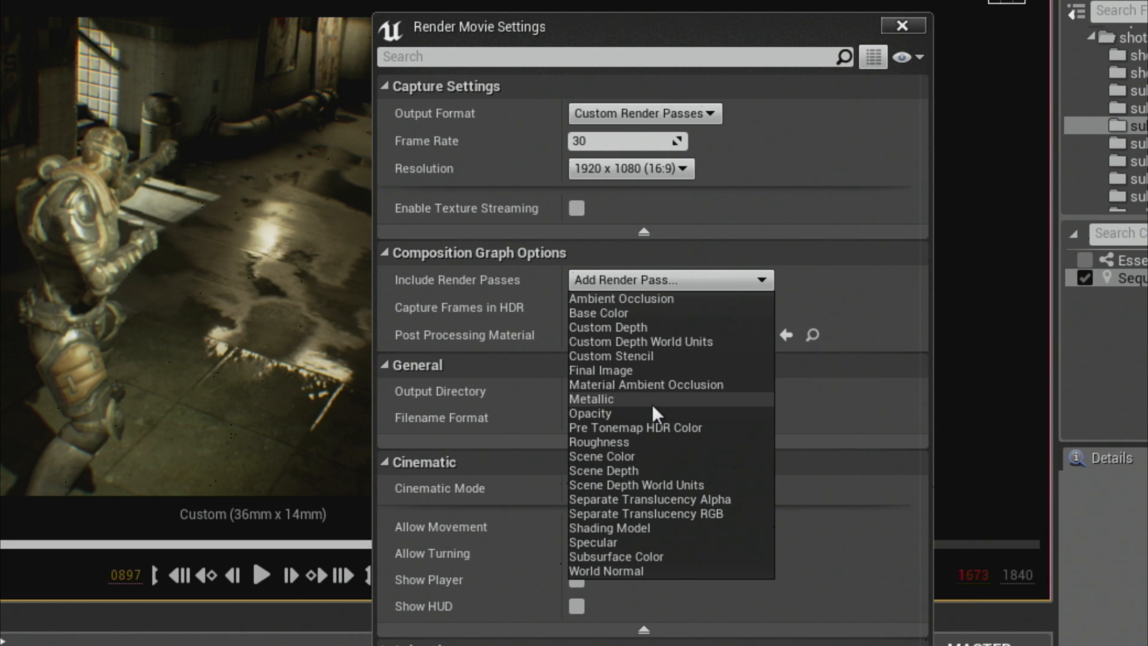
Step: Switch the output format to Image Sequence (jpg), and finally to Image Sequence (png)
click(636, 110)
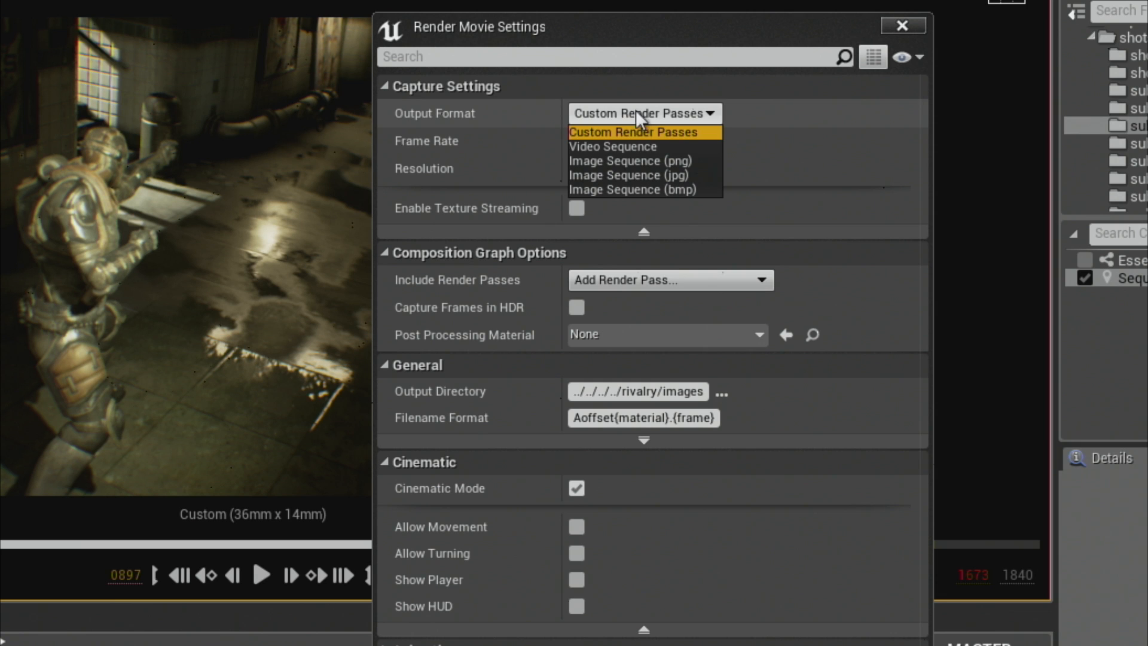
click(629, 174)
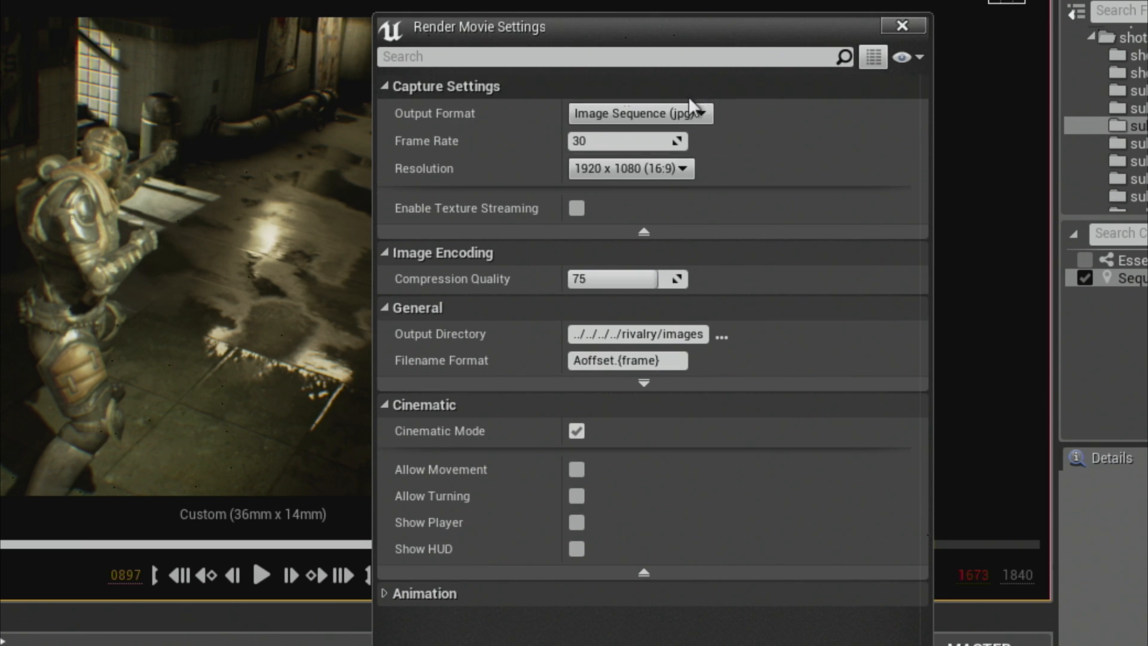
click(687, 111)
click(679, 159)
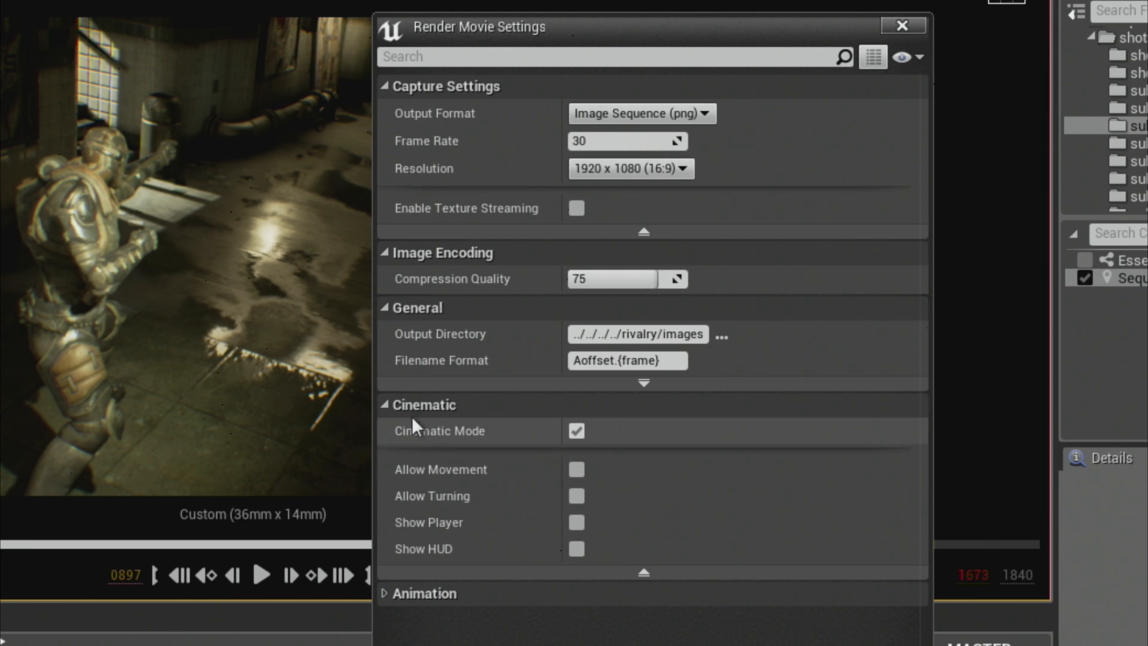
Step: Collapse the Cinematic and General settings and set the image compression quality to 100
click(394, 405)
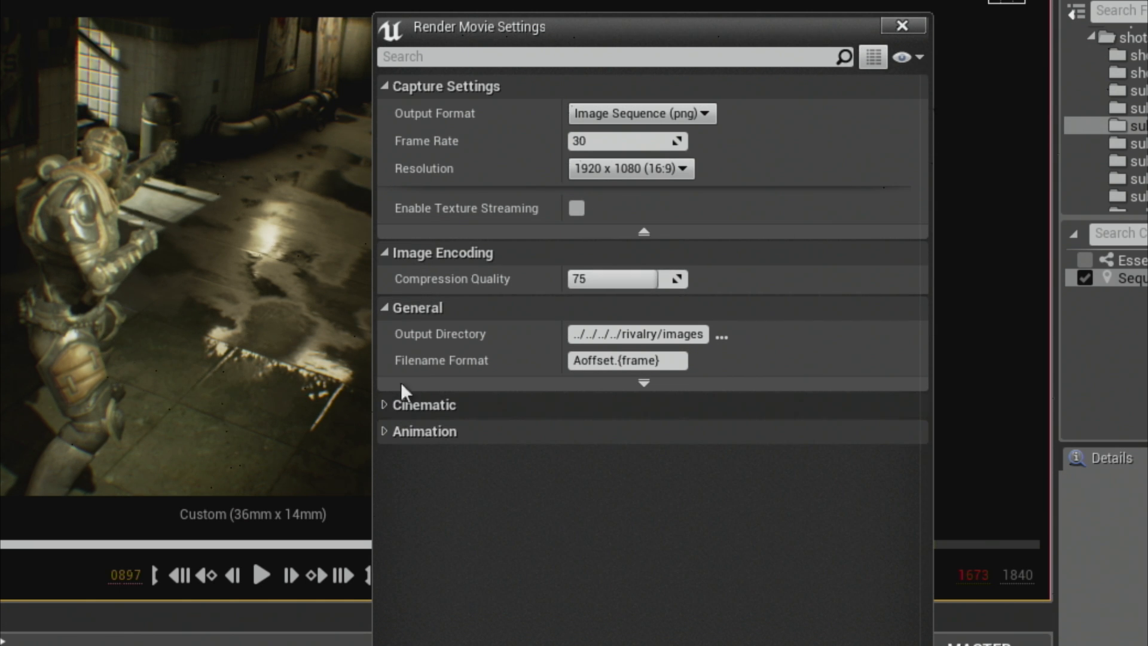
click(383, 307)
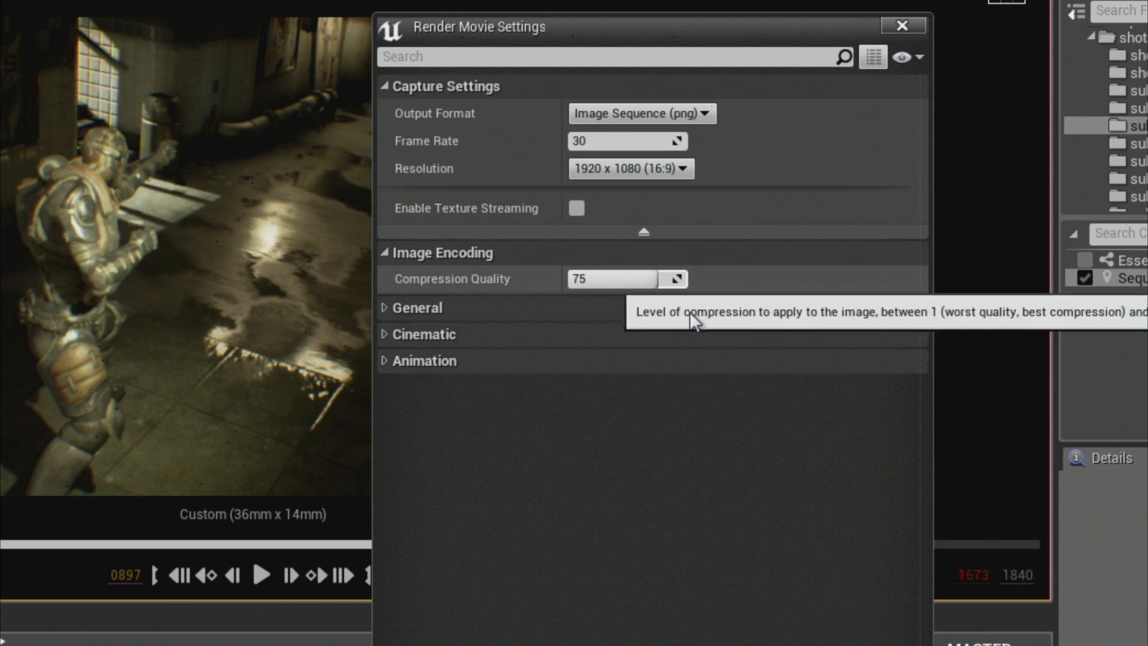
click(588, 281)
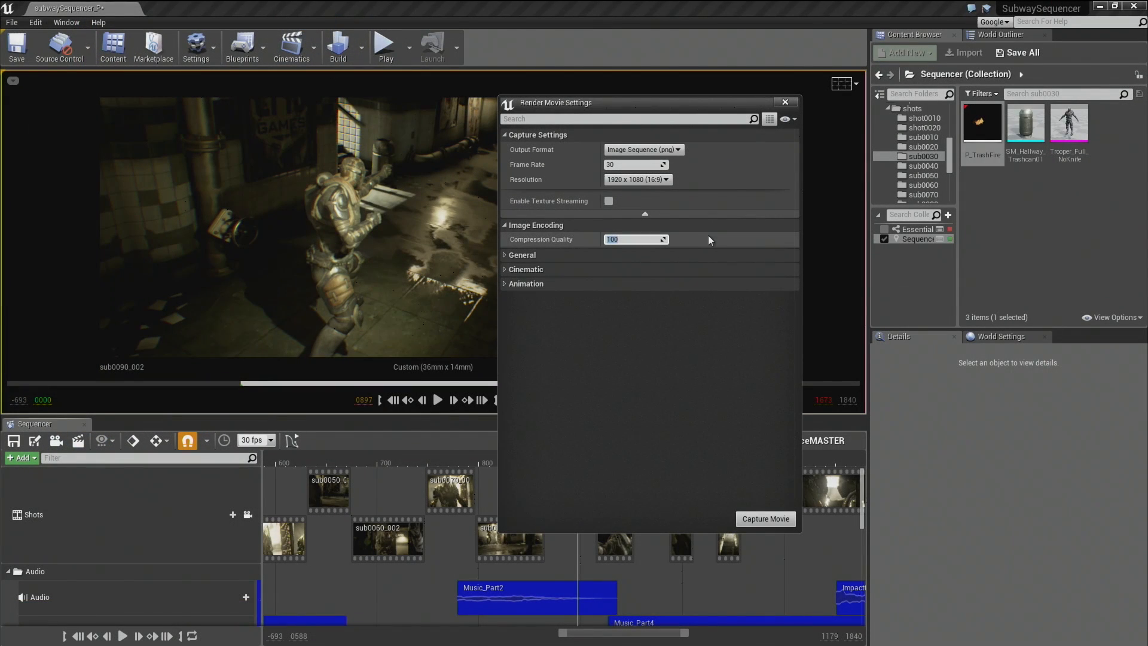
key(Return)
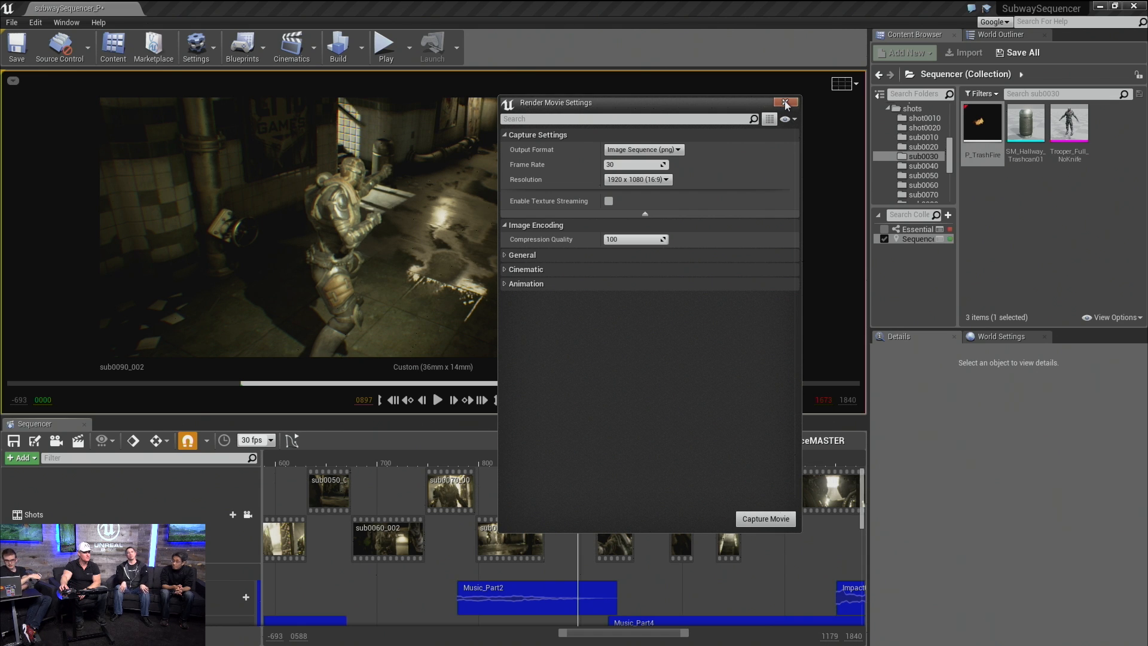
Step: Review the output formats and the expanded Cinematic and General settings, and close the render settings without capturing
click(644, 151)
click(643, 153)
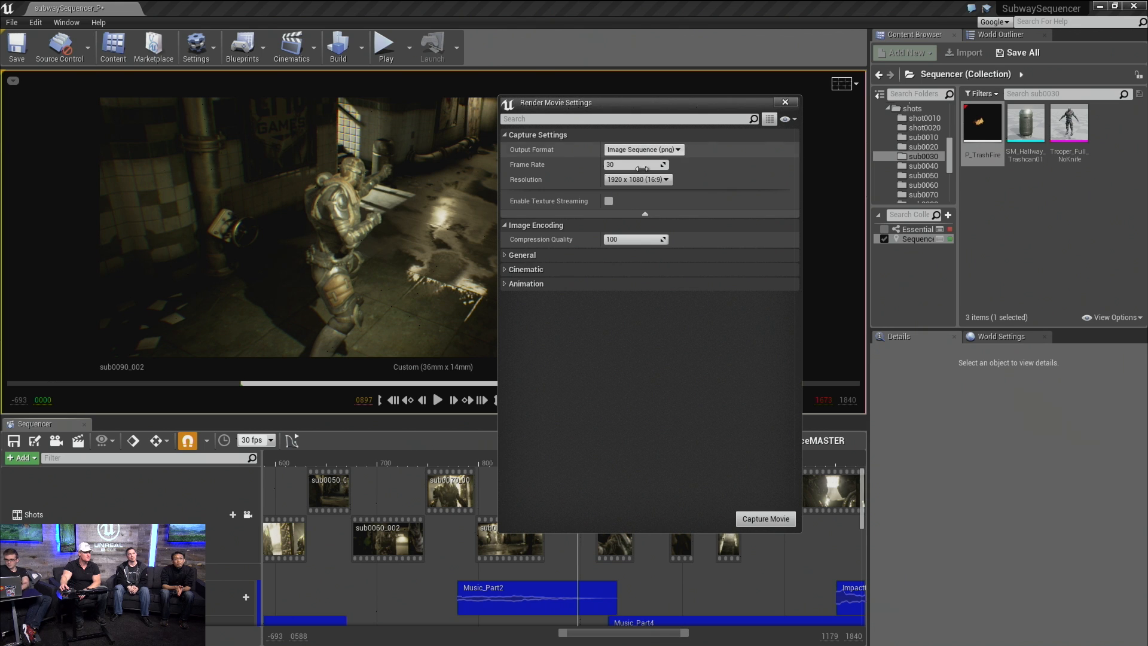
click(506, 269)
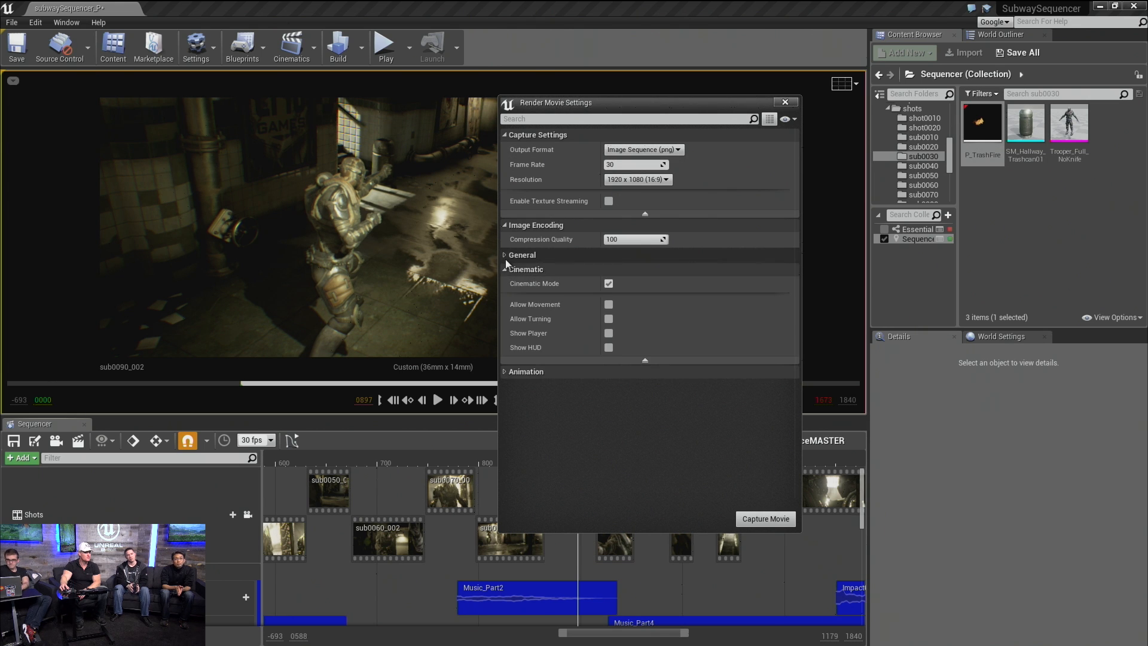
click(505, 255)
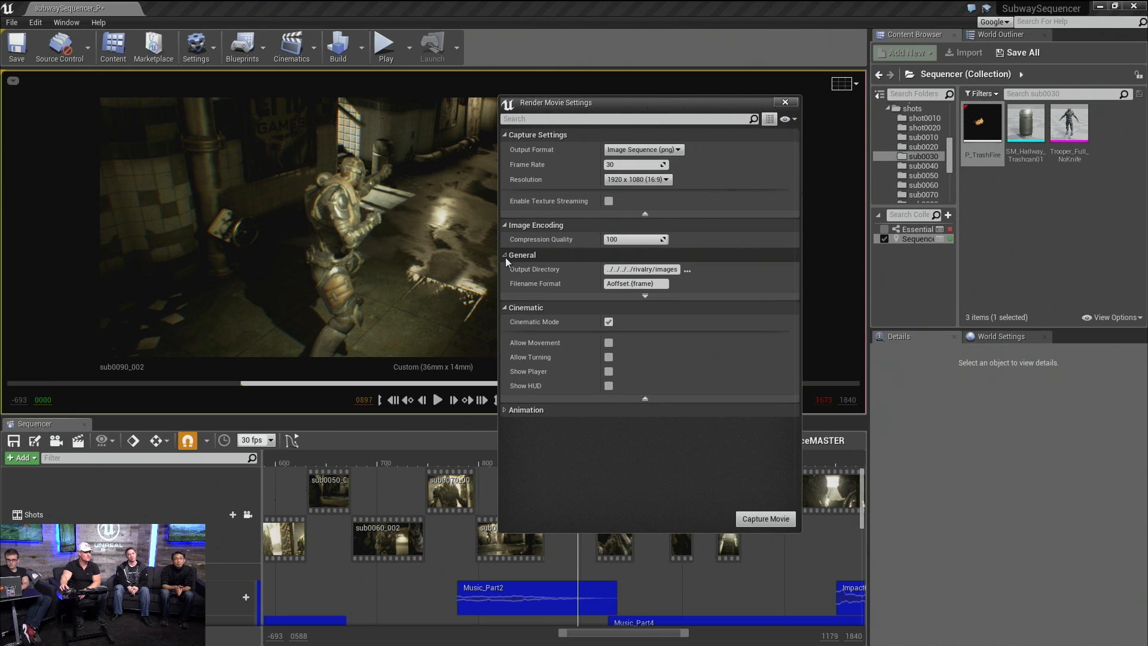
click(646, 151)
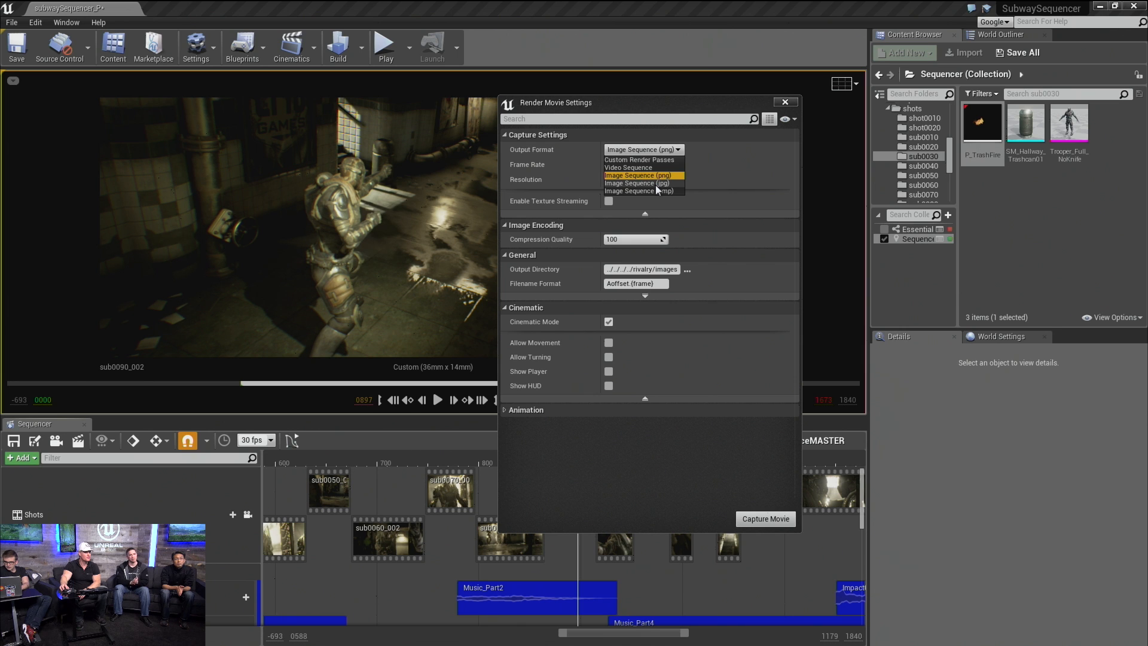
click(747, 149)
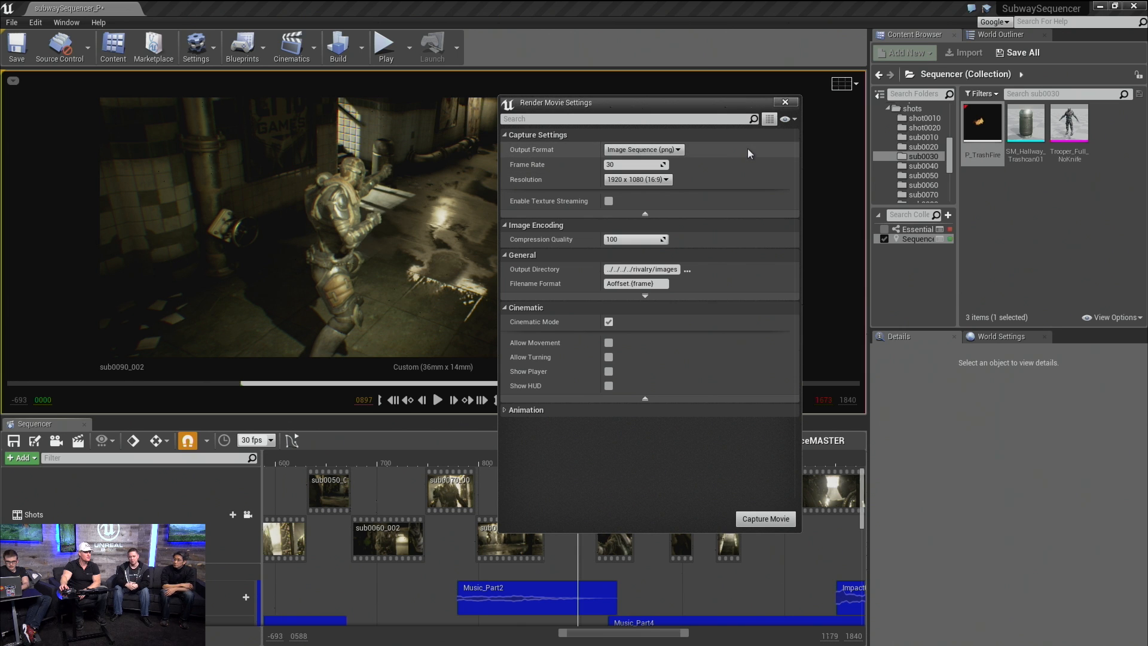
click(786, 104)
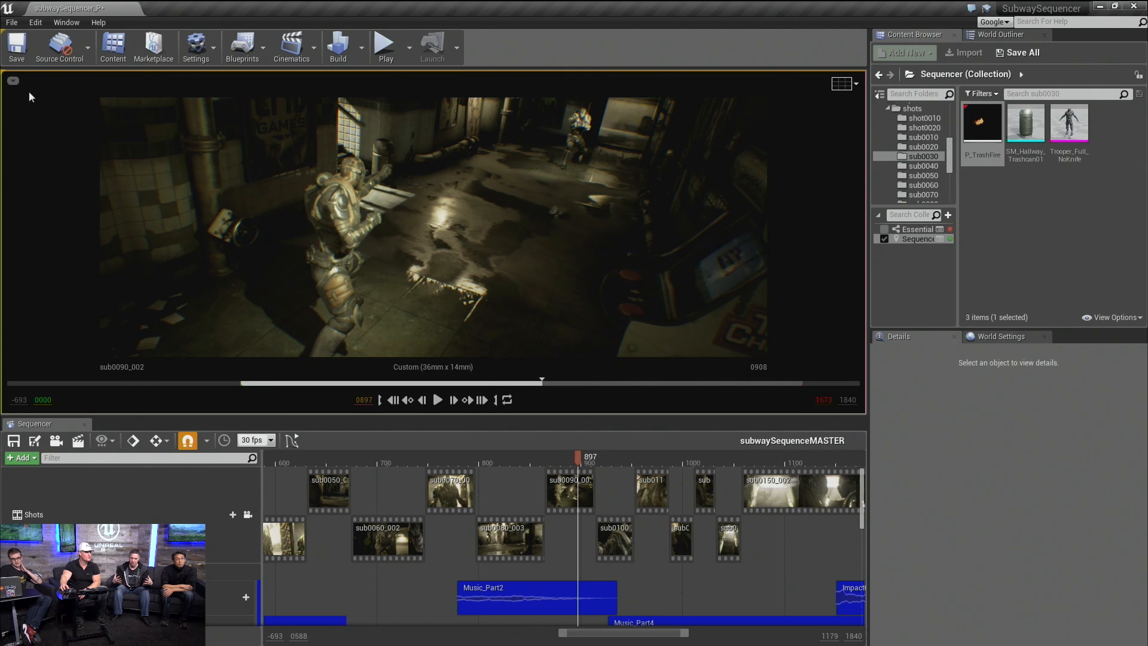
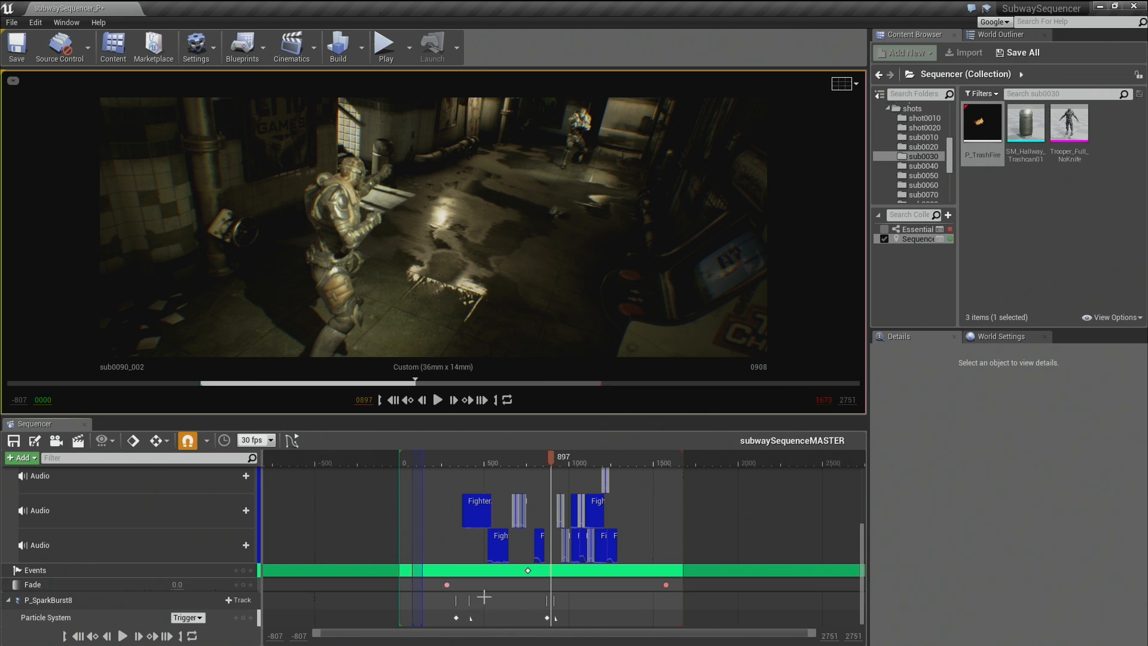
Step: Go to the Fade track's first key at frame 279 and show that key's properties
click(443, 585)
scroll(443, 585, up, 3)
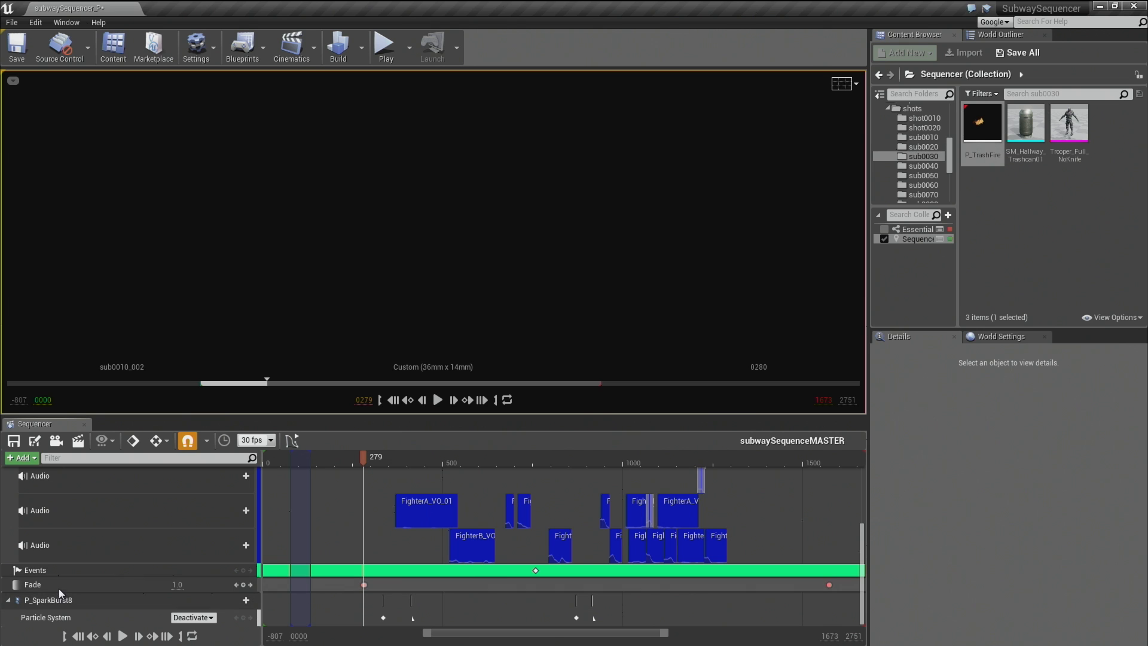
right_click(364, 584)
mouse_move(414, 410)
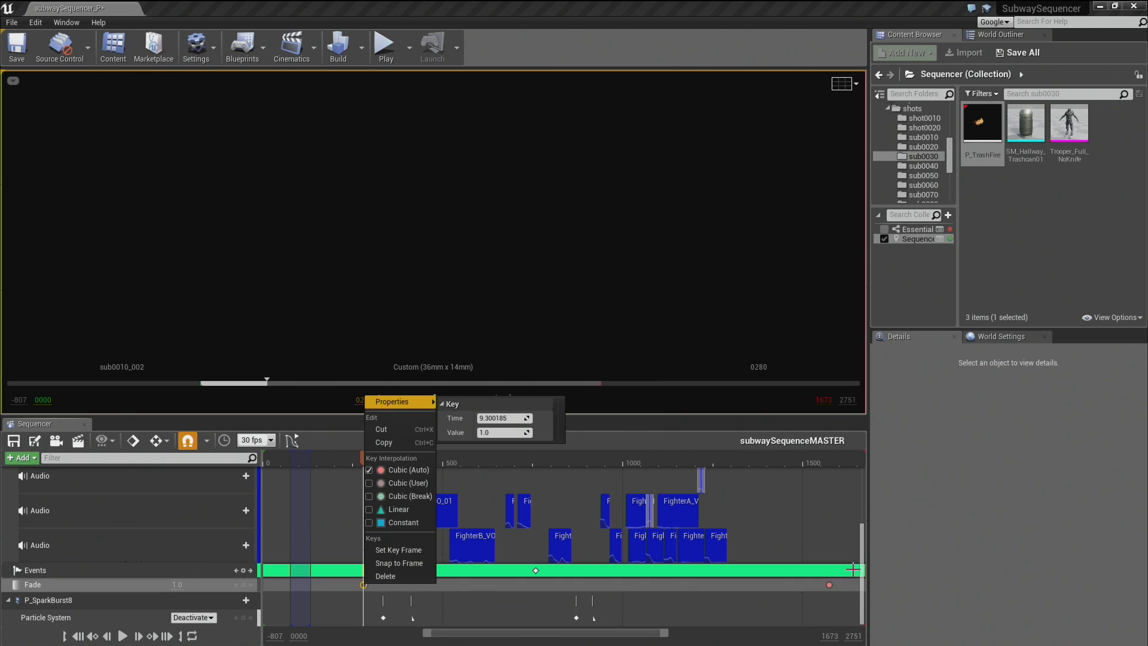
Step: Open shot sub0090_002 at around frame 865 of the master sequence and locate its asset in the Content Browser
click(769, 512)
drag(362, 462, 574, 466)
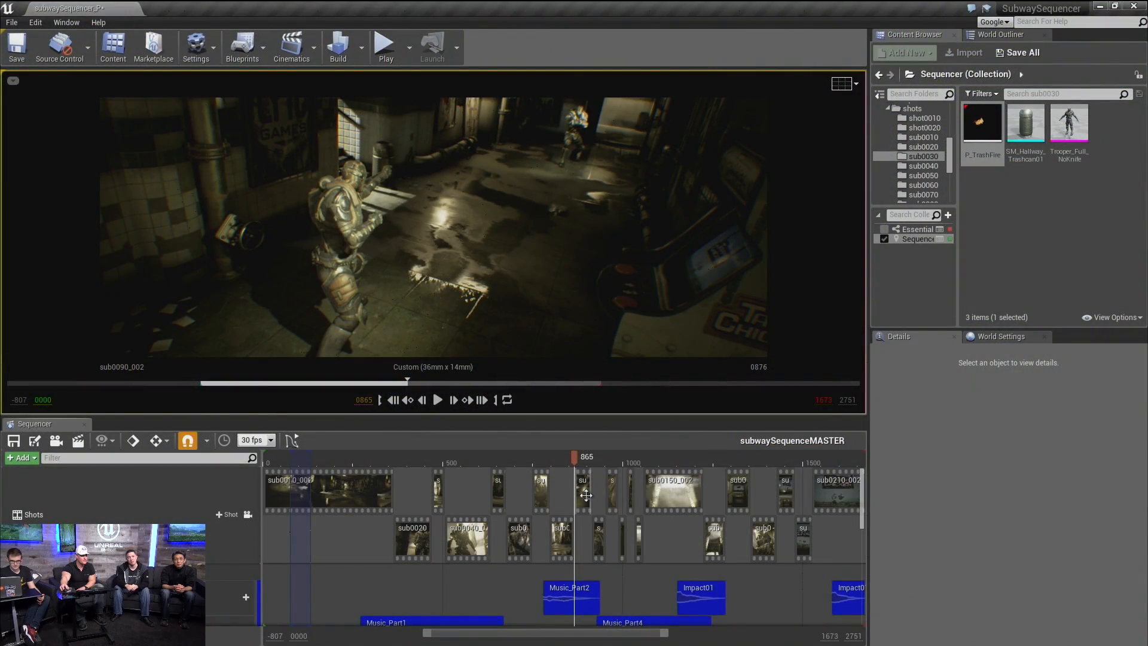
double_click(585, 496)
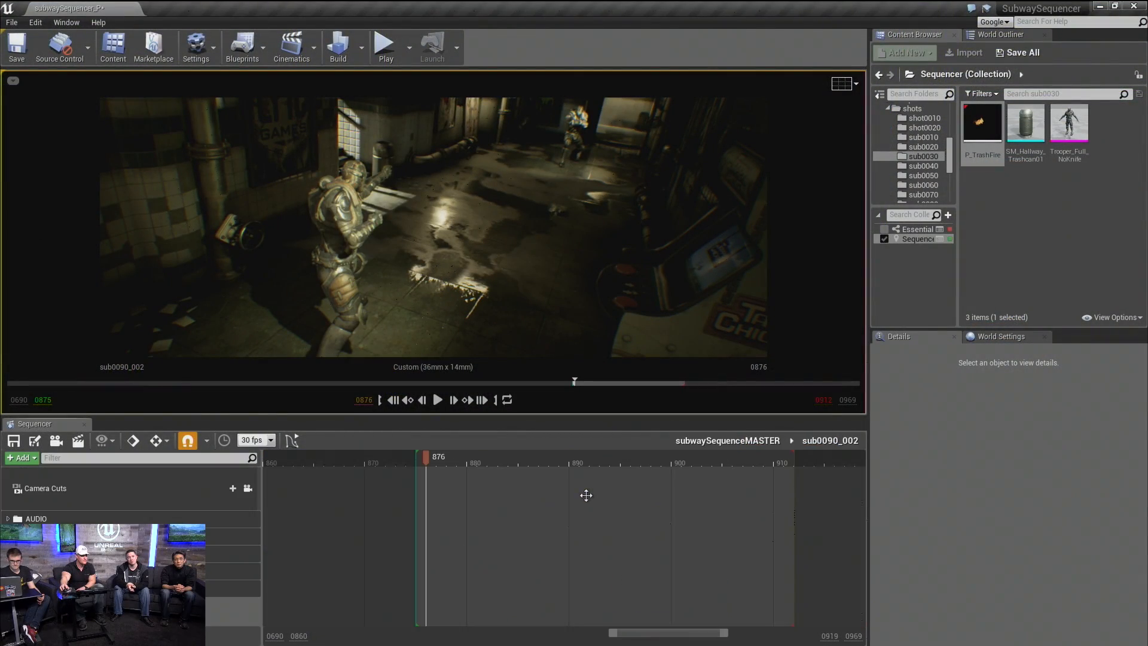
click(111, 446)
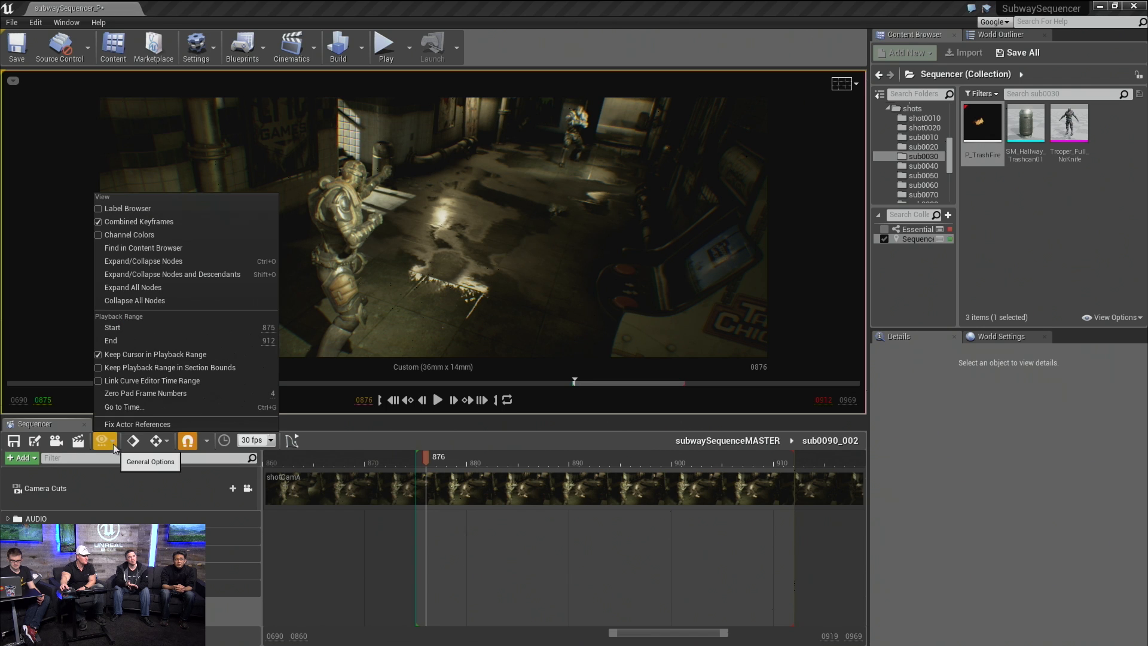
click(166, 247)
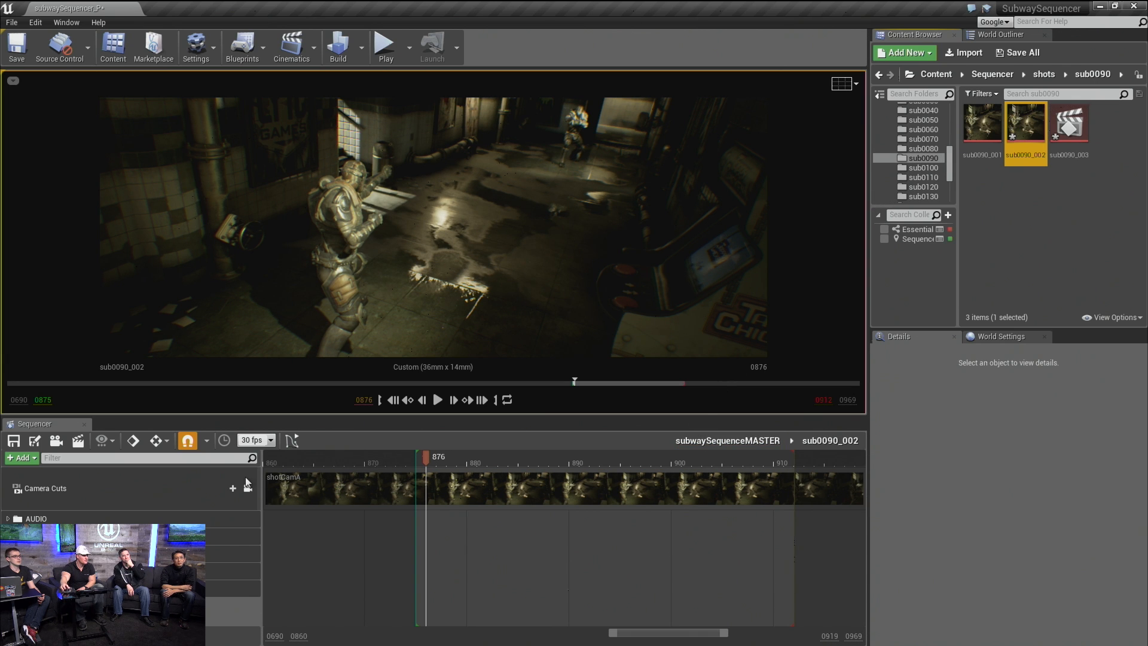
Step: Add a Subscenes track to shot sub0090_002 and review the sequences offered for it without choosing one
click(20, 458)
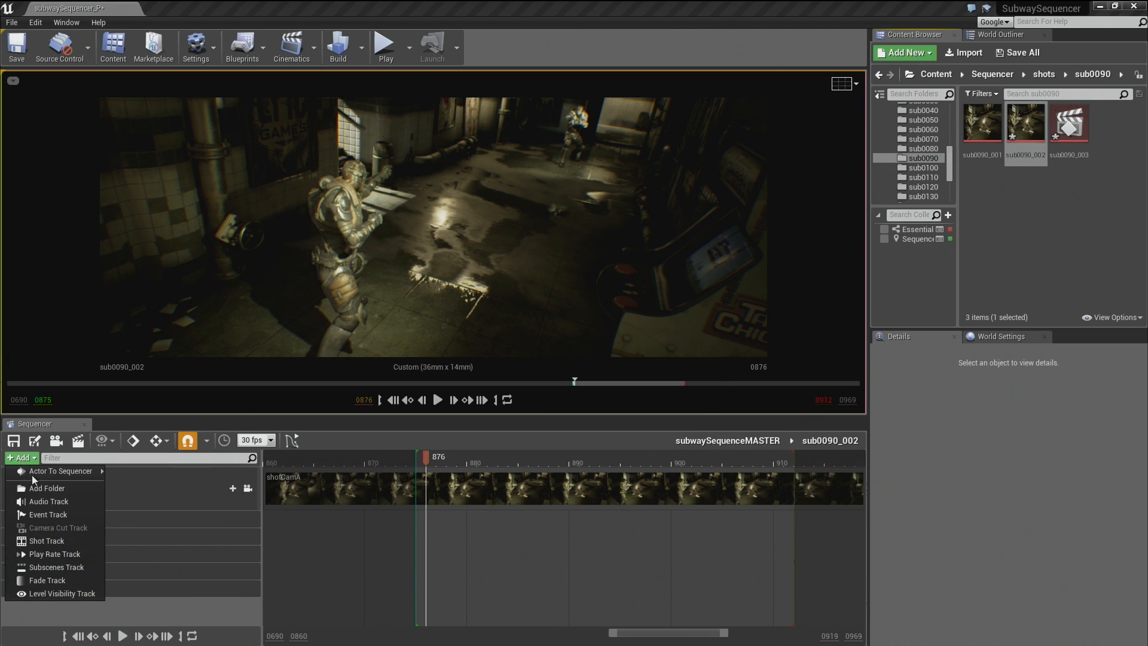
click(67, 563)
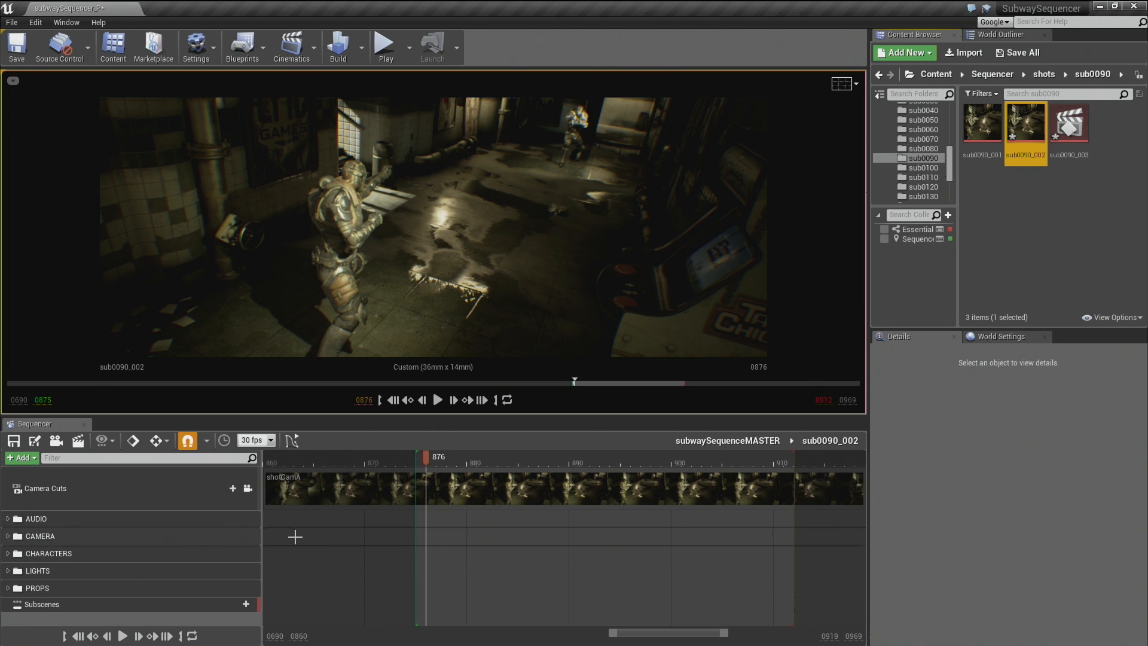
click(122, 605)
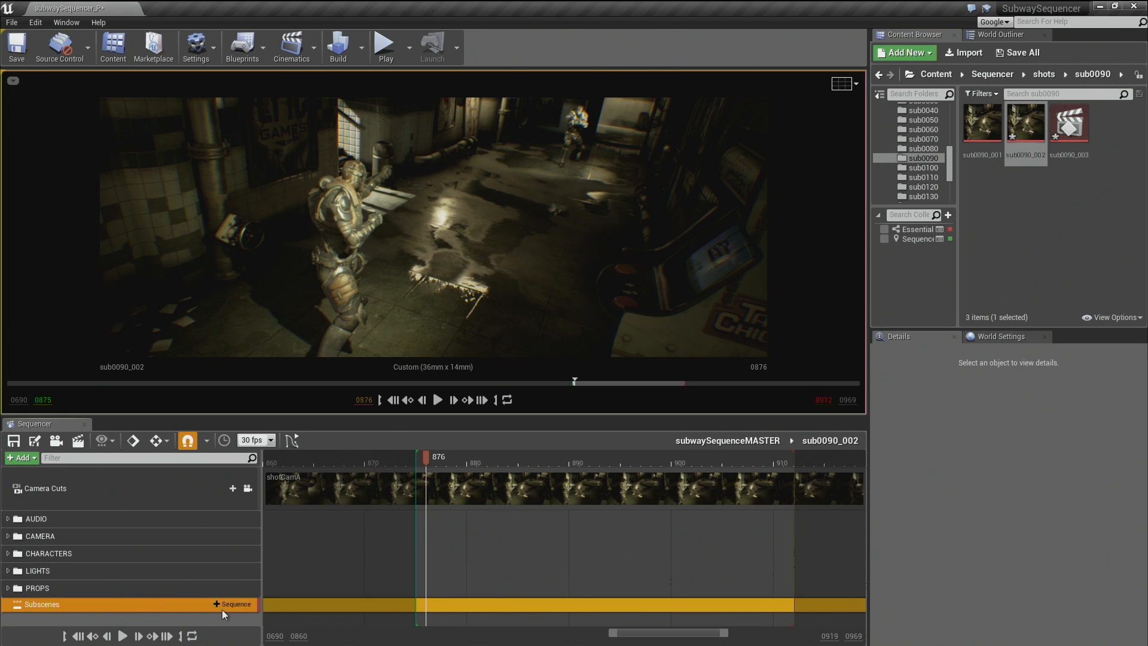
click(222, 603)
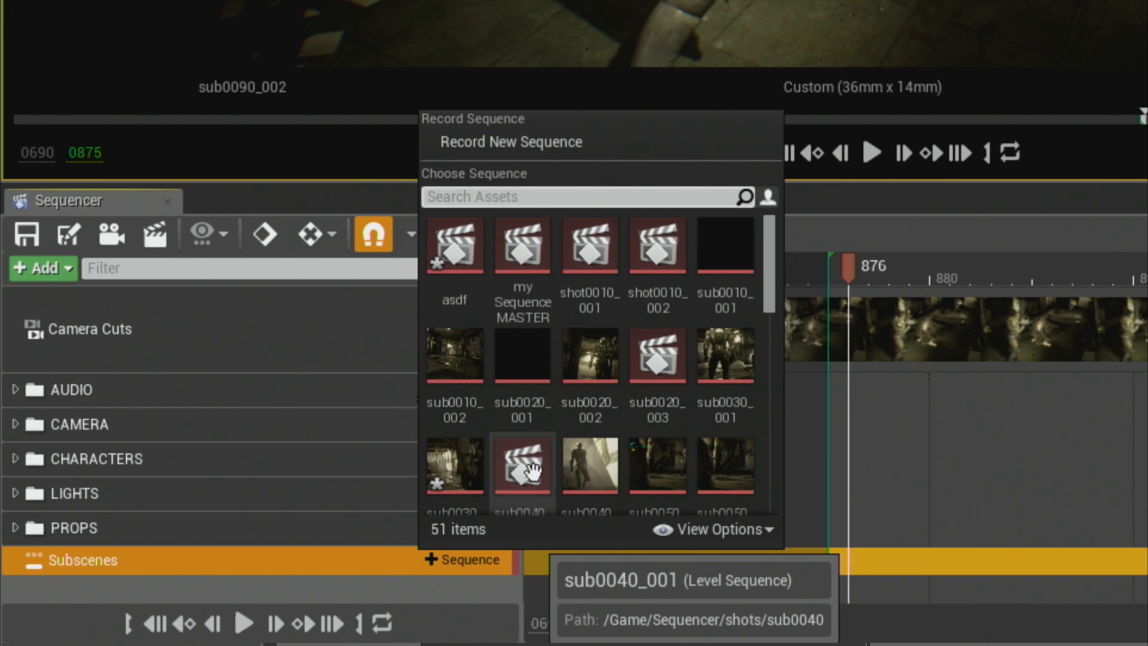
click(1053, 493)
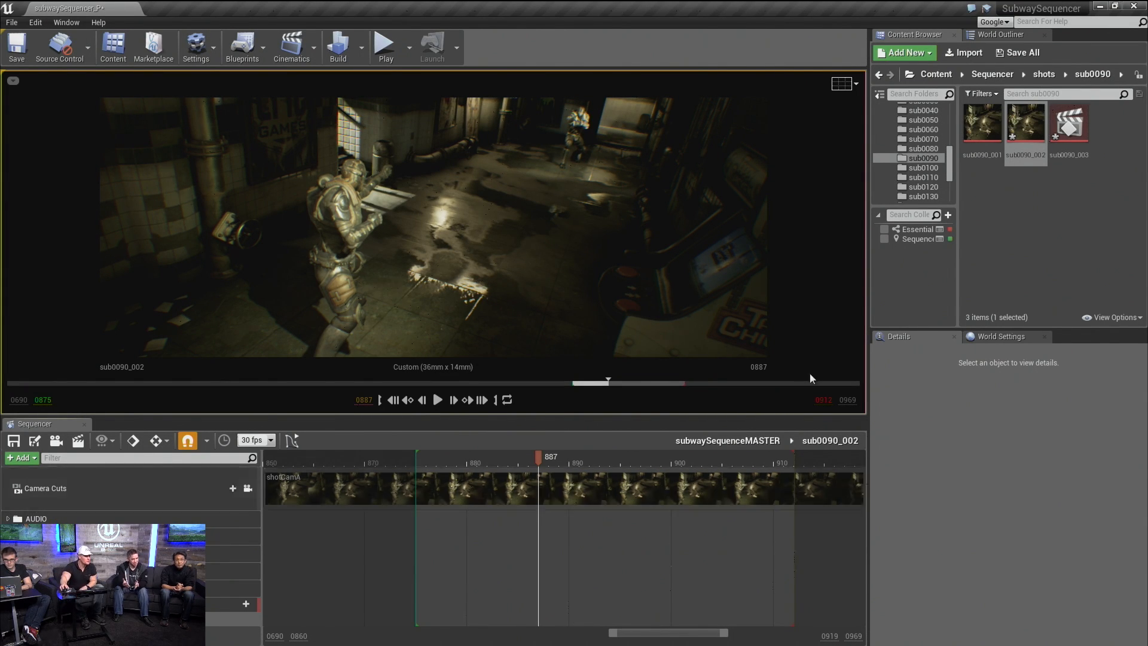
Step: Select the shot's Camera Cuts track and return to subwaySequenceMASTER
click(168, 486)
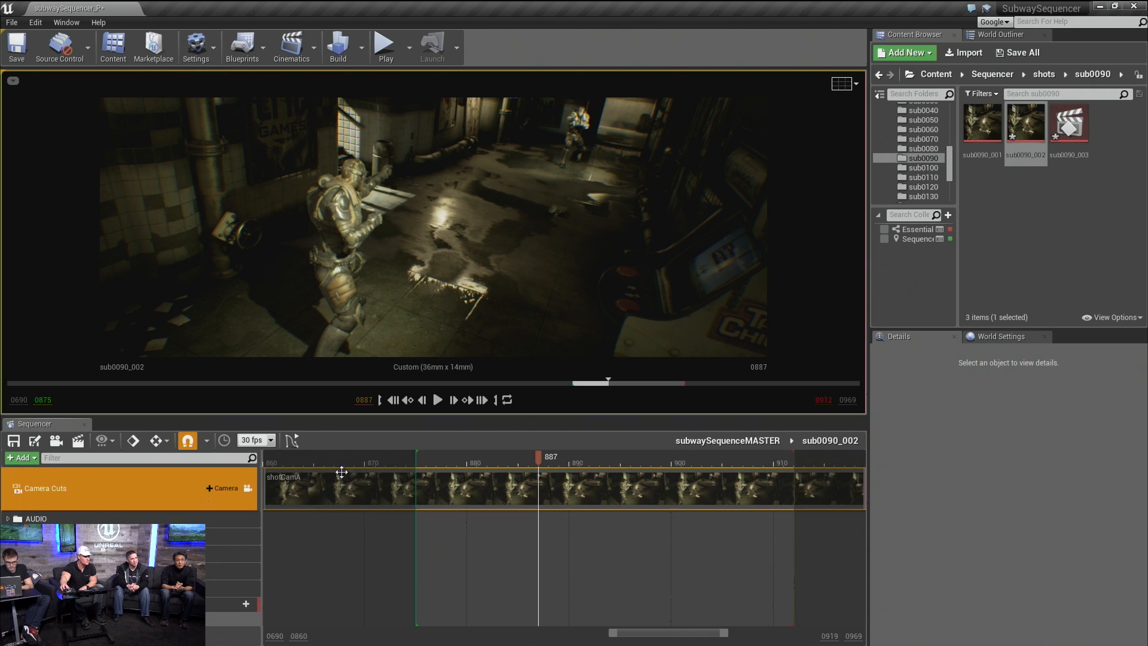
click(529, 484)
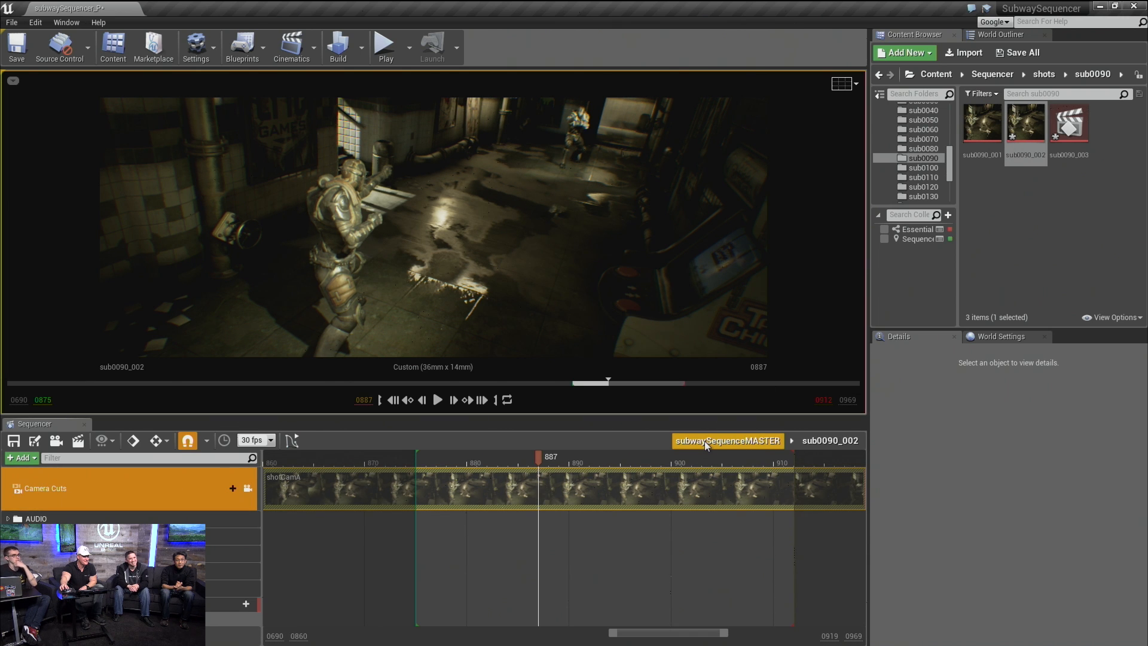
click(704, 440)
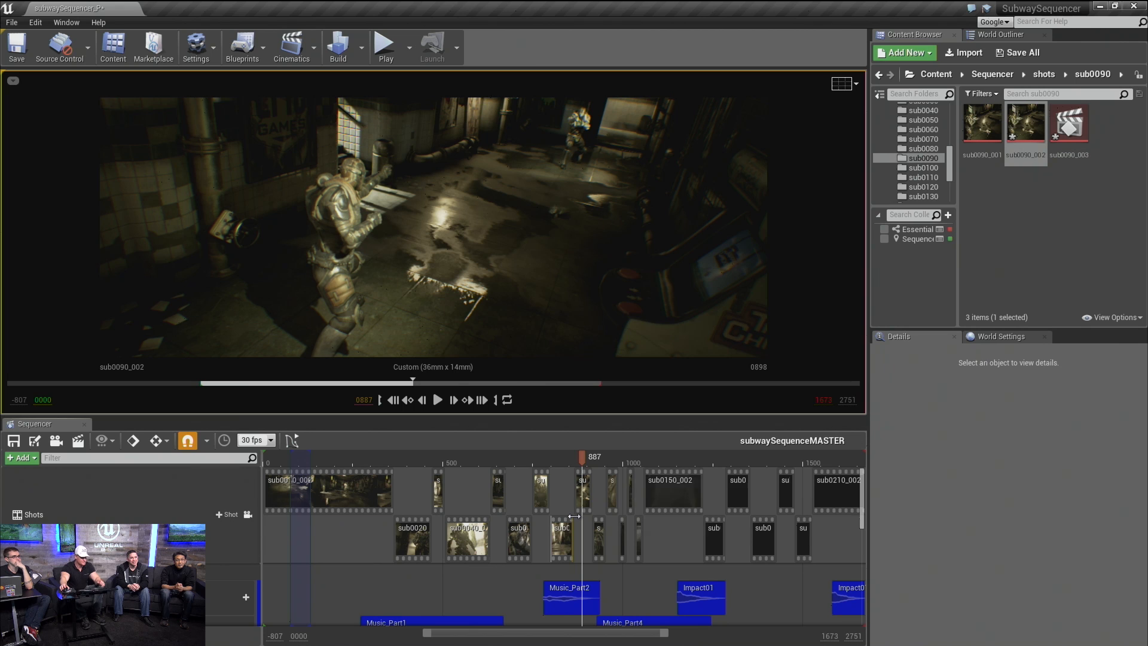
Step: Scrub the master sequence past shot sub0090_002 to frame 921 in shot sub0100_002
ctrl+scroll(574, 516, up, 5)
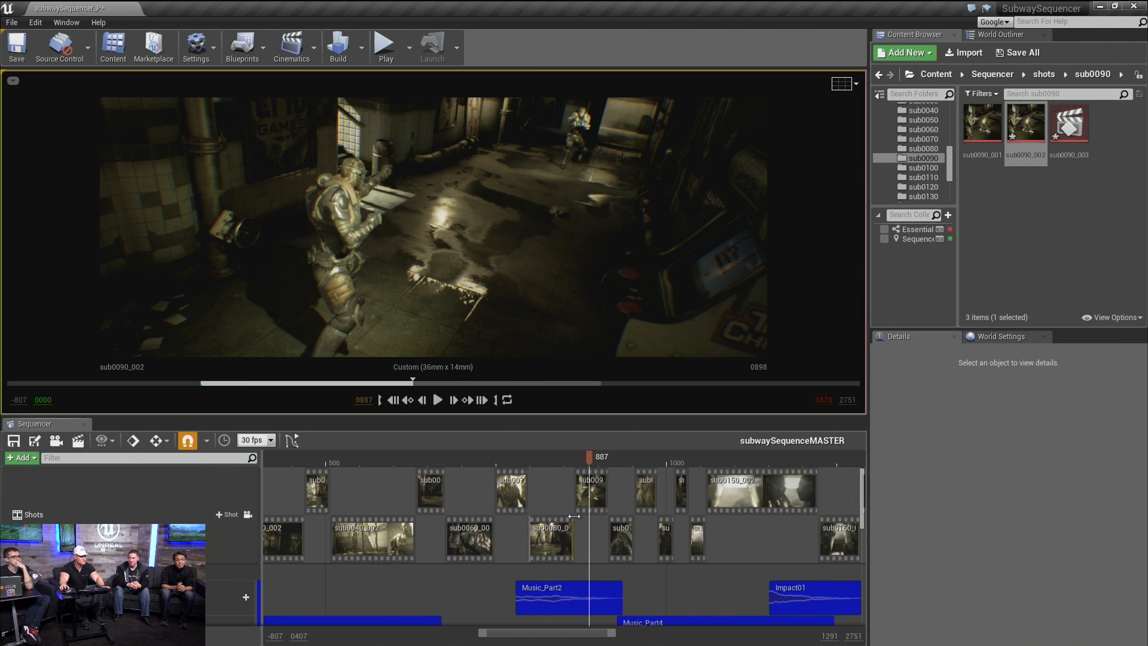
ctrl+scroll(574, 516, up, 3)
right_drag(769, 594, 460, 605)
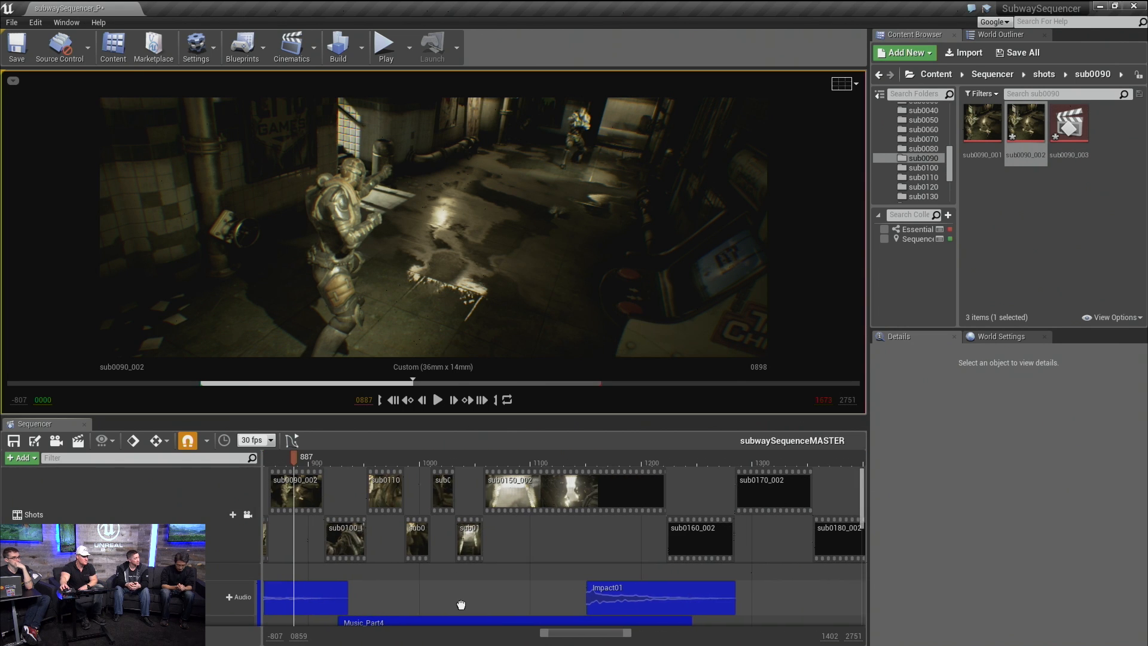
drag(385, 457, 327, 465)
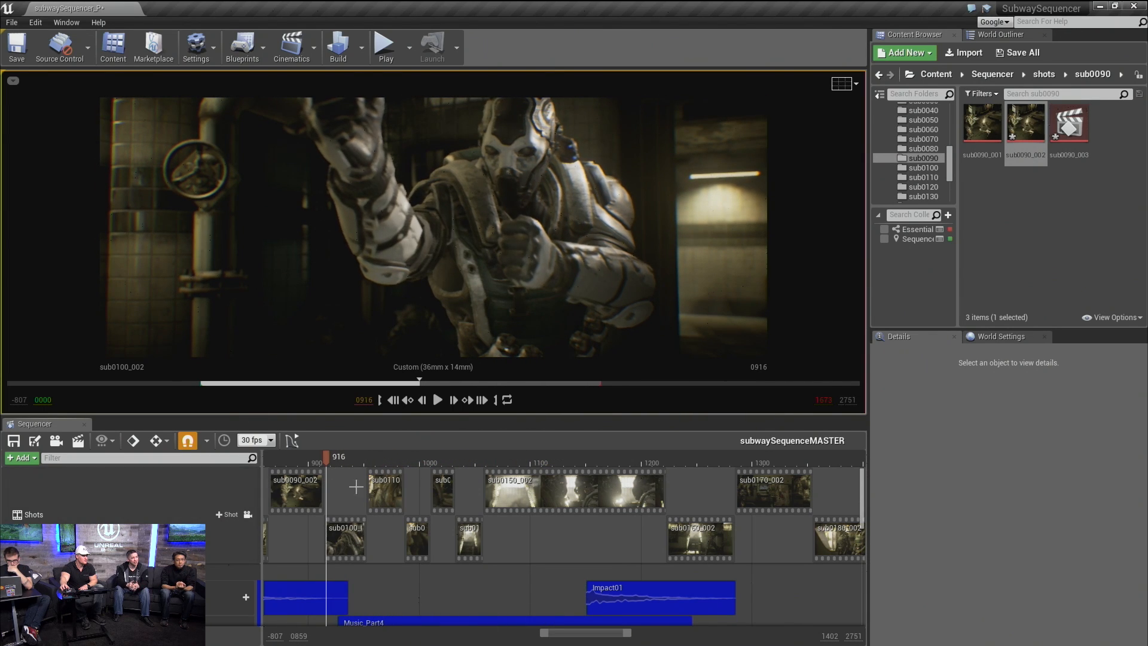
mouse_move(325, 457)
mouse_down()
mouse_move(342, 459)
mouse_move(330, 458)
mouse_up()
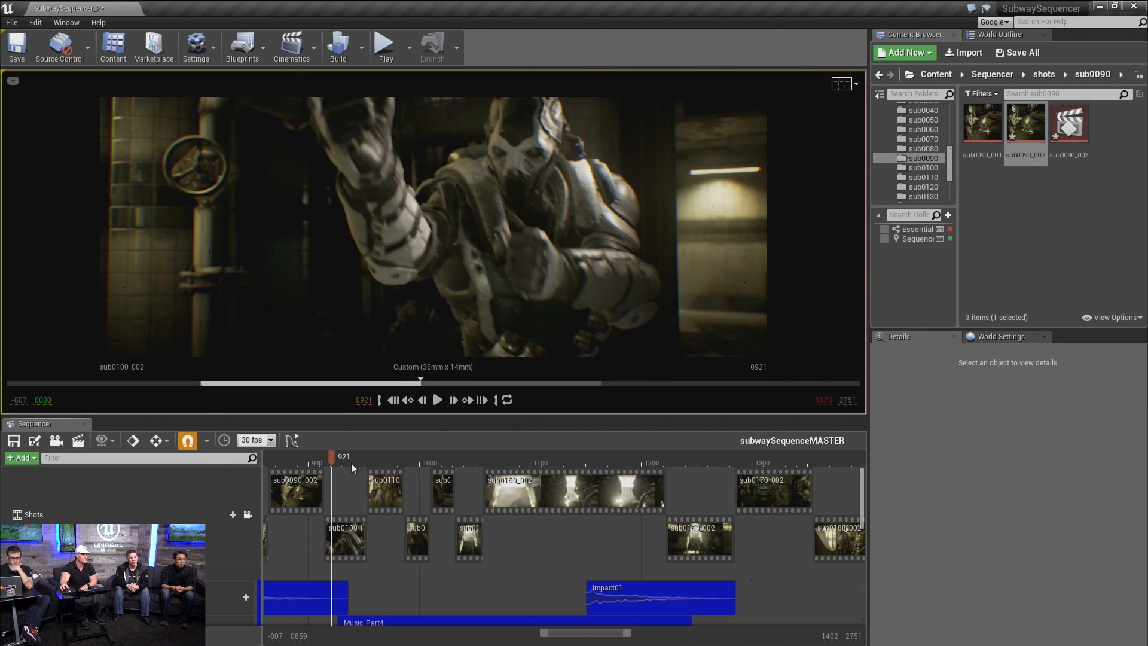
Step: Step the playhead backward and forward frame by frame within shot sub0100_002, ending on frame 919
key(Left)
key(Left)
key(Left)
key(Left)
key(Left)
key(Left)
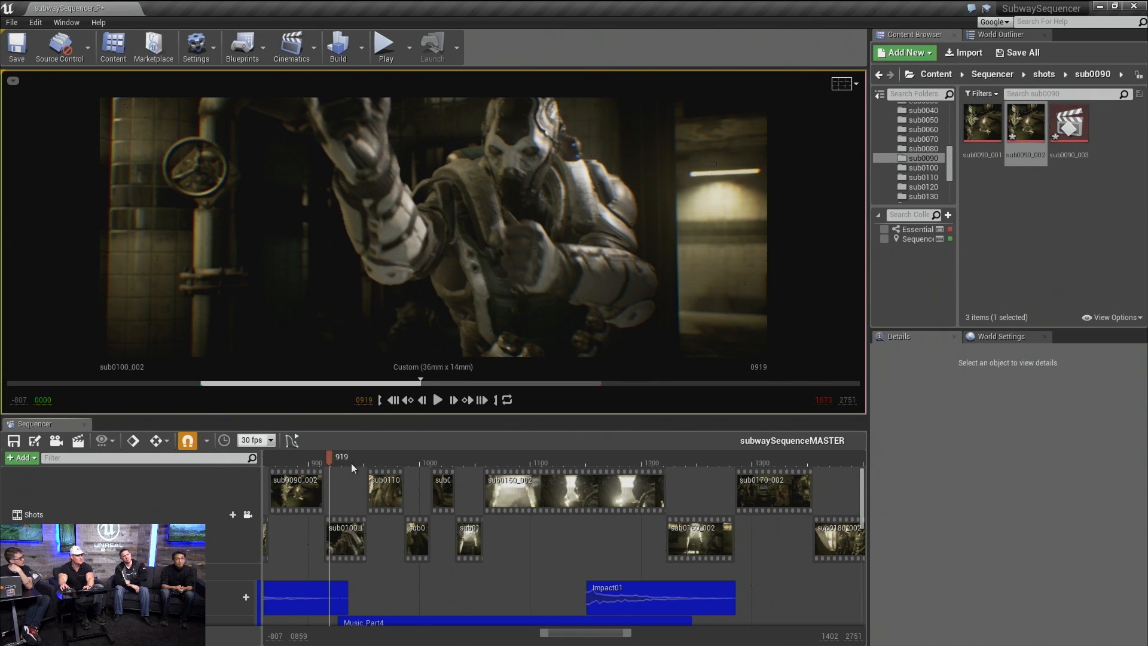
key(Right)
key(Right)
key(Right)
key(Right)
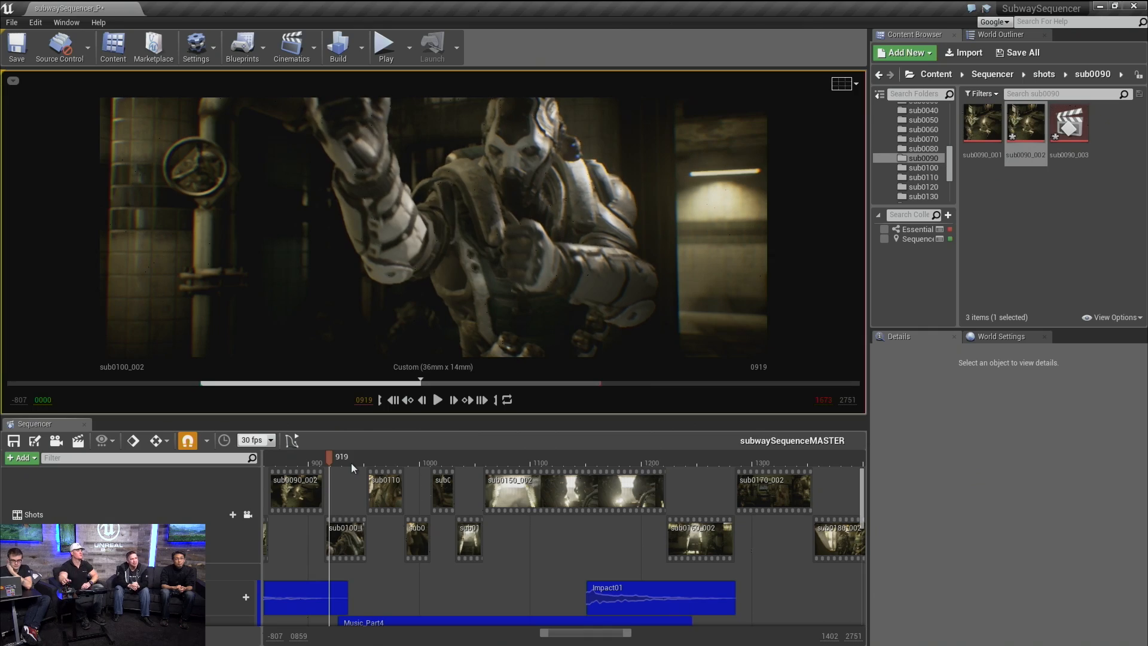
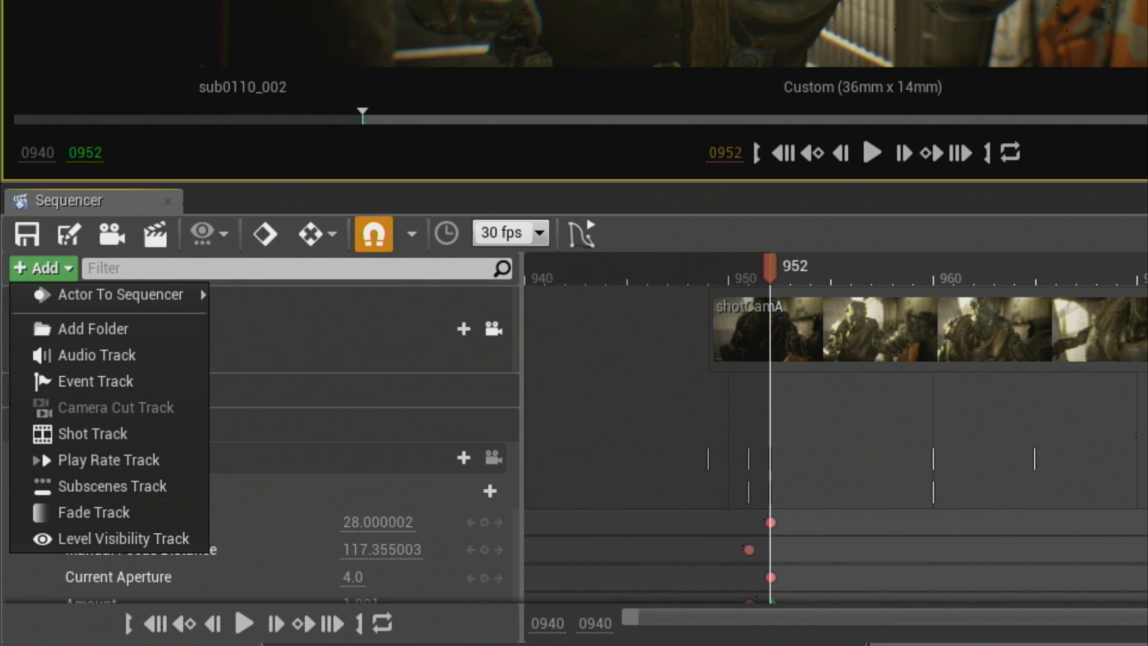
Step: Add a Play Rate track to shot sub0110_002 and key it at frame 952
key(Escape)
scroll(239, 419, down, 3)
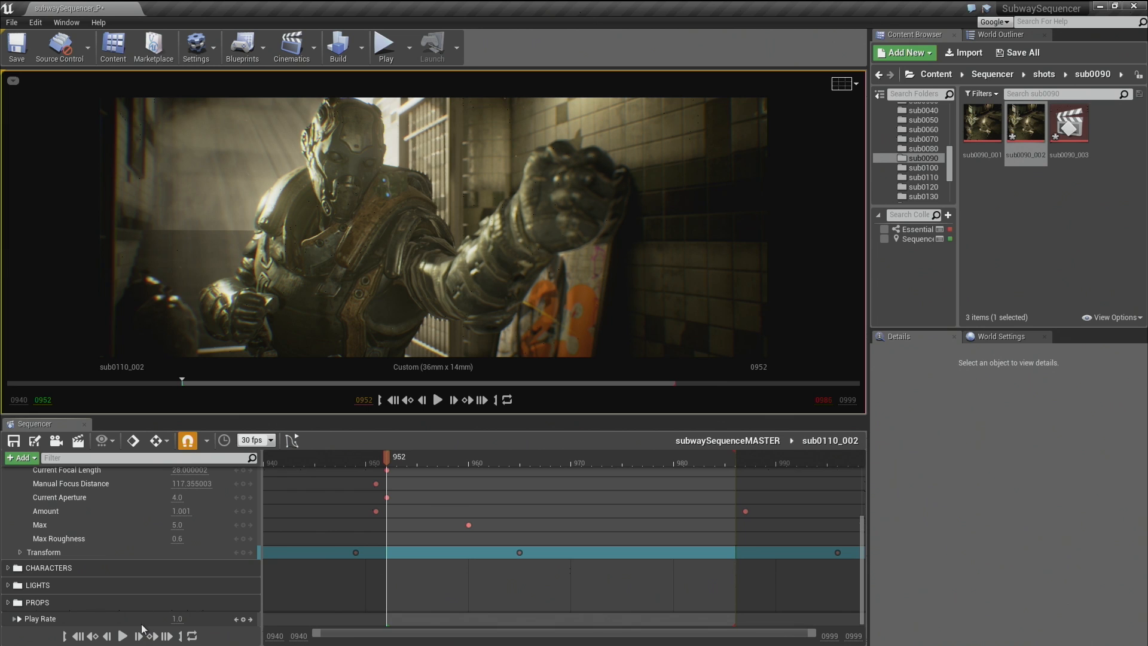
click(142, 624)
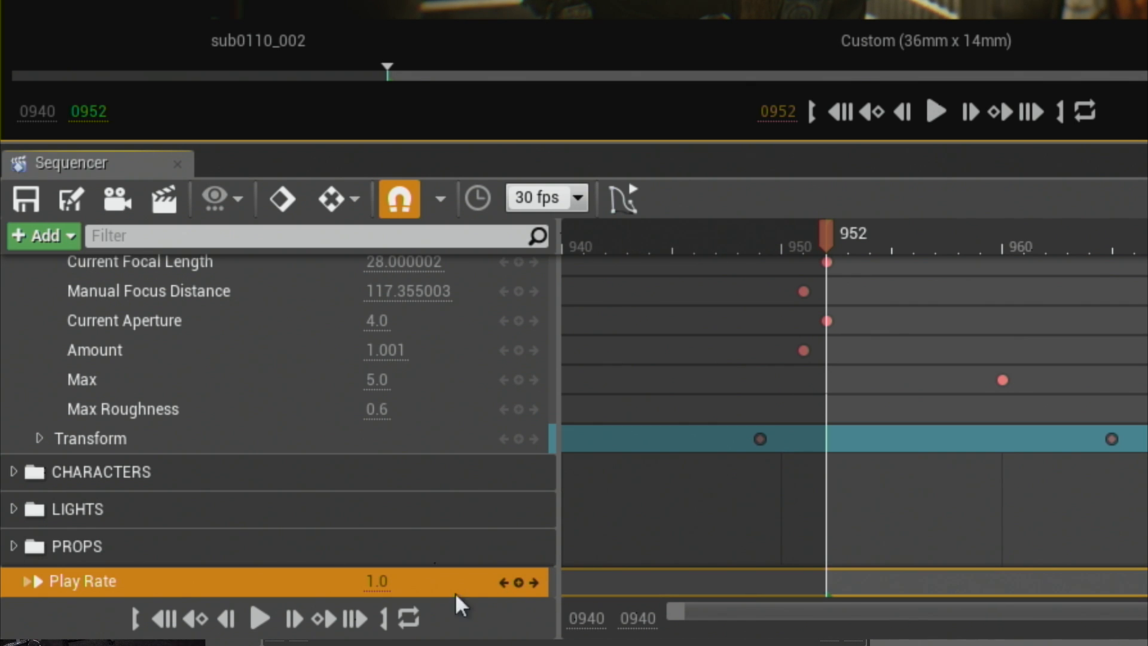
click(518, 581)
Step: Set the value of the Play Rate key at frame 952 to 2 and play the shot to check its speed
right_click(826, 578)
mouse_move(962, 188)
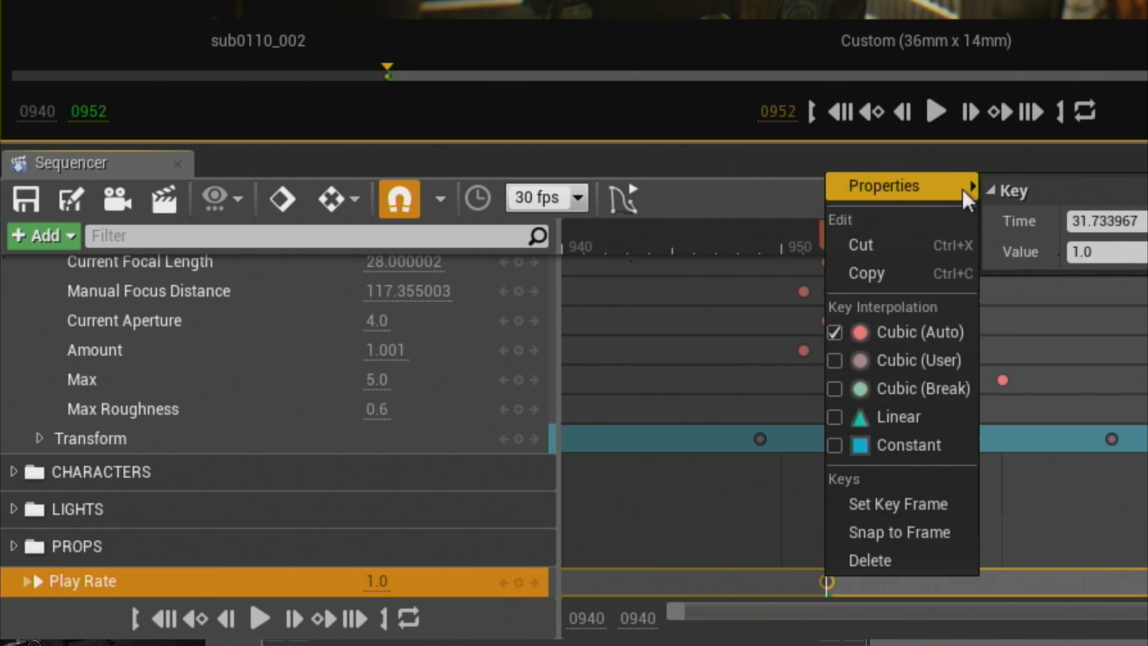
click(1105, 252)
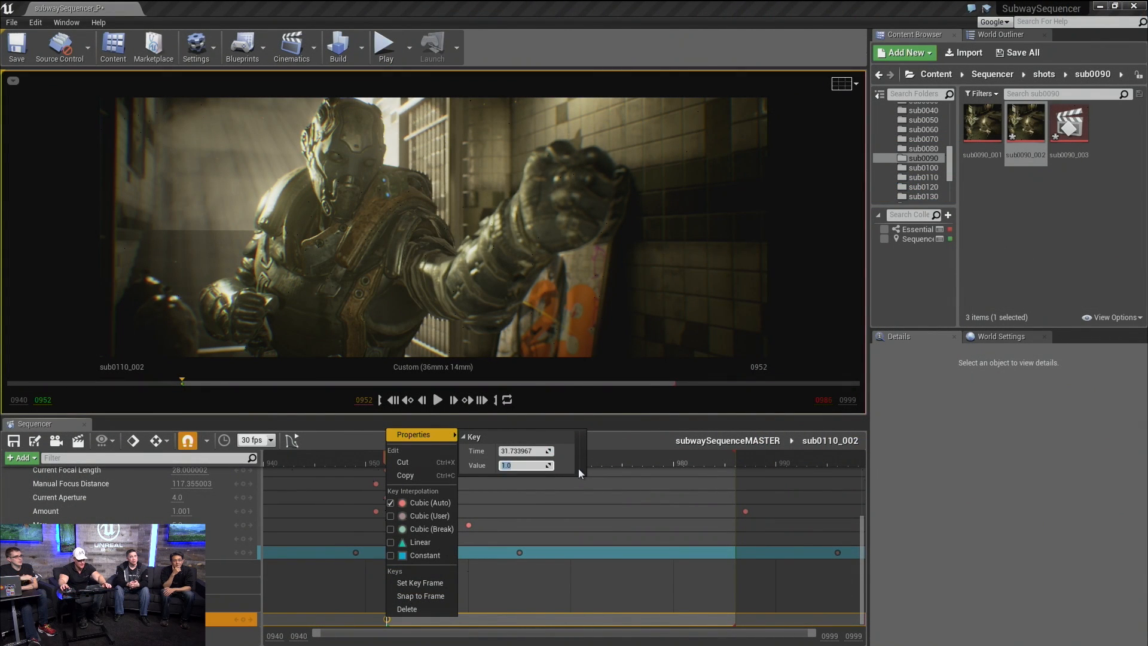
text(2)
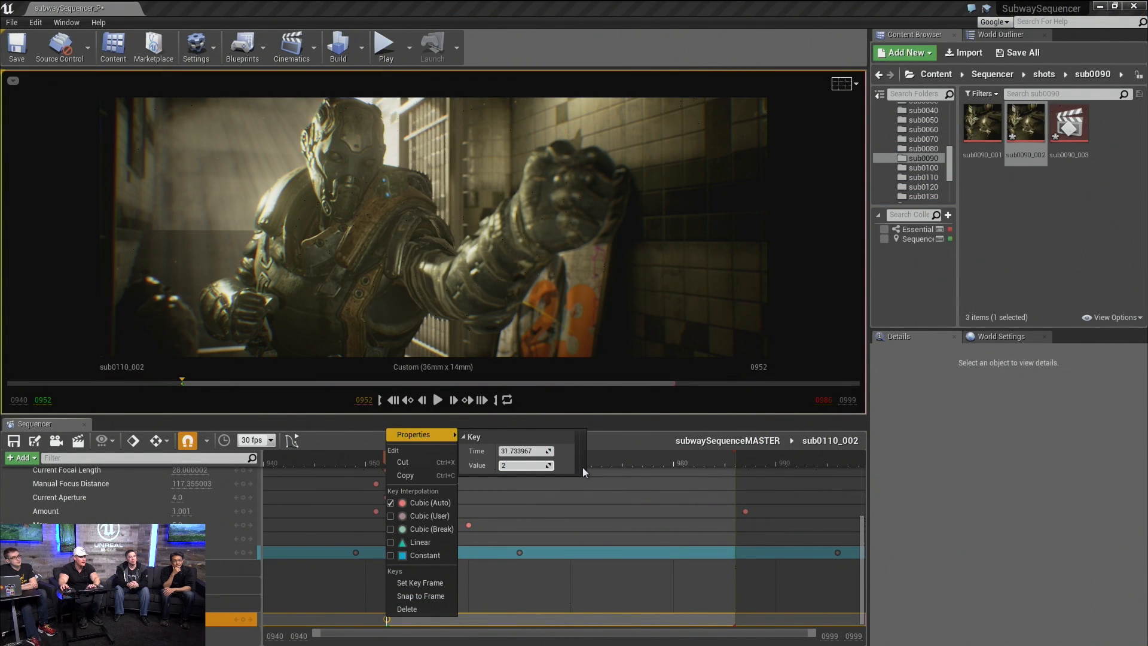
key(Return)
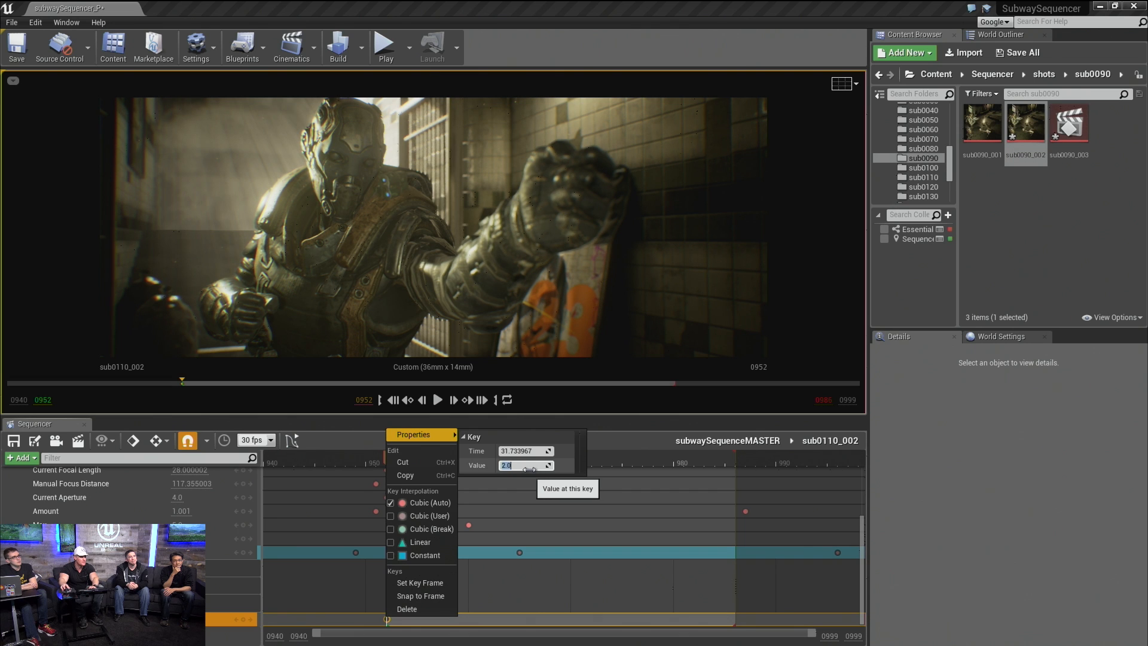
click(508, 579)
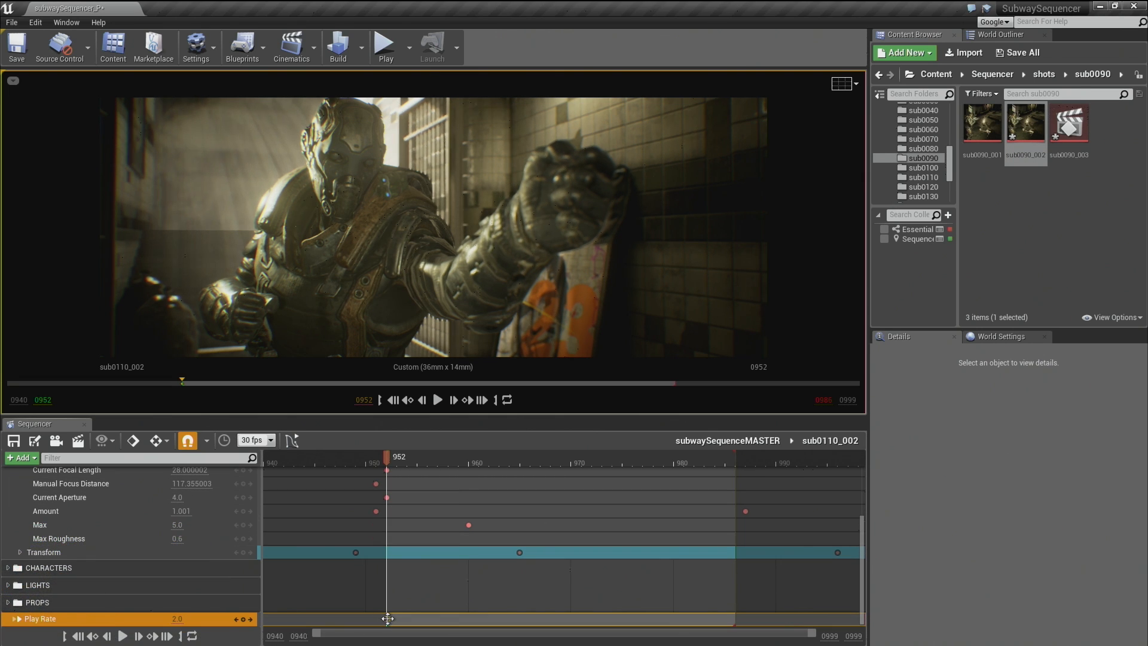
key(space)
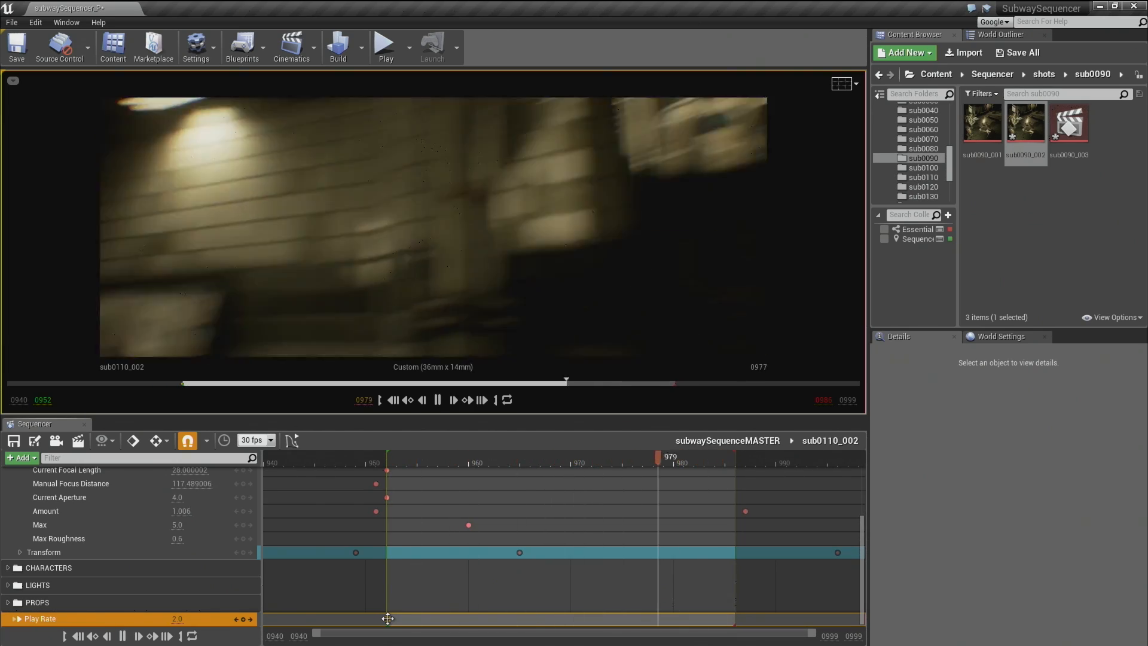
click(387, 618)
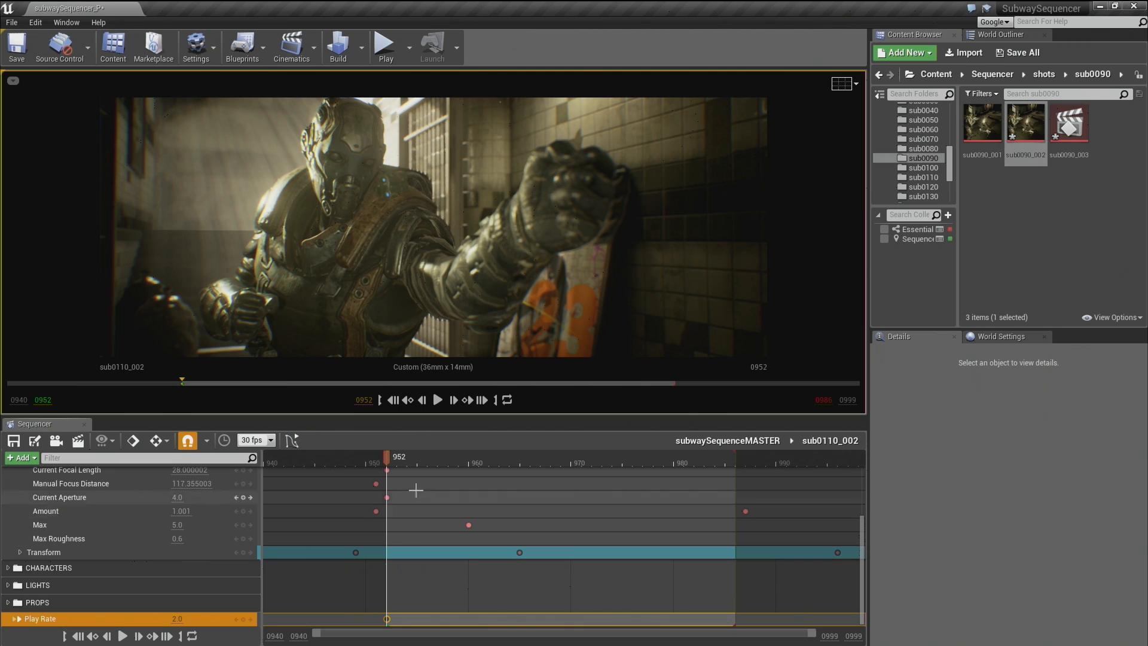
Step: Add a second Play Rate key at frame 956 with a value of 0.5
drag(392, 464, 426, 461)
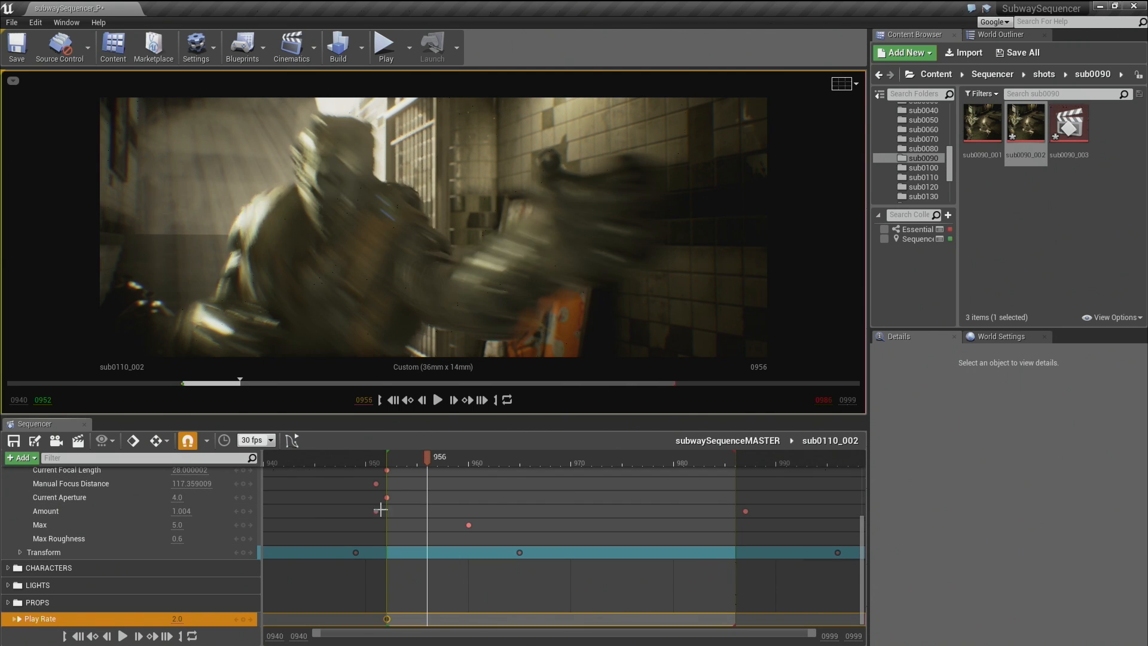
click(243, 619)
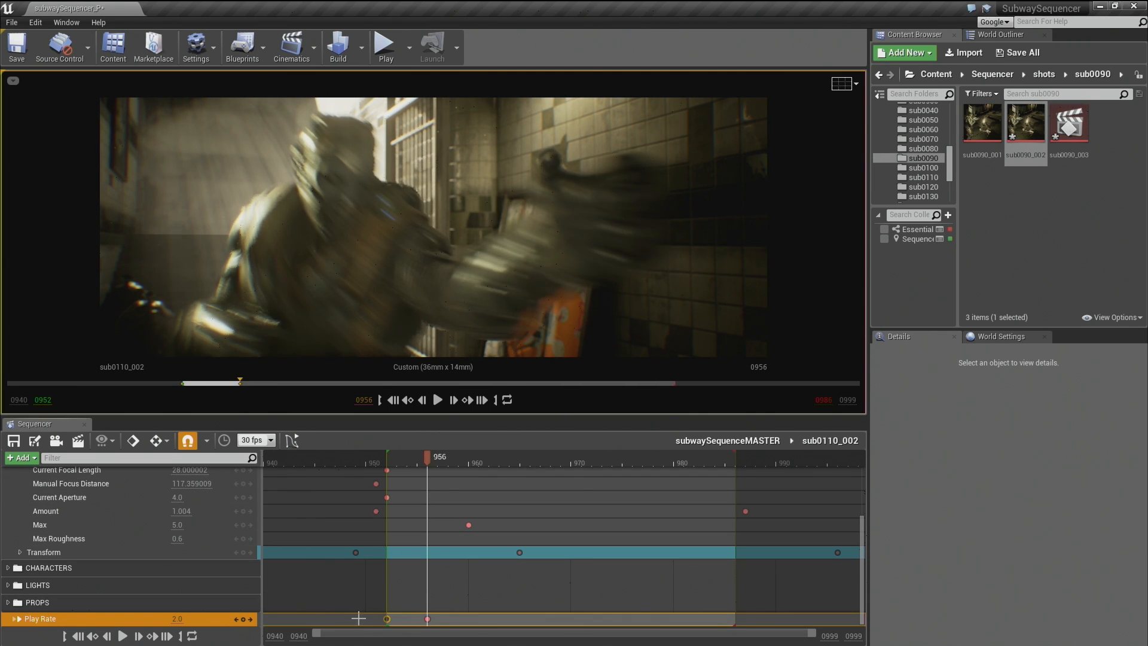
click(427, 619)
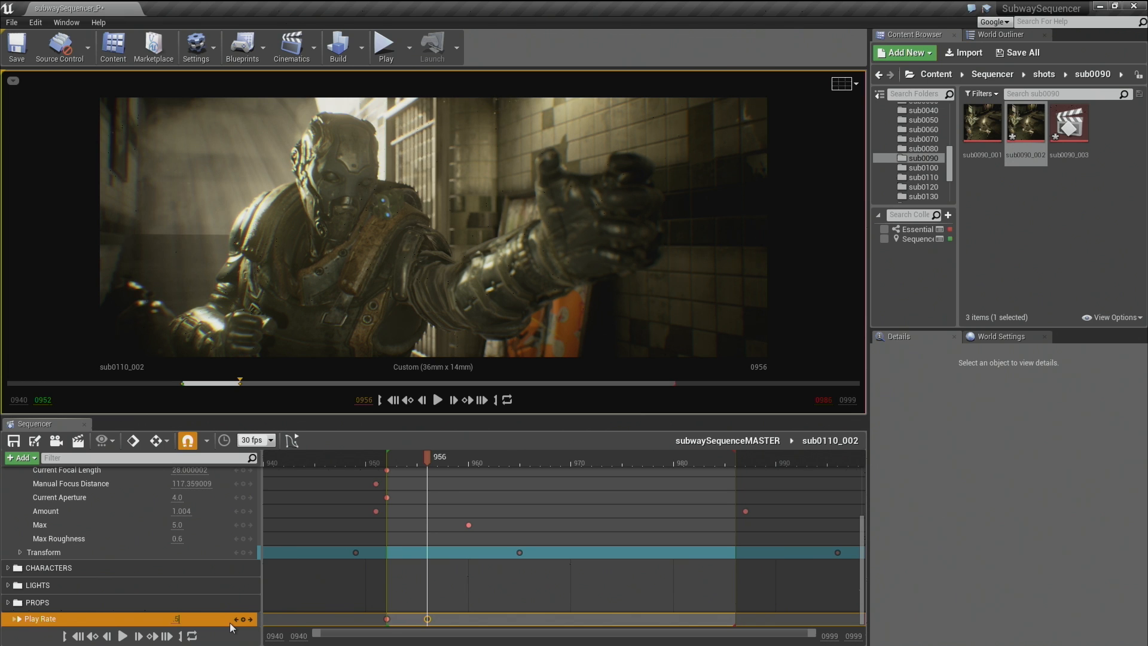
Step: Check the properties of the Play Rate key at frame 956 and play the shot to see the speed change
right_click(427, 619)
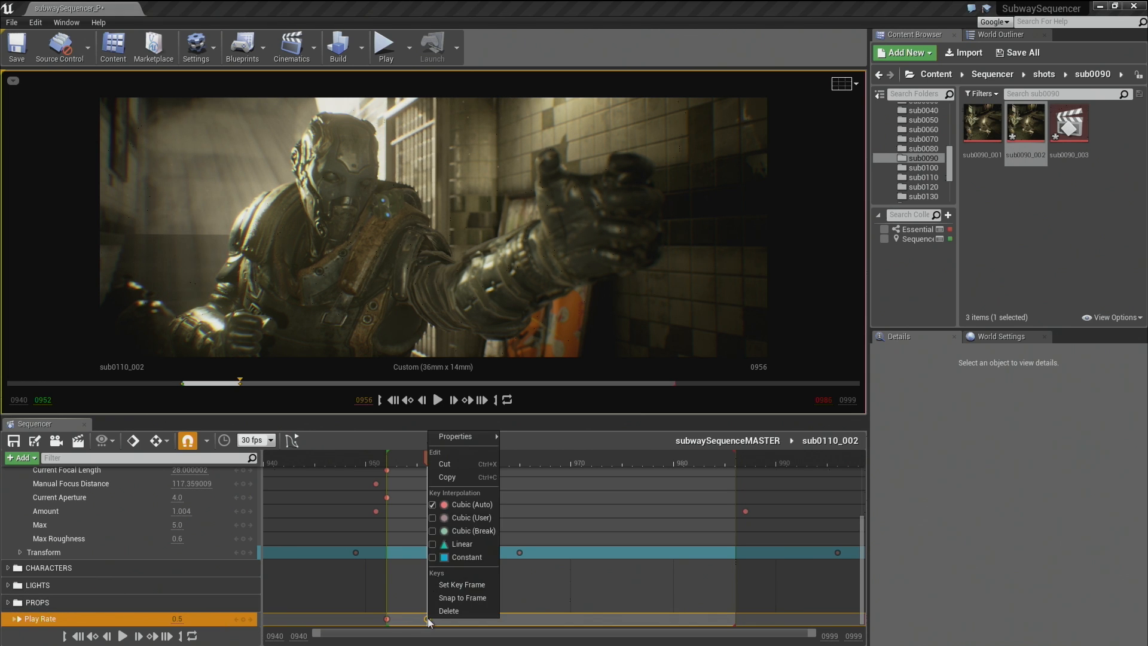
mouse_move(474, 439)
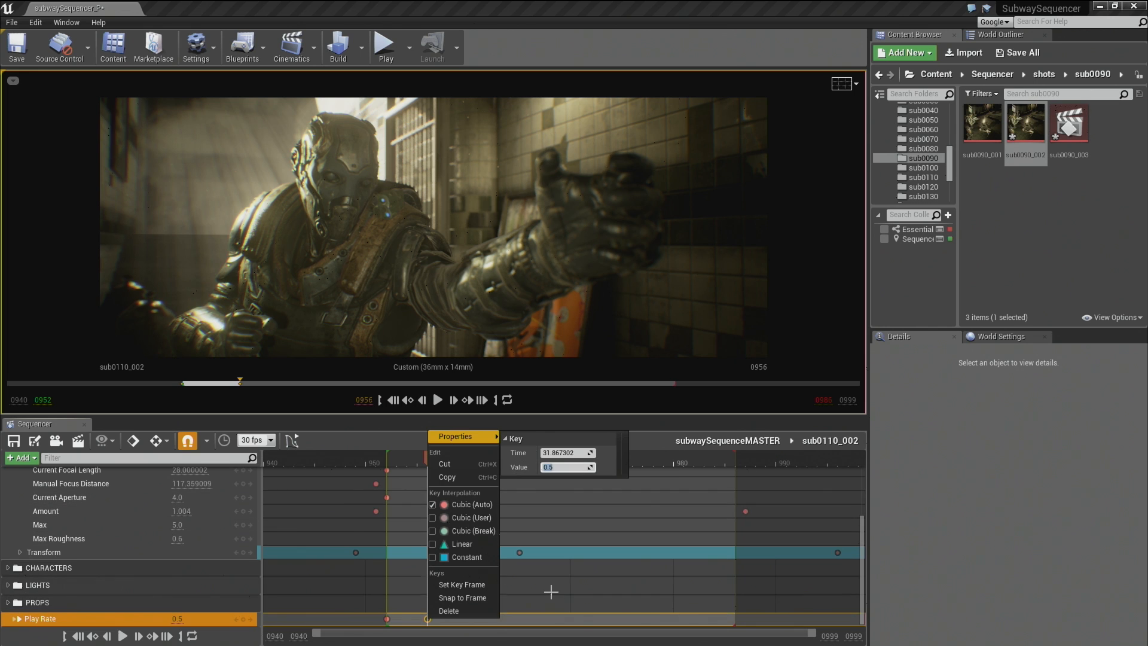
click(415, 614)
key(space)
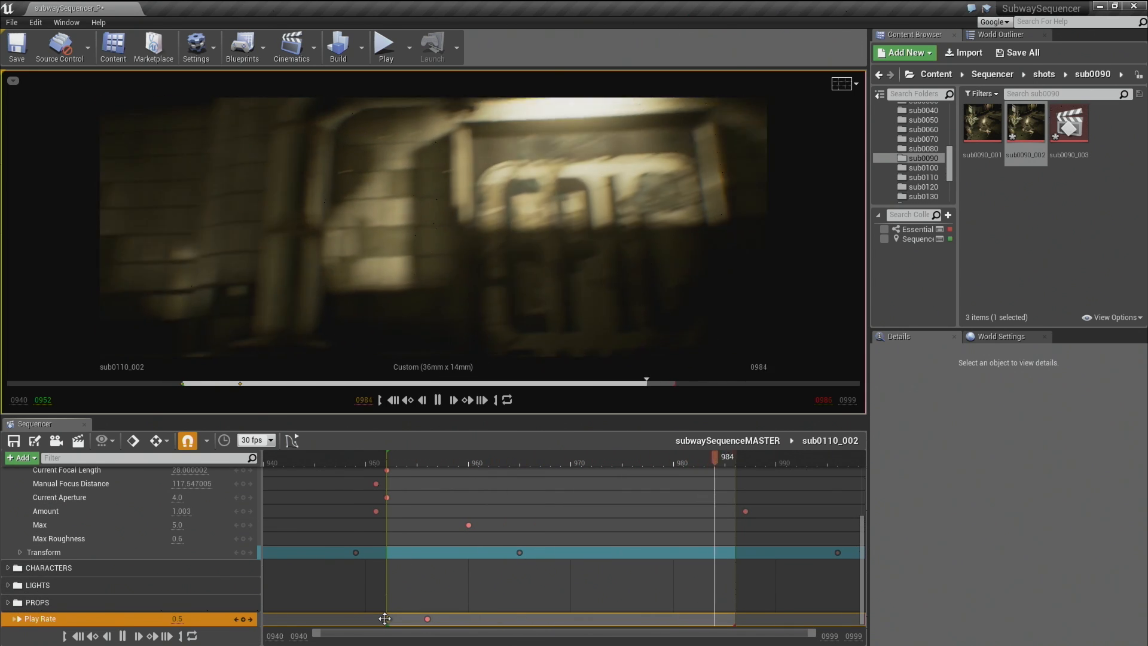
Step: Move the second Play Rate key to frame 968 and play the shot to check the speed change
drag(427, 619, 571, 619)
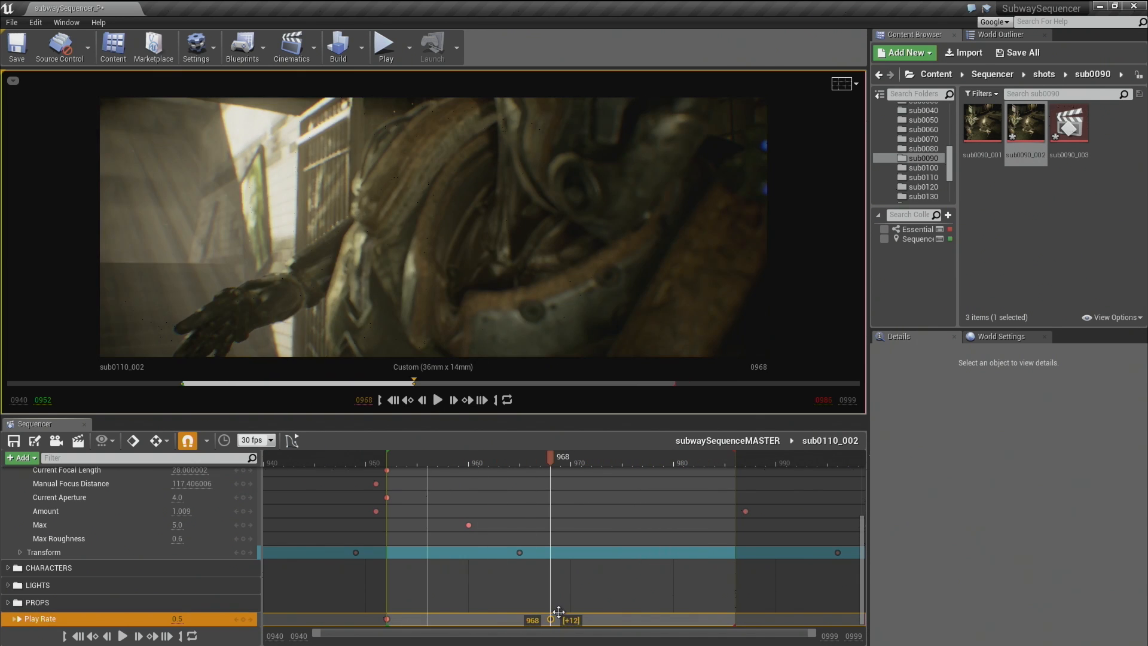
click(387, 619)
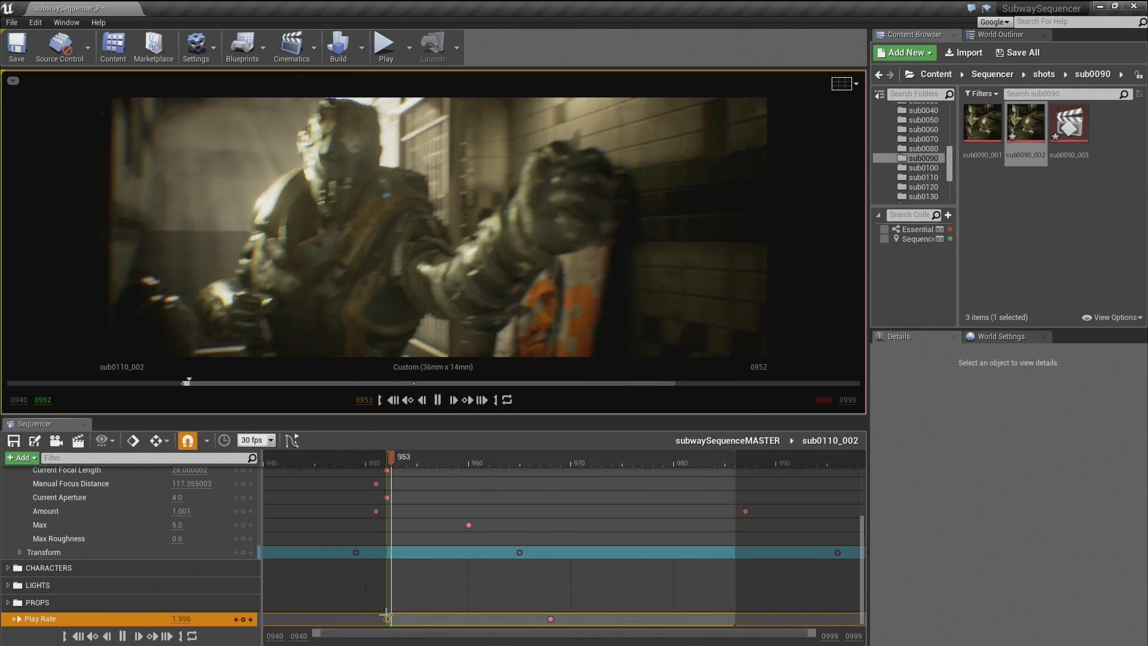
key(space)
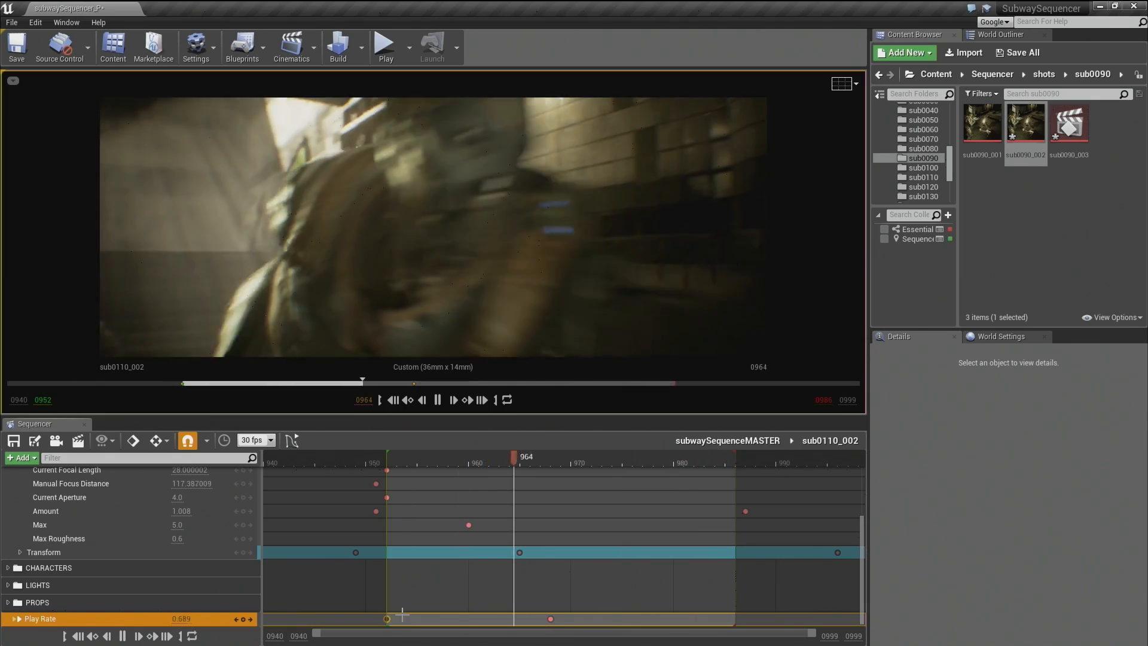
key(space)
Step: Swap the Play Rate keys, putting the value 2 key at frame 964 and the 0.5 key at frame 952, and play the shot
drag(387, 618, 510, 619)
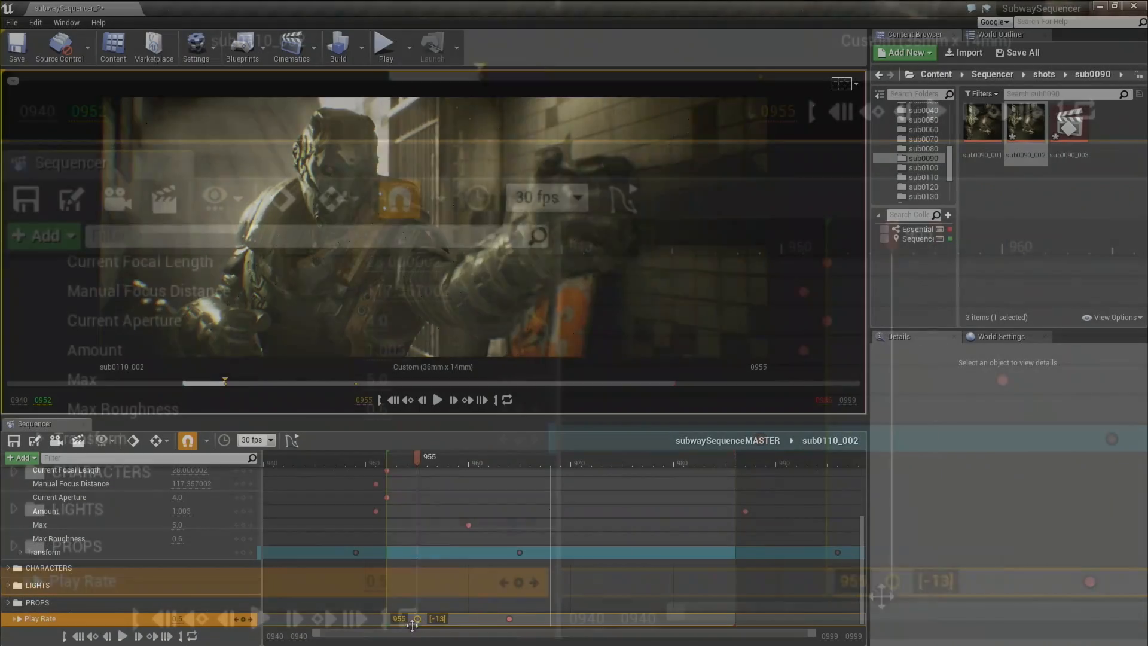
click(827, 581)
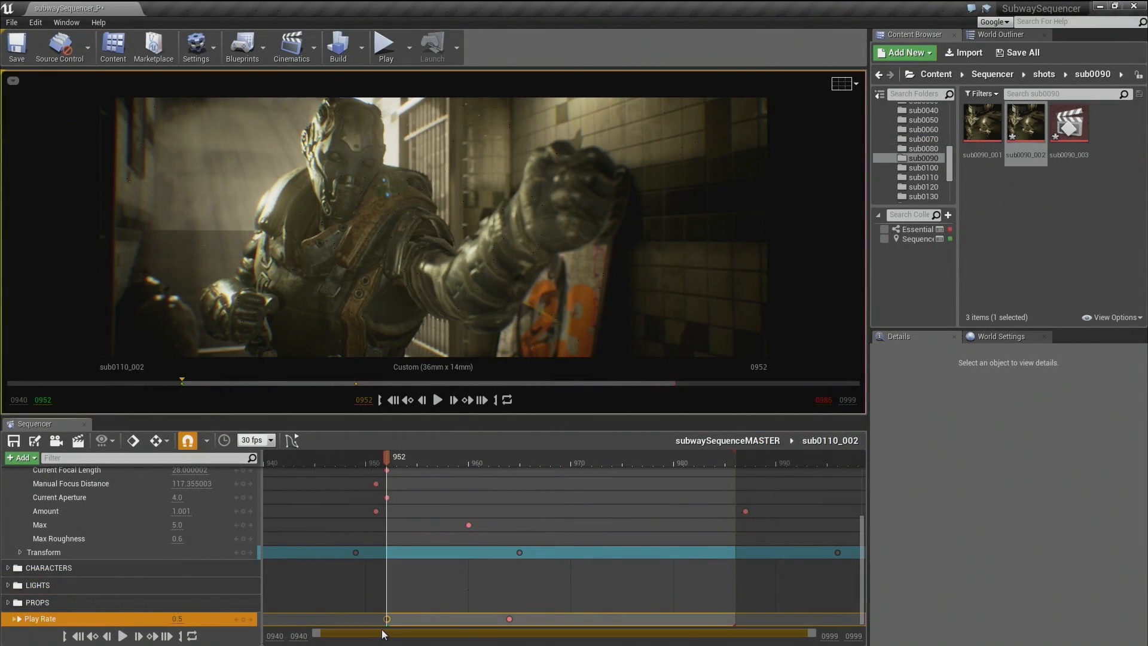
key(space)
key(space)
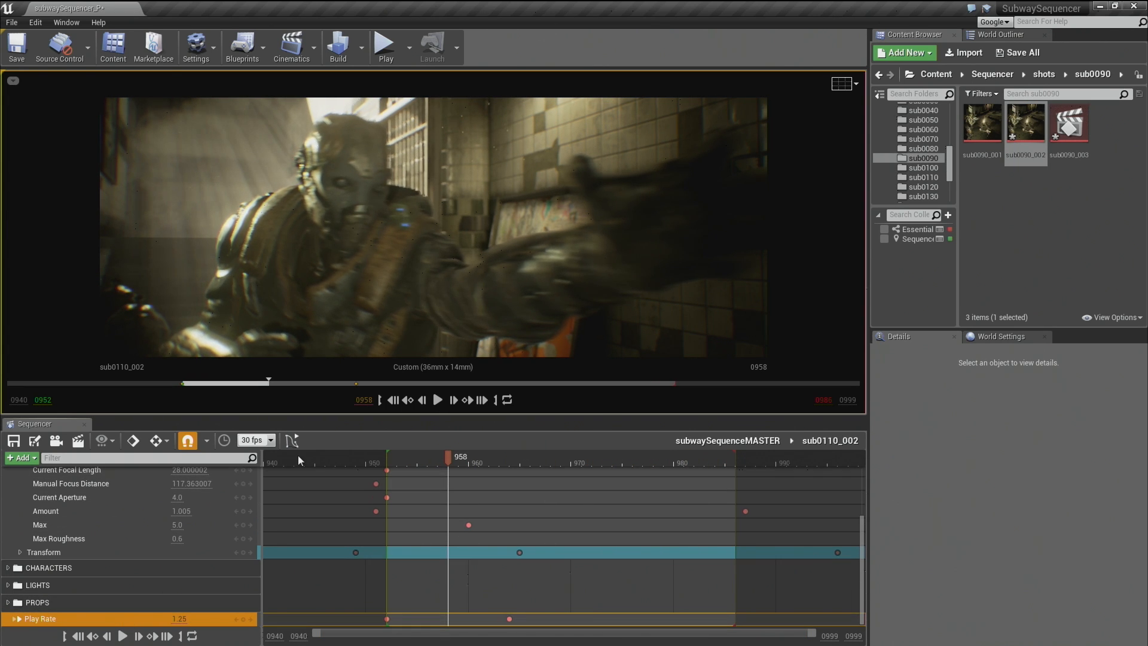
Step: Show the Play Rate curve in the curve editor and steepen the incoming tangent of the value 2 key at frame 964
click(292, 441)
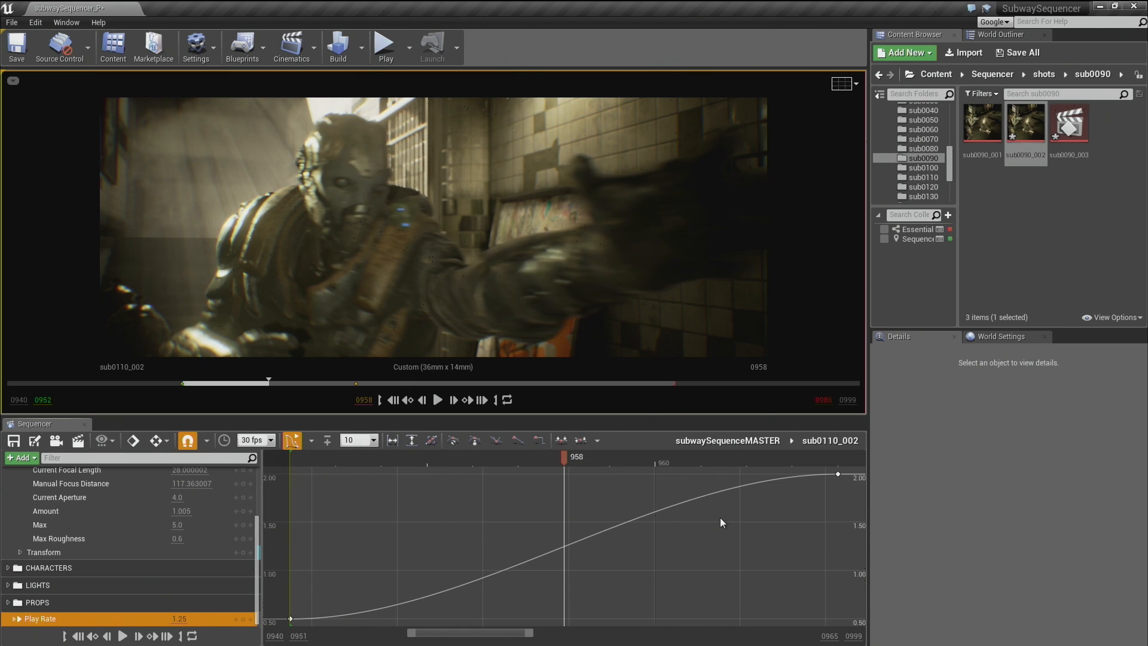
scroll(687, 526, up, 3)
scroll(631, 586, down, 5)
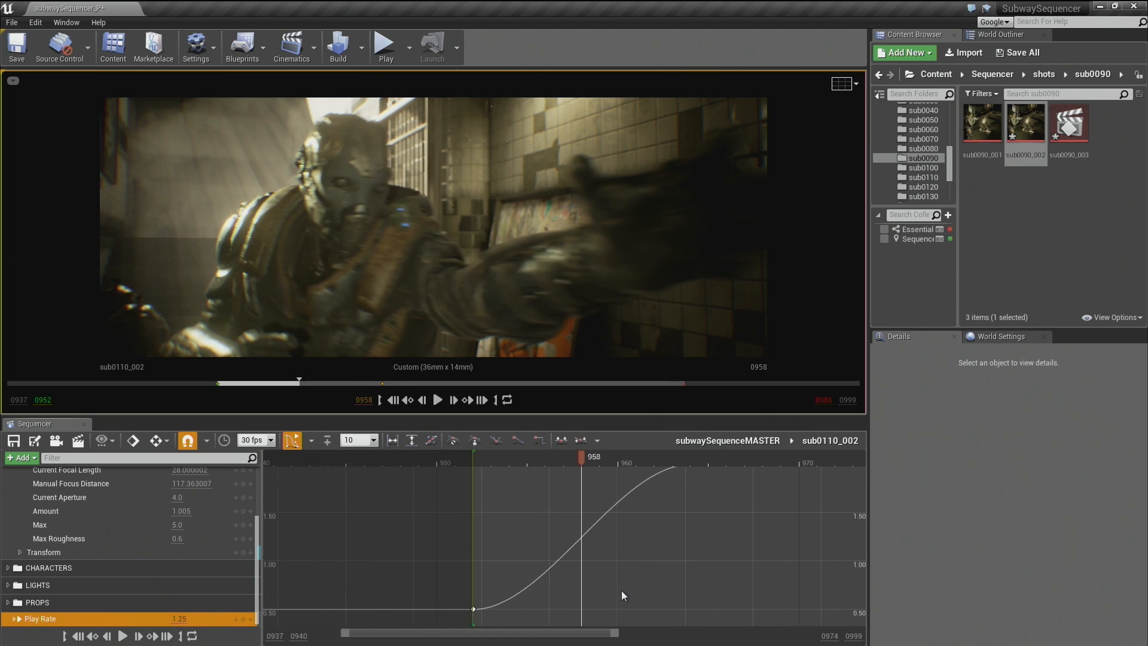
right_drag(637, 573, 631, 583)
right_drag(668, 505, 665, 521)
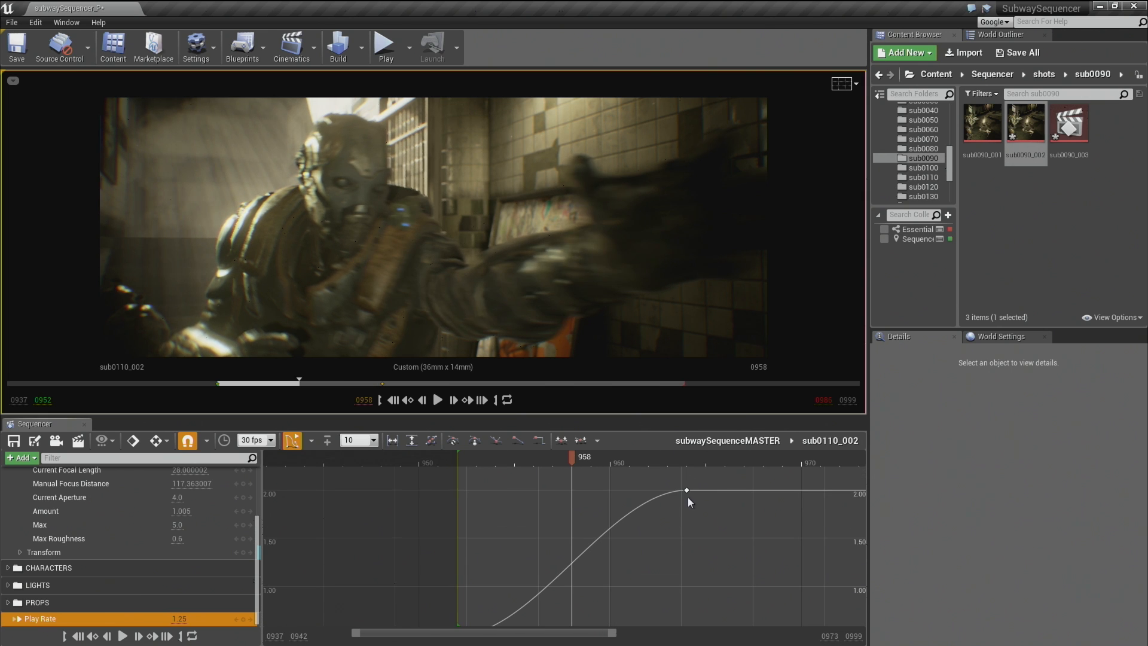
click(686, 490)
drag(652, 493, 694, 531)
scroll(694, 531, down, 4)
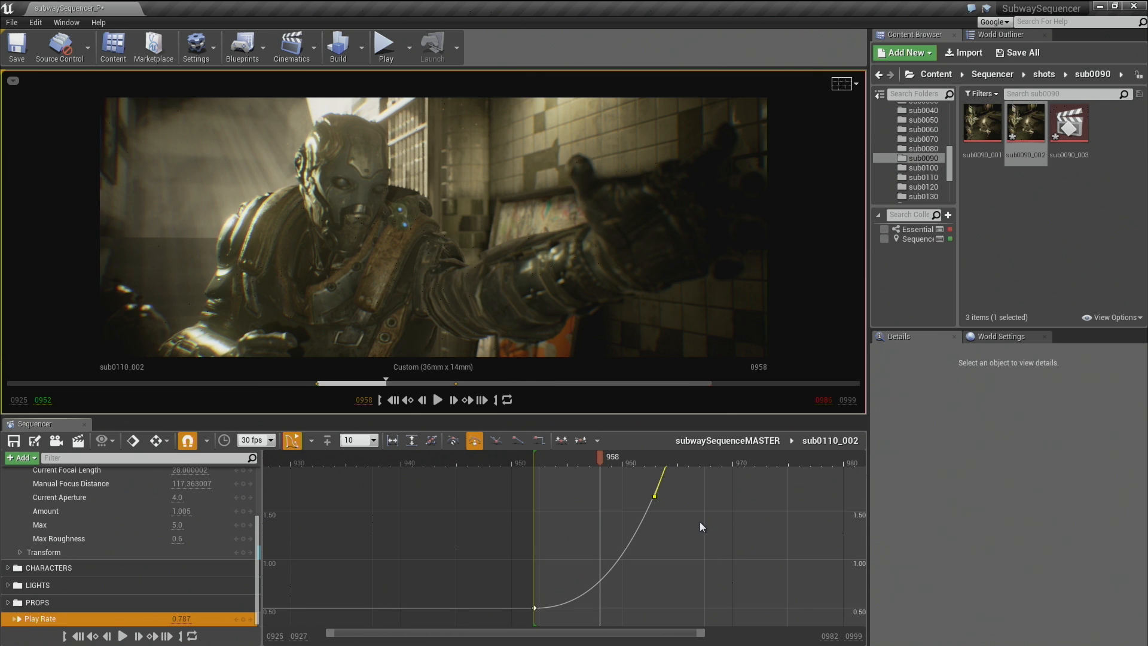
right_drag(696, 529, 695, 539)
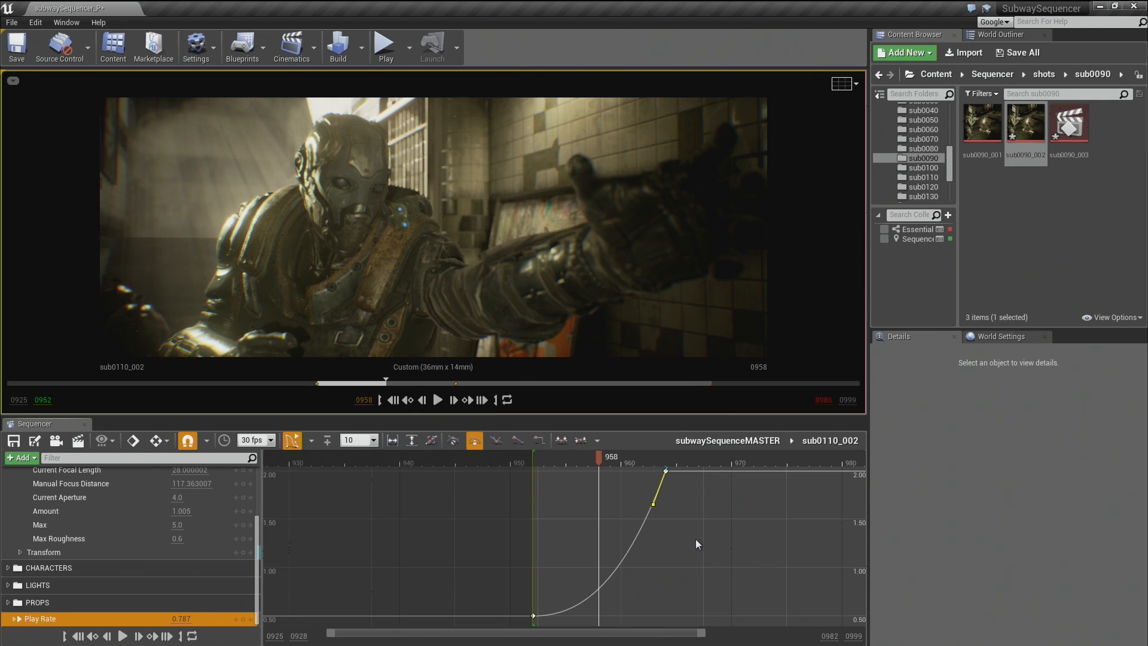
Step: Enlarge the curve editing area and adjust the outgoing tangent of the Play Rate key at frame 952
drag(658, 417, 655, 193)
right_drag(694, 553, 629, 565)
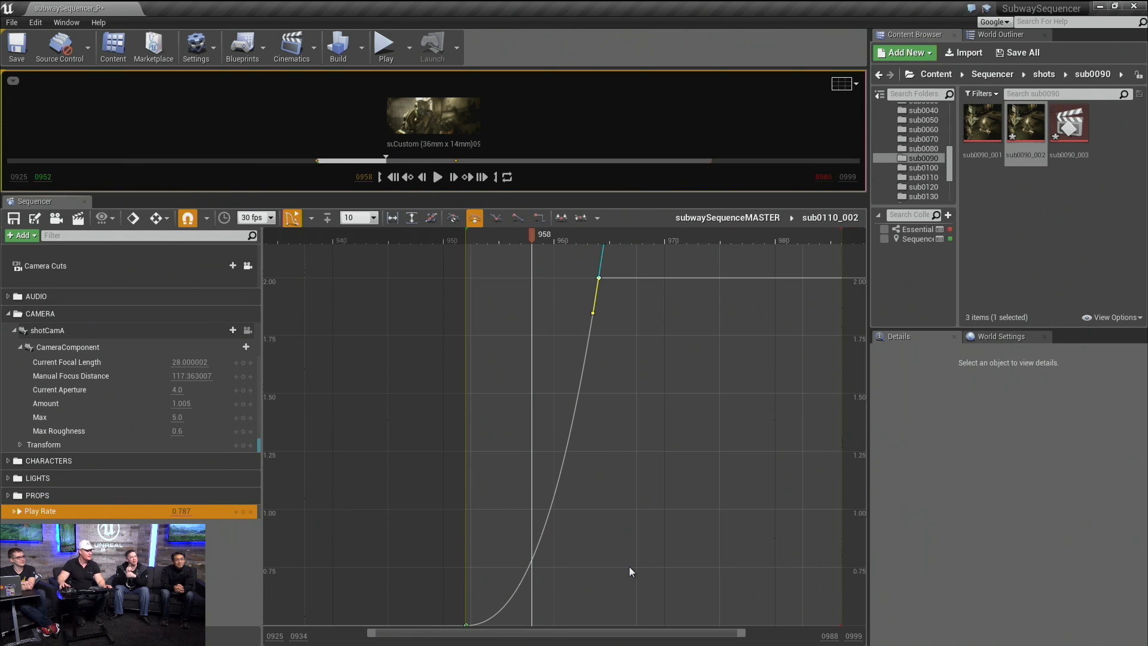
alt+right_drag(676, 407, 565, 492)
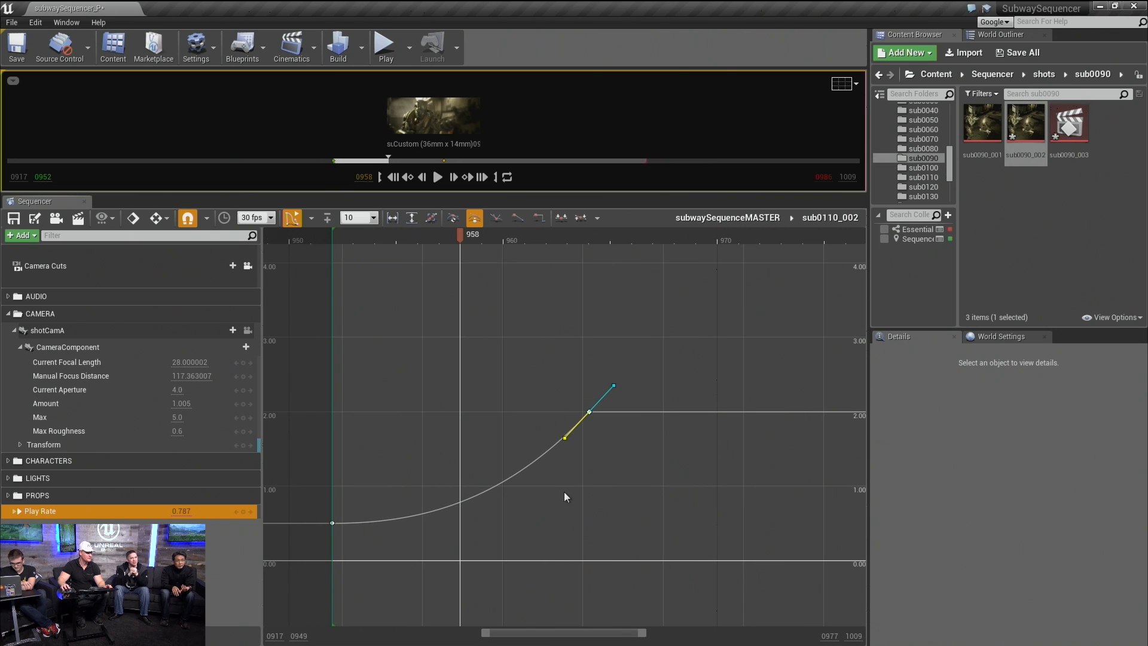
click(329, 524)
right_click(329, 523)
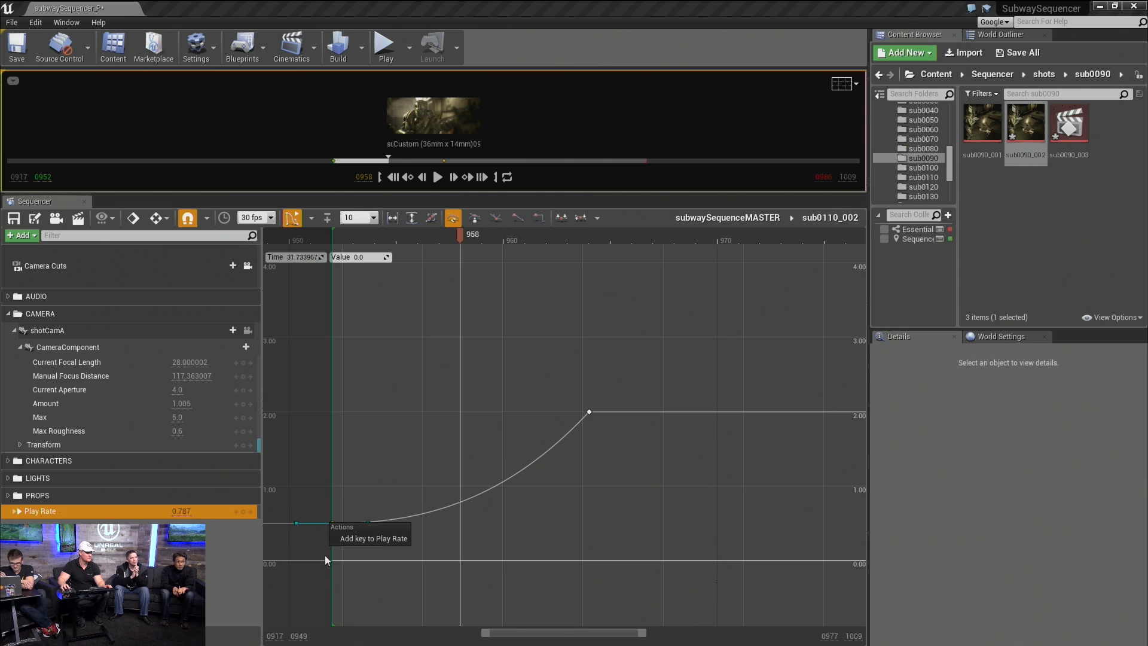
click(641, 502)
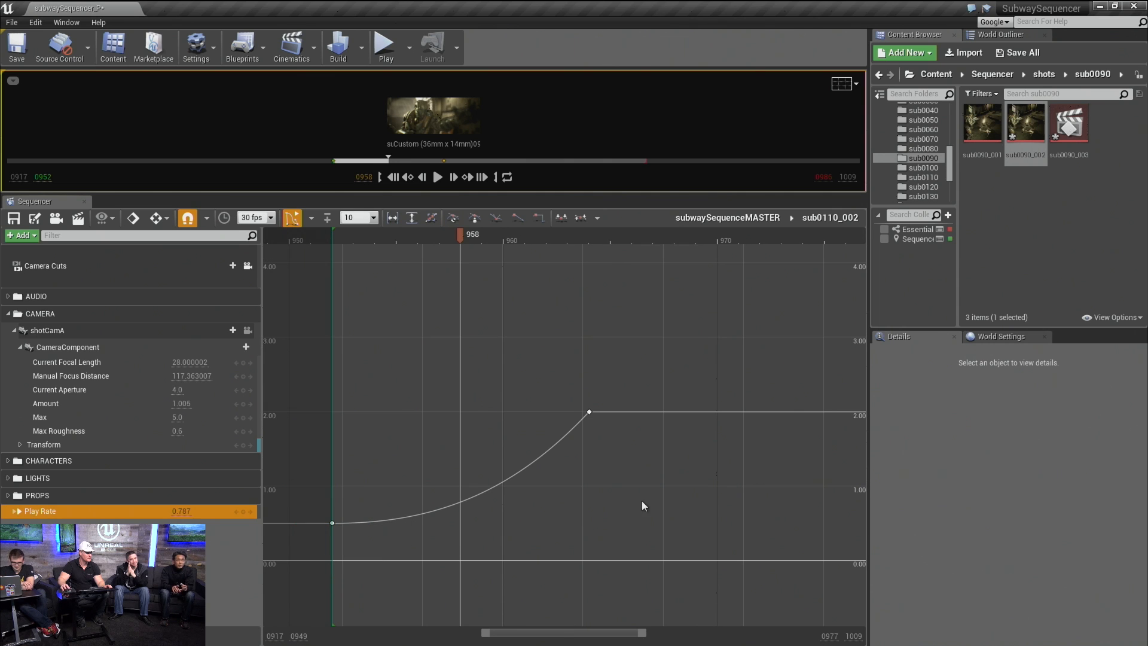
click(333, 523)
drag(367, 523, 453, 517)
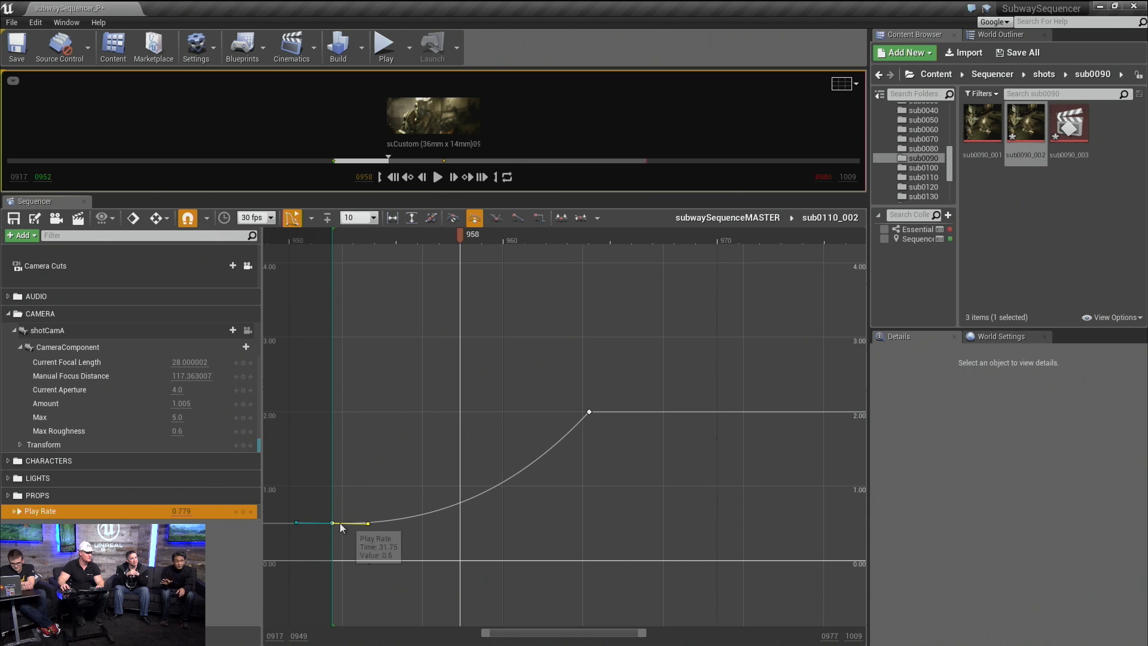
Step: Enlarge the viewport again and play the shot from its start with the adjusted Play Rate curve
drag(533, 195, 540, 355)
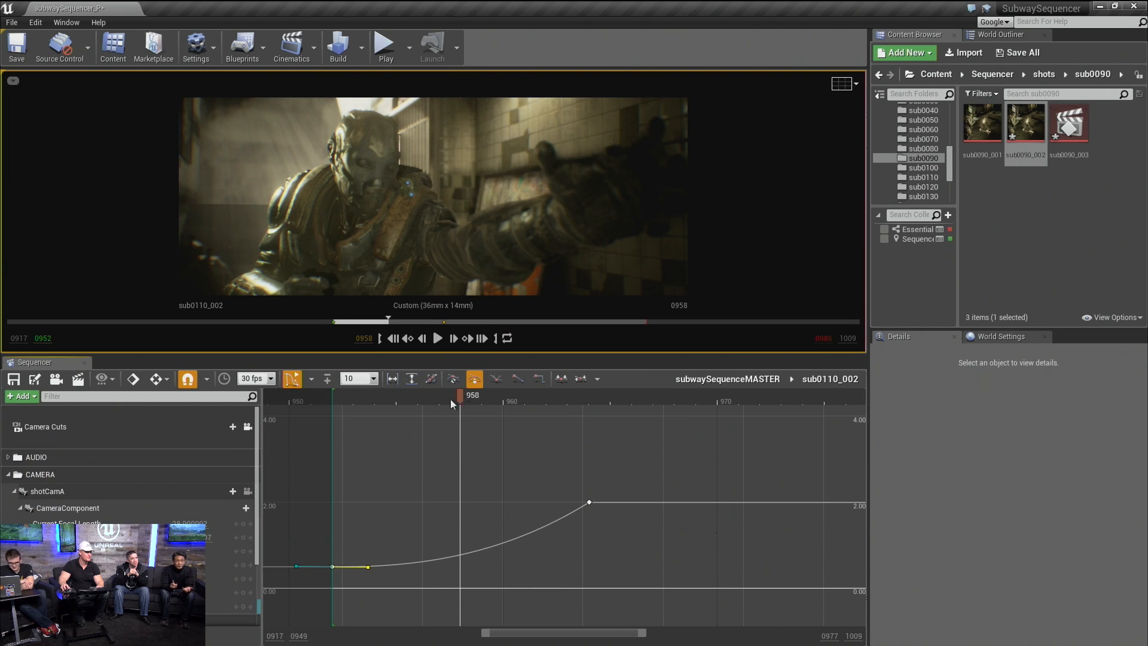
drag(450, 399, 339, 414)
key(space)
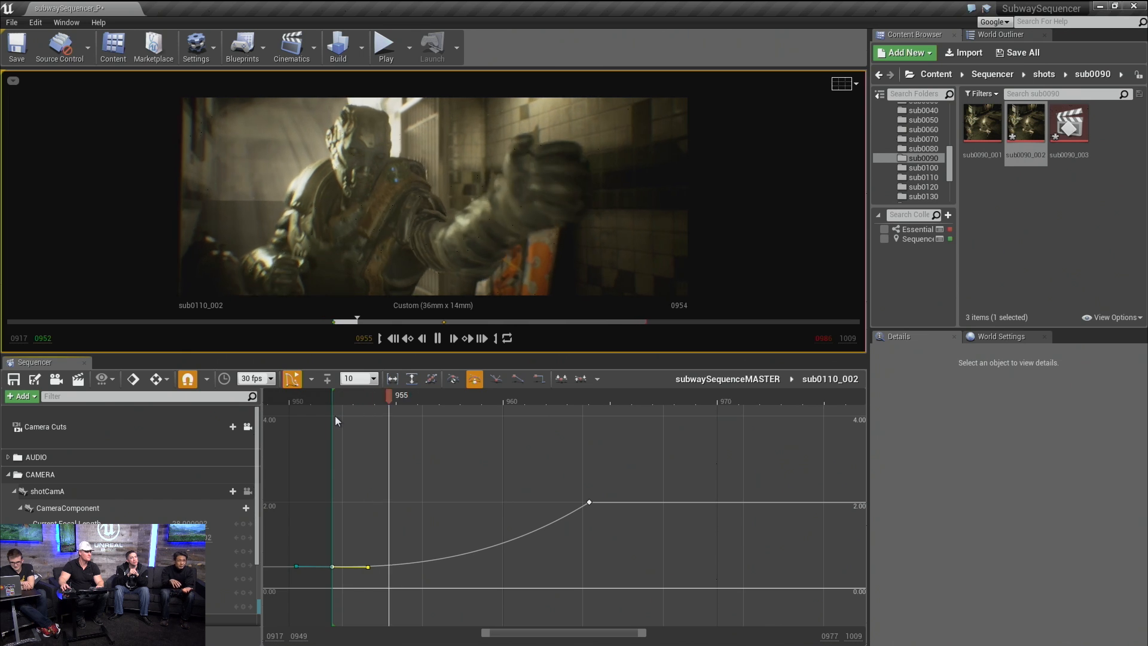
key(space)
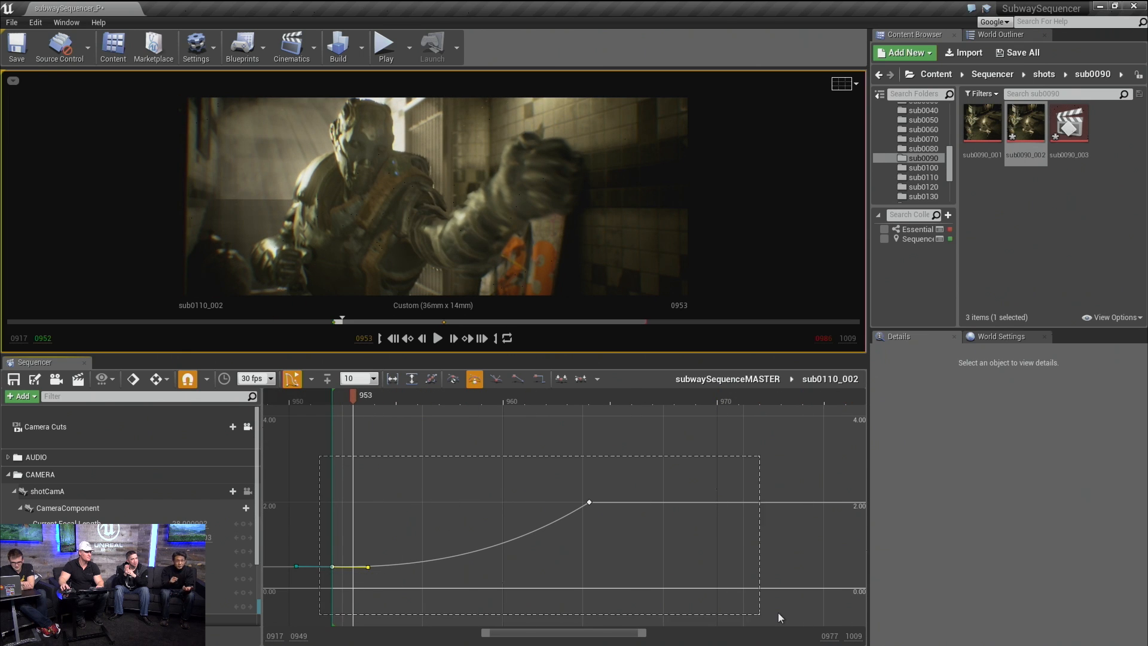
Step: Select both Play Rate keys, bend the frame 964 tangent so the curve arcs above 4.00, and play the shot
drag(774, 612, 778, 611)
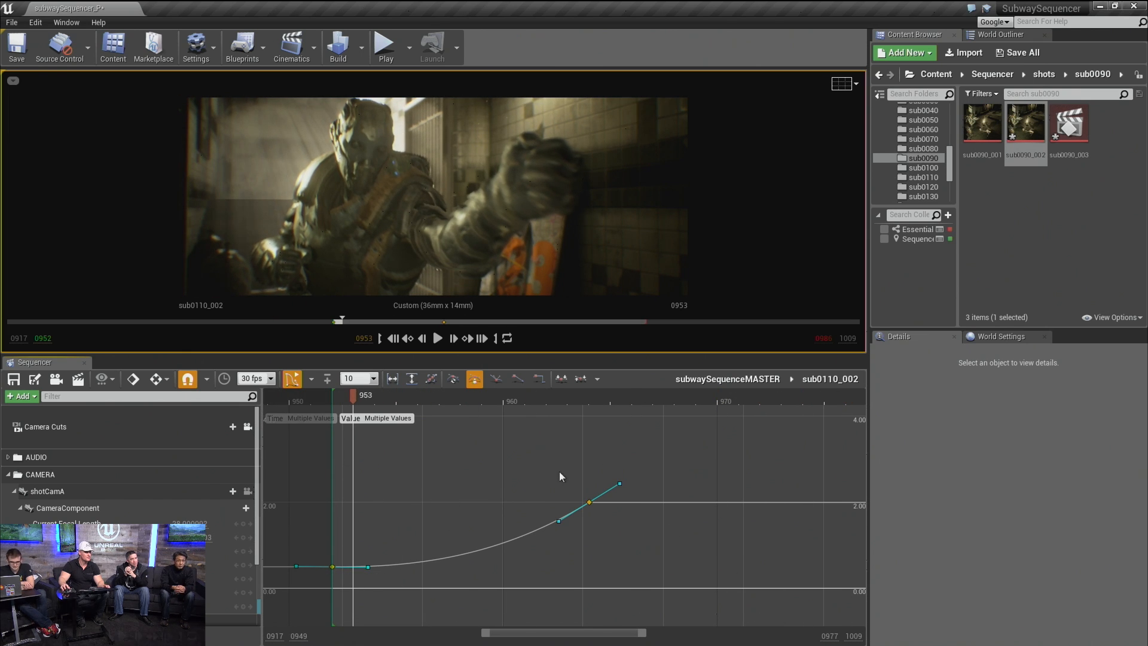
scroll(514, 501, down, 3)
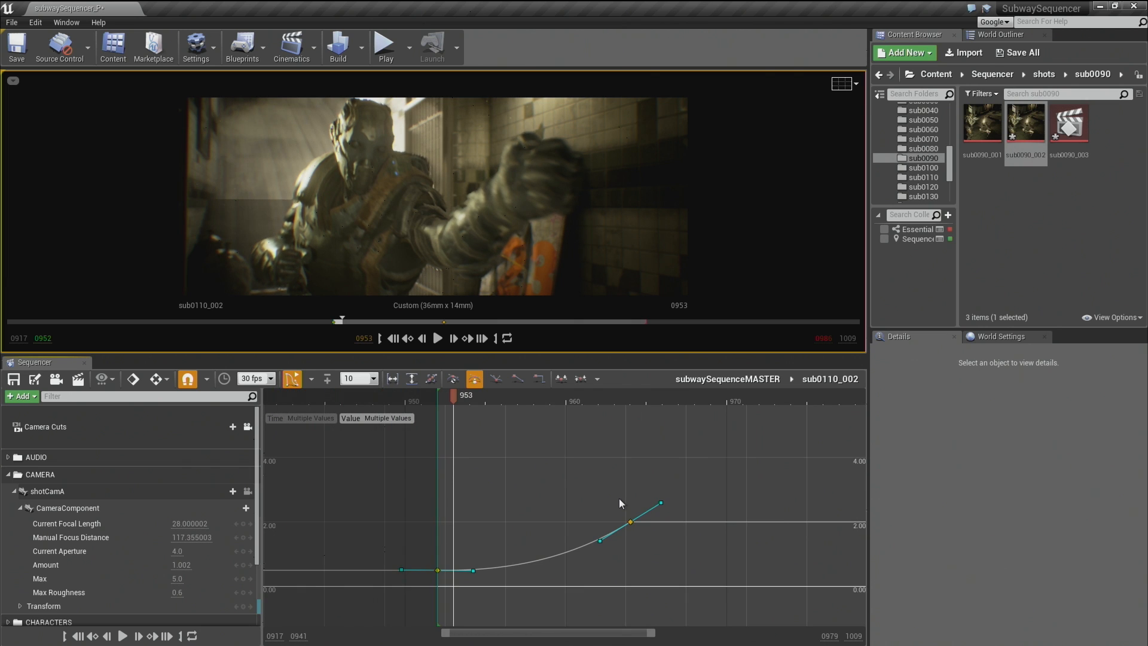
scroll(618, 502, down, 2)
drag(579, 537, 592, 468)
key(space)
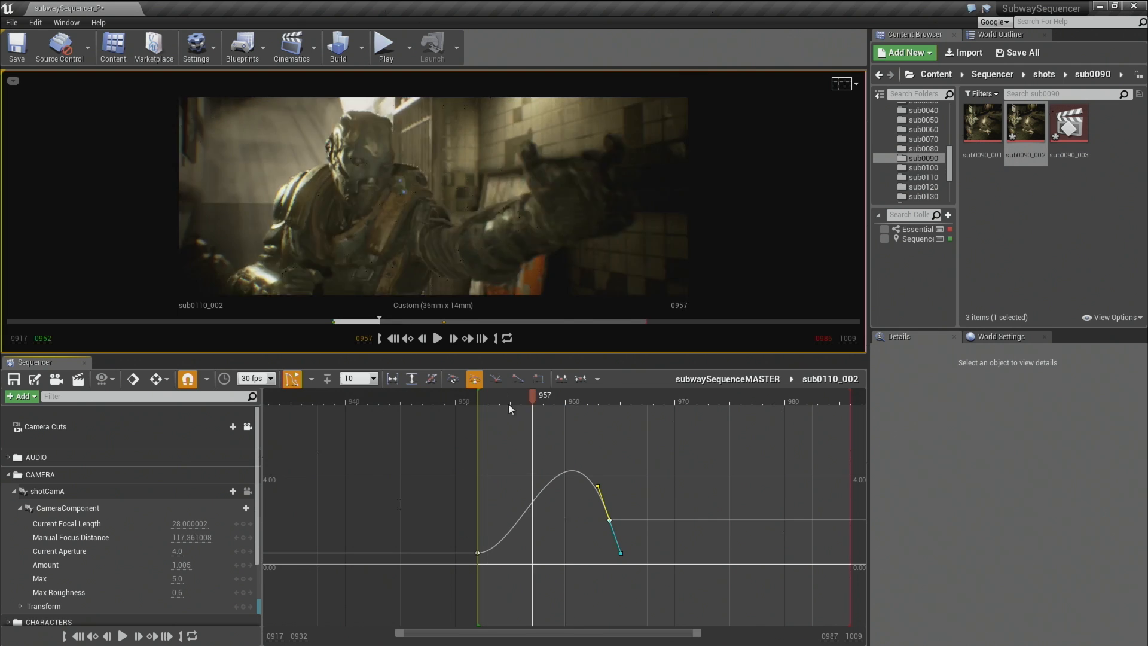
key(space)
Step: Pull the frame 964 tangent down until the Play Rate curve dips below 0.00, and play the shot from its start
drag(598, 487, 597, 567)
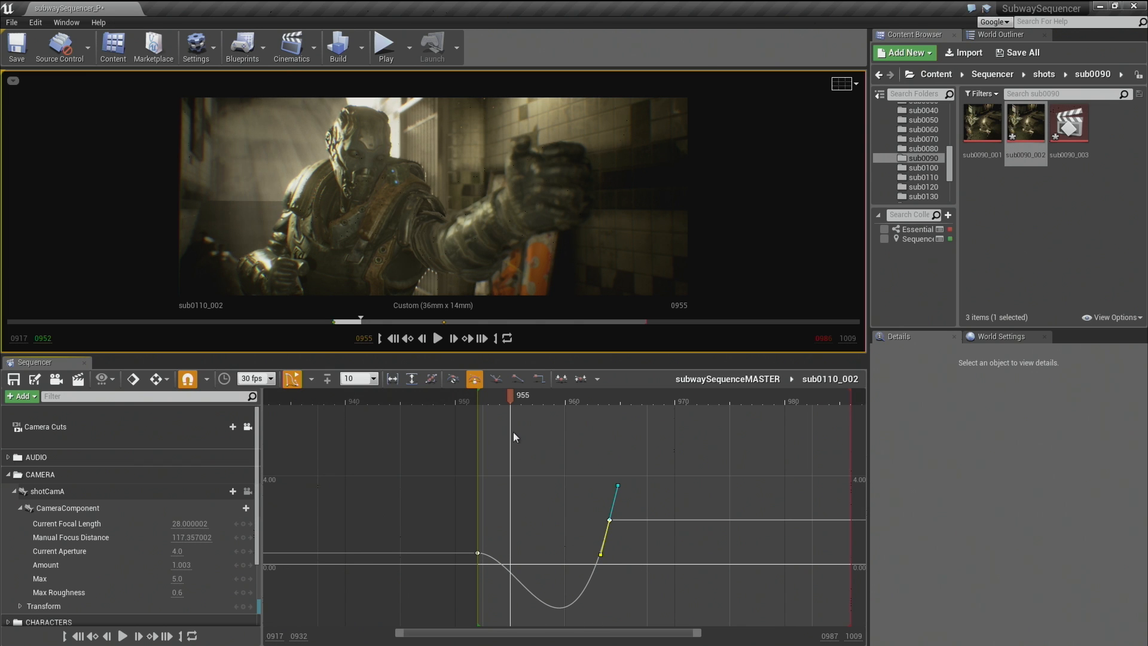
click(465, 404)
key(space)
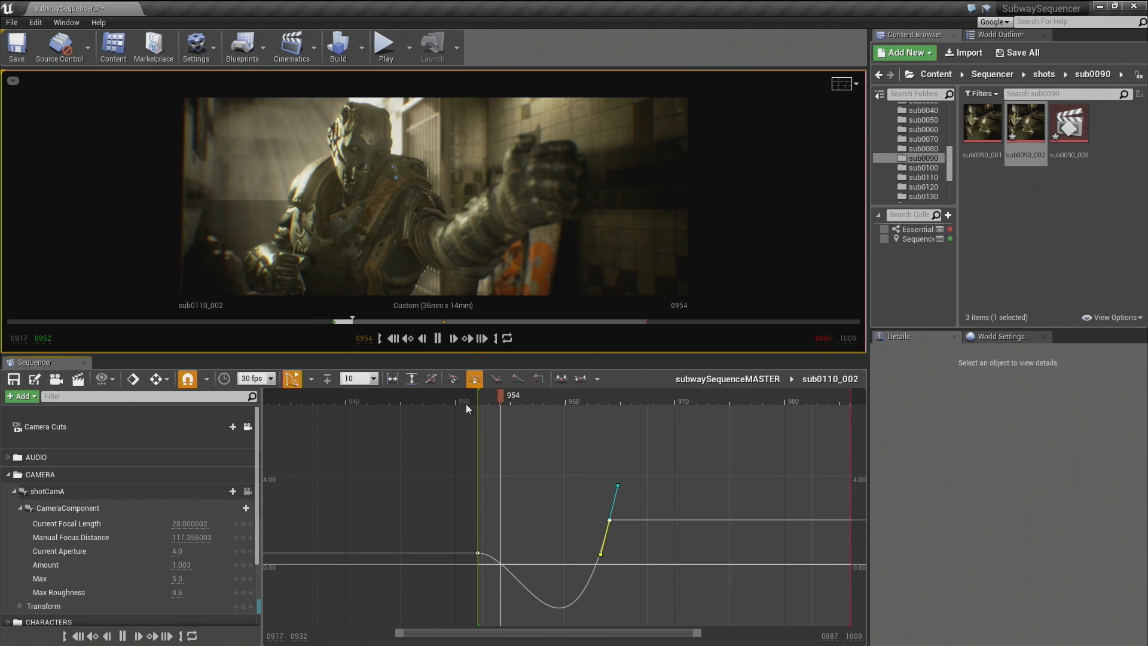
key(space)
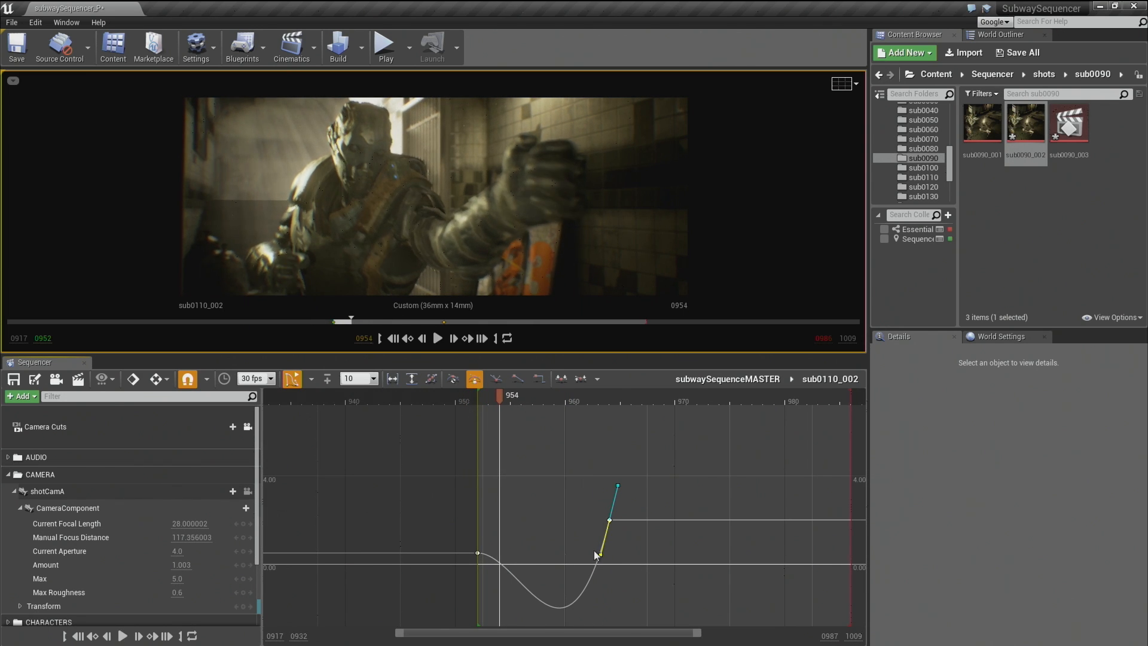
Step: Restore a gentle rising tangent at the frame 964 Play Rate key, leave the curve editor and play the shot
drag(602, 557, 576, 550)
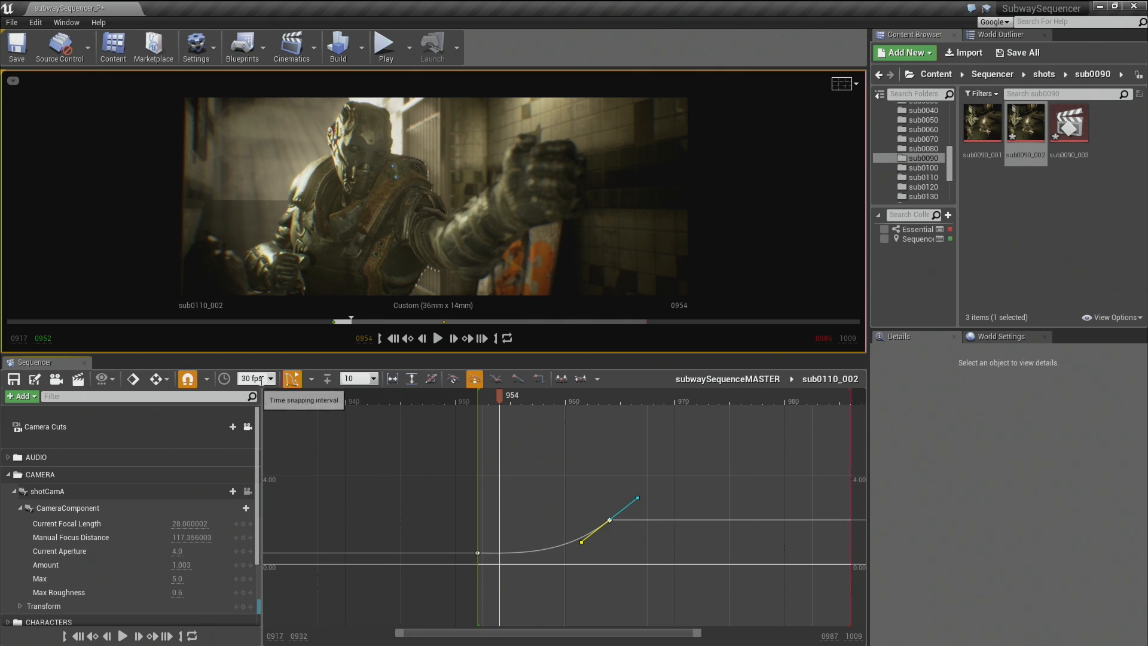
click(289, 383)
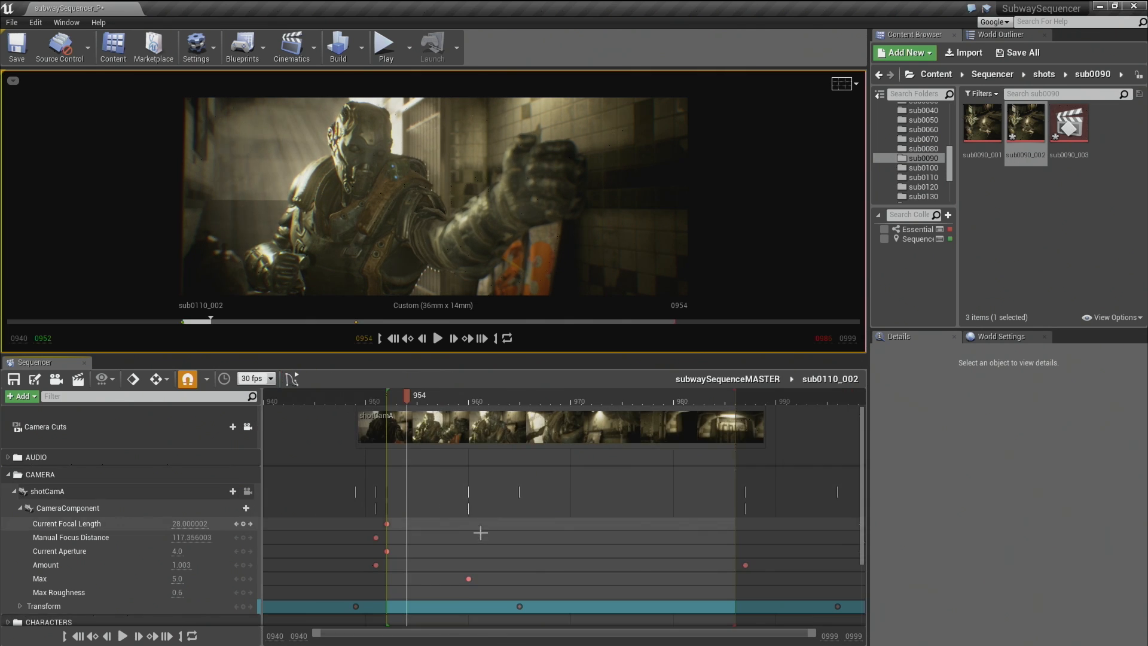
key(space)
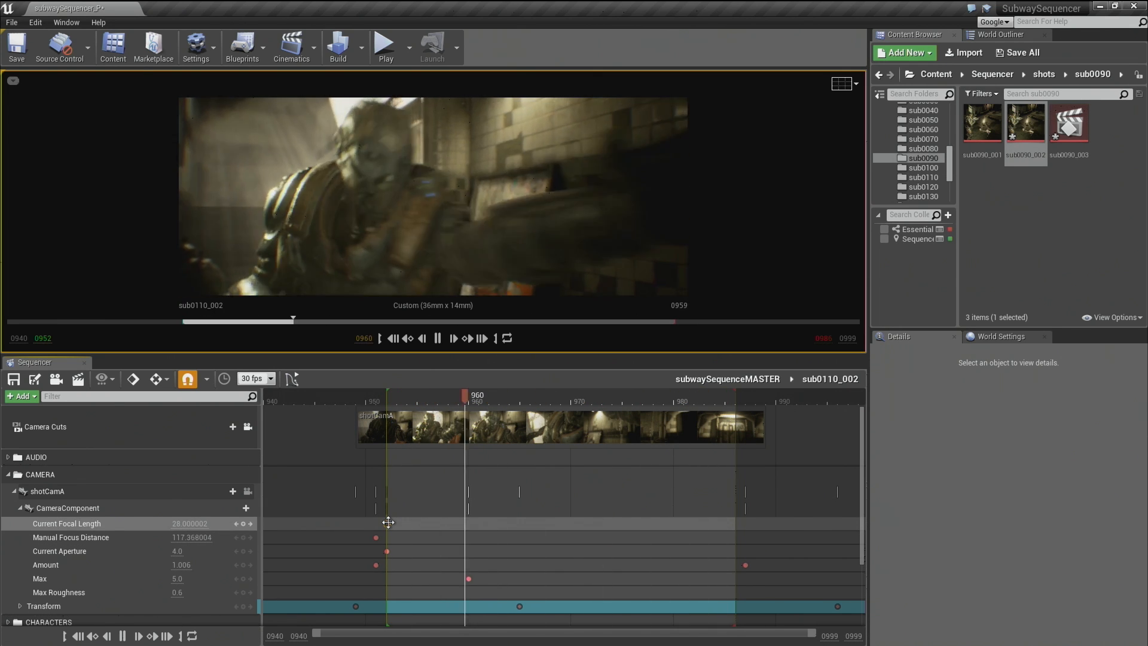
key(space)
Step: Move shotCamA's middle Transform key to frame 960, after trying it just before frame 952 with an extra key at frame 952
drag(517, 608, 379, 608)
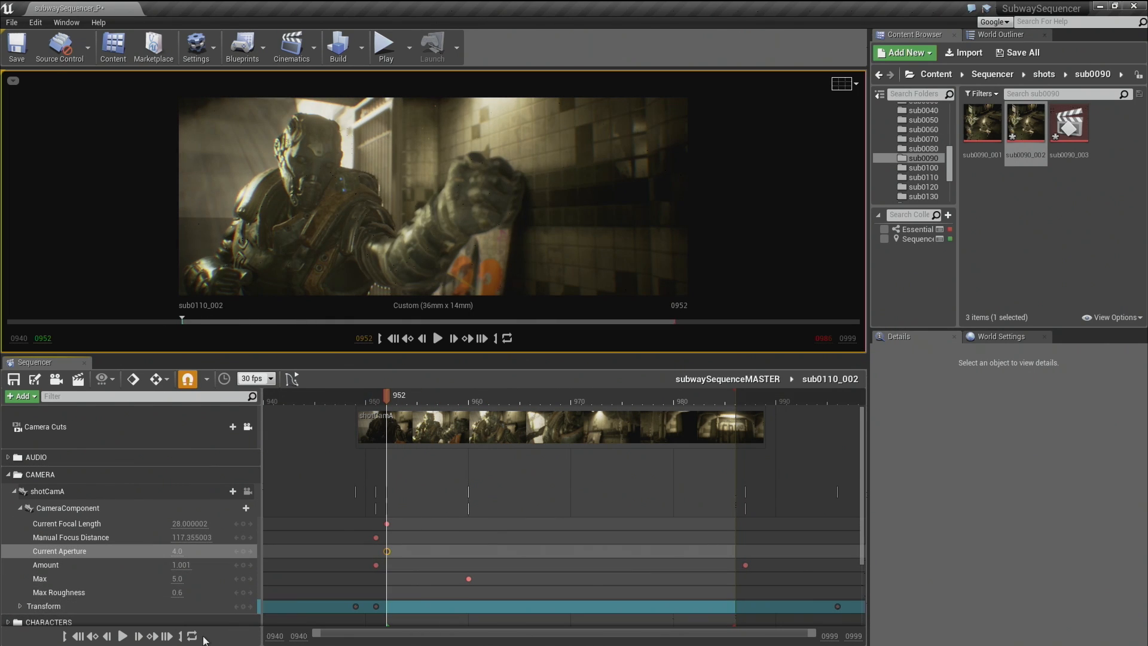
click(244, 606)
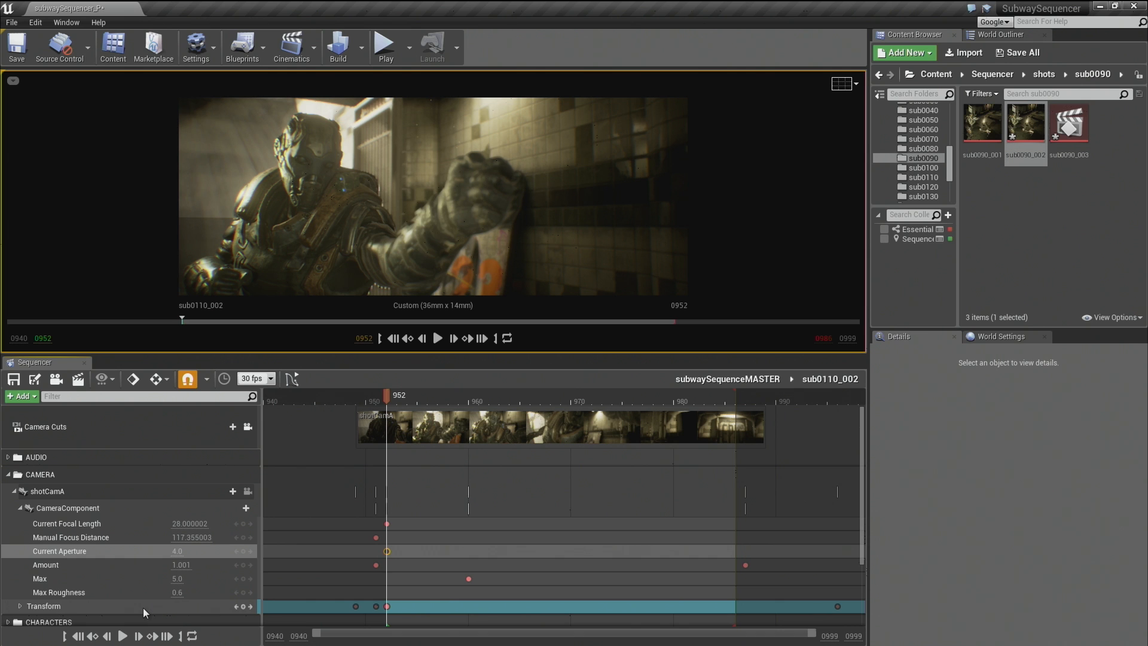
click(386, 606)
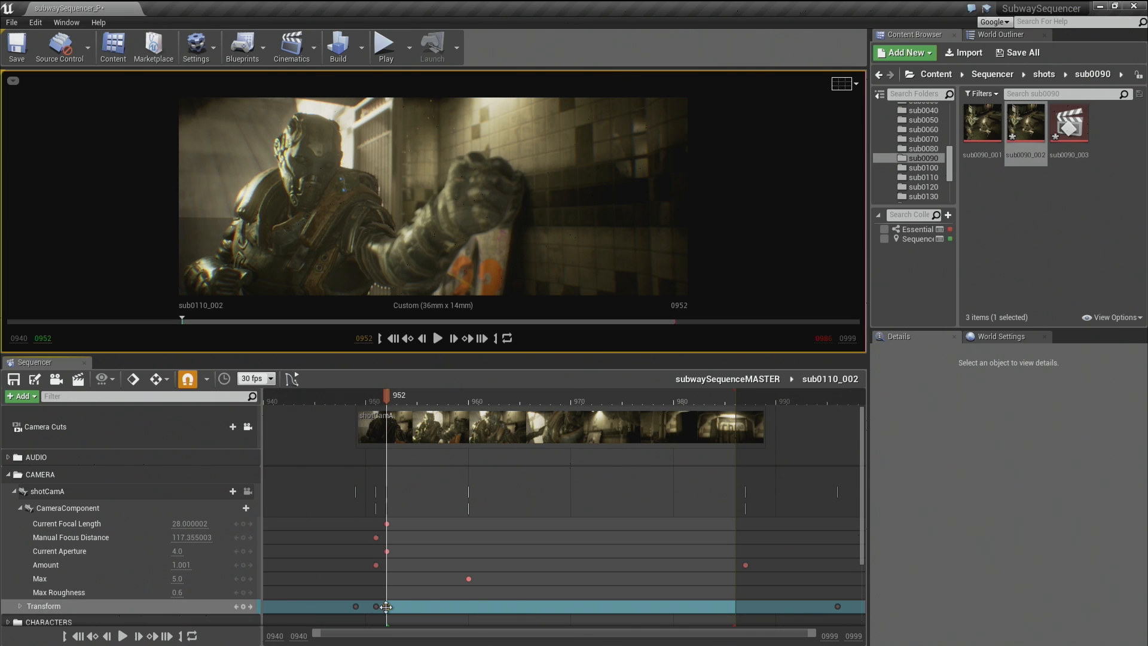
drag(376, 605, 469, 606)
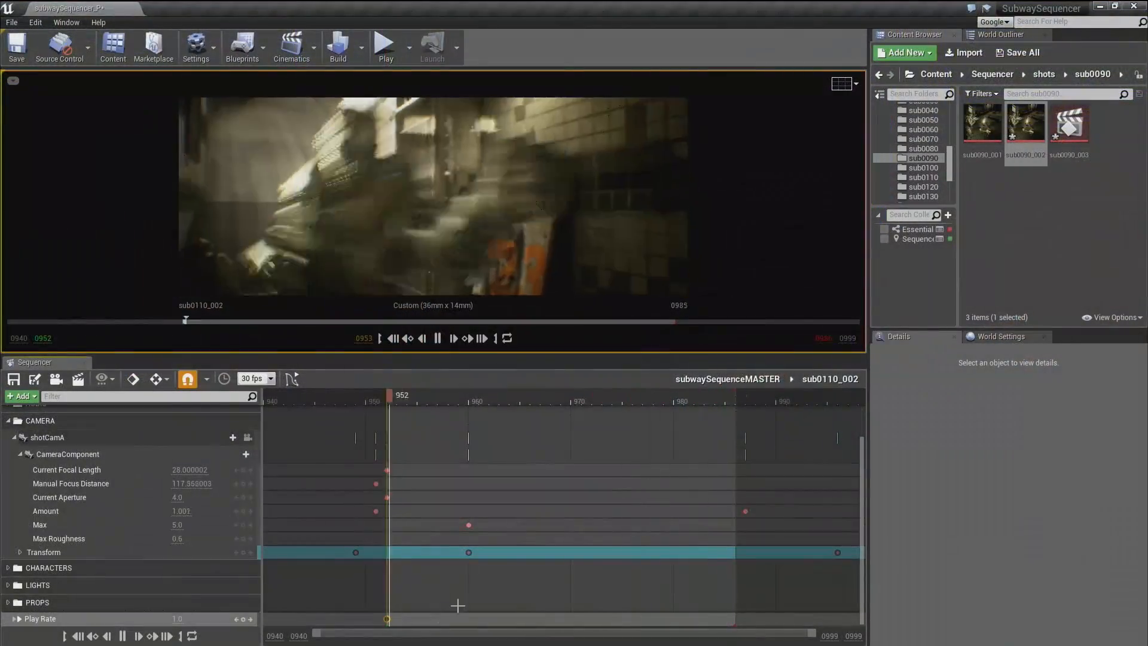
Step: Stop the shot, return to subwaySequenceMASTER and play the master sequence from within shot sub0100_002
key(space)
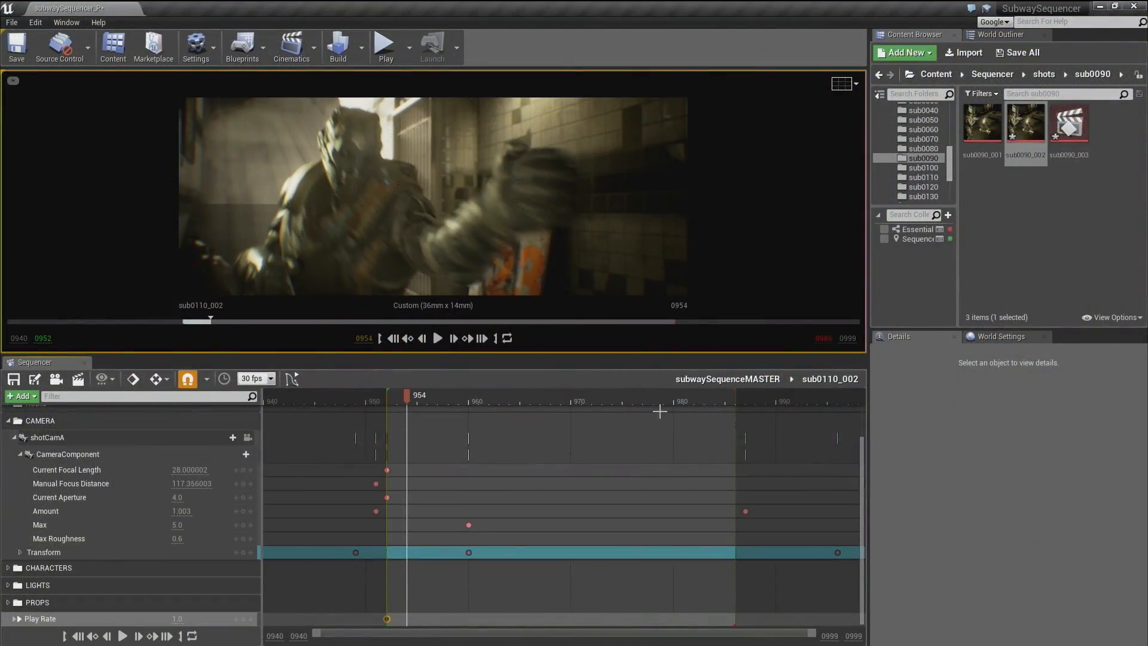
click(694, 380)
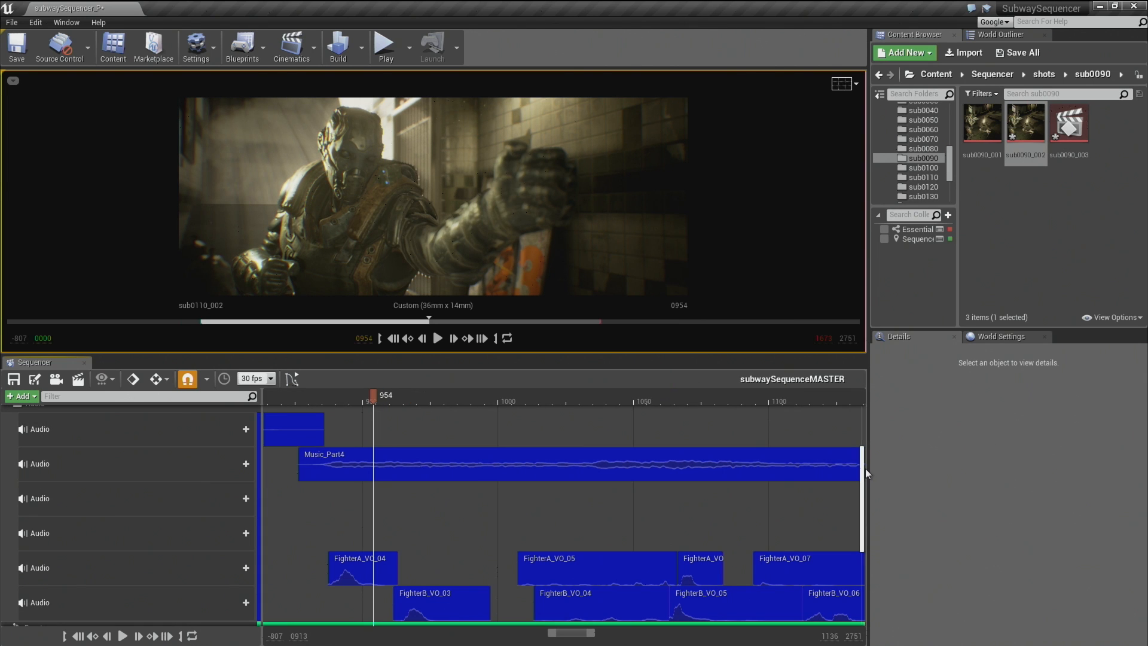
scroll(863, 473, up, 3)
click(342, 401)
key(space)
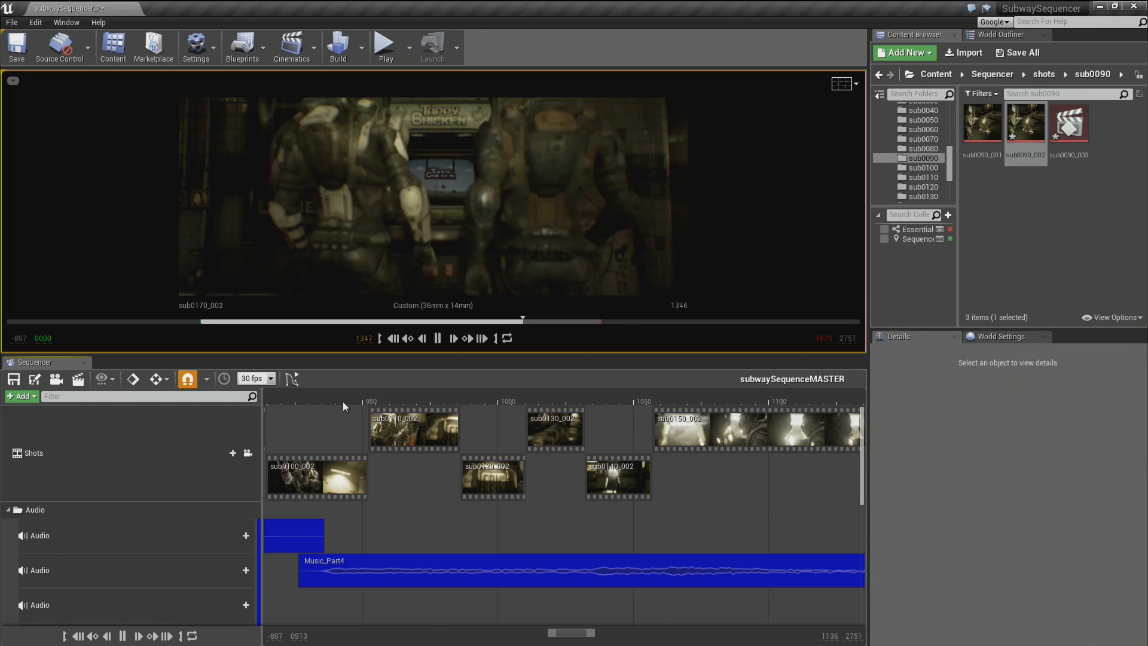
key(space)
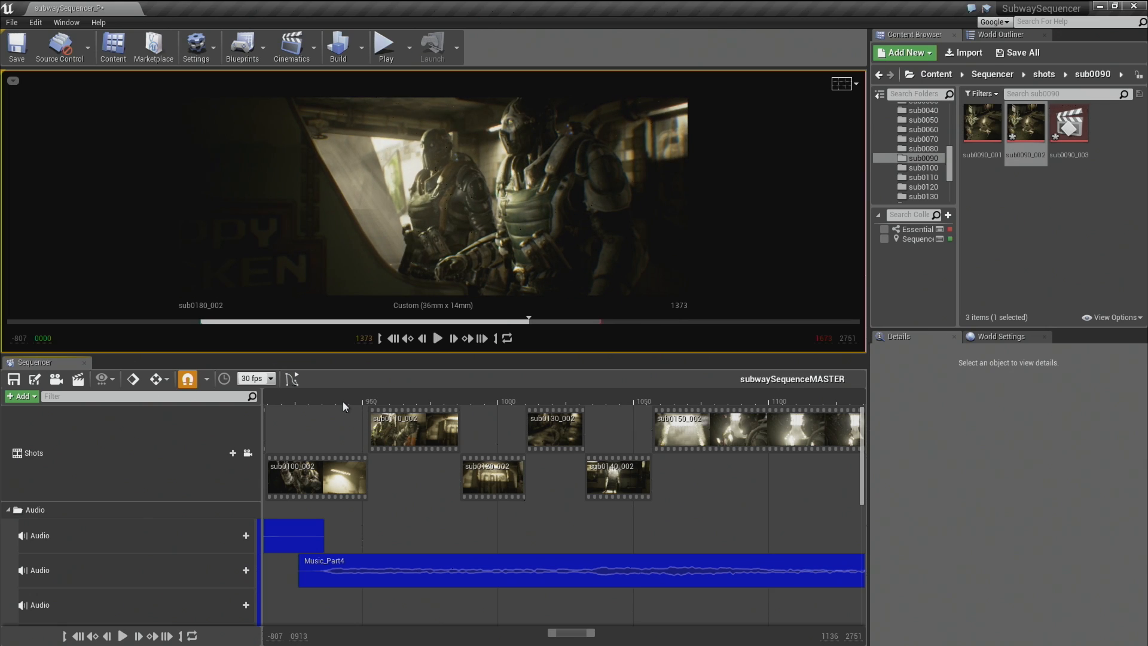